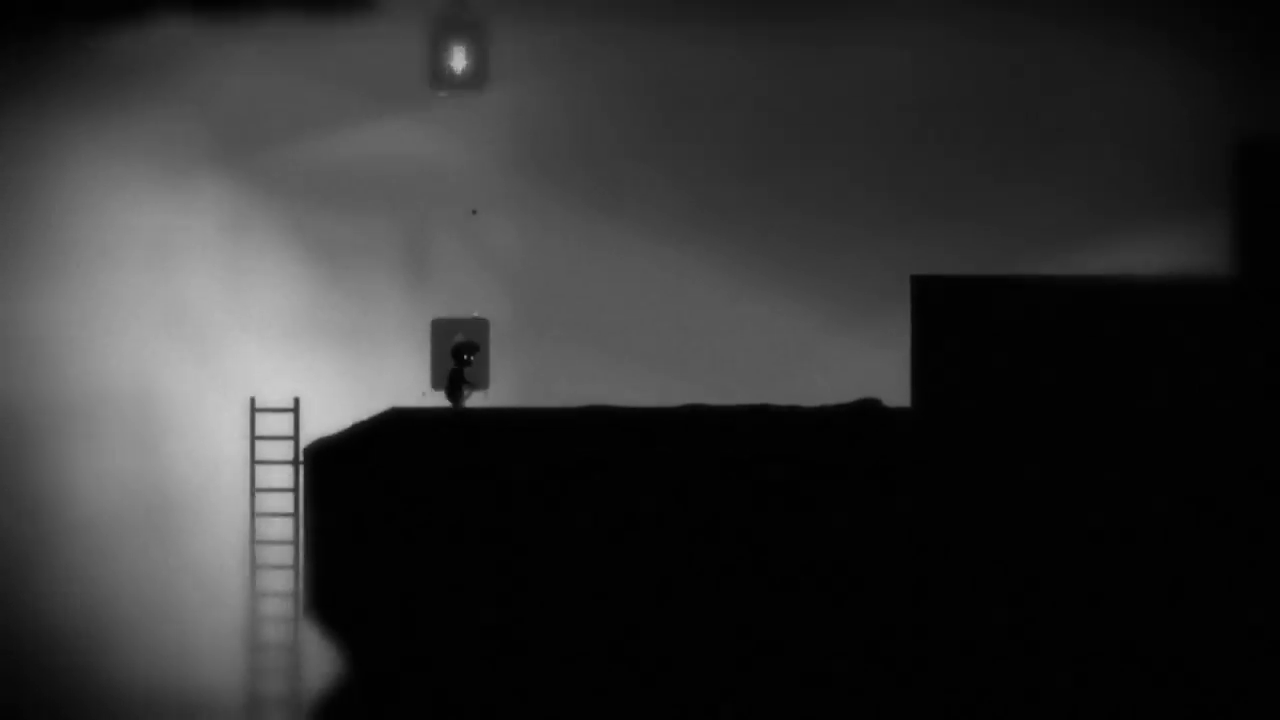
Walk the boy along the ledge, testing the ladder top, then go past the up-arrow sign.
{"action": "key", "text": "Left"}
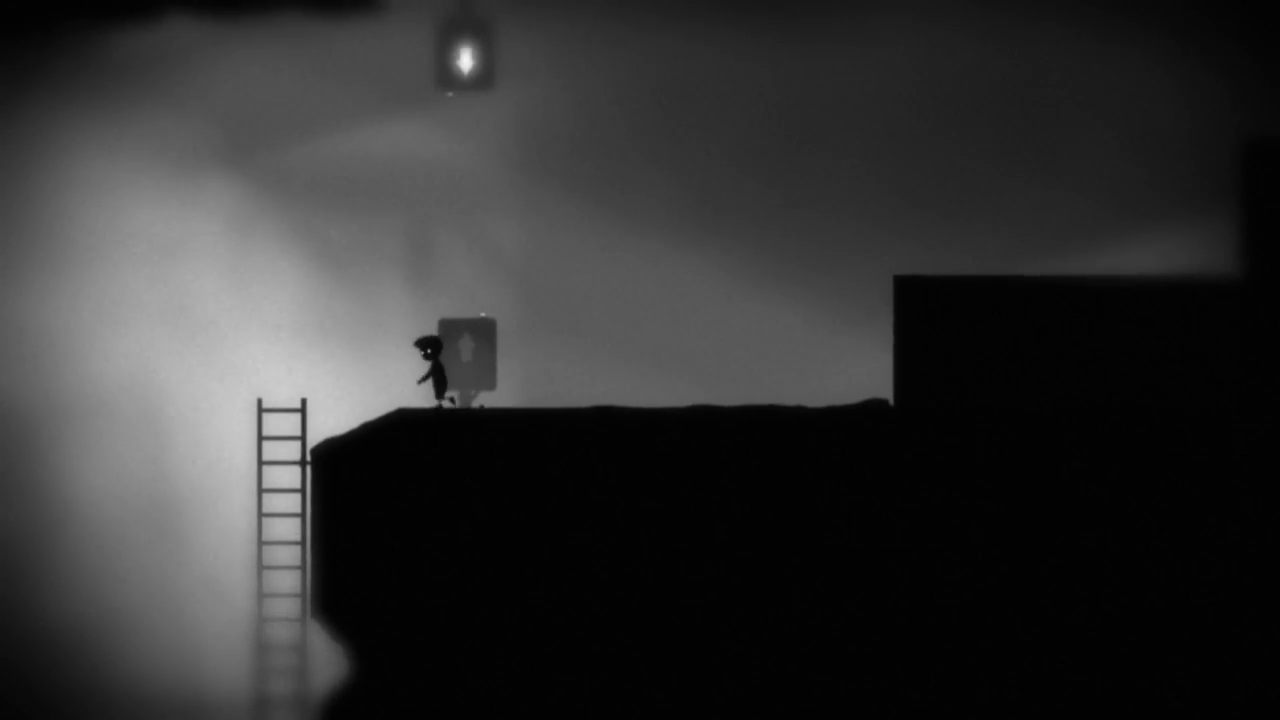
{"action": "key", "text": "Down"}
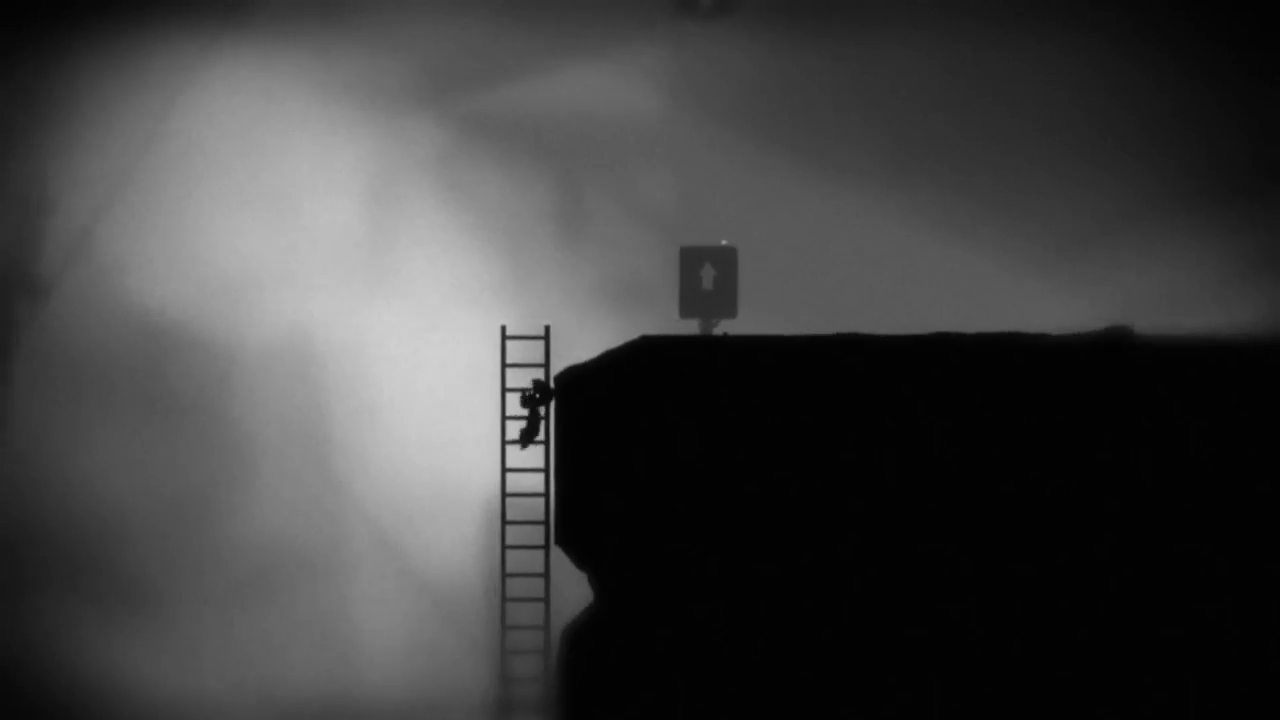
{"action": "key", "text": "Up"}
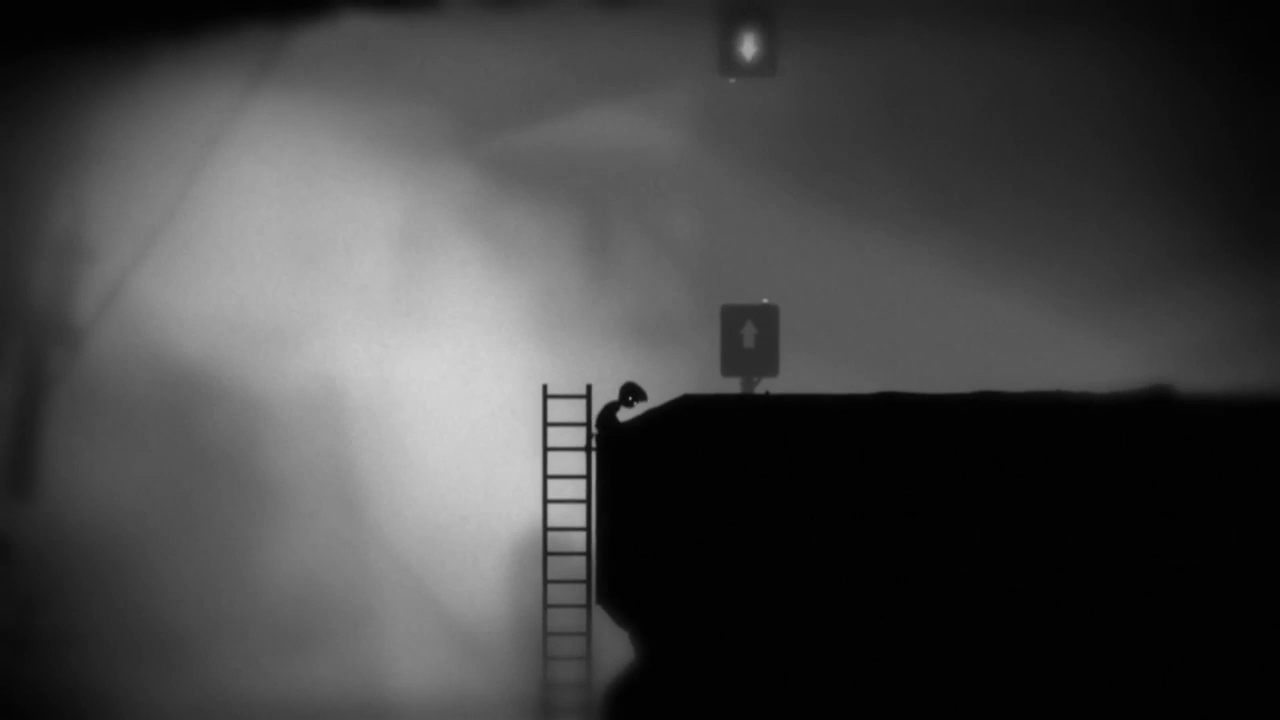
{"action": "key", "text": "Right"}
{"action": "key", "text": "Right"}
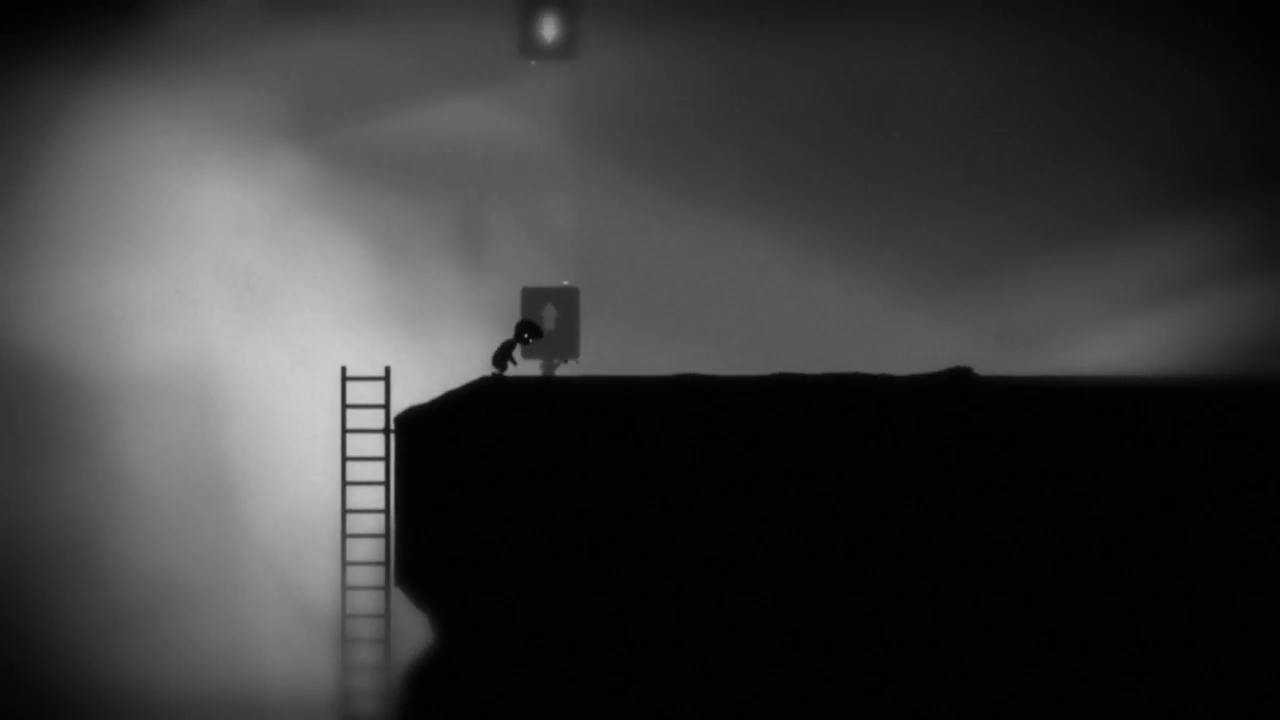
{"action": "key", "text": "Right"}
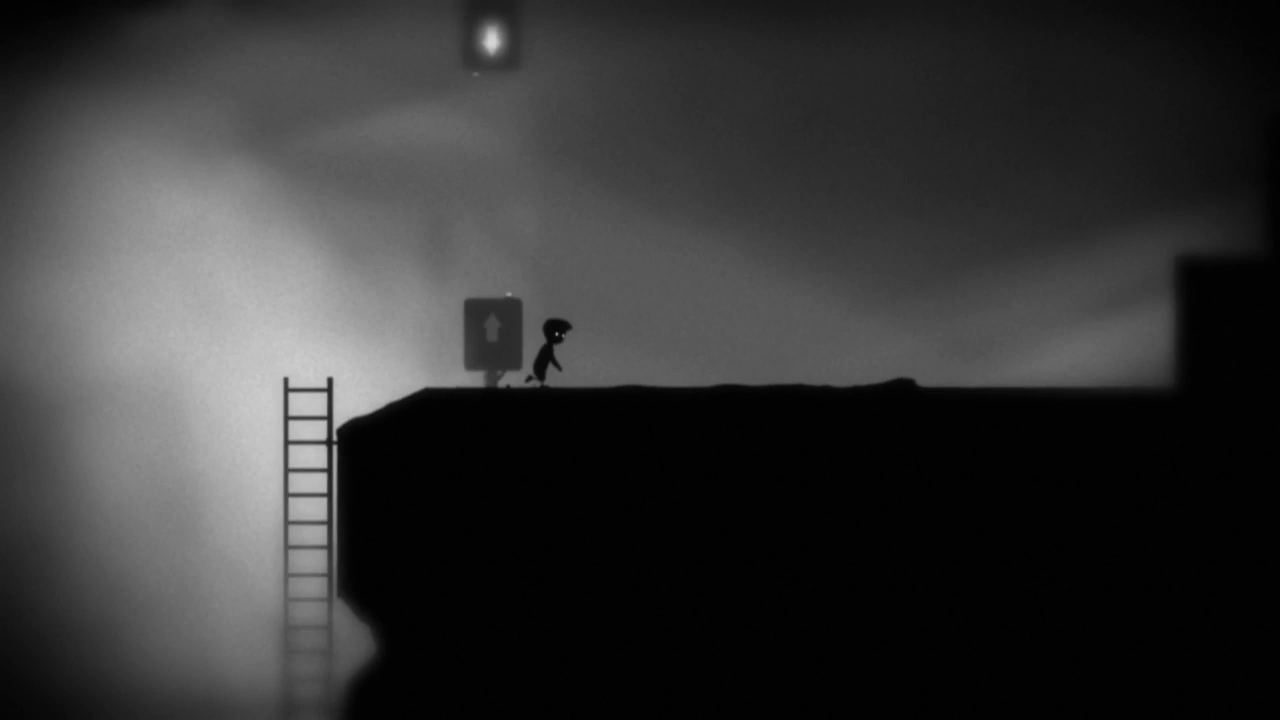
{"action": "key", "text": "Right"}
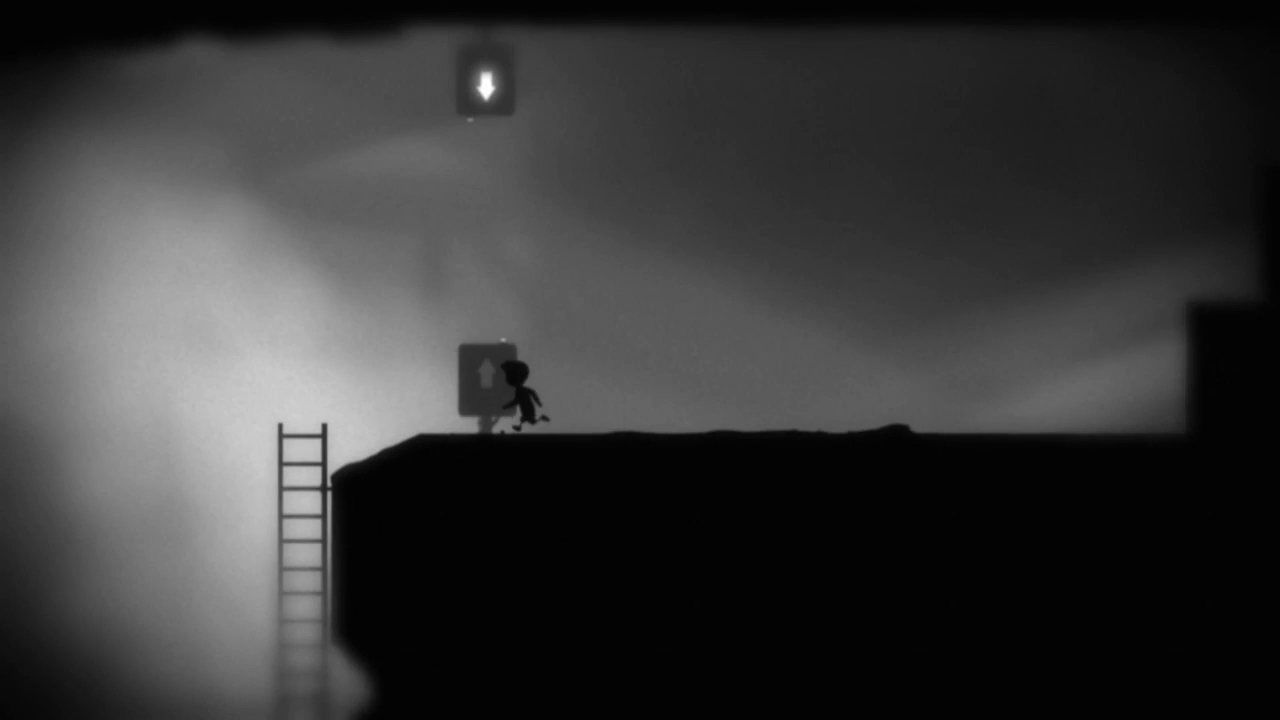
Jump around the ledge edge and onto the up-arrow sign.
{"action": "key", "text": "Left"}
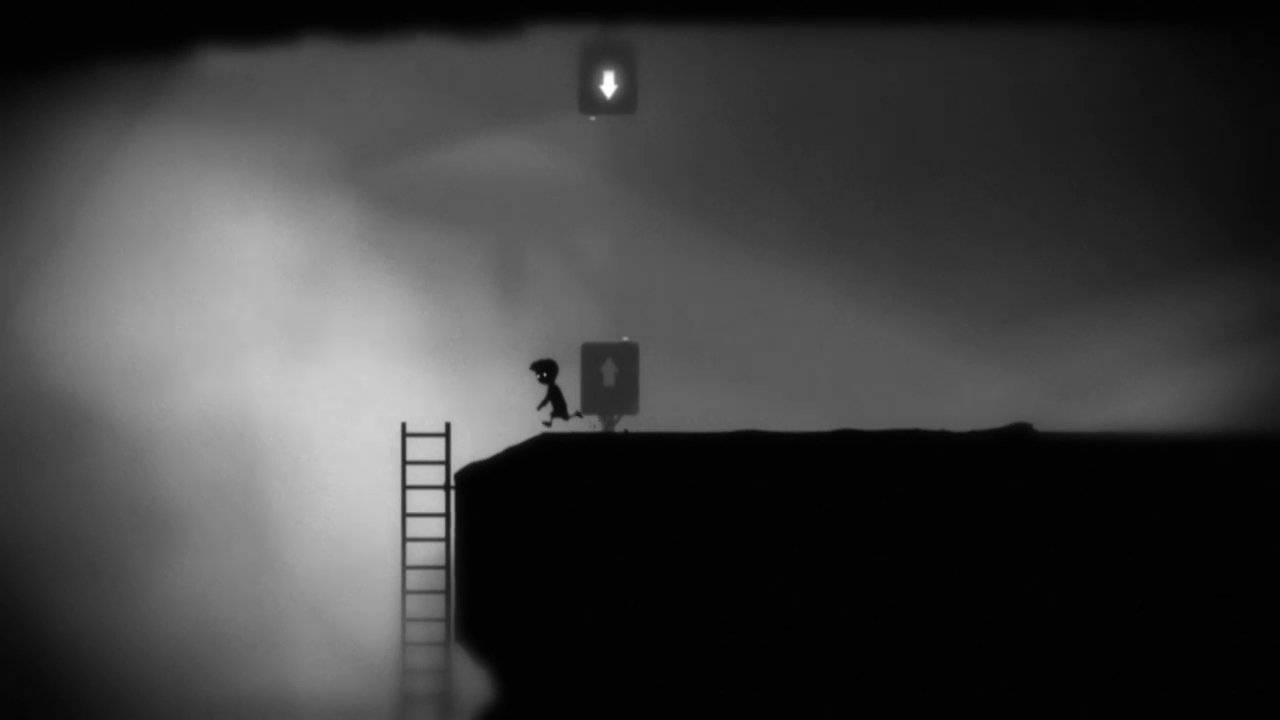
{"action": "key", "text": "Left"}
{"action": "key", "text": "Up"}
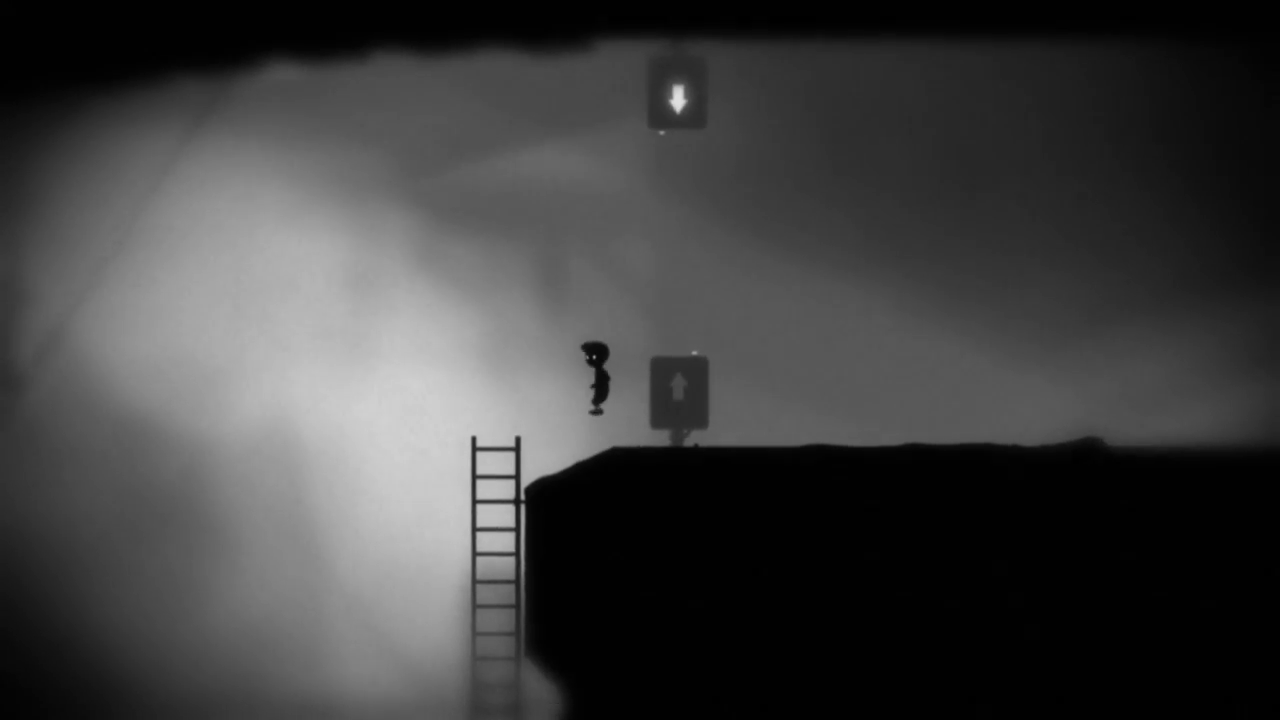
{"action": "key", "text": "Right"}
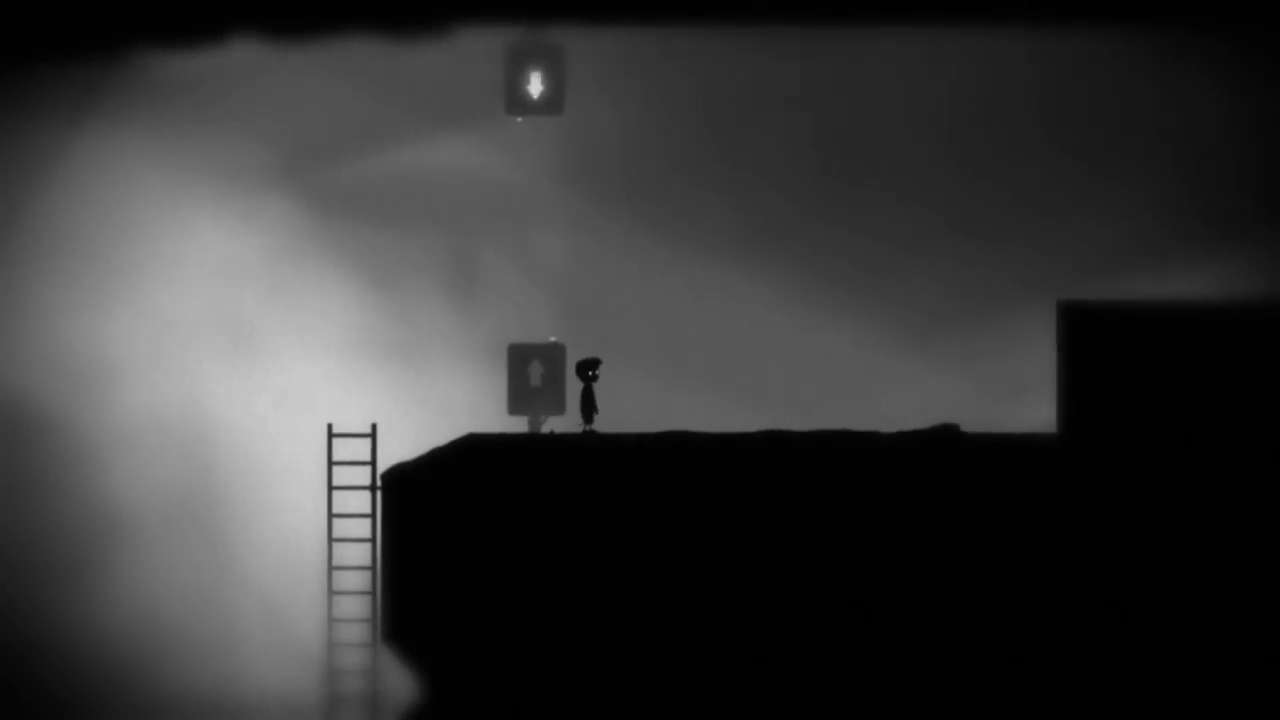
{"action": "key", "text": "Up"}
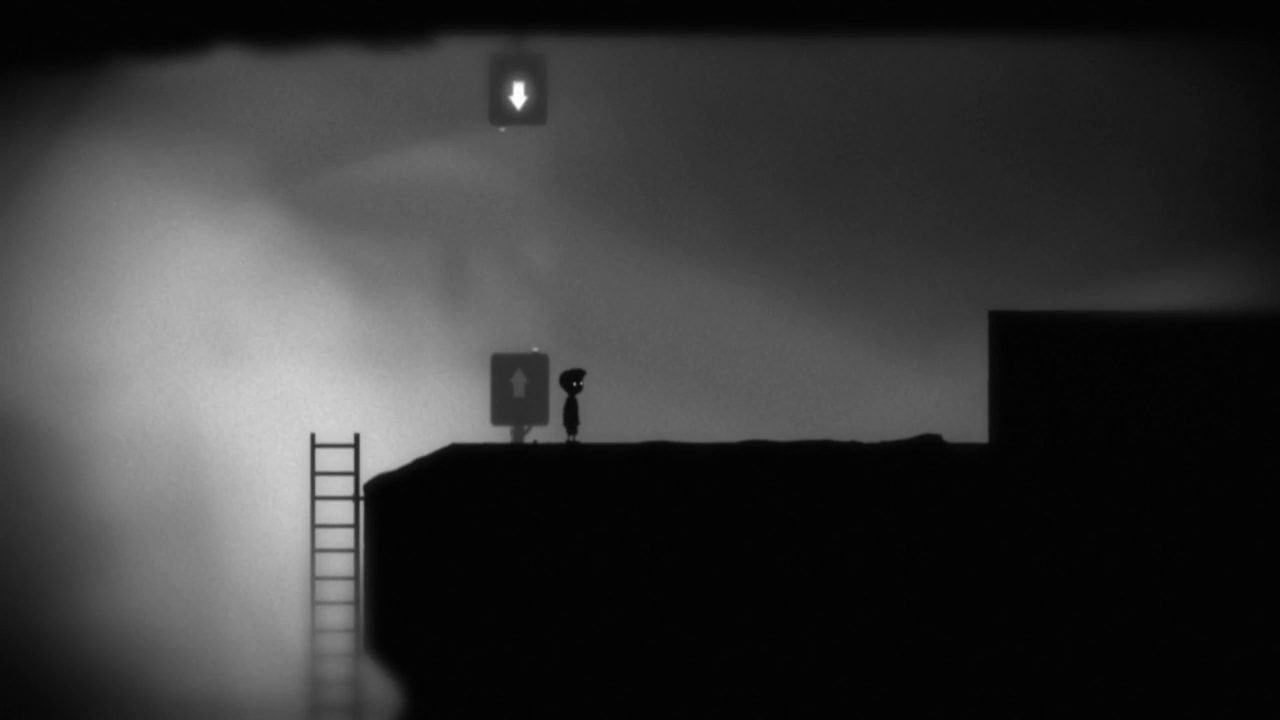
{"action": "key", "text": "Left"}
{"action": "key", "text": "Up"}
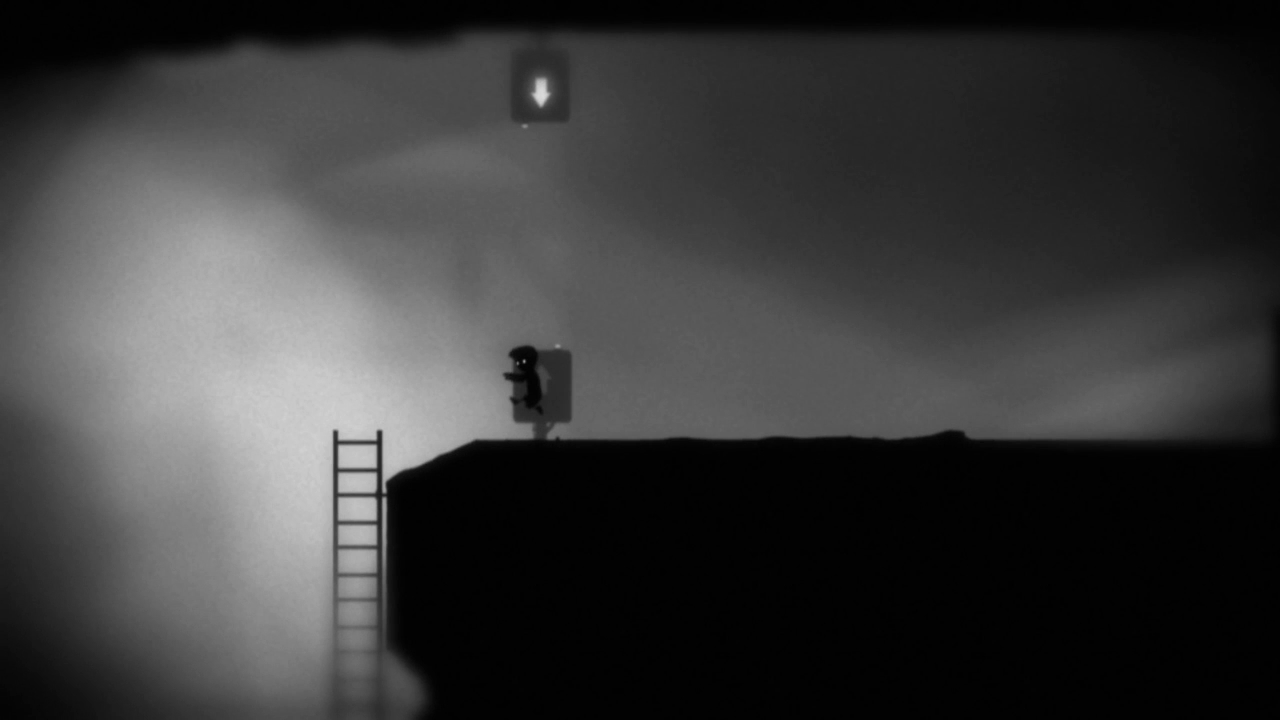
Climb down the ladder and run left through the forest toward the lift.
{"action": "key", "text": "Left"}
{"action": "key", "text": "Down"}
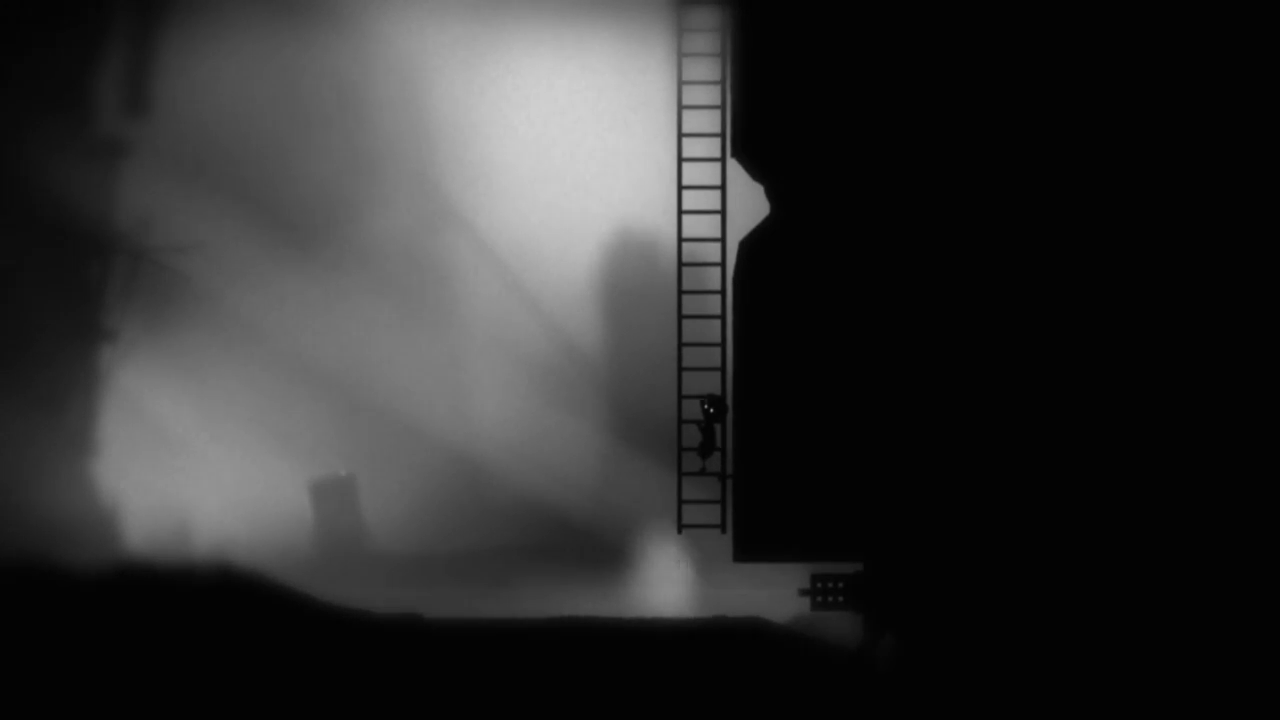
{"action": "key", "text": "Left"}
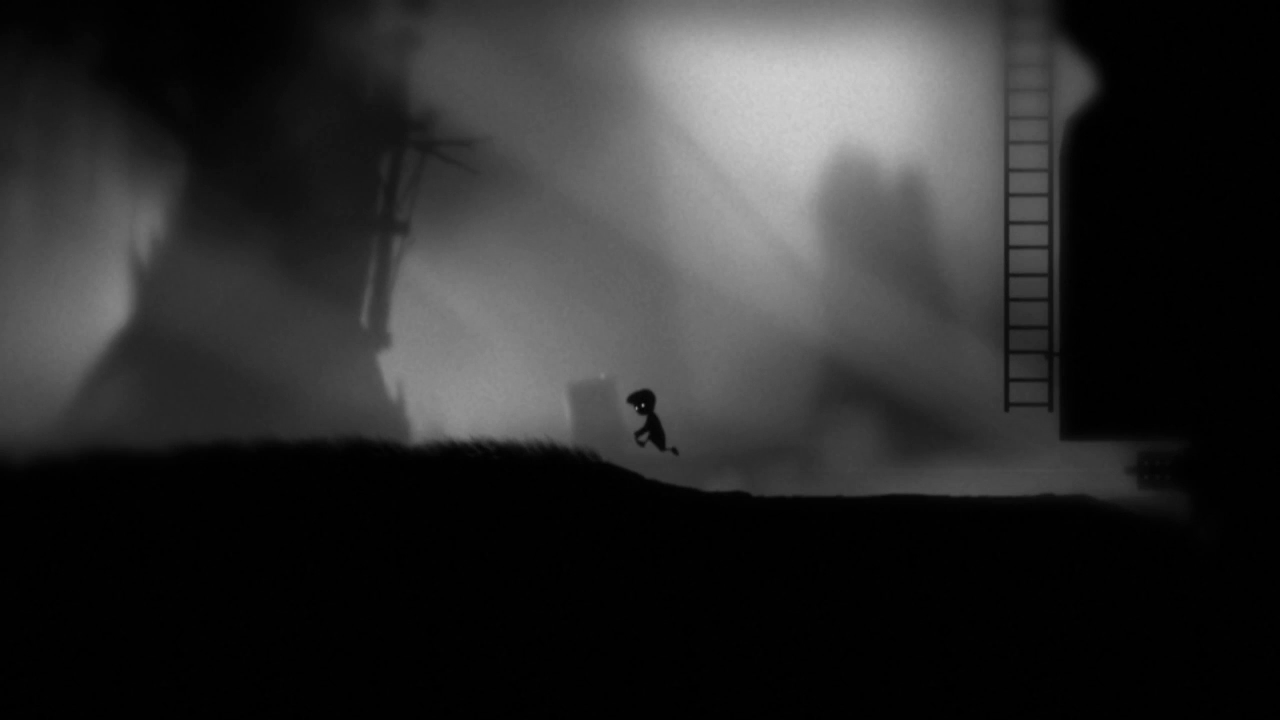
{"action": "key", "text": "Left"}
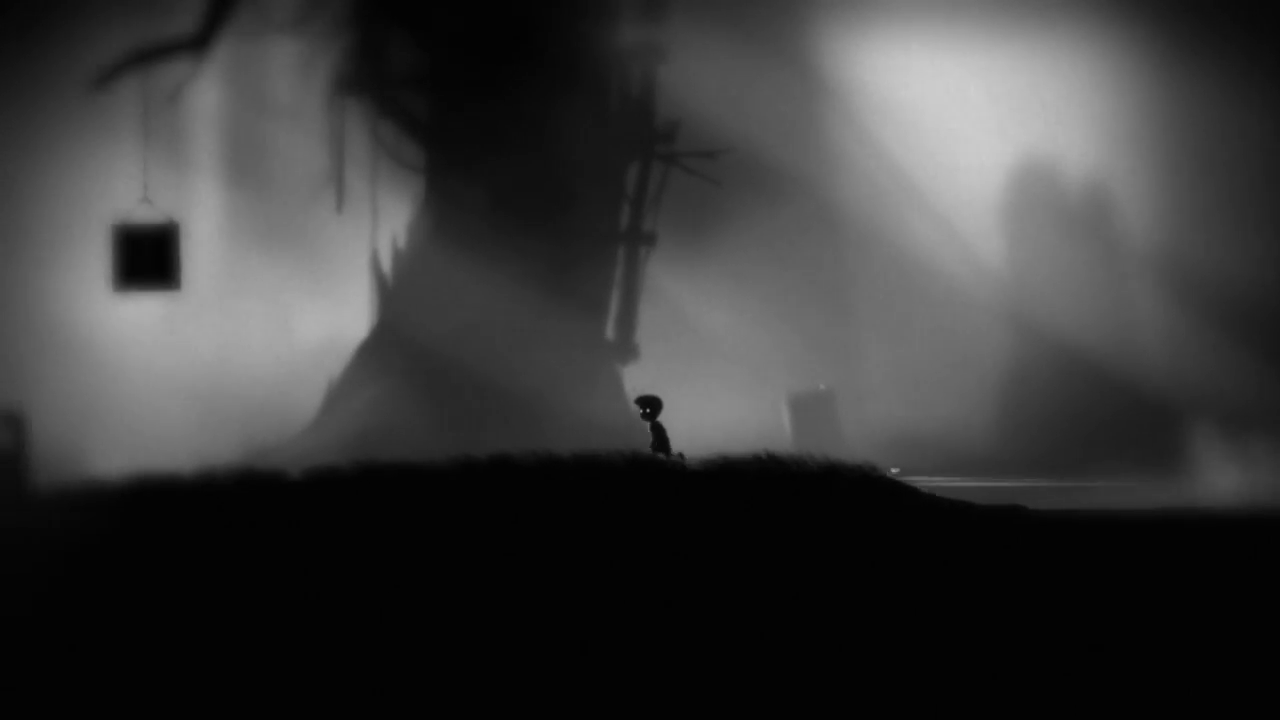
{"action": "key", "text": "Left"}
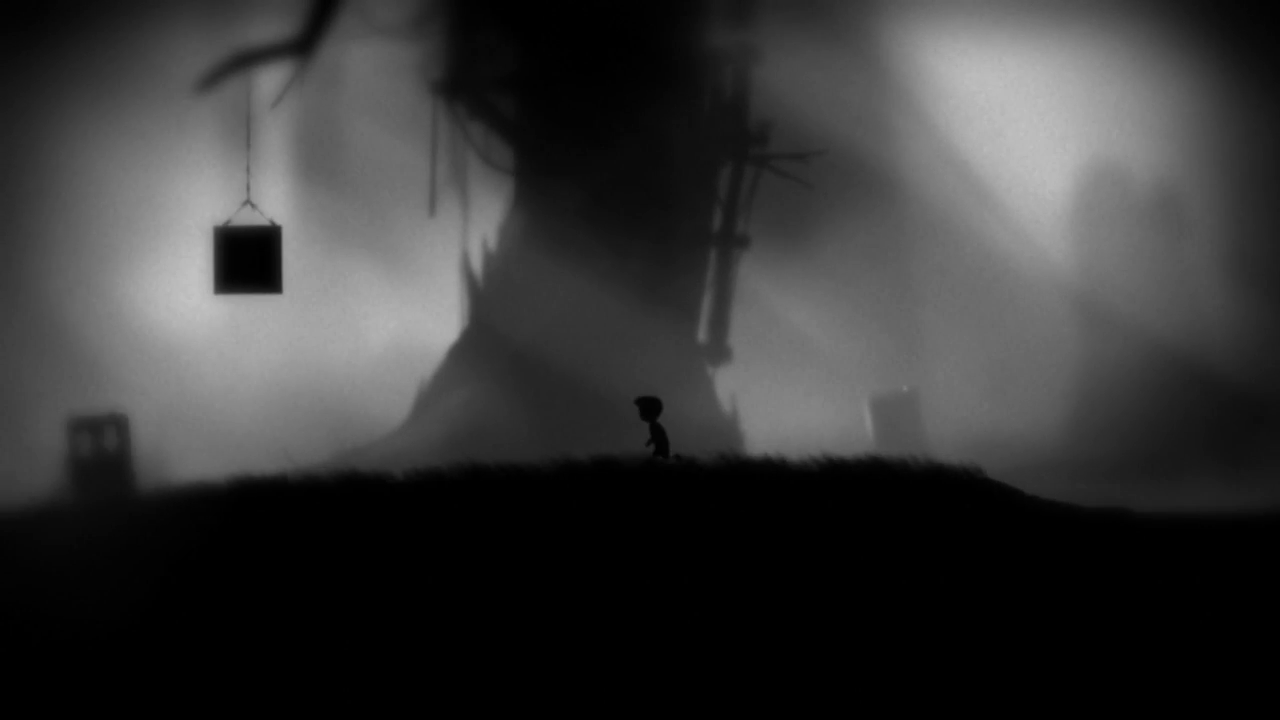
{"action": "key", "text": "Left"}
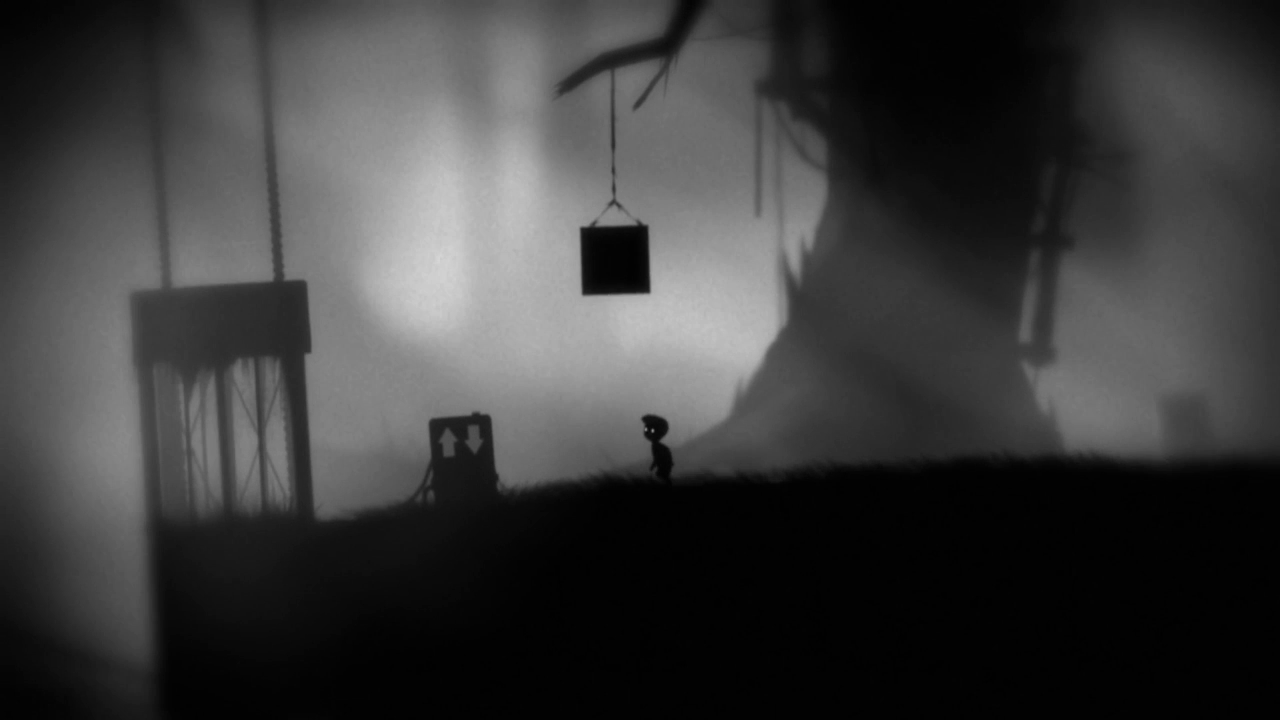
{"action": "key", "text": "Left"}
{"action": "key", "text": "Left"}
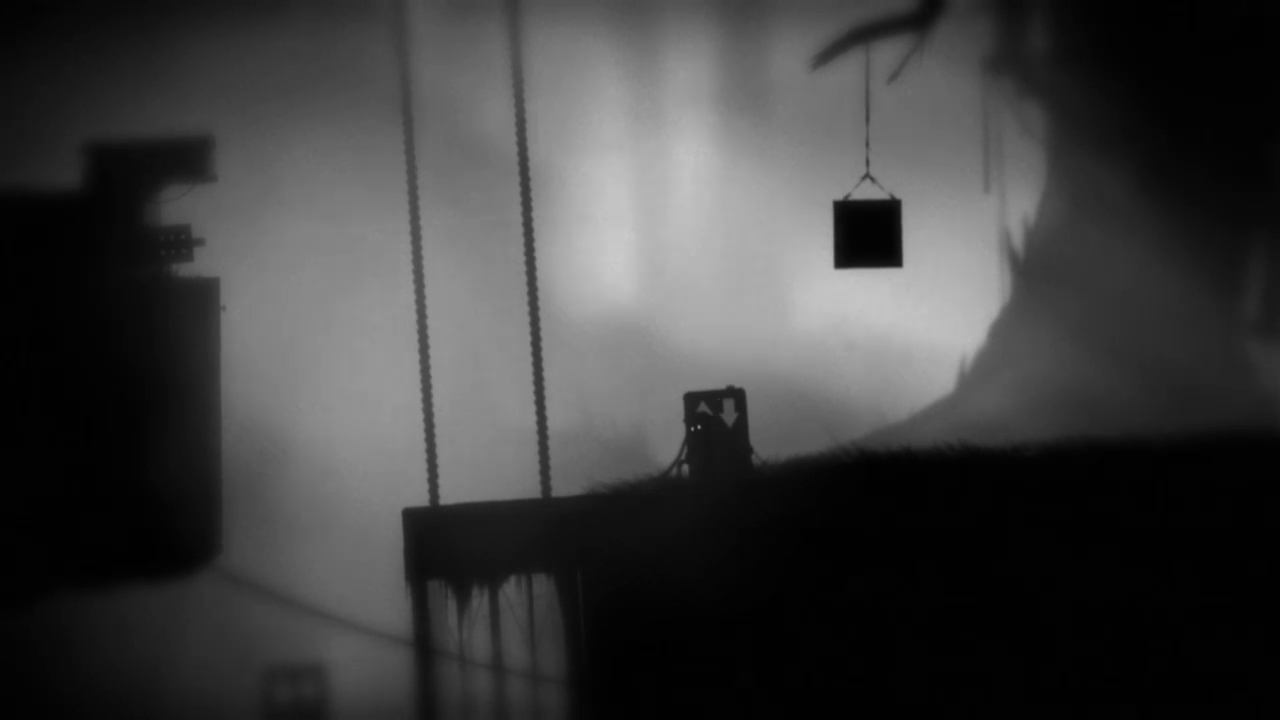
Ride the hanging lift, then pull the arrow-sign lever to drop the crate.
{"action": "key", "text": "Left"}
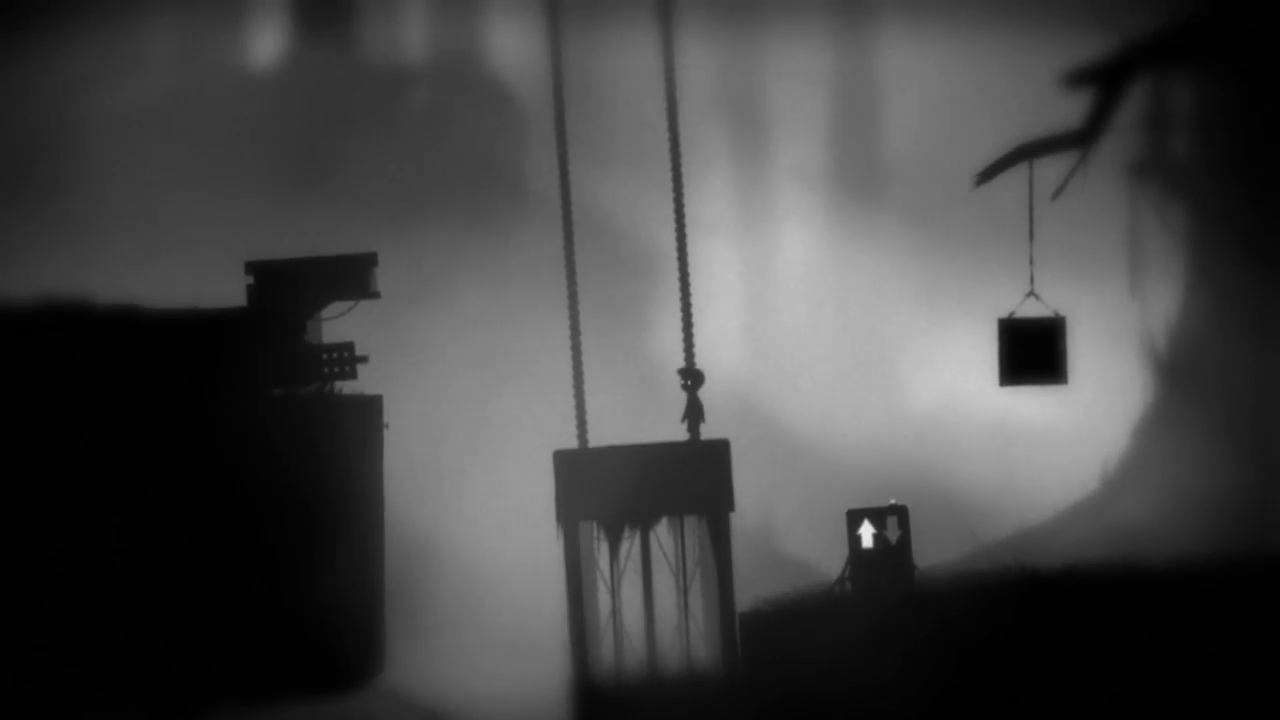
{"action": "key", "text": "Right"}
{"action": "key", "text": "Up"}
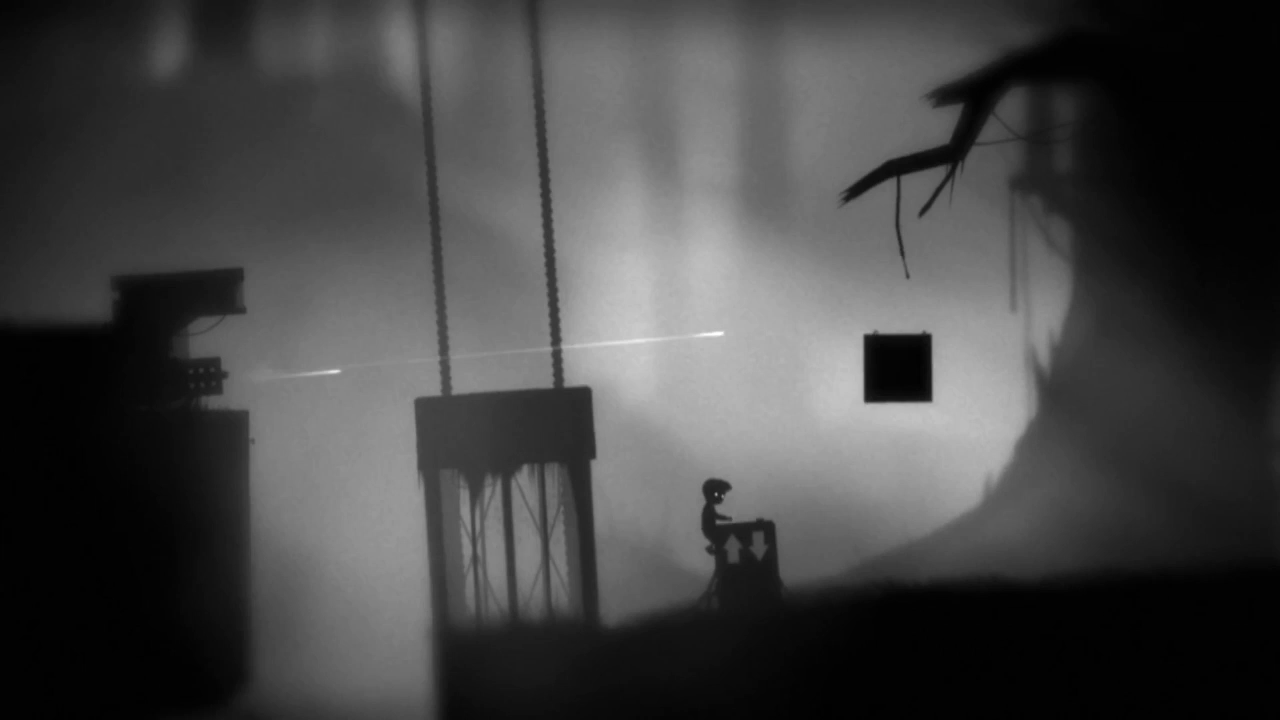
{"action": "key", "text": "ctrl+Right"}
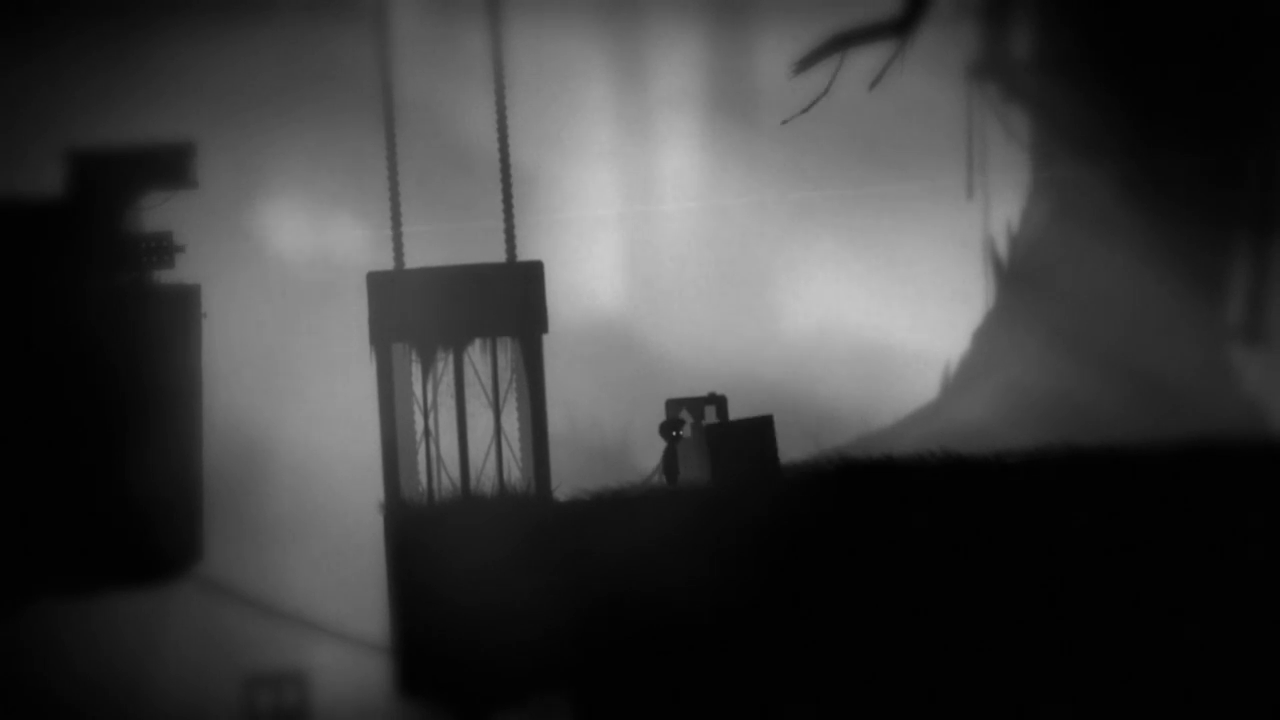
Push the crate right and climb it, then run down the slope and climb the ladder.
{"action": "key", "text": "Right"}
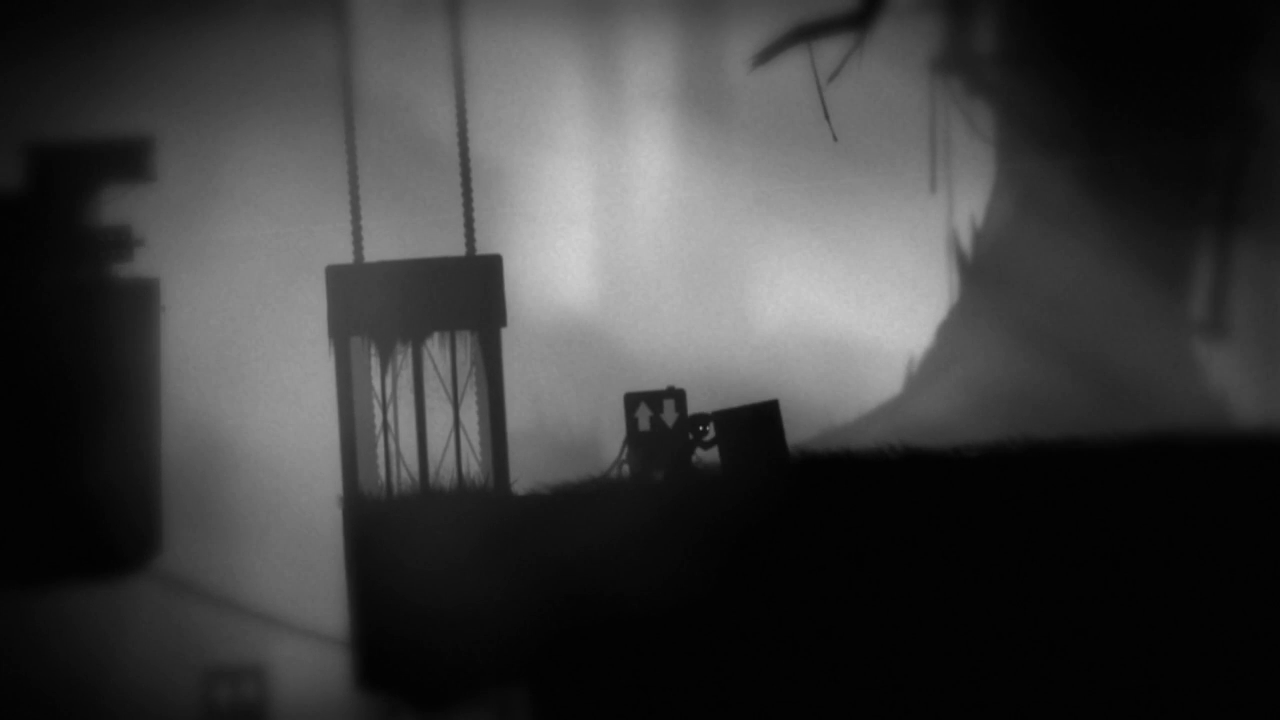
{"action": "key", "text": "Right"}
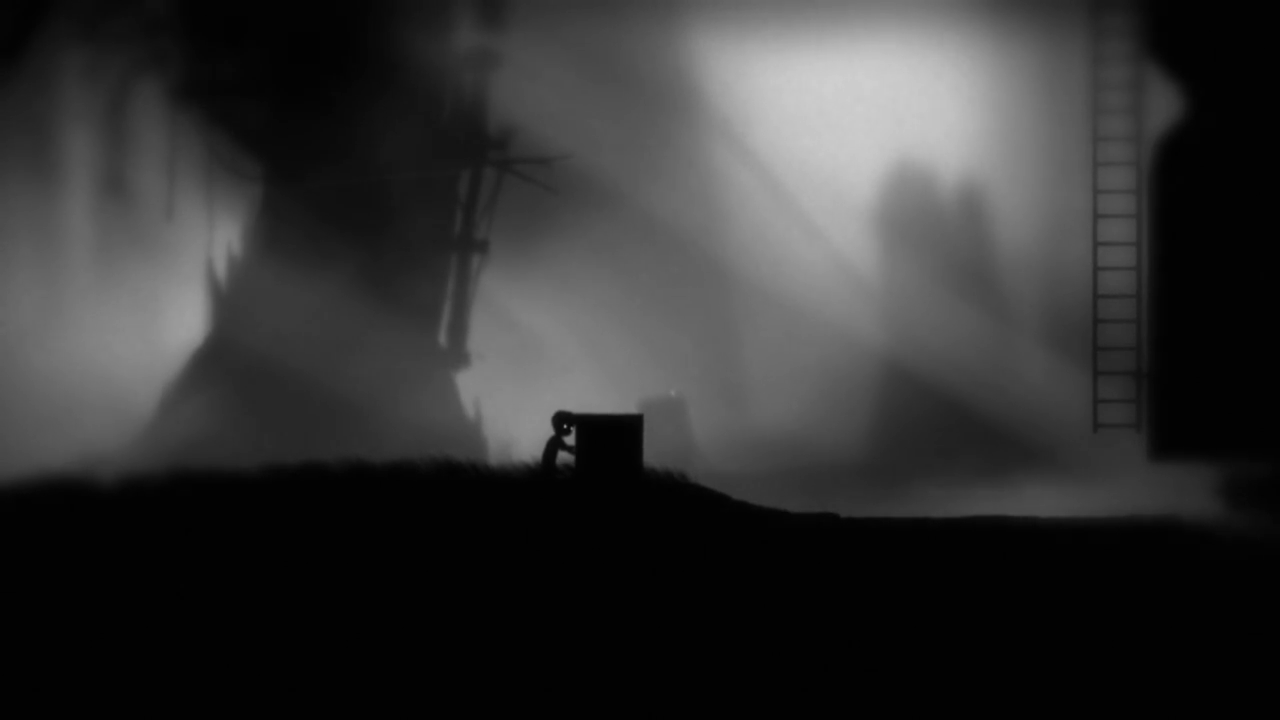
{"action": "key", "text": "Up"}
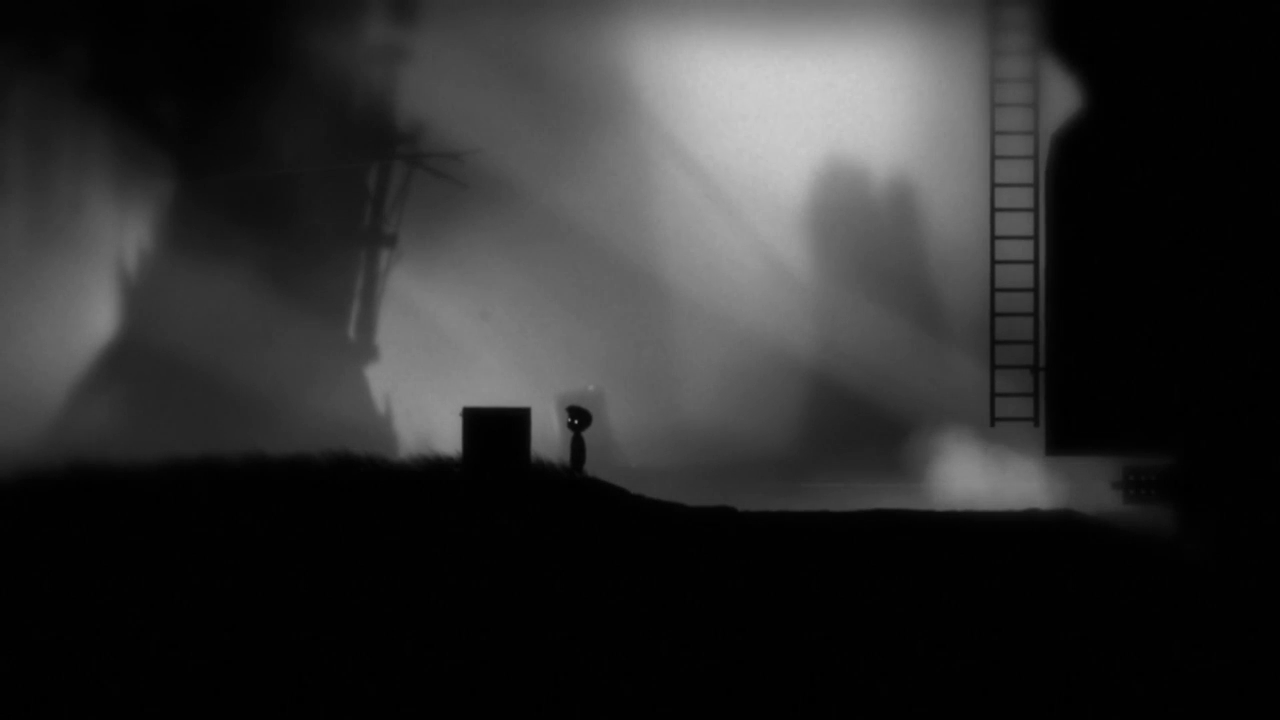
{"action": "key", "text": "Right"}
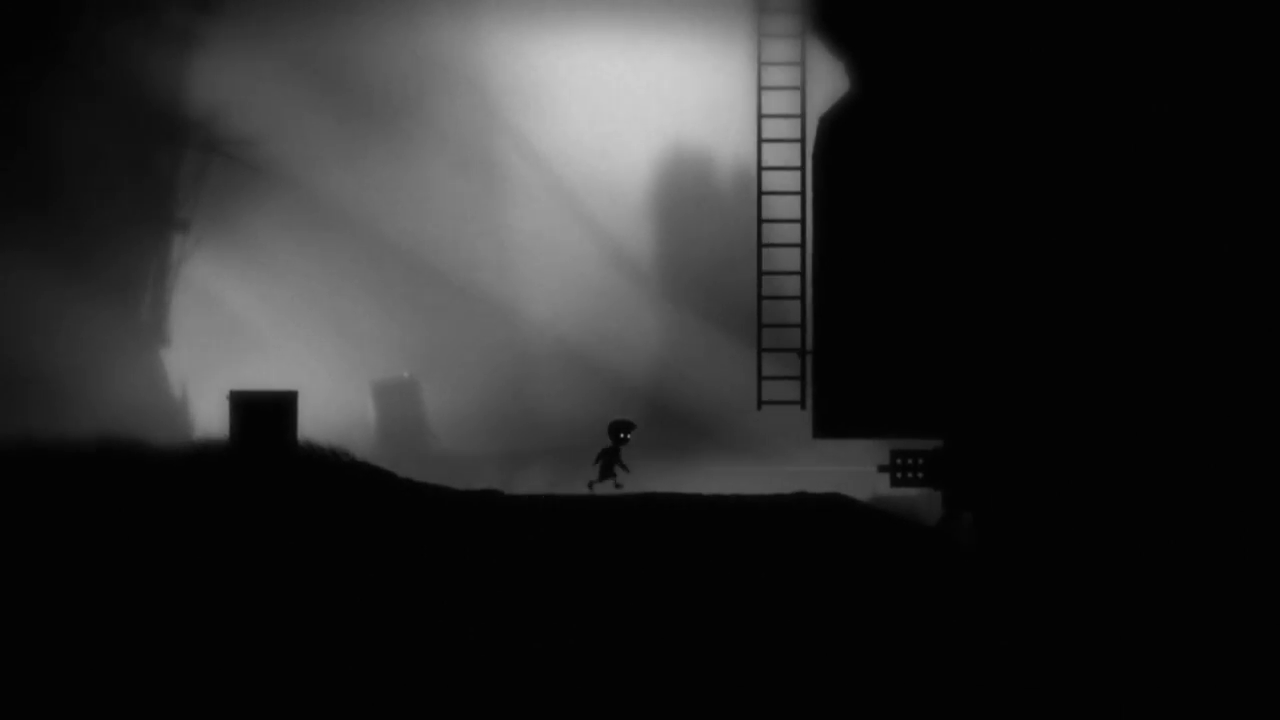
{"action": "key", "text": "Right"}
{"action": "key", "text": "Up"}
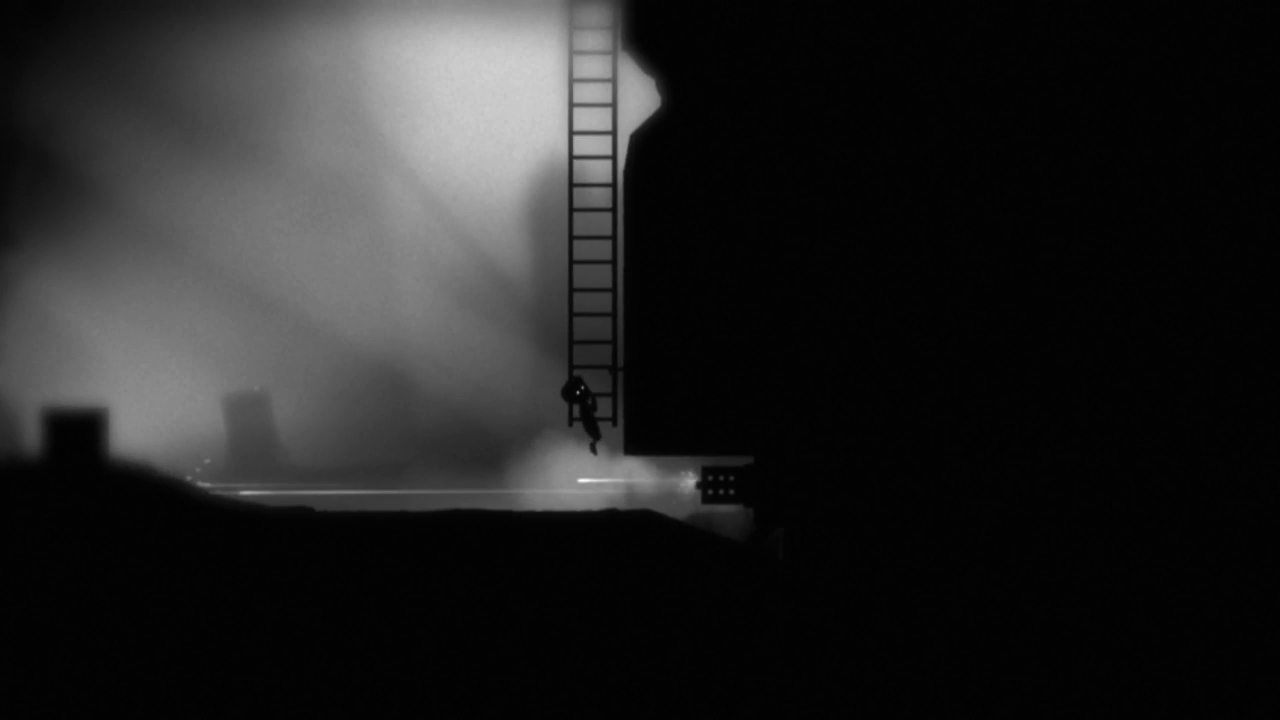
{"action": "key", "text": "Up"}
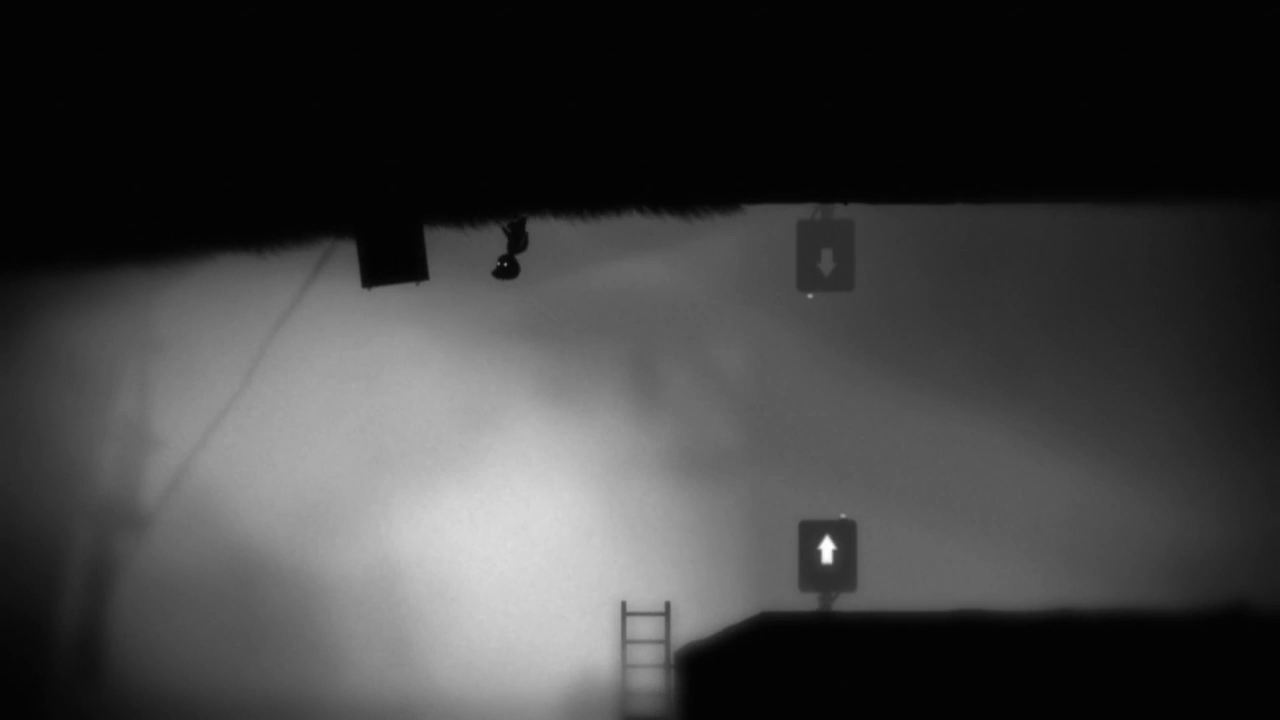
Drag the box right along the ceiling and get the upside-down boy onto its underside.
{"action": "key", "text": "Right"}
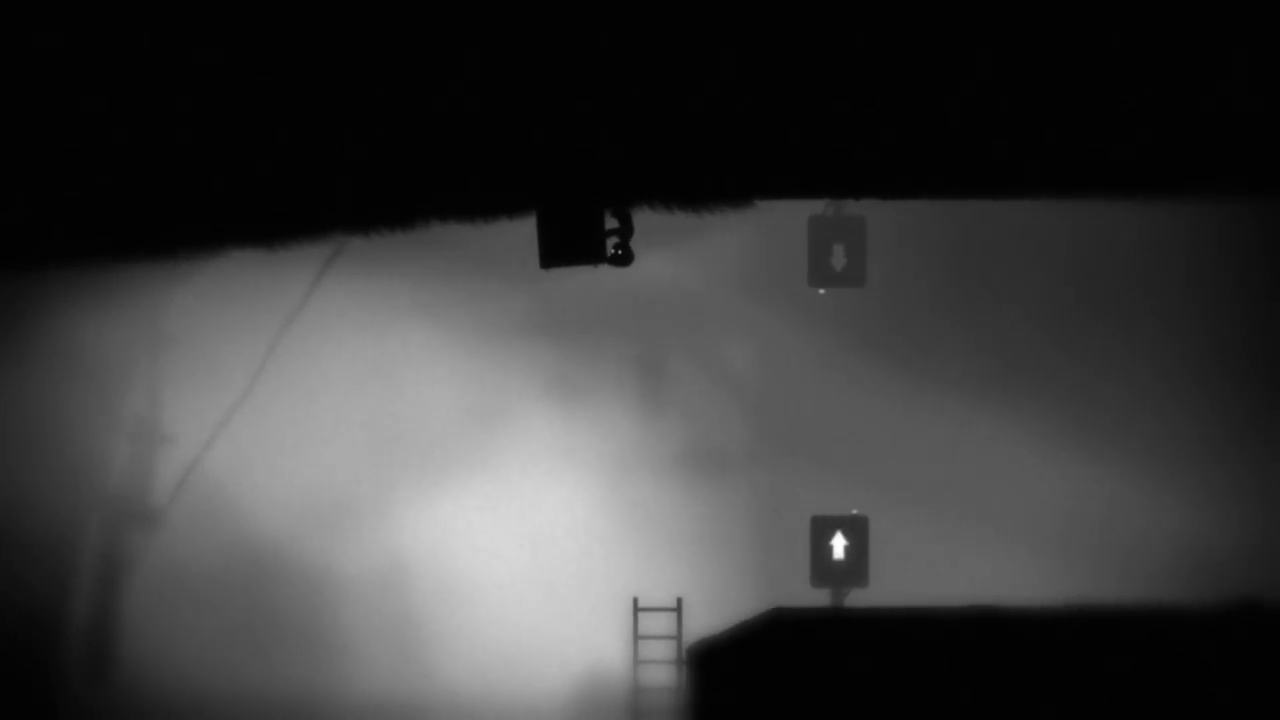
{"action": "key", "text": "Right"}
{"action": "key", "text": "Right"}
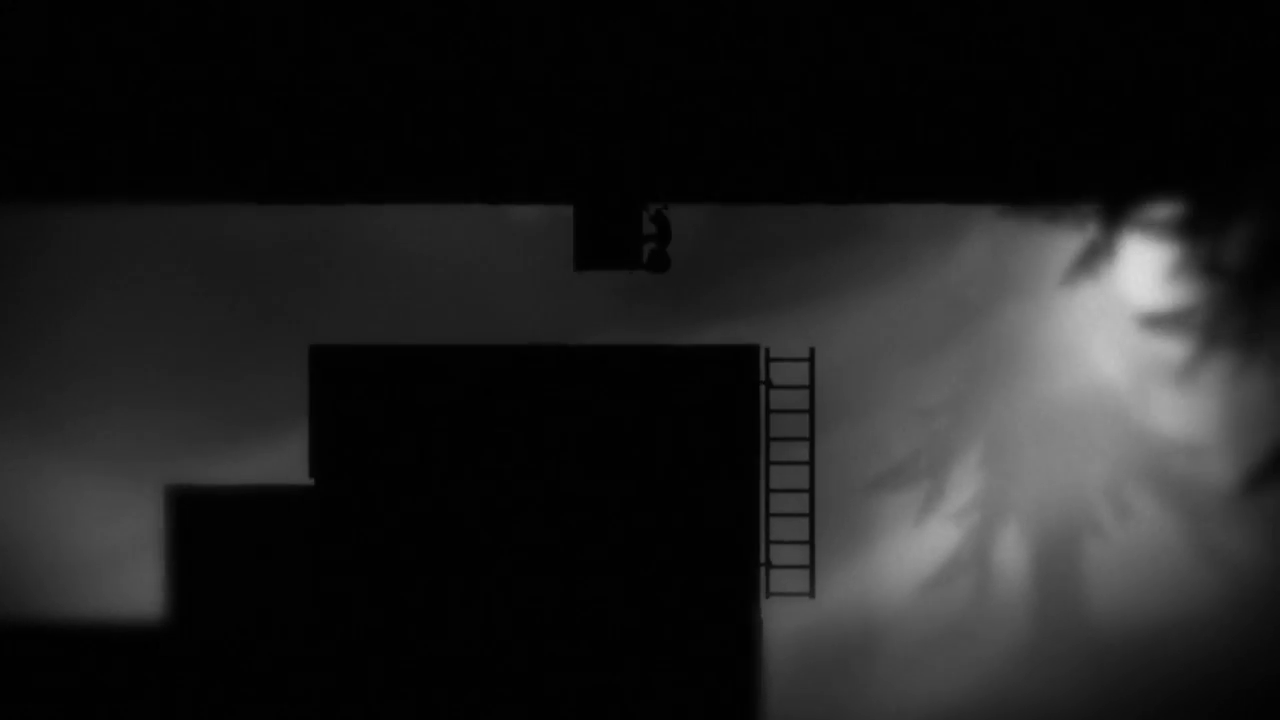
{"action": "key", "text": "Right"}
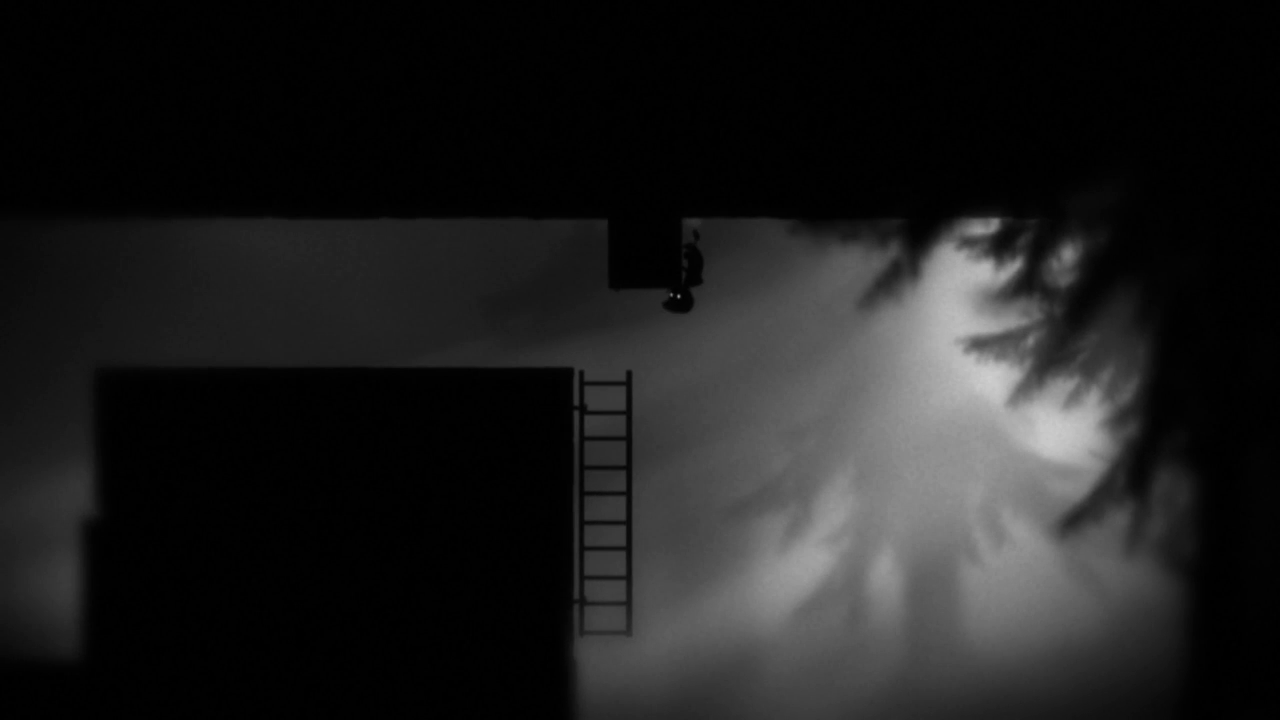
{"action": "key", "text": "Up"}
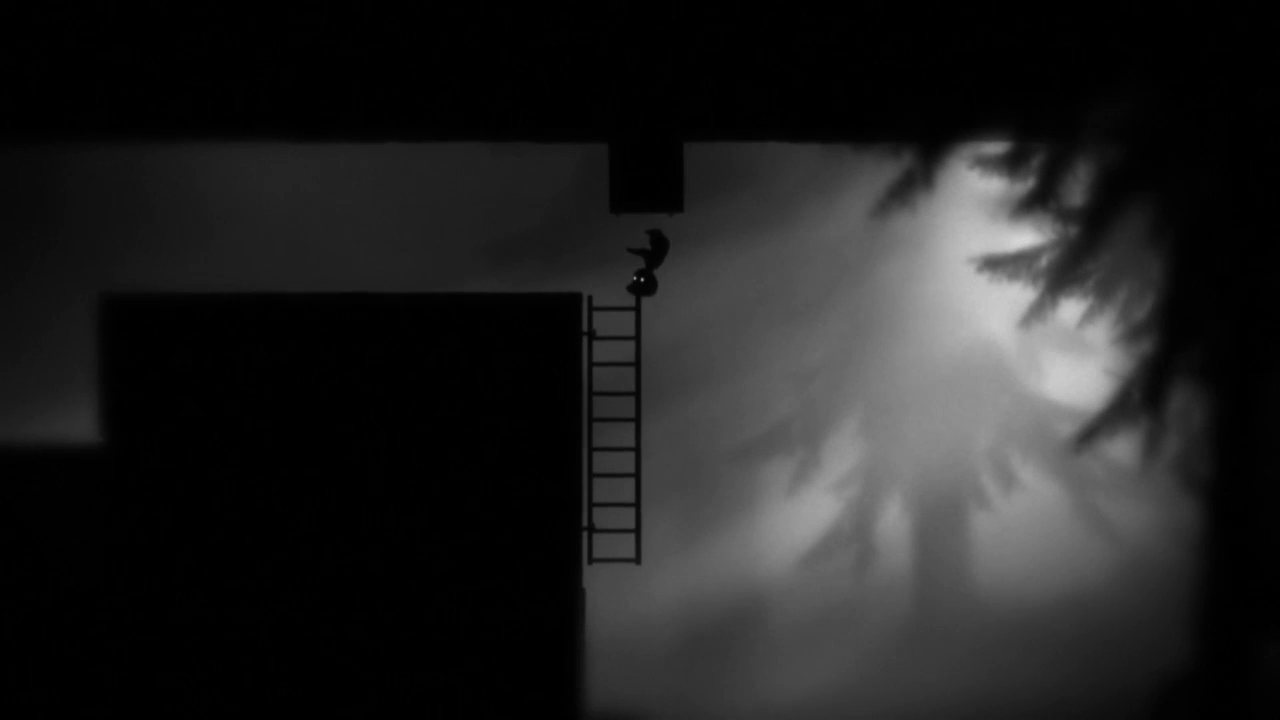
Climb along the ladder to its end, then step onto the ceiling and walk back.
{"action": "key", "text": "Down"}
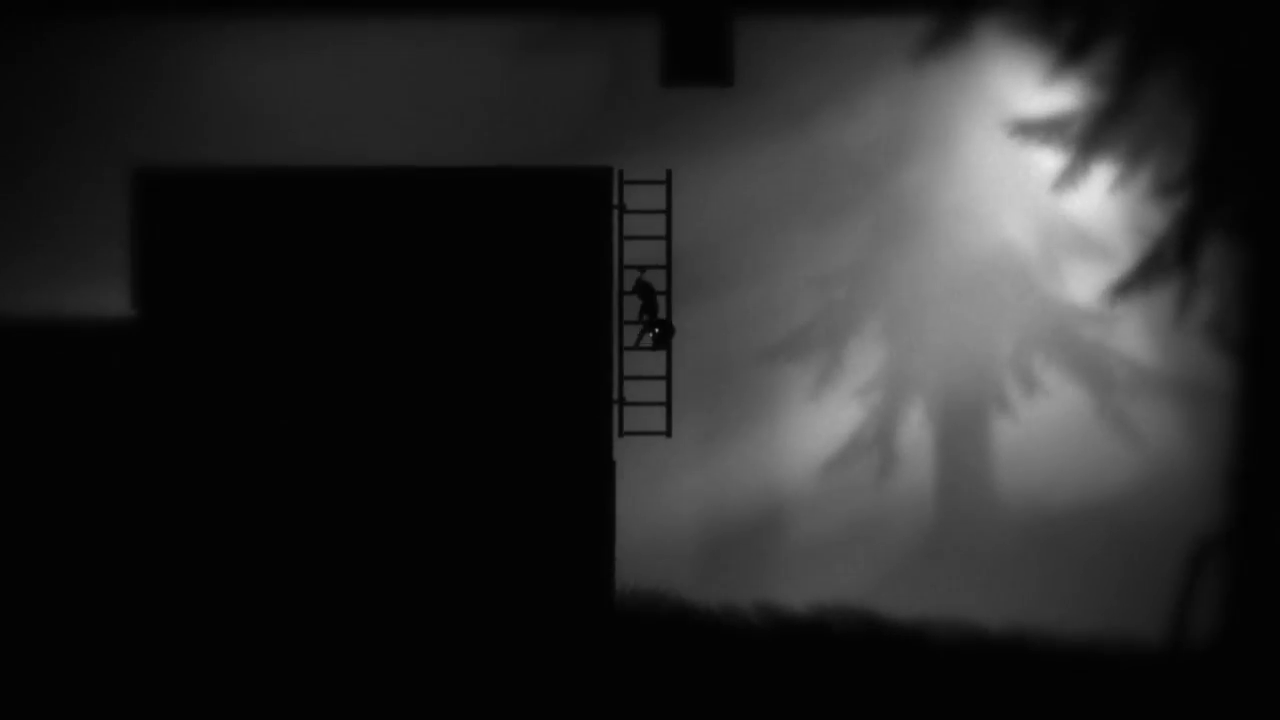
{"action": "key", "text": "Down"}
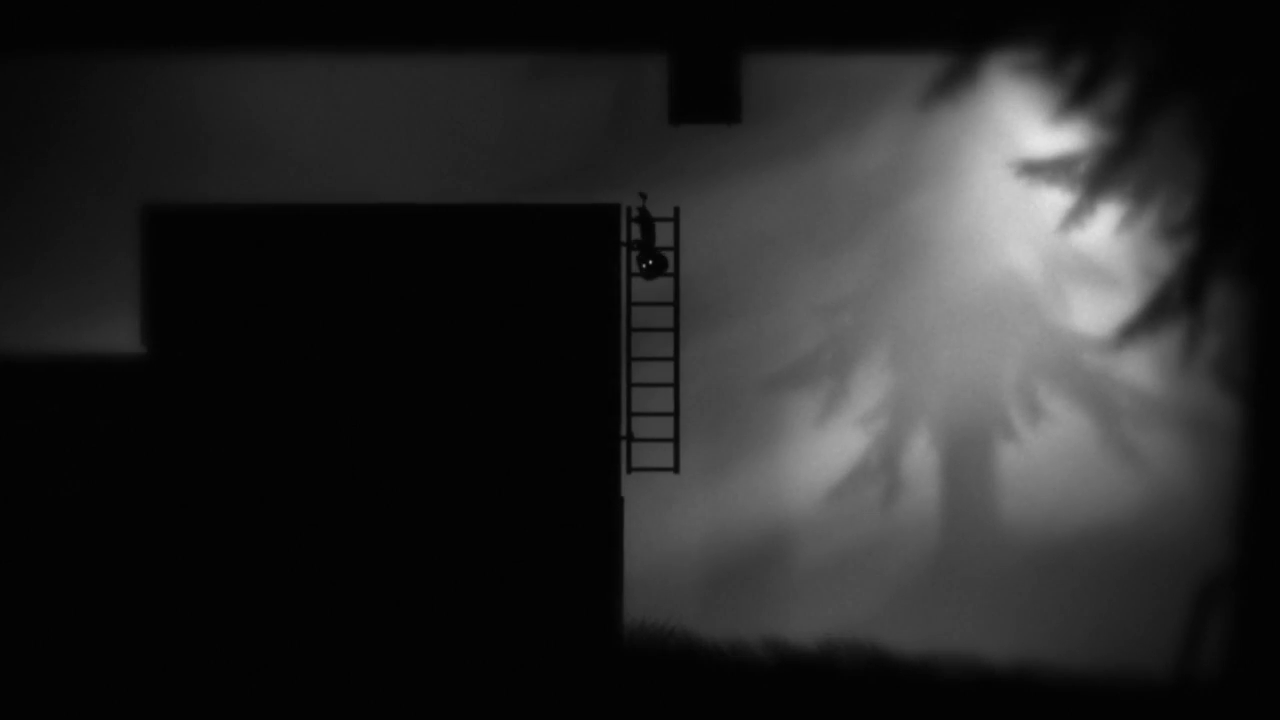
{"action": "key", "text": "Down"}
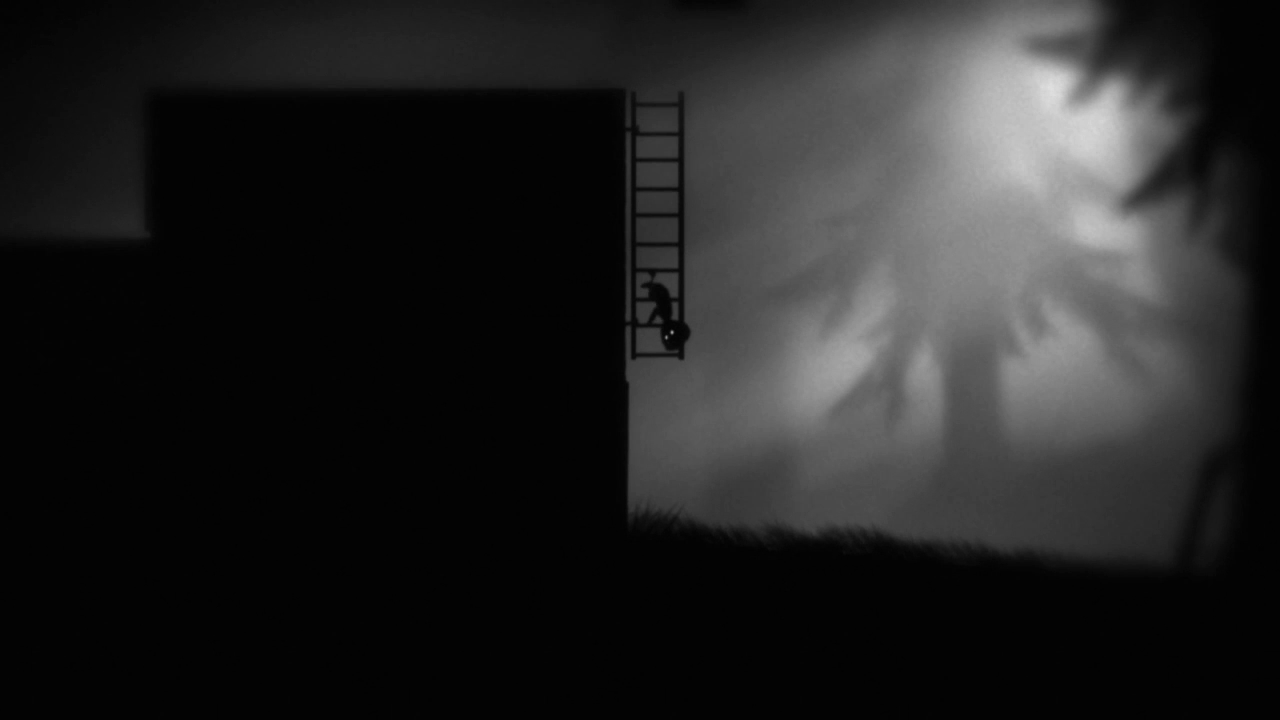
{"action": "key", "text": "Down"}
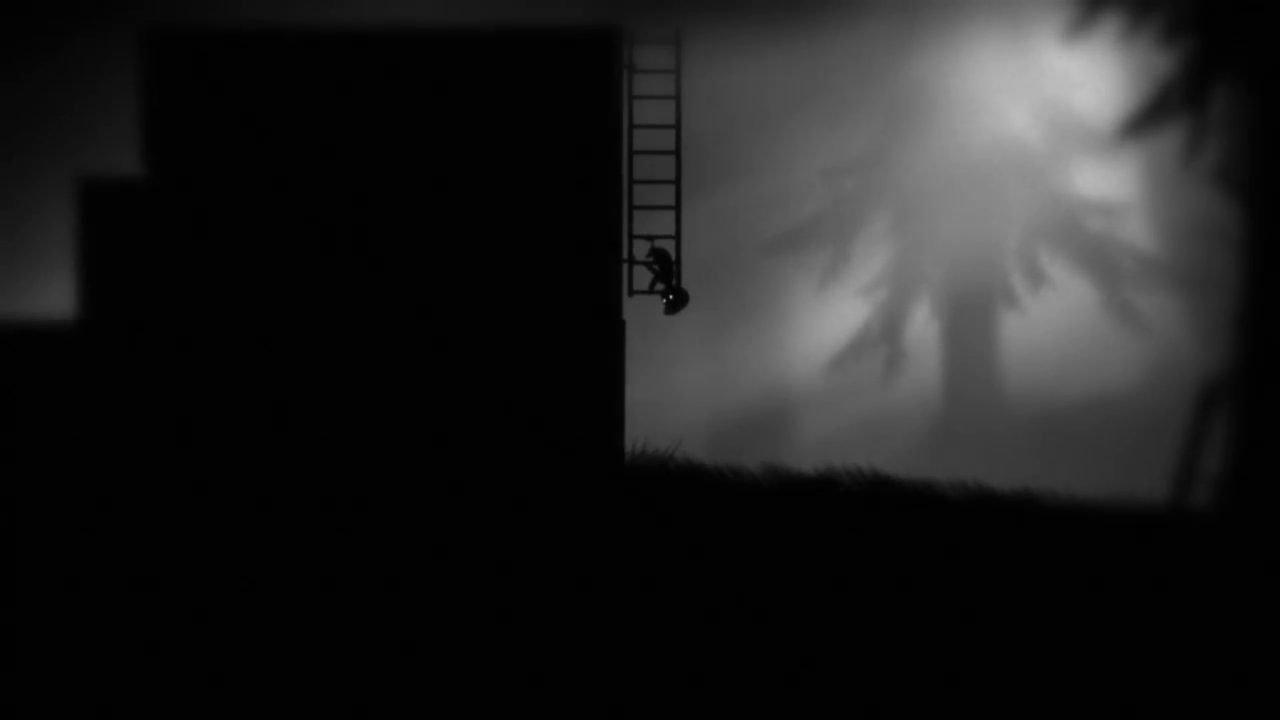
{"action": "key", "text": "Right"}
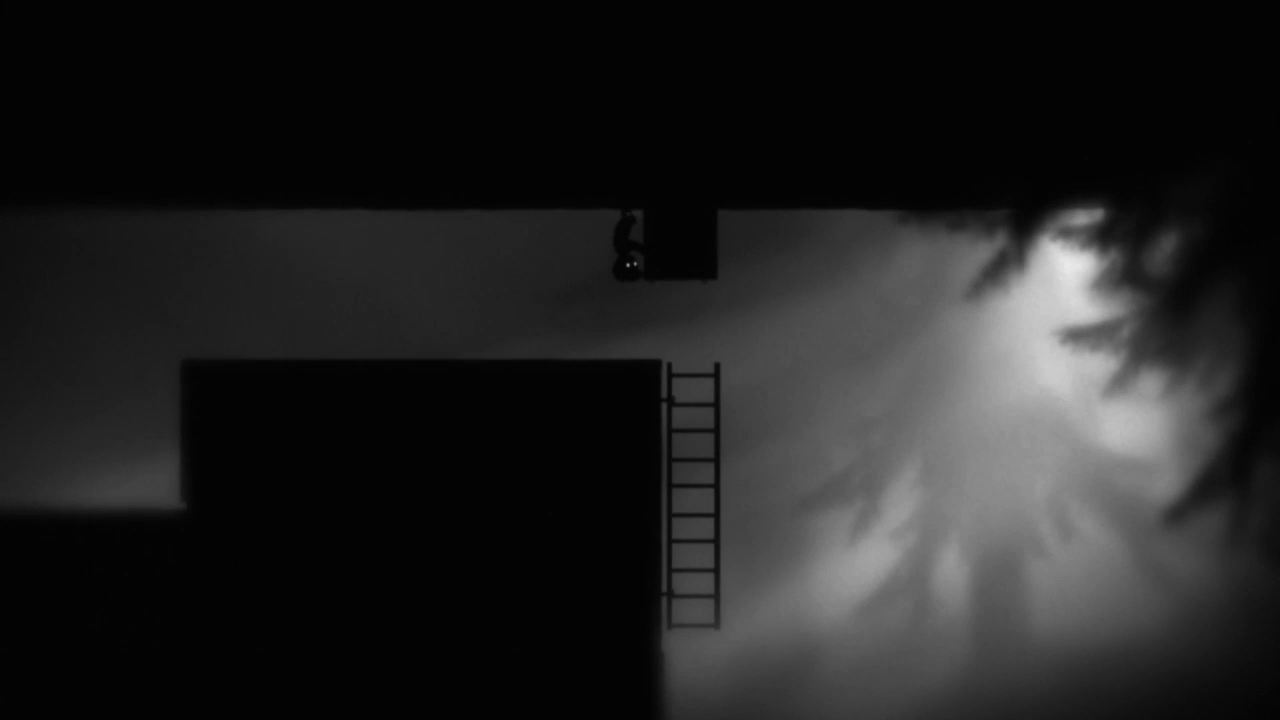
{"action": "key", "text": "Left"}
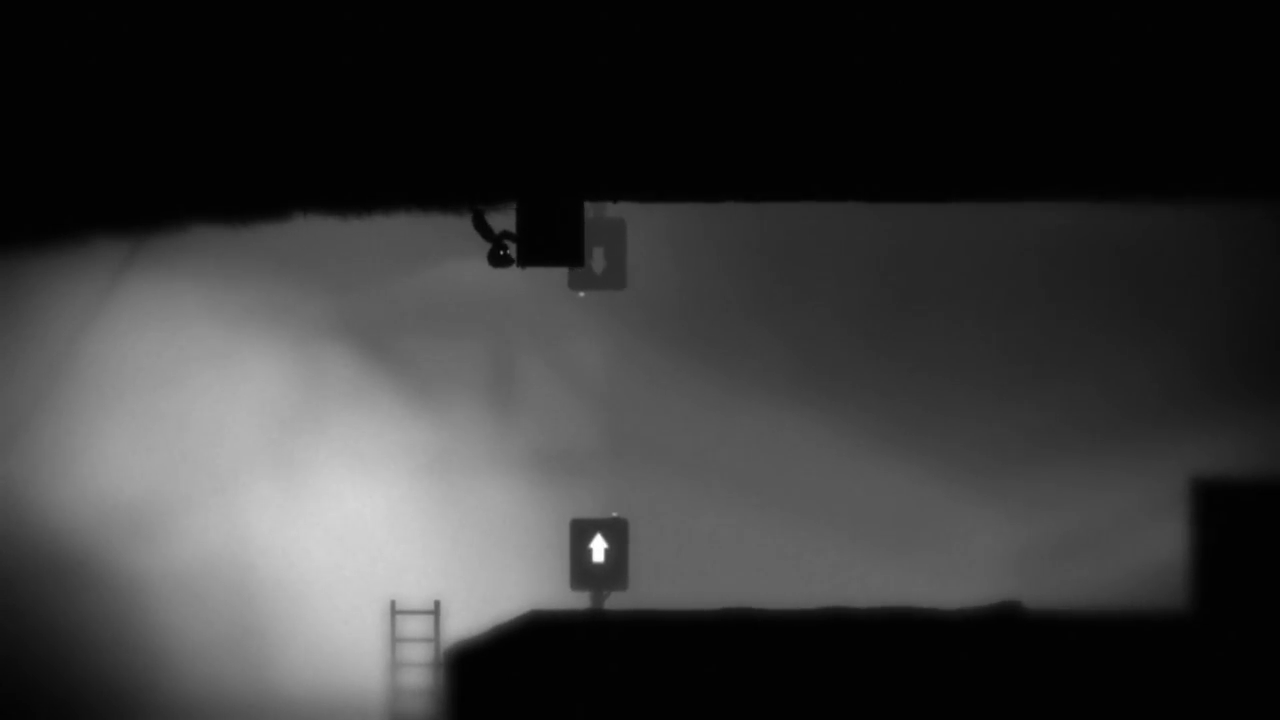
{"action": "key", "text": "Left"}
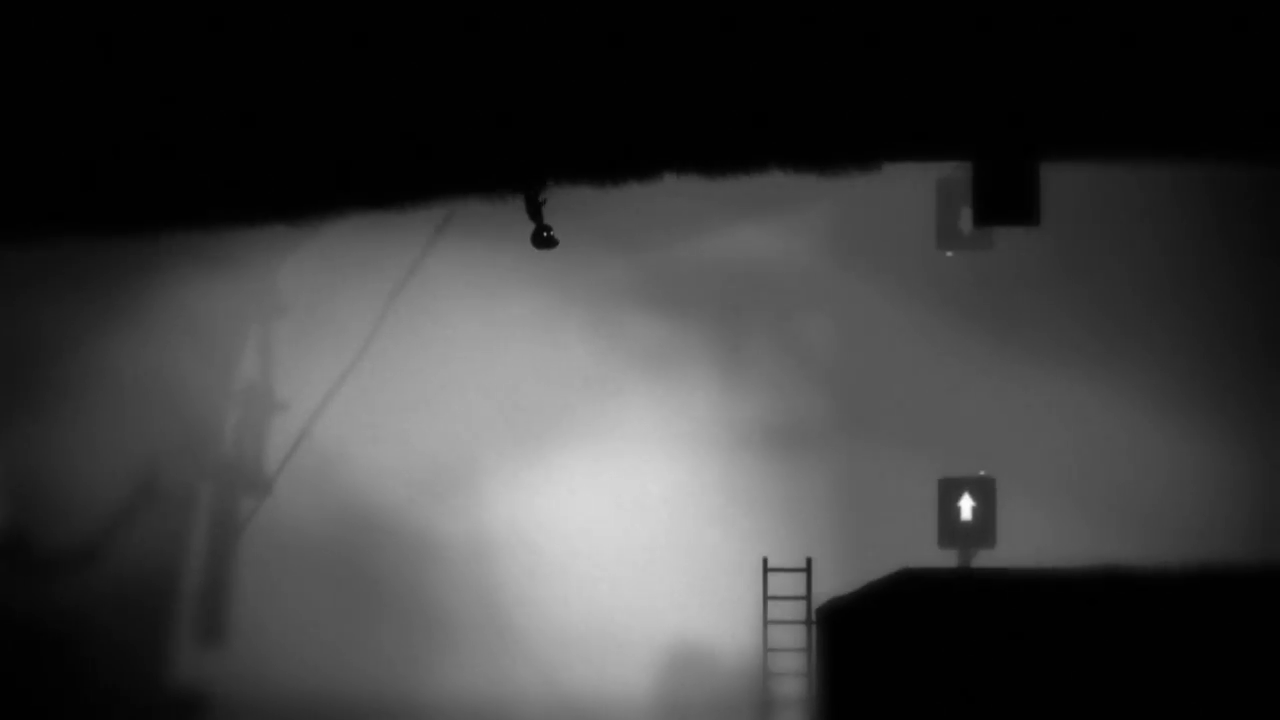
Walk along the ceiling to the arrow sign and drag the box past the gravity sign.
{"action": "key", "text": "Right"}
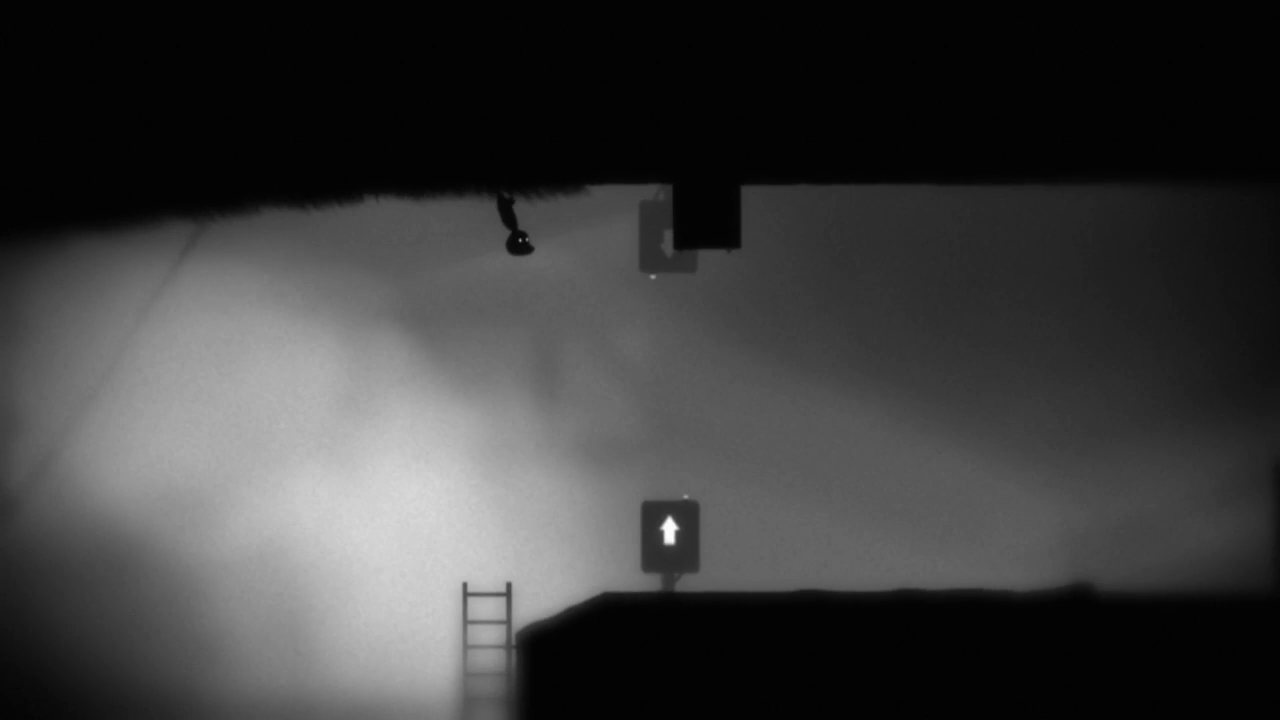
{"action": "key", "text": "Right"}
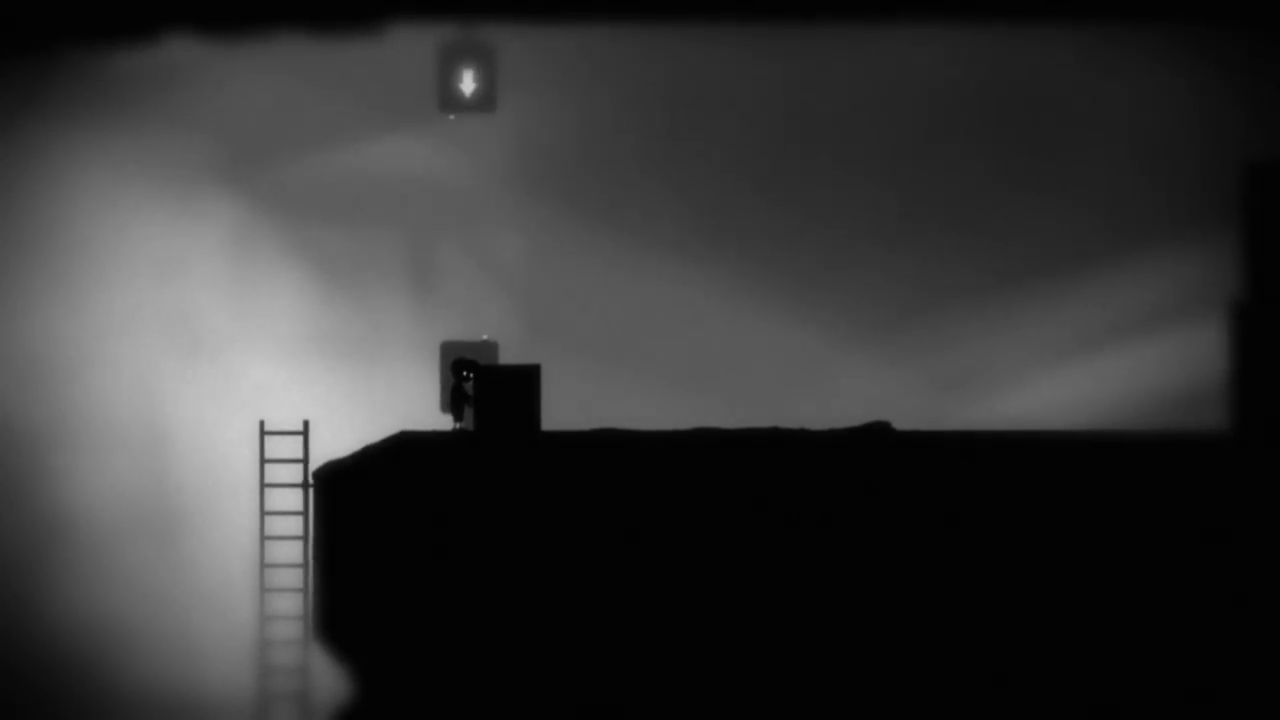
{"action": "key", "text": "Right"}
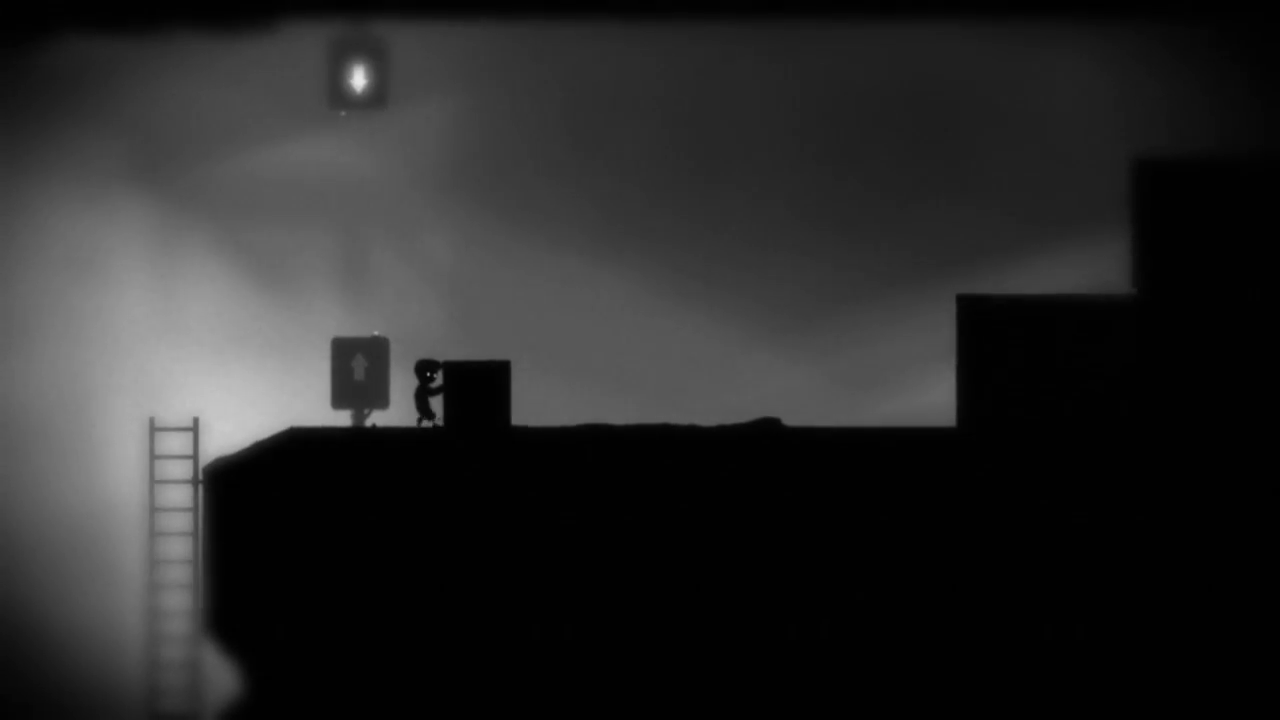
{"action": "key", "text": "Left"}
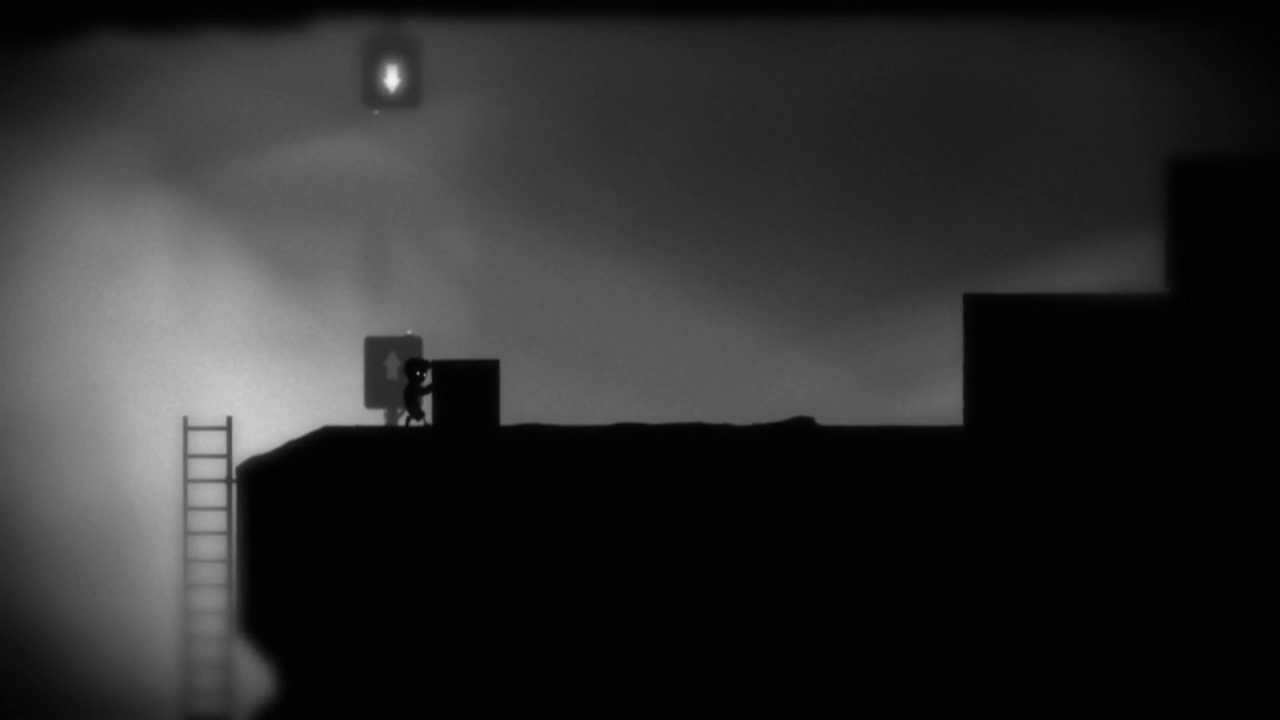
{"action": "key", "text": "Left"}
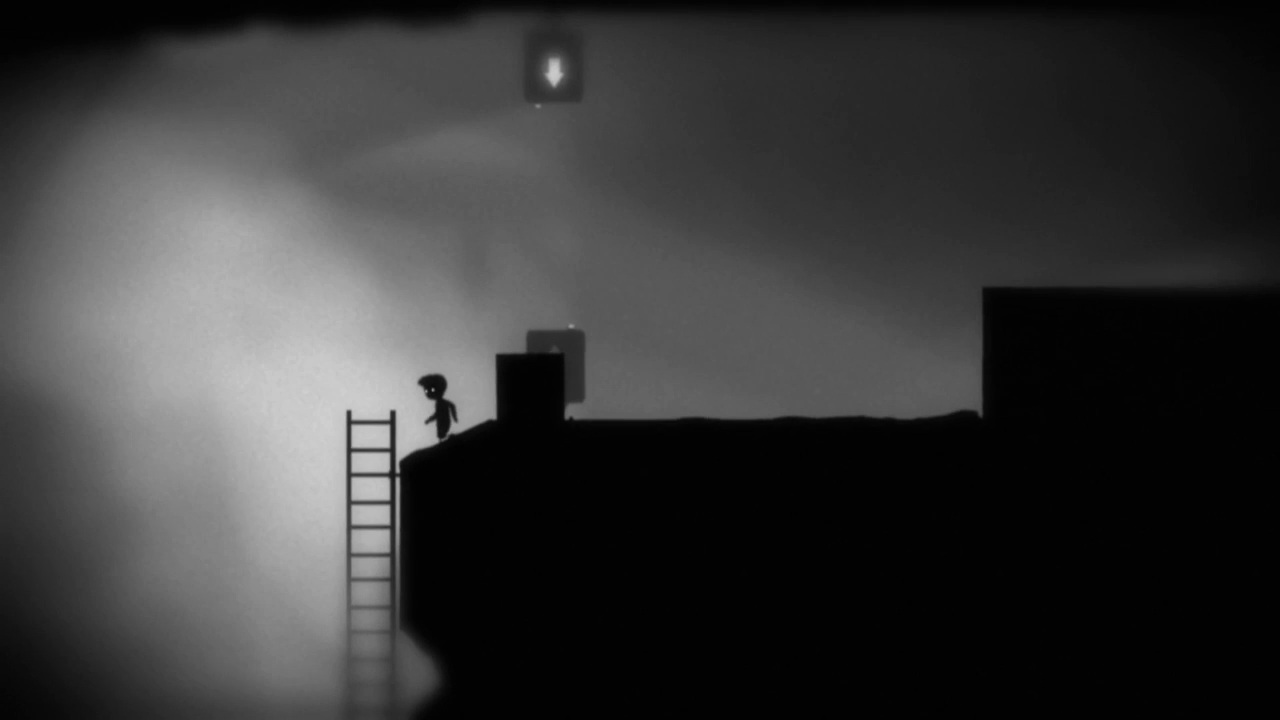
Descend the tall ladder, jump off to the left and run across the hill.
{"action": "key", "text": "Left"}
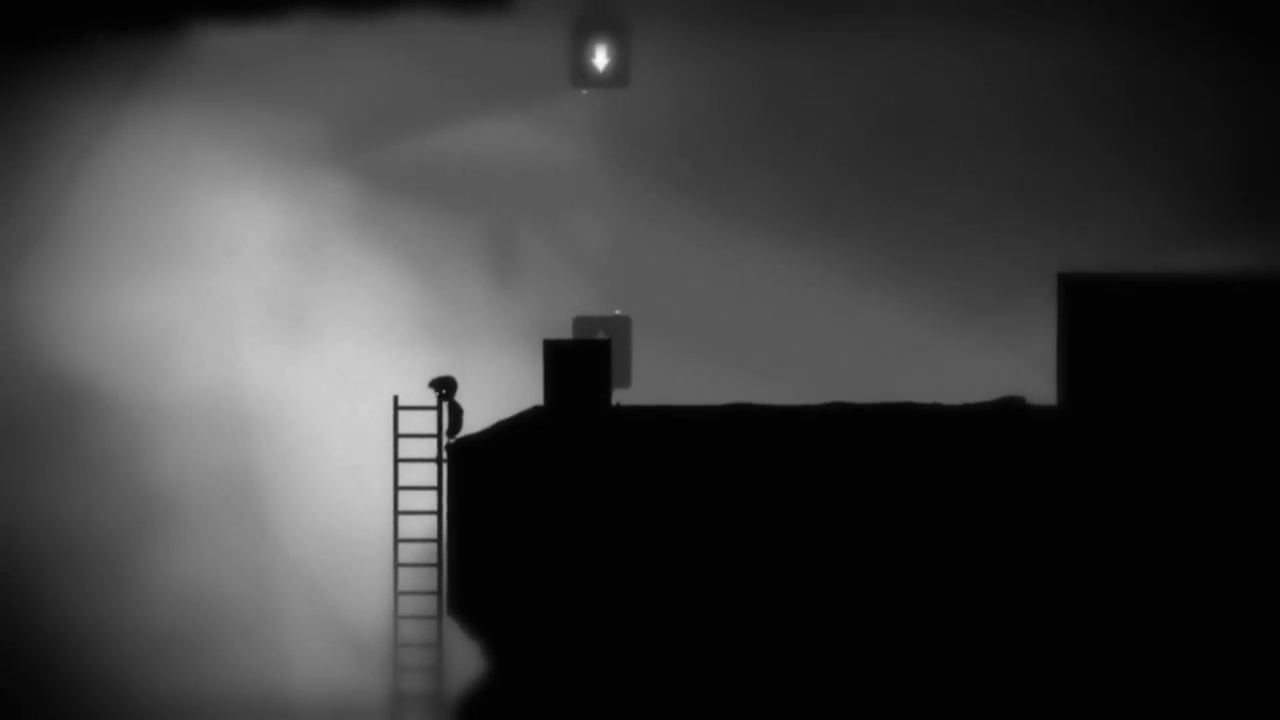
{"action": "key", "text": "Down"}
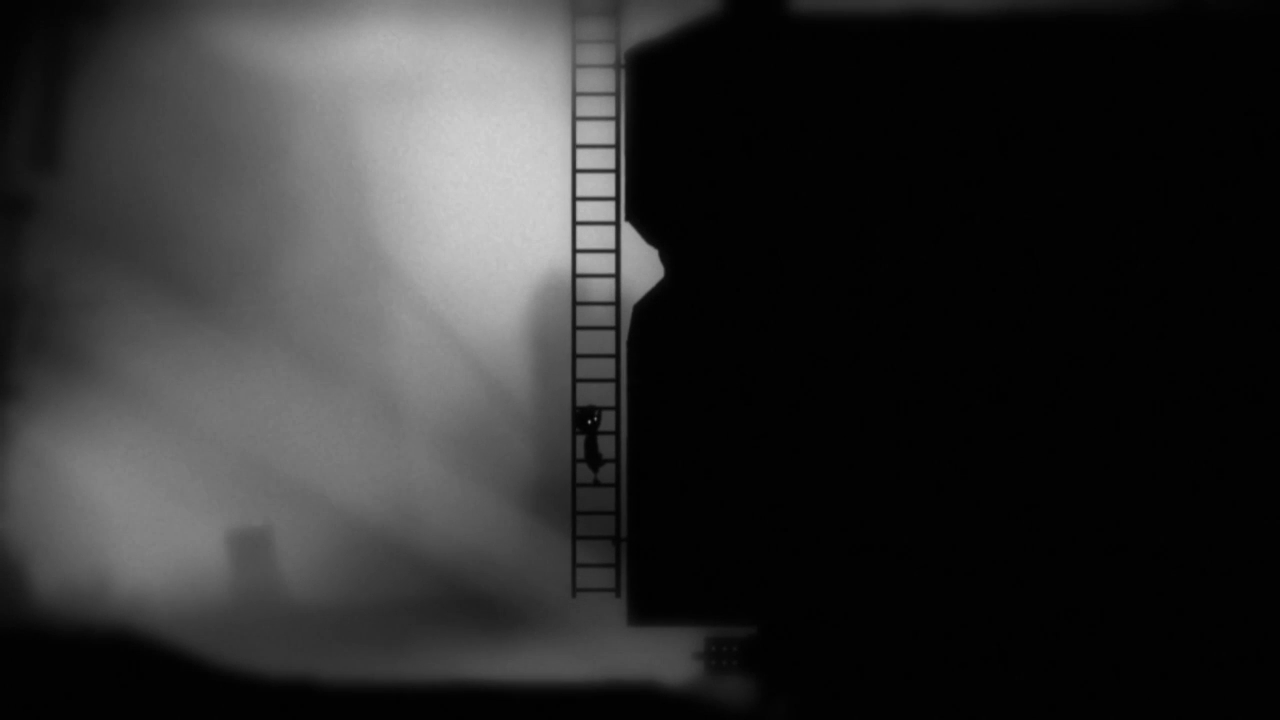
{"action": "key", "text": "Down"}
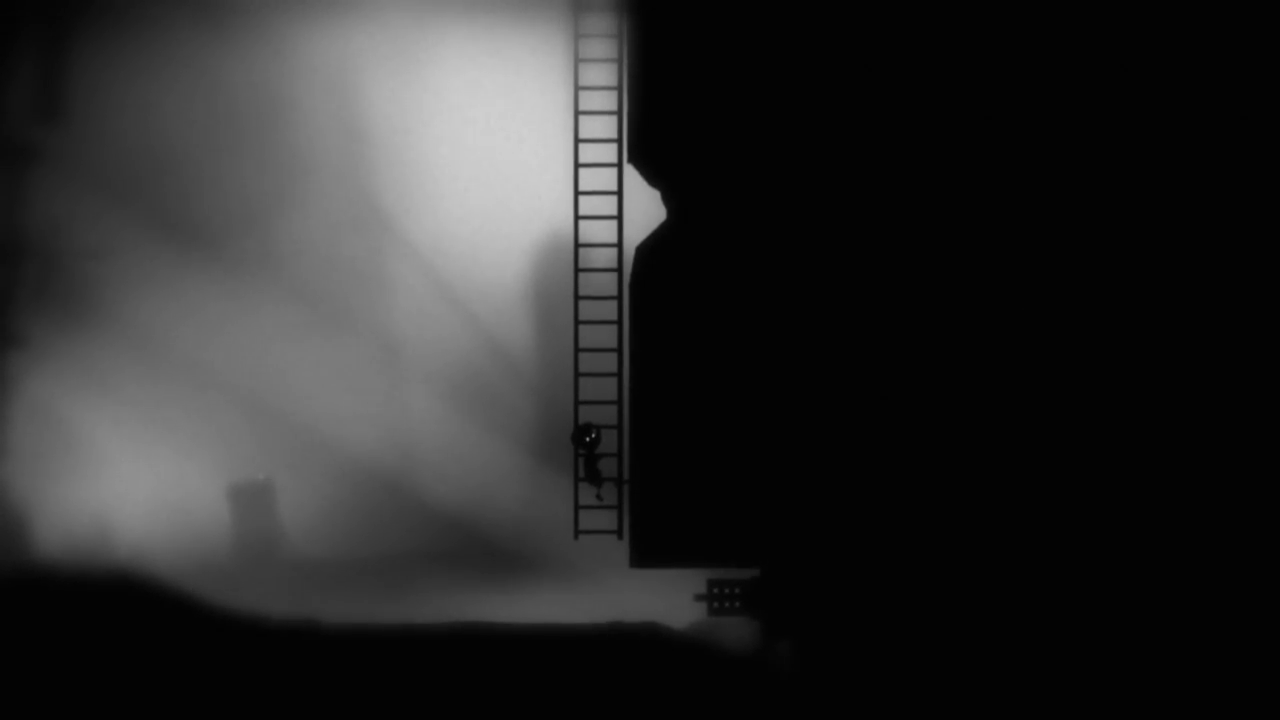
{"action": "key", "text": "Down"}
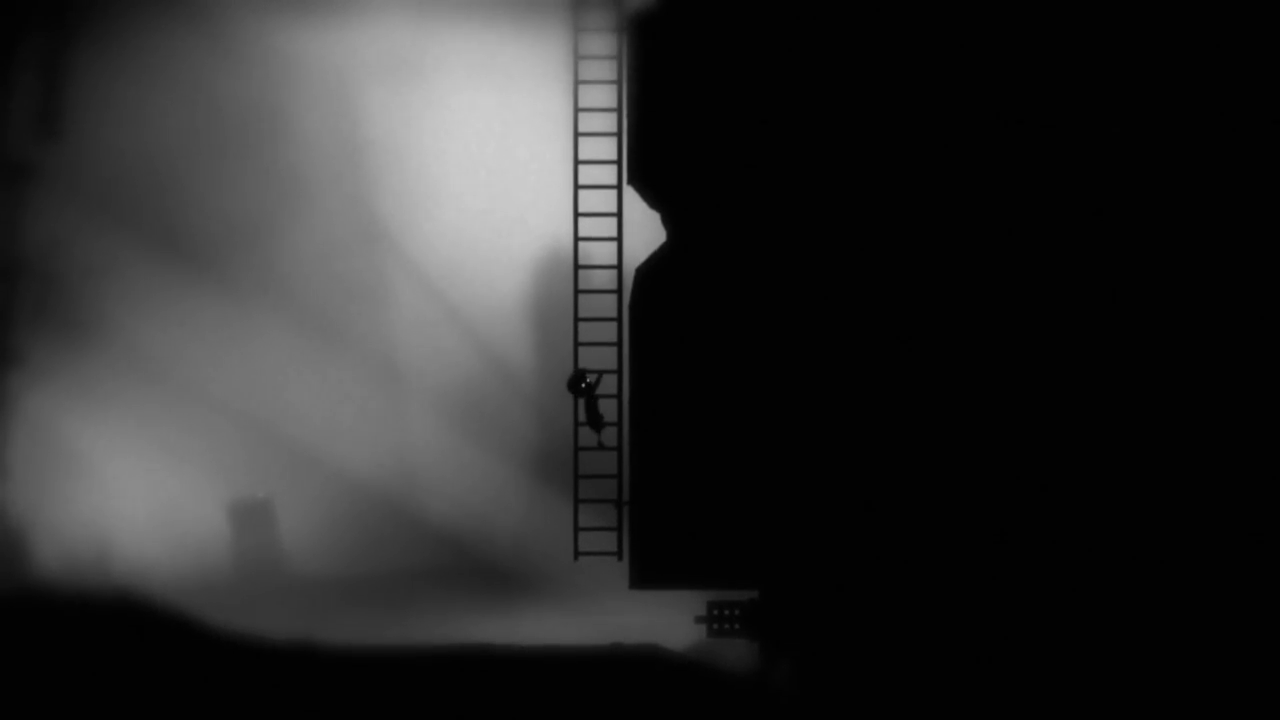
{"action": "key", "text": "Left"}
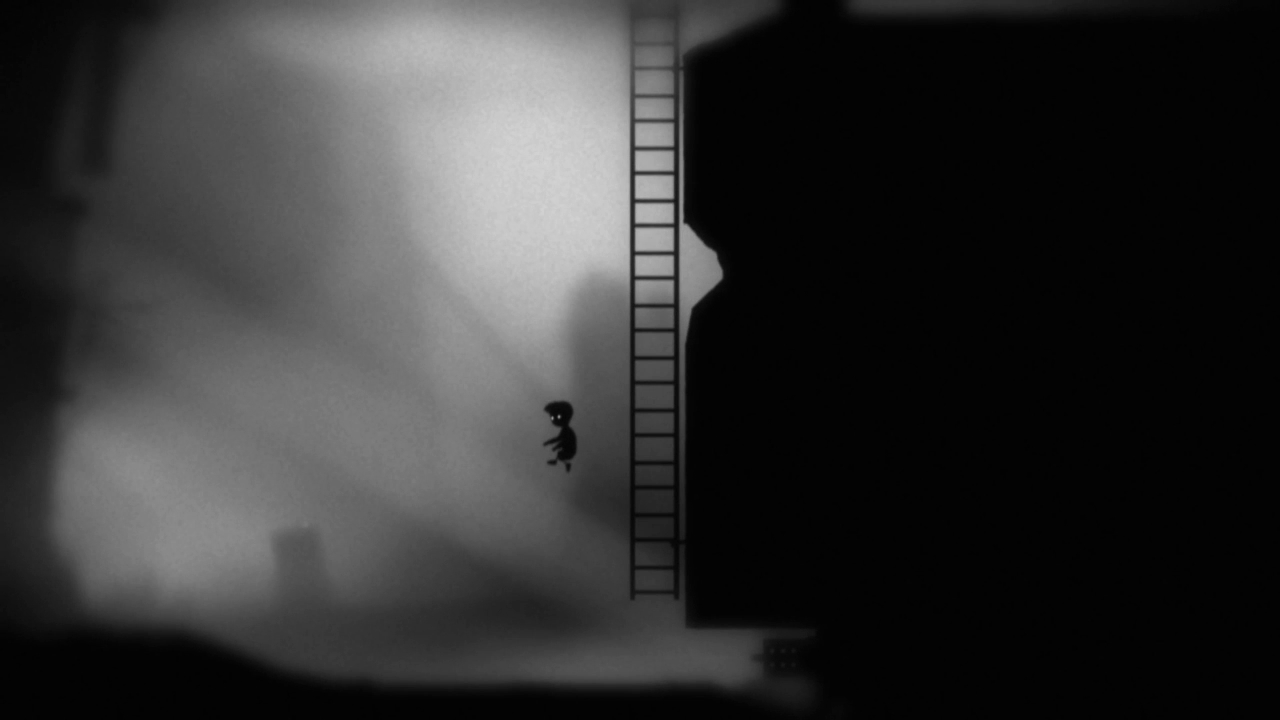
{"action": "key", "text": "Left"}
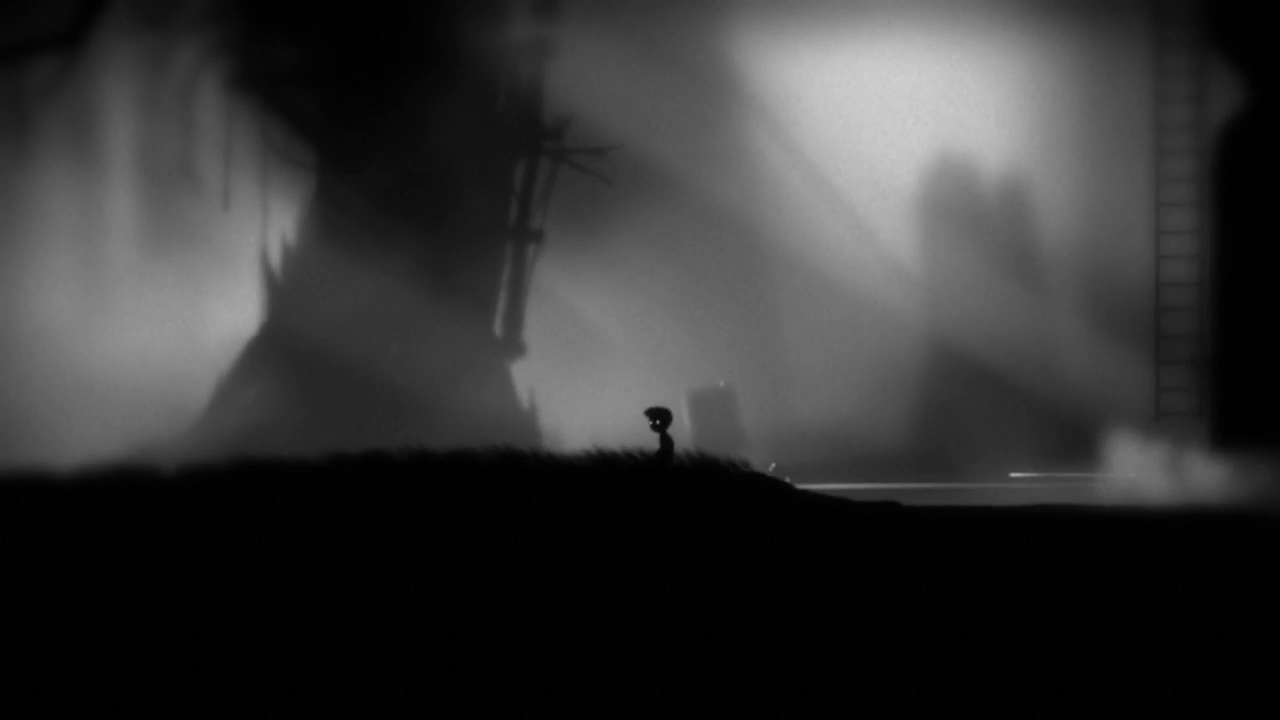
{"action": "key", "text": "Left"}
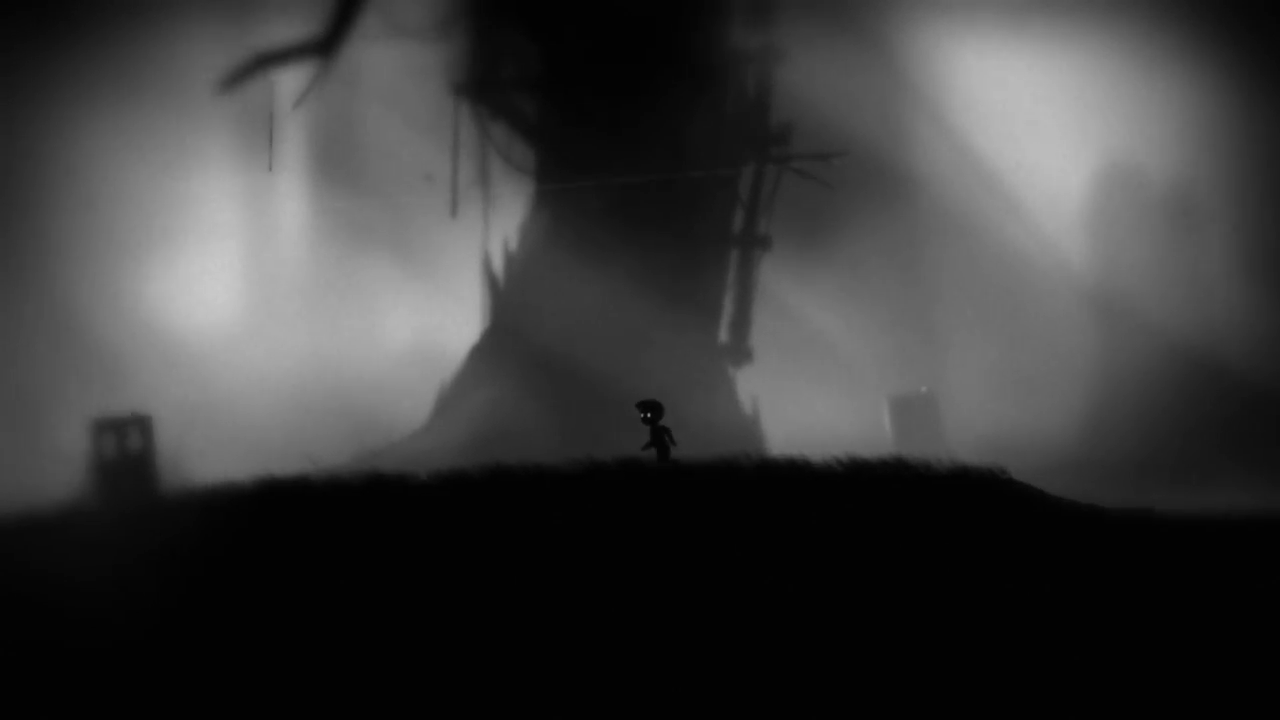
Reach the arrow switch box, send the elevator down, and step onto the wire.
{"action": "key", "text": "Left"}
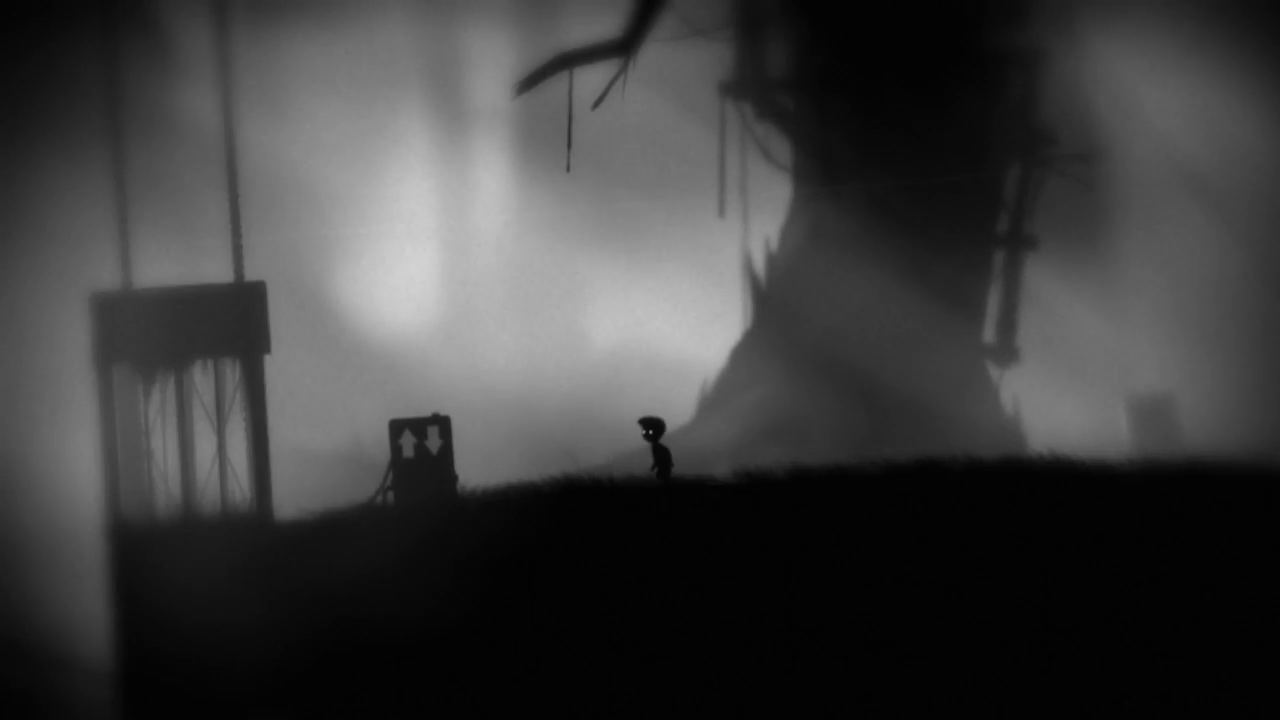
{"action": "key", "text": "Left"}
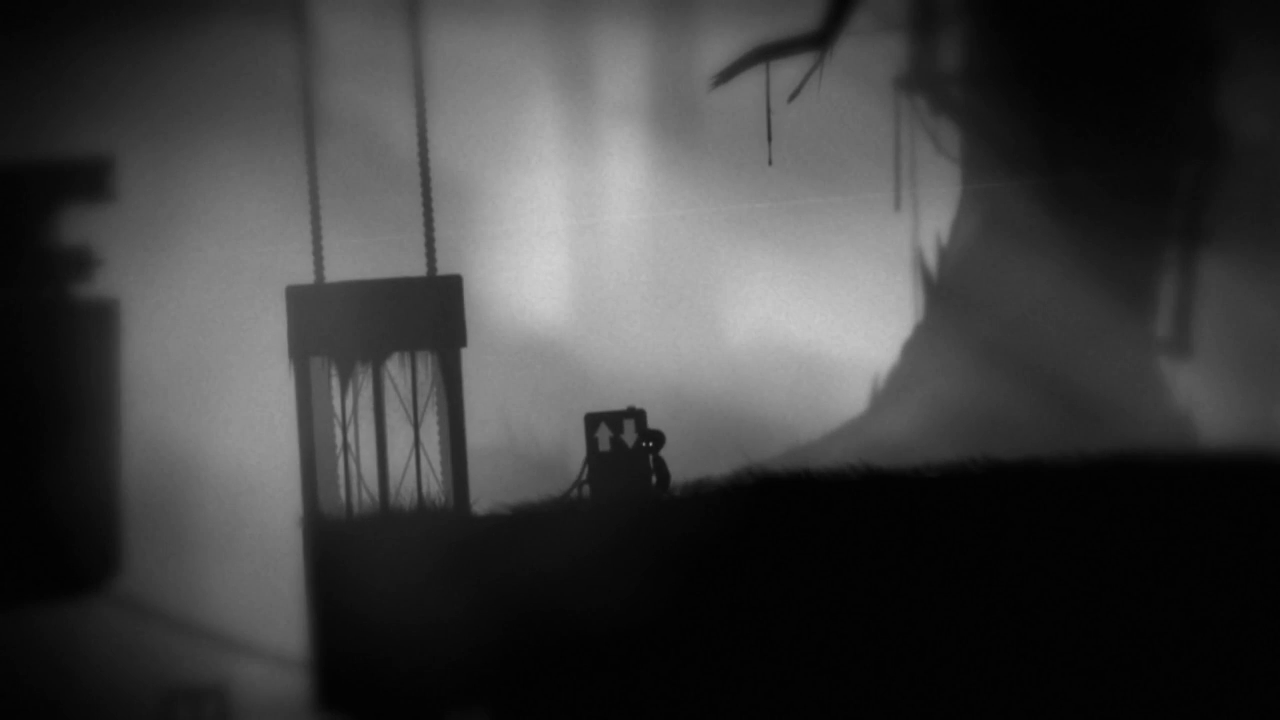
{"action": "key", "text": "ctrl"}
{"action": "key", "text": "Left"}
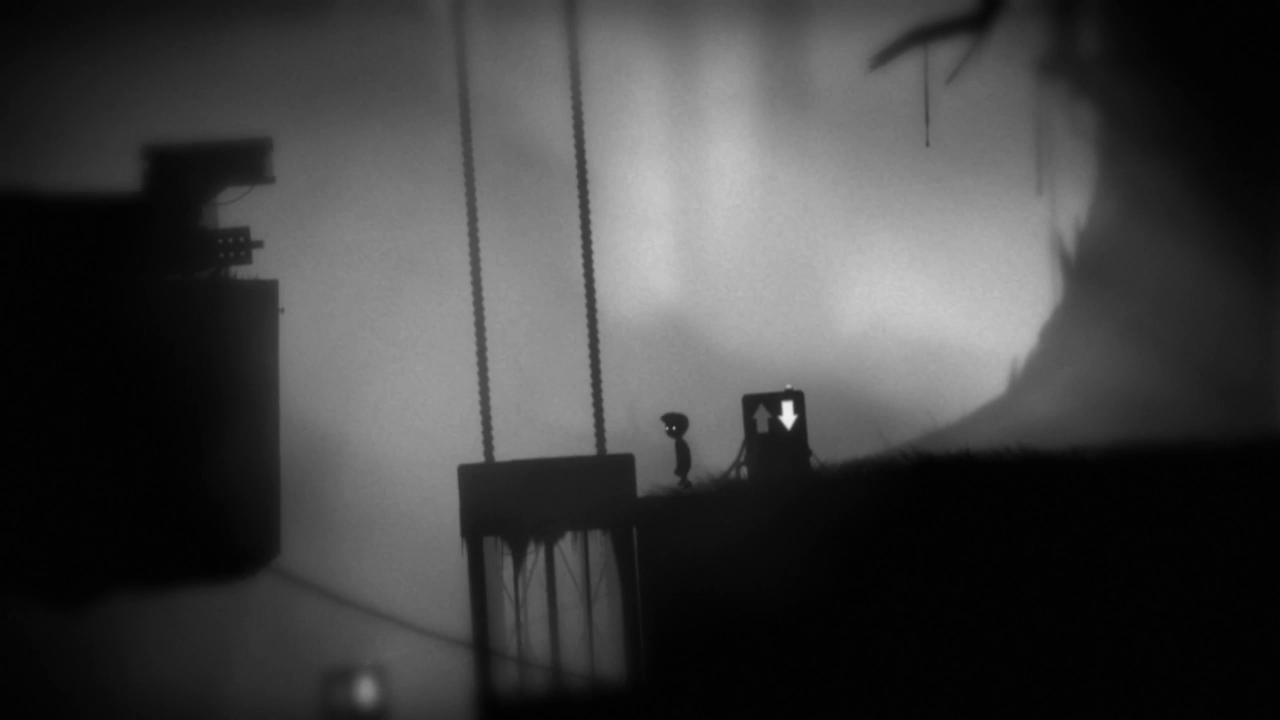
{"action": "key", "text": "Left"}
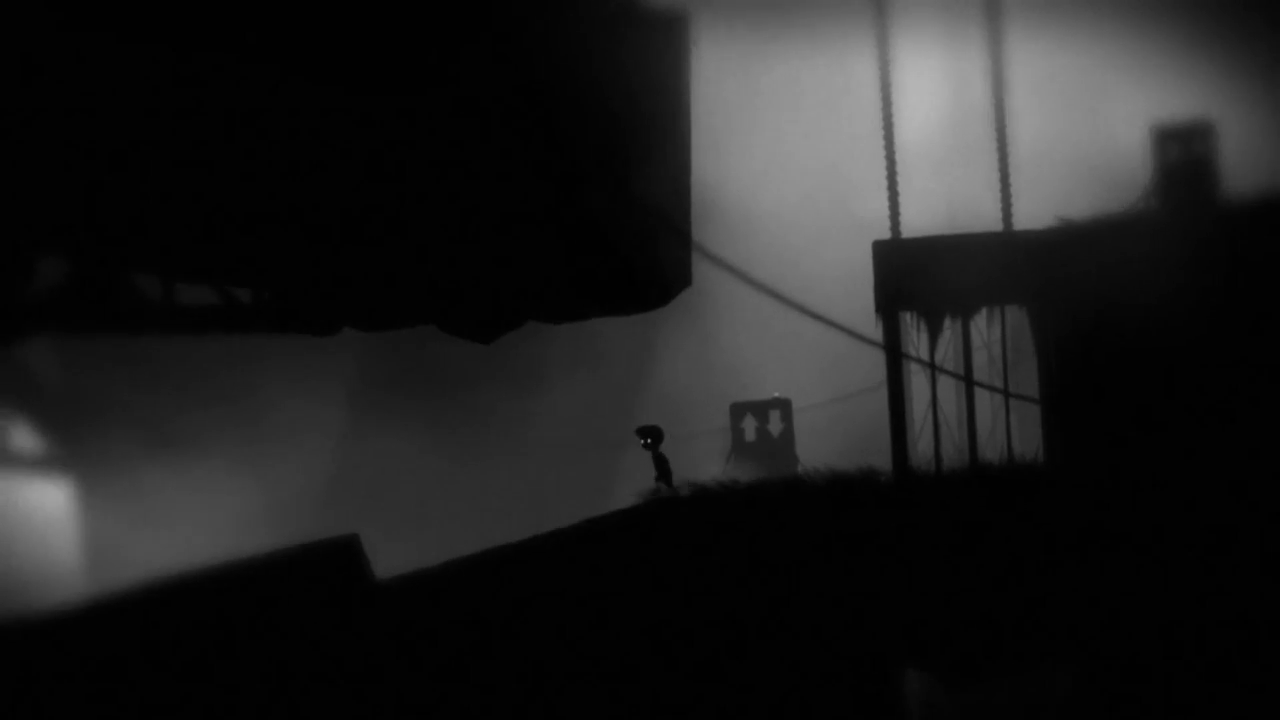
Walk left toward the pillar, then turn and climb right up the slope to the lift cage.
{"action": "key", "text": "Left"}
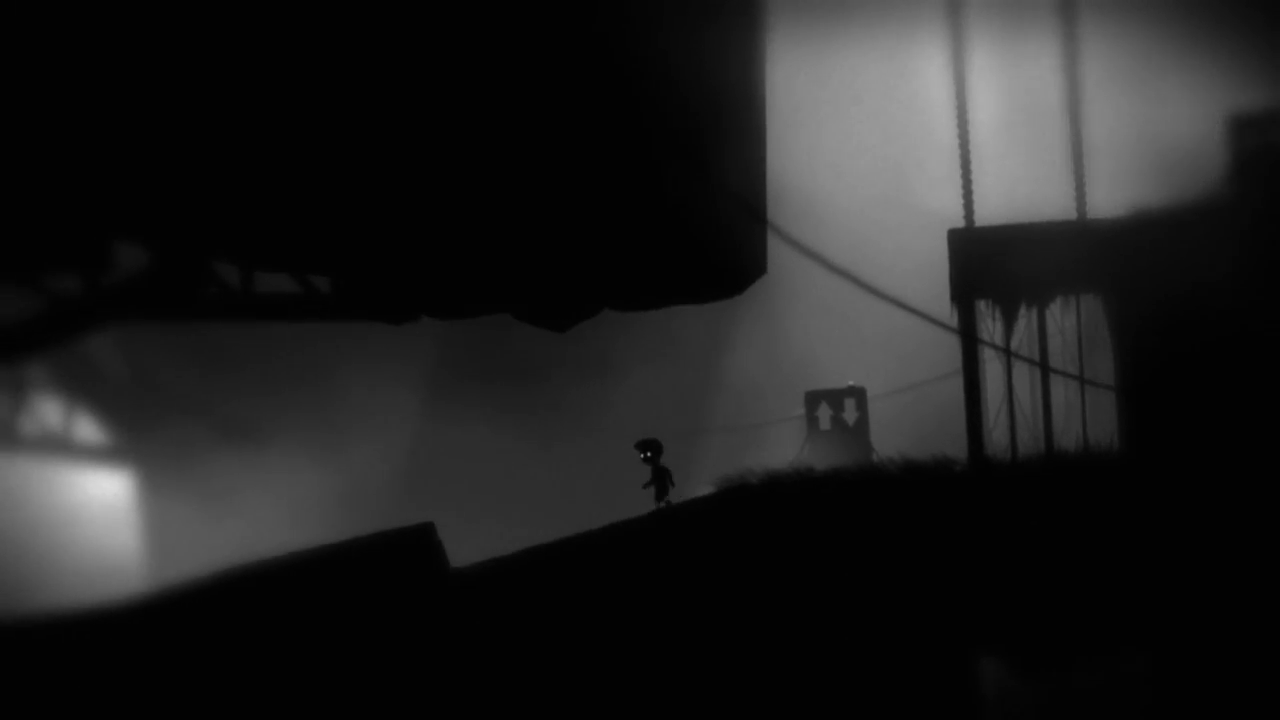
{"action": "key", "text": "Left"}
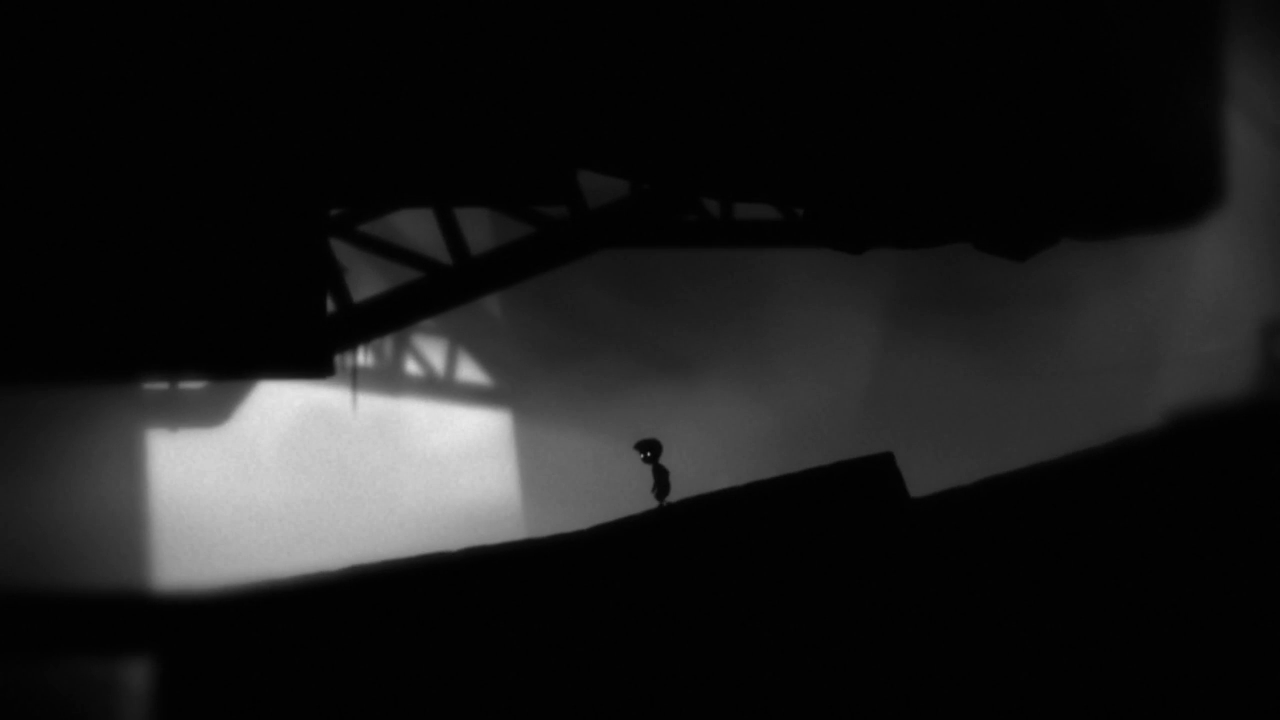
{"action": "key", "text": "Left"}
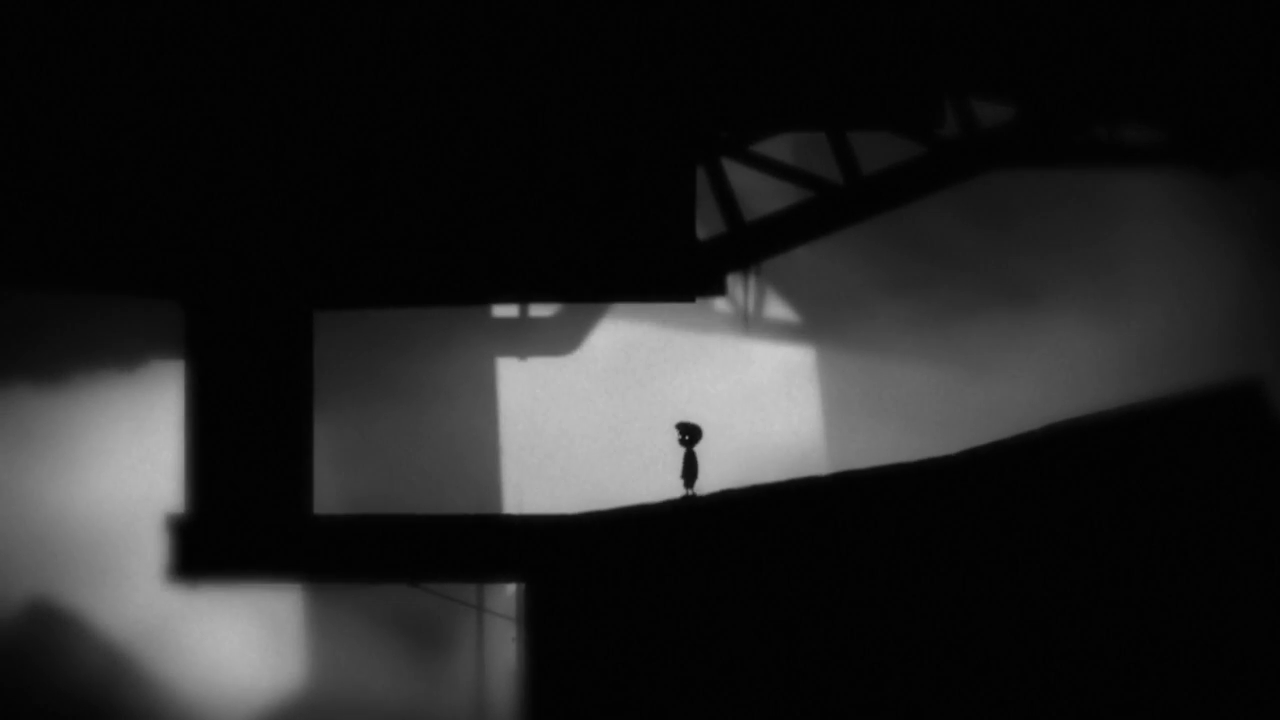
{"action": "key", "text": "Right"}
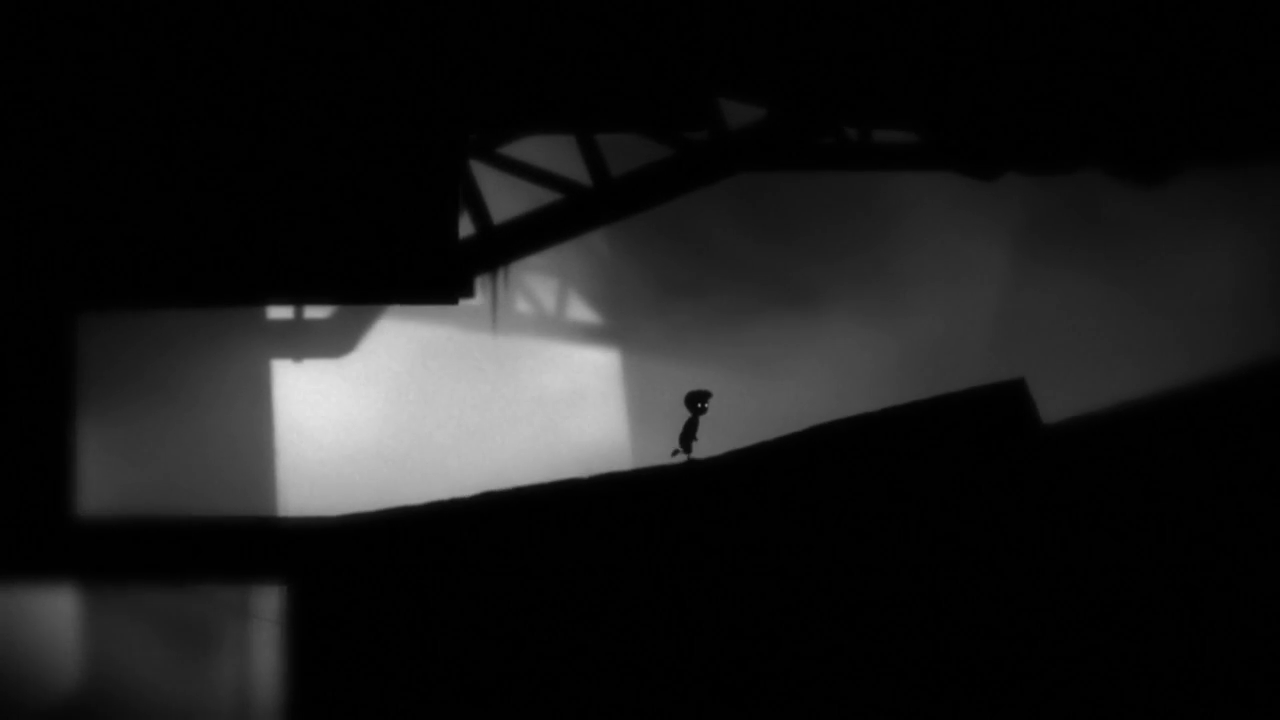
{"action": "key", "text": "Right"}
{"action": "key", "text": "Right"}
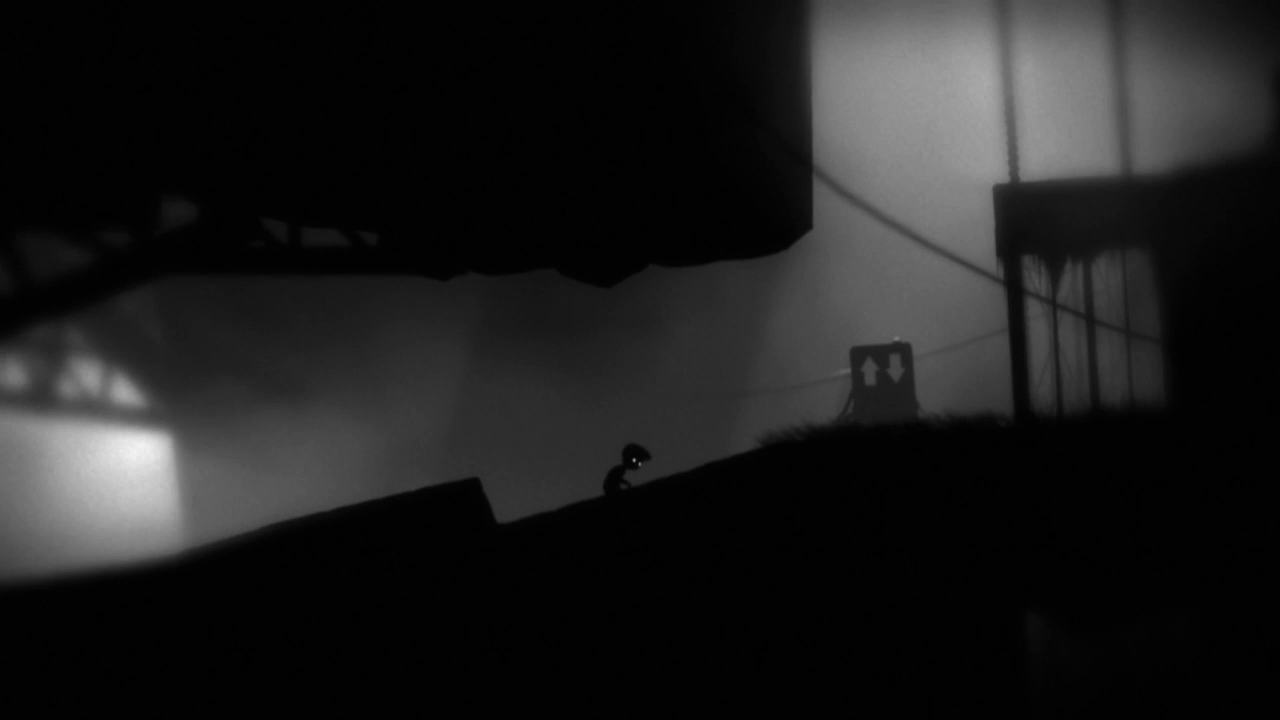
{"action": "key", "text": "Right"}
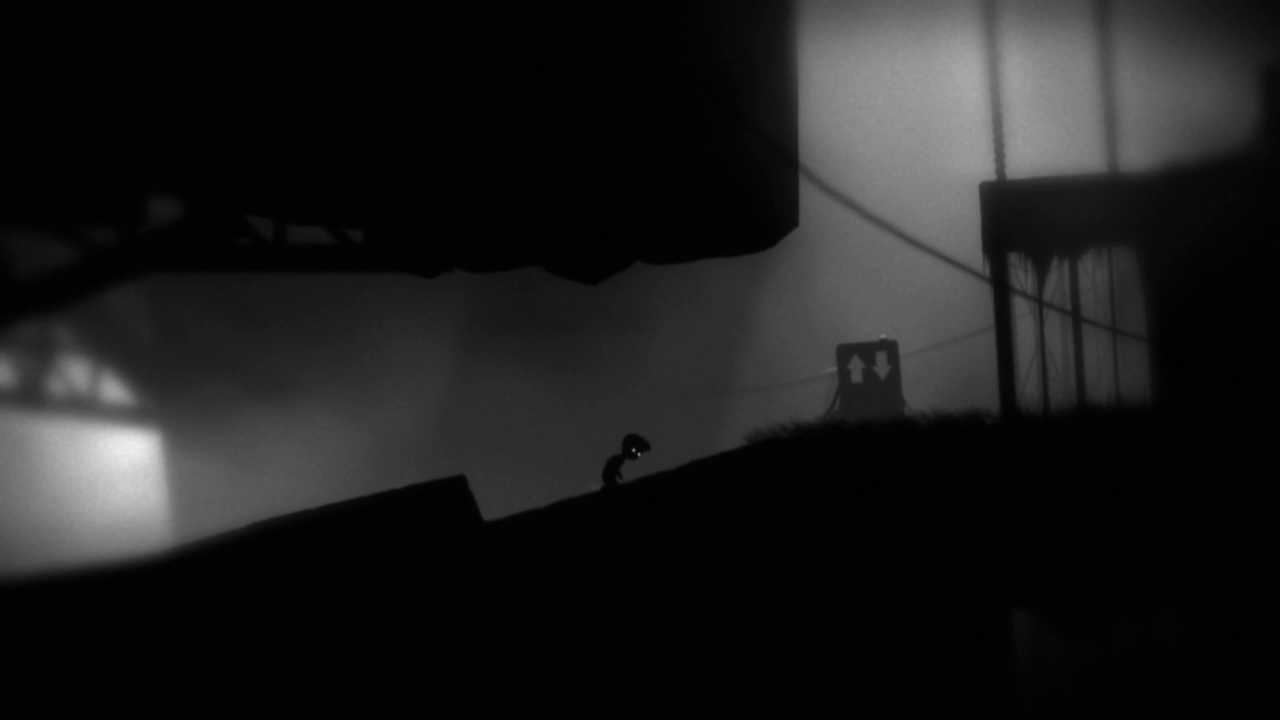
{"action": "key", "text": "Right"}
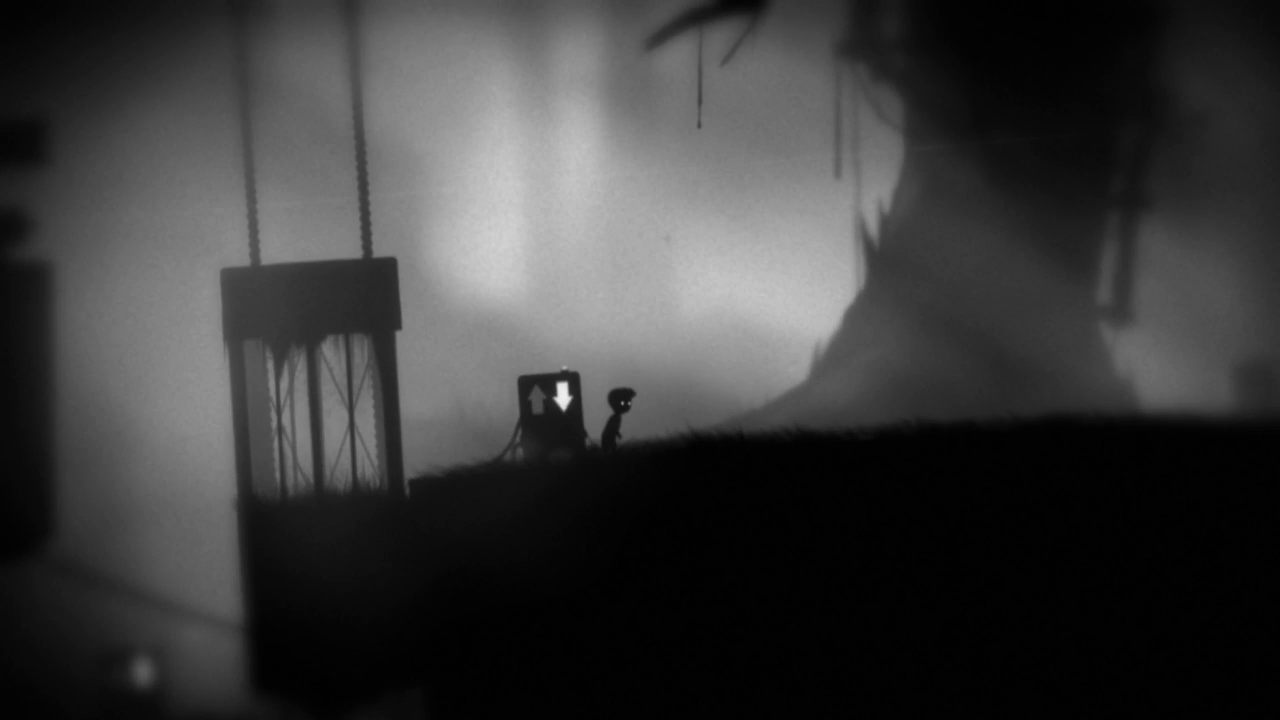
Run right across the grass into the tripwire, then respawn at the checkpoint.
{"action": "key", "text": "Right"}
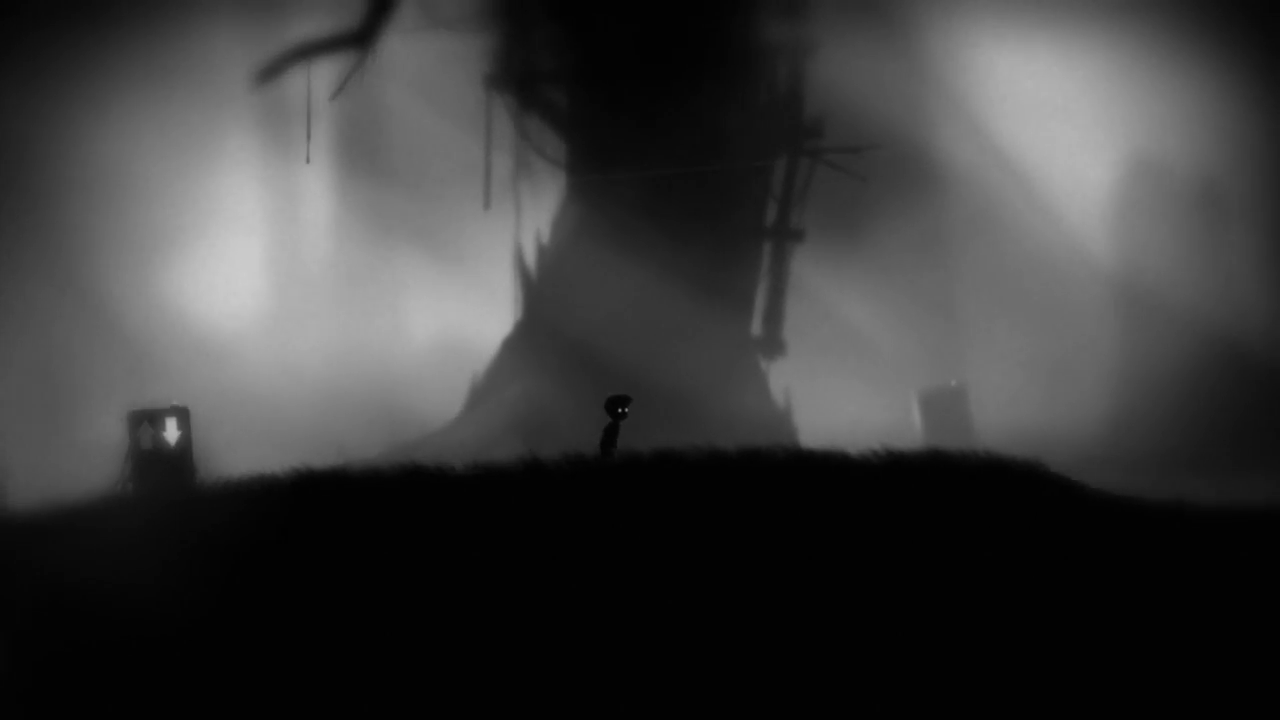
{"action": "key", "text": "Right"}
{"action": "key", "text": "Right"}
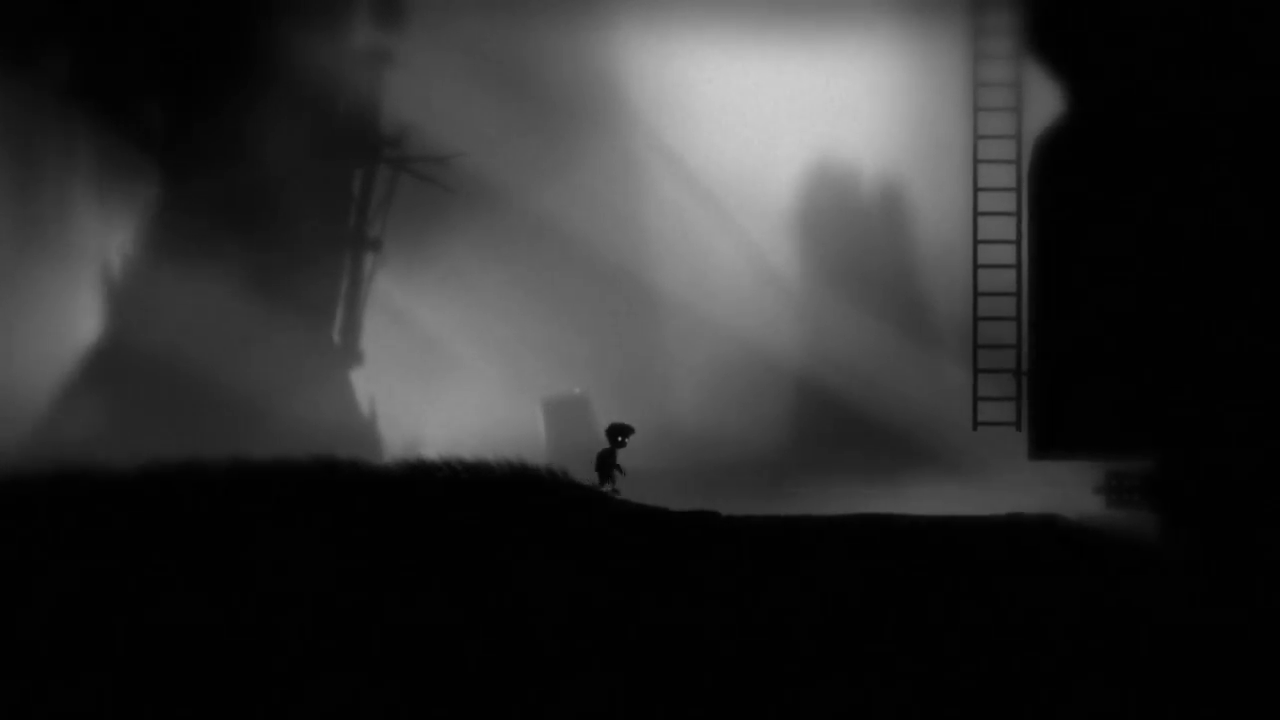
{"action": "key", "text": "Left"}
{"action": "key", "text": "Left"}
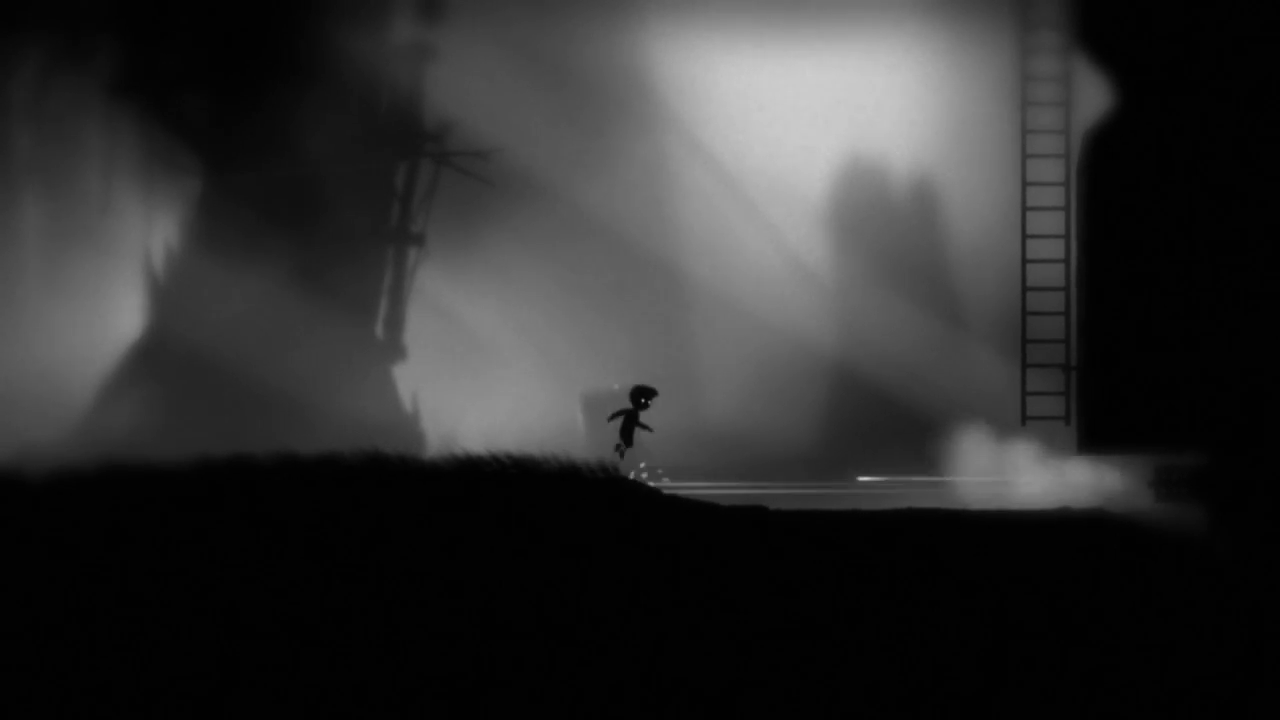
{"action": "key", "text": "Right"}
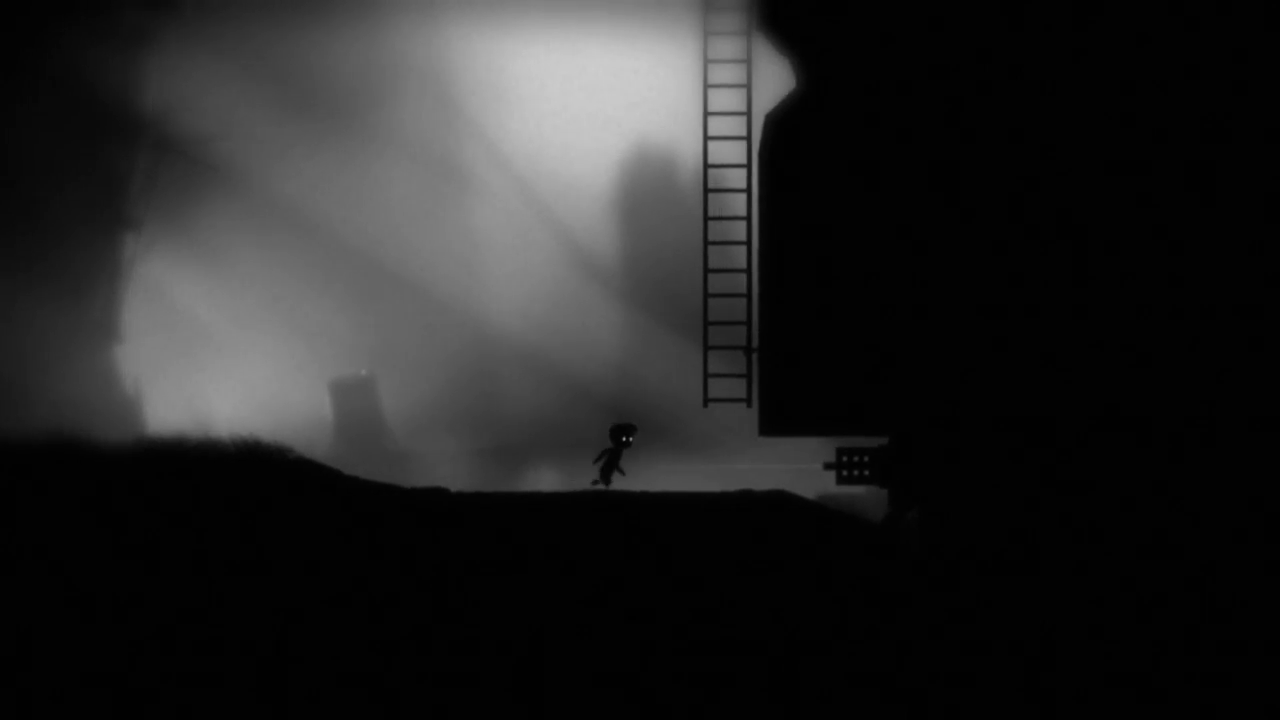
{"action": "key", "text": "Right"}
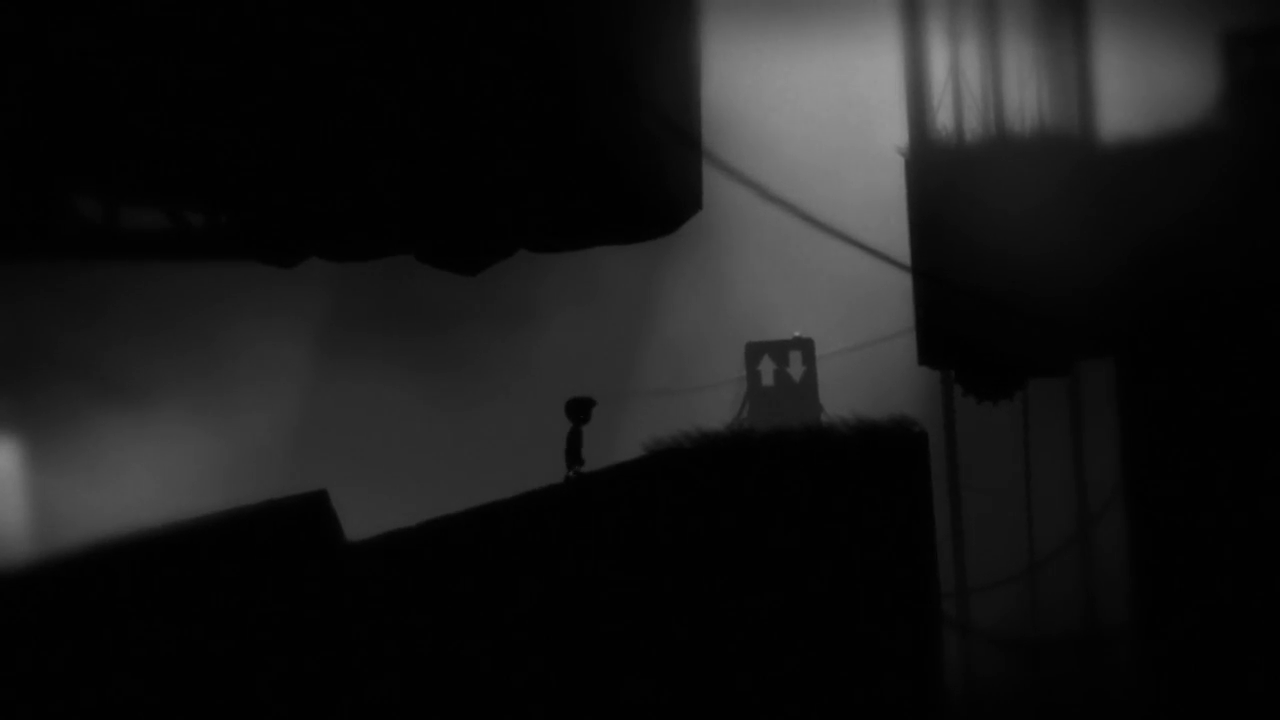
{"action": "key", "text": "Right"}
{"action": "key", "text": "Right"}
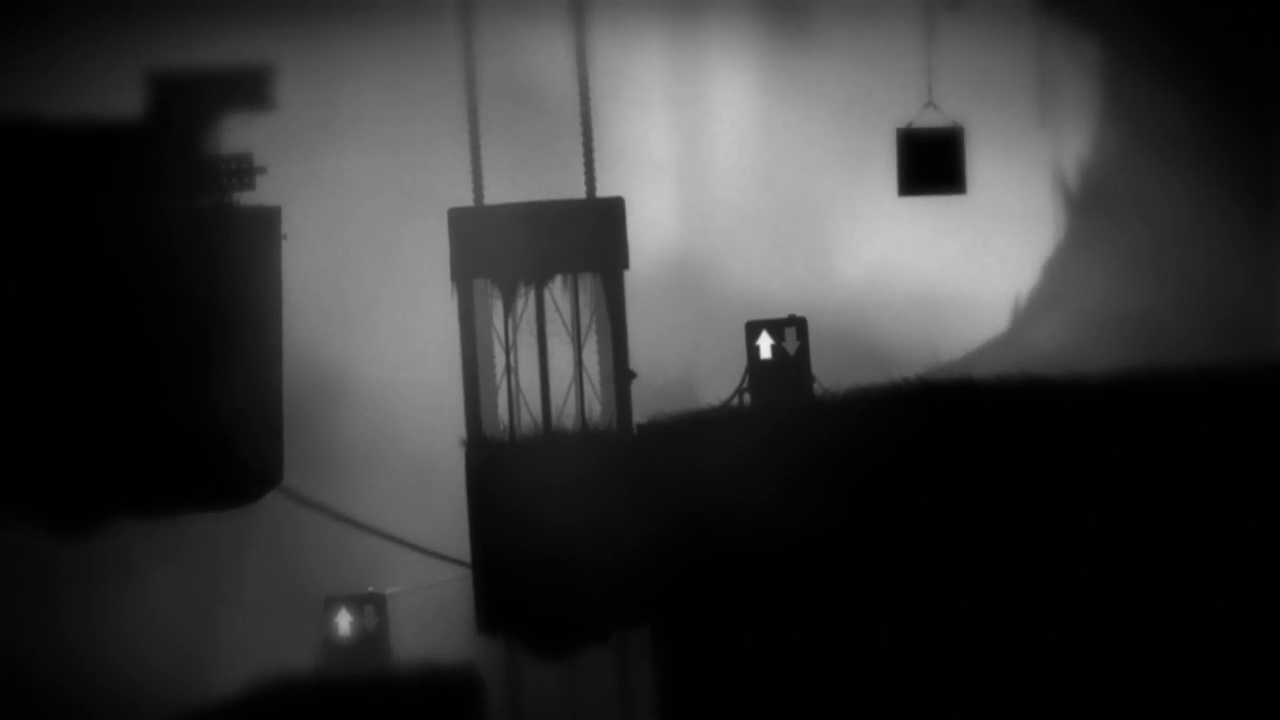
Ride the lift up, use the switch to flip gravity, and walk along the ceiling.
{"action": "key", "text": "Right"}
{"action": "key", "text": "Right"}
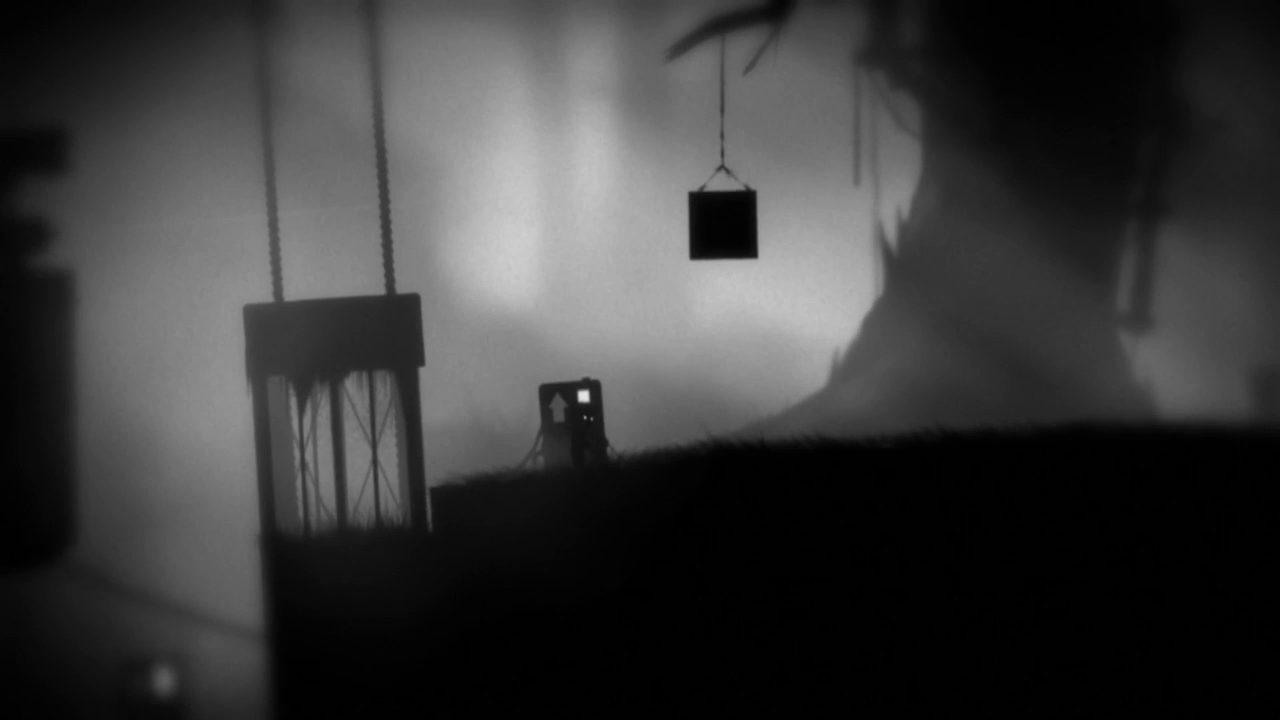
{"action": "key", "text": "ctrl"}
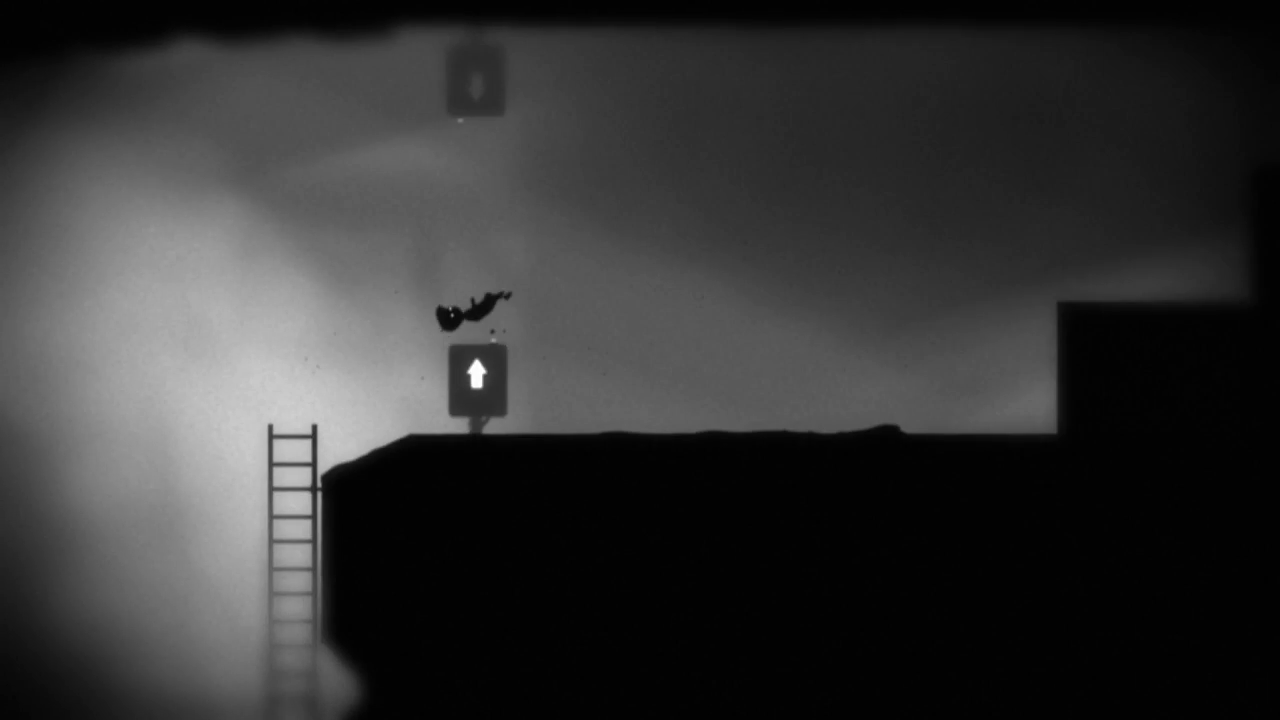
{"action": "key", "text": "Left"}
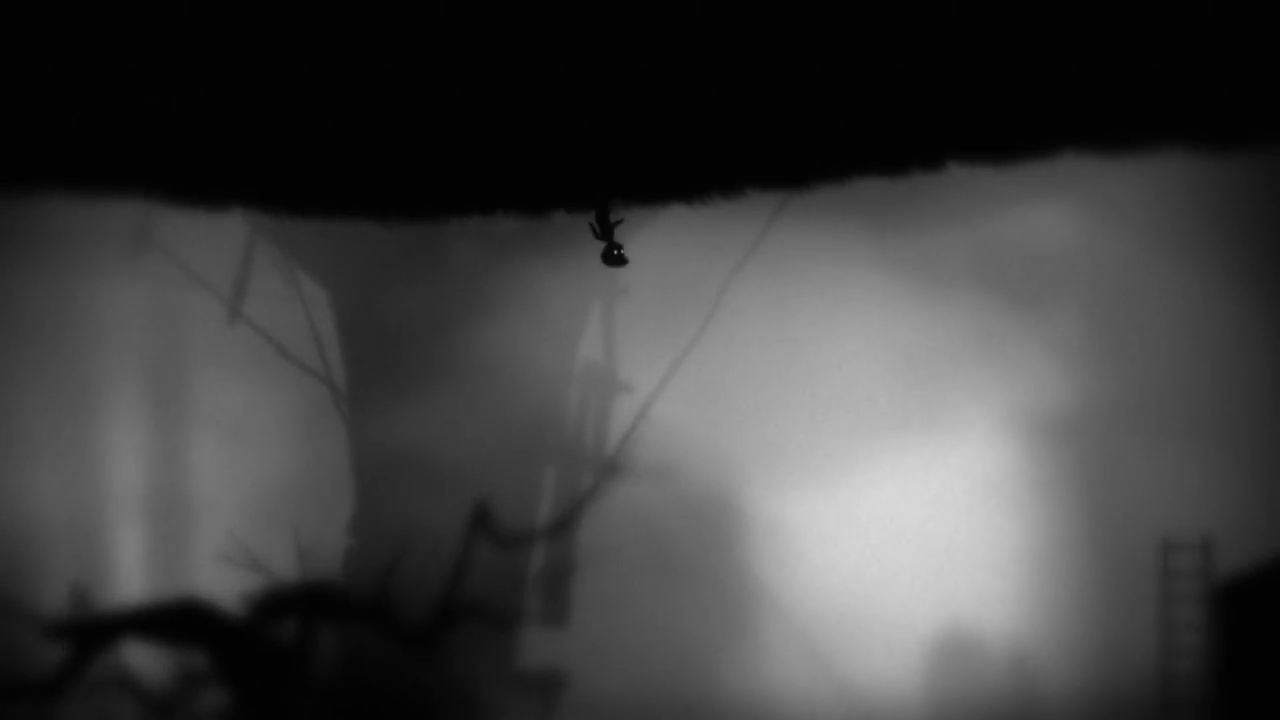
Walk the upside-down boy right to the gravity arrow signs, then climb down the ladder.
{"action": "key", "text": "Right"}
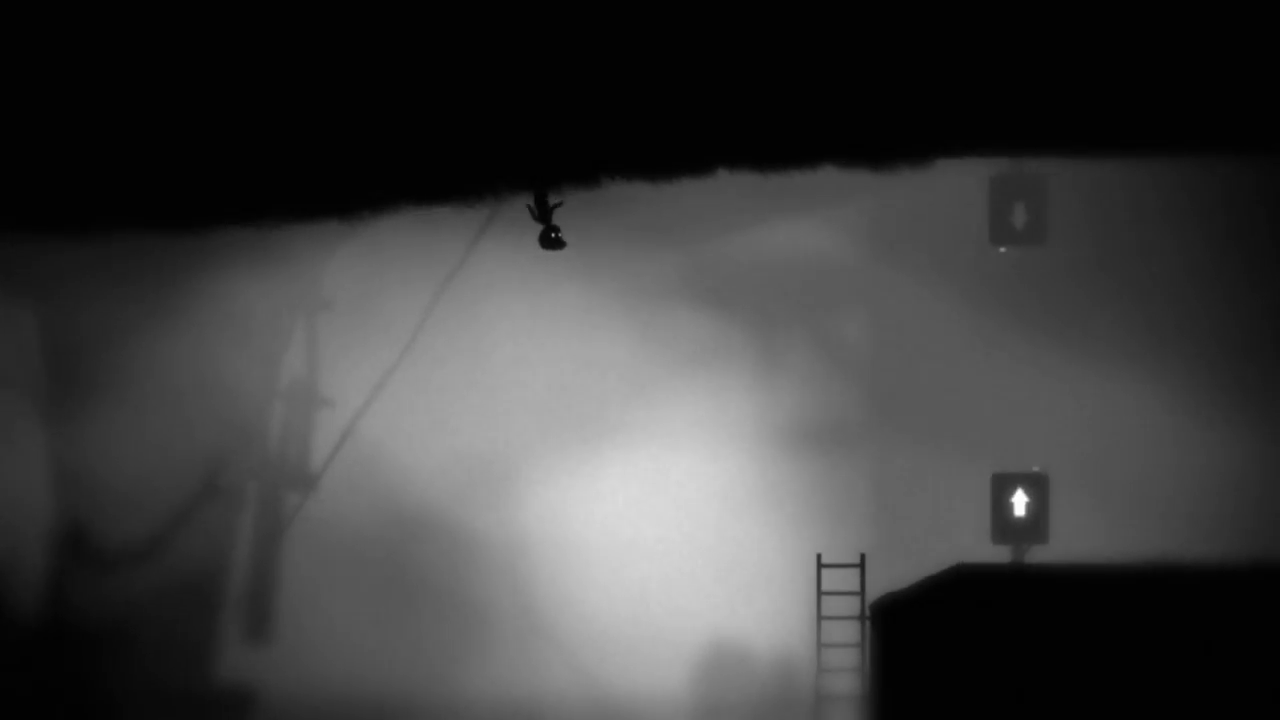
{"action": "key", "text": "Right"}
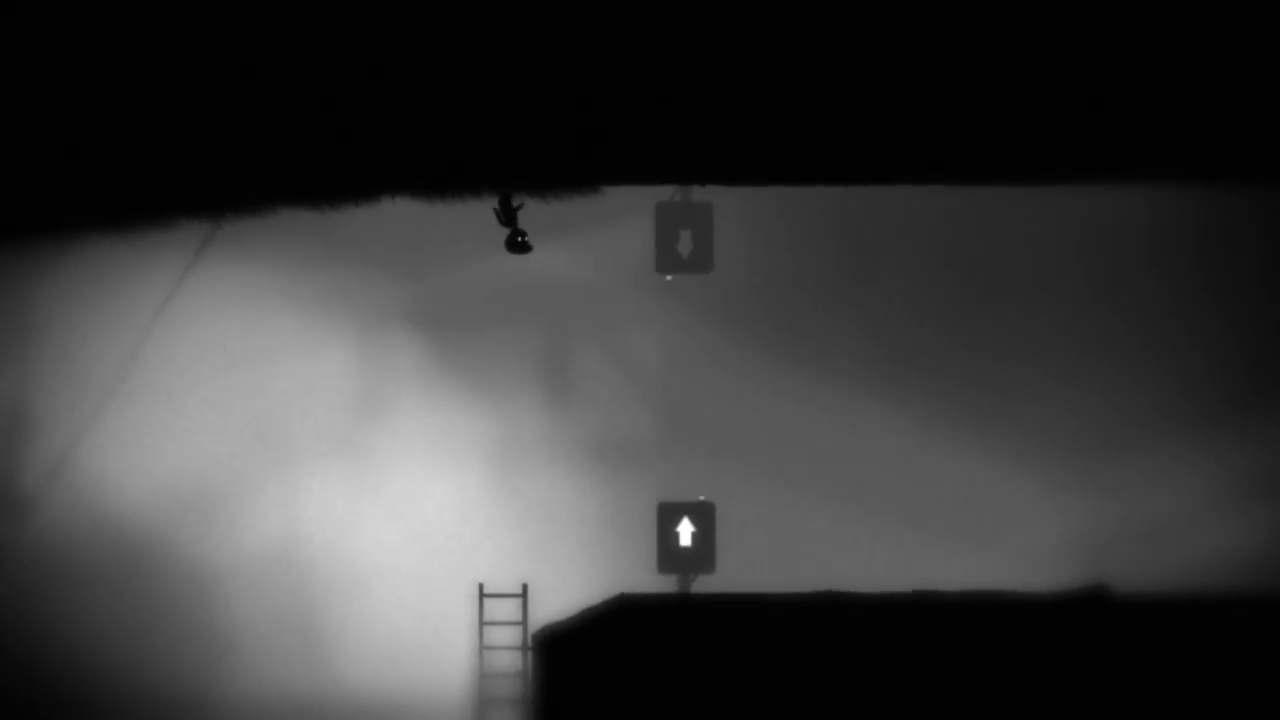
{"action": "key", "text": "Right"}
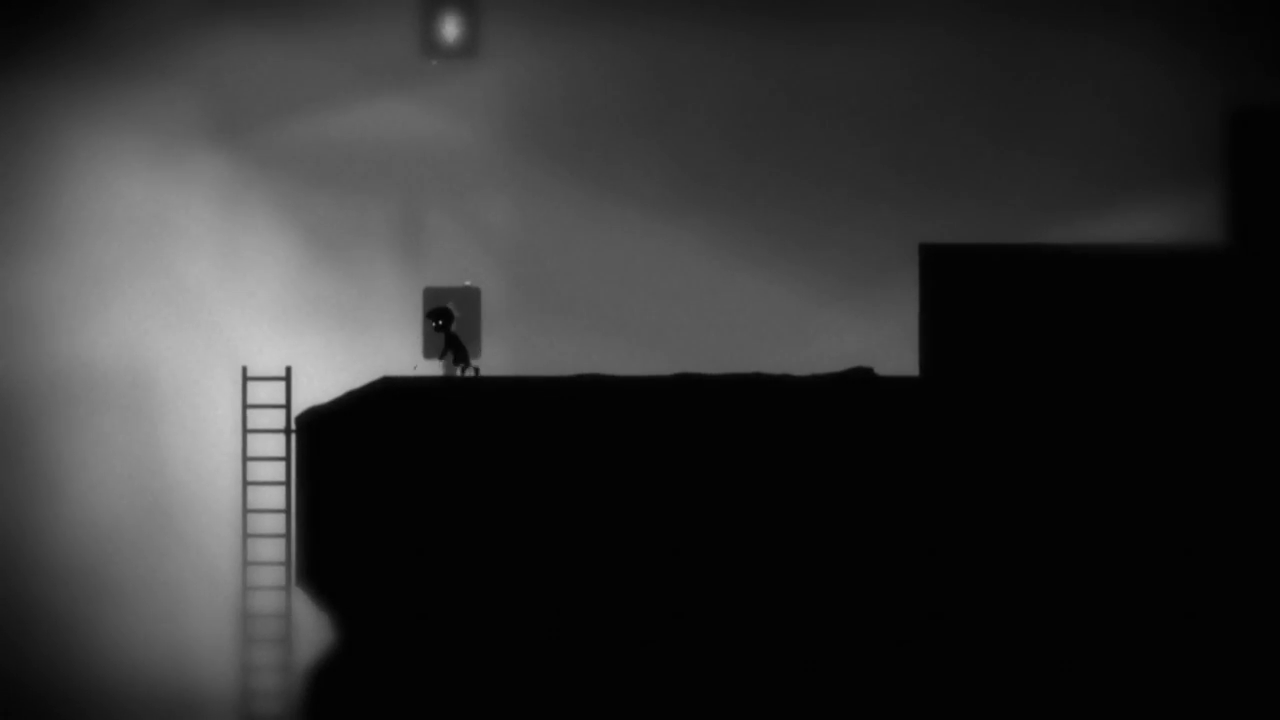
{"action": "key", "text": "Left"}
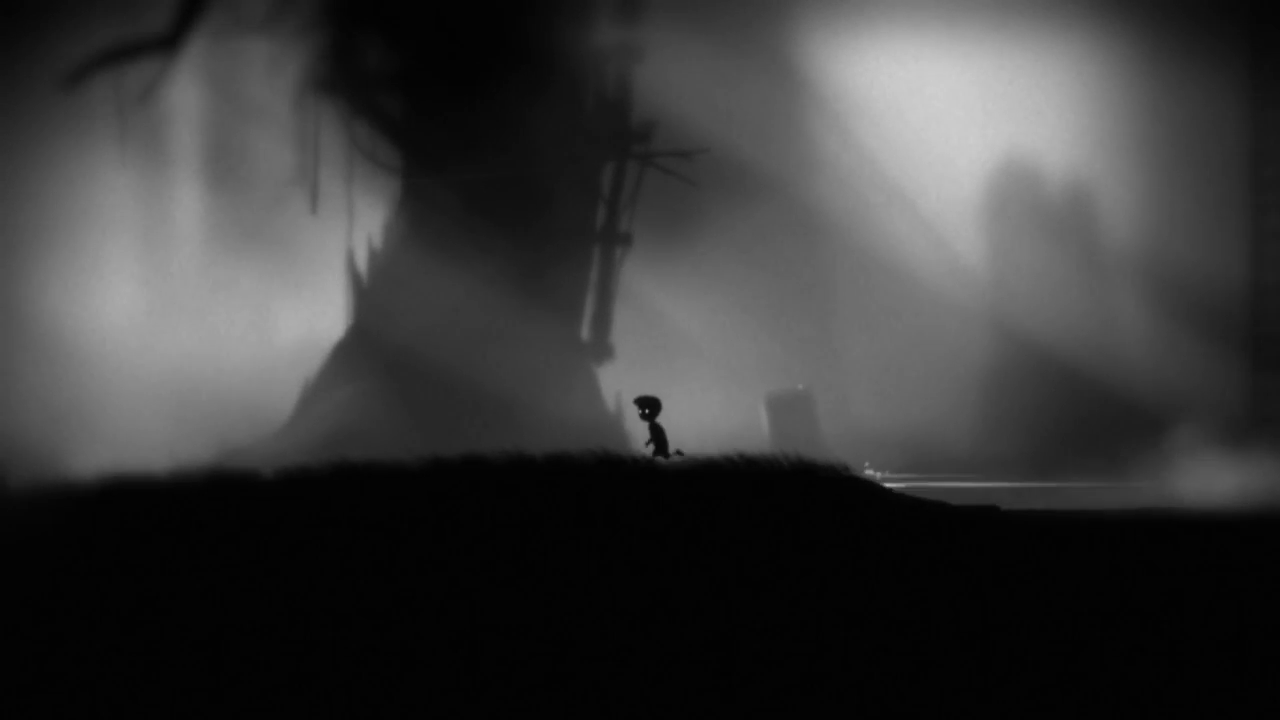
Run left along the ridge to the lift switch.
{"action": "key", "text": "Left"}
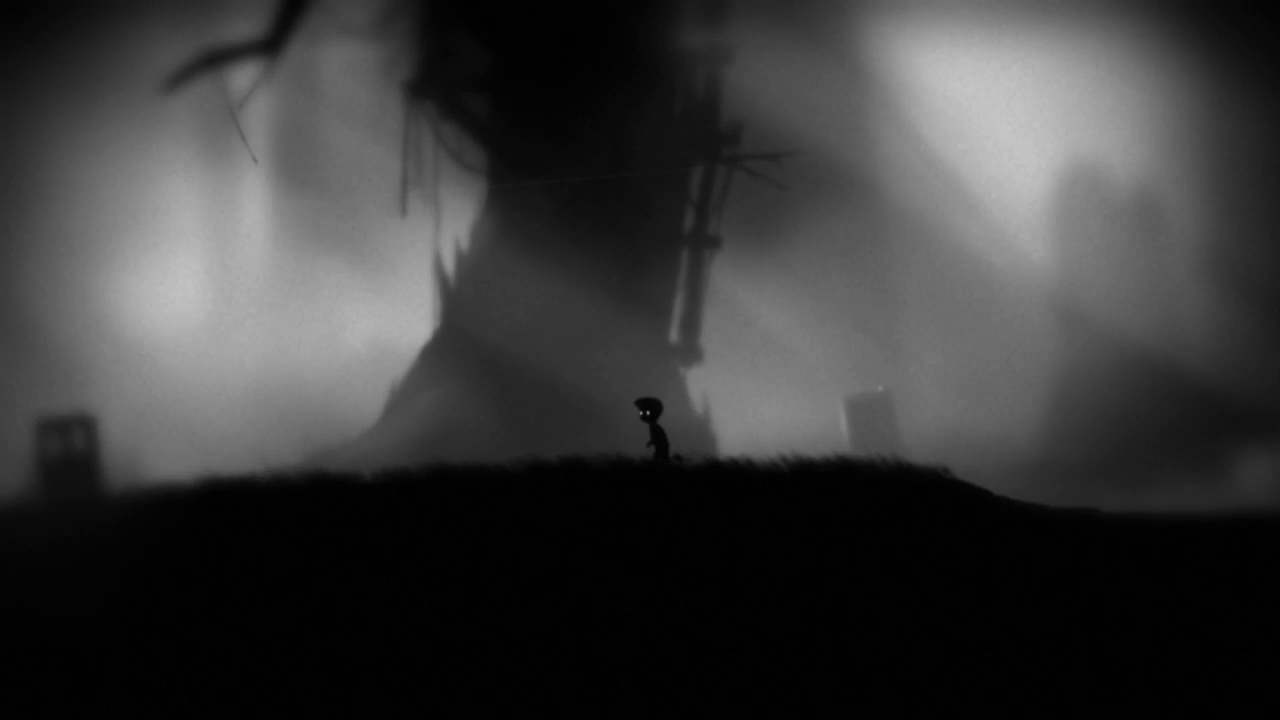
{"action": "key", "text": "Left"}
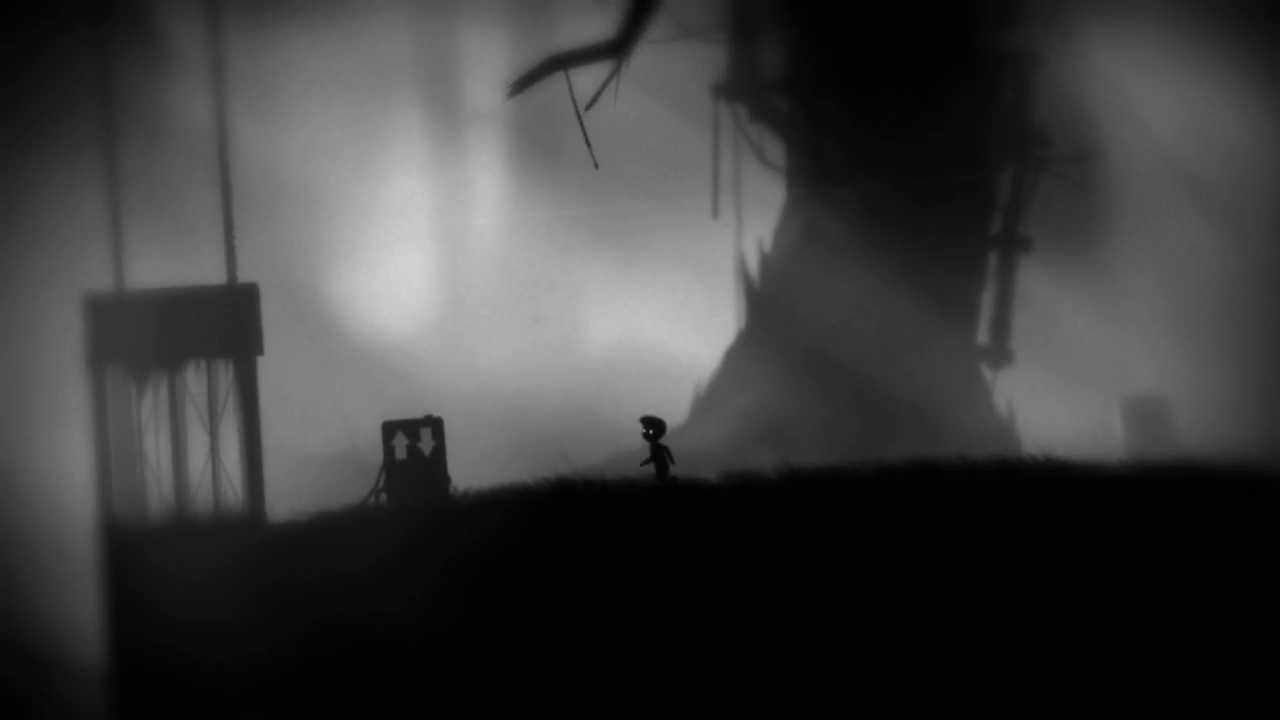
{"action": "key", "text": "Left"}
{"action": "key", "text": "Left"}
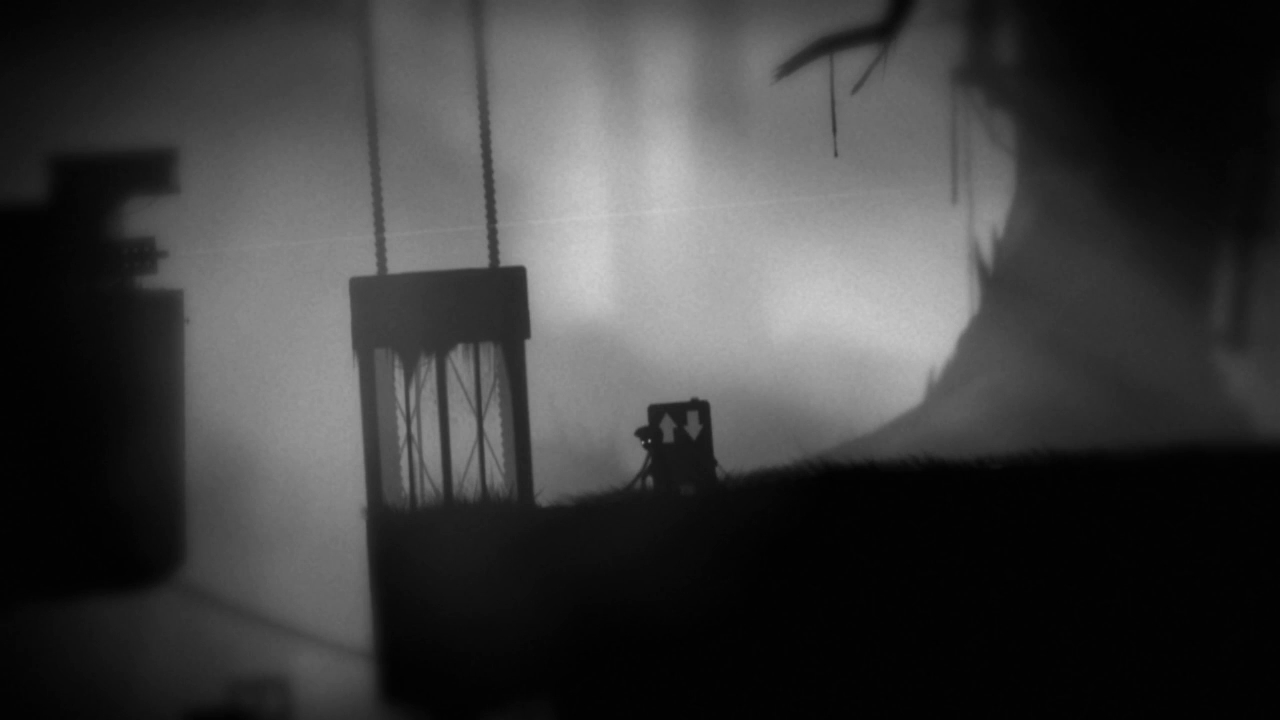
{"action": "key", "text": "Left"}
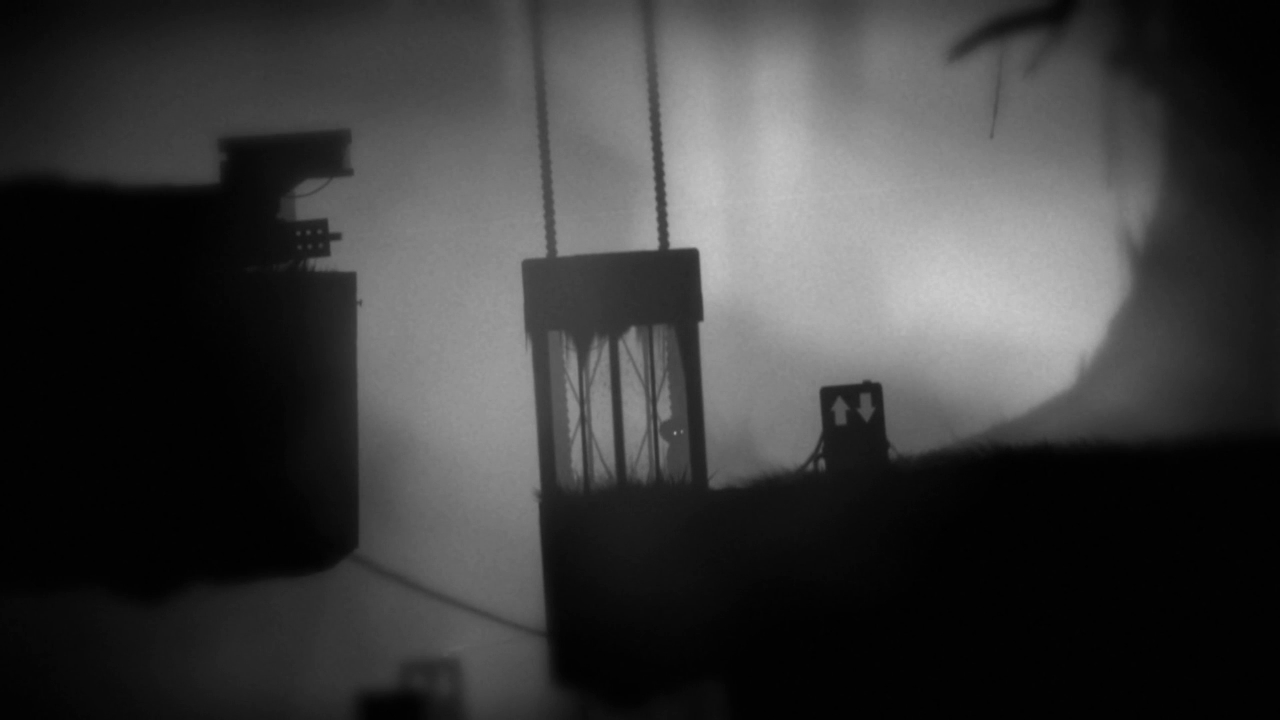
Leave the cage onto the box, head down the slope, then climb the box to the chain.
{"action": "key", "text": "Left"}
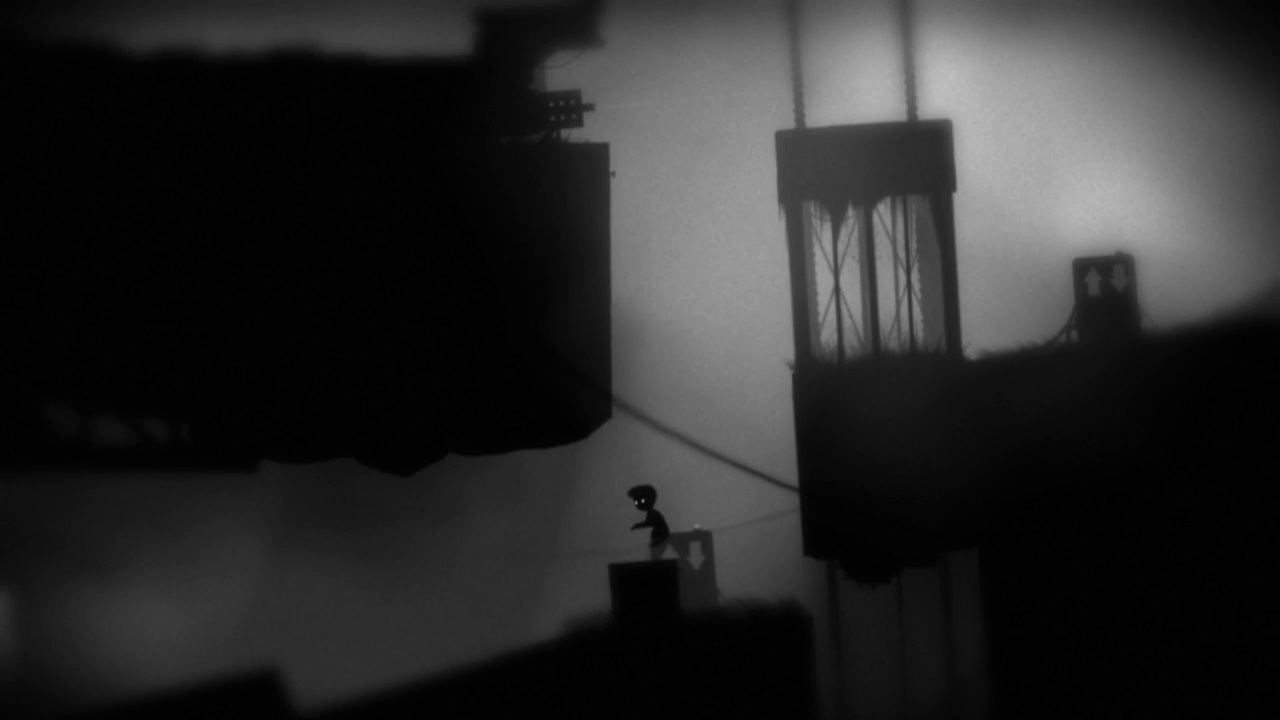
{"action": "key", "text": "Left"}
{"action": "key", "text": "Up"}
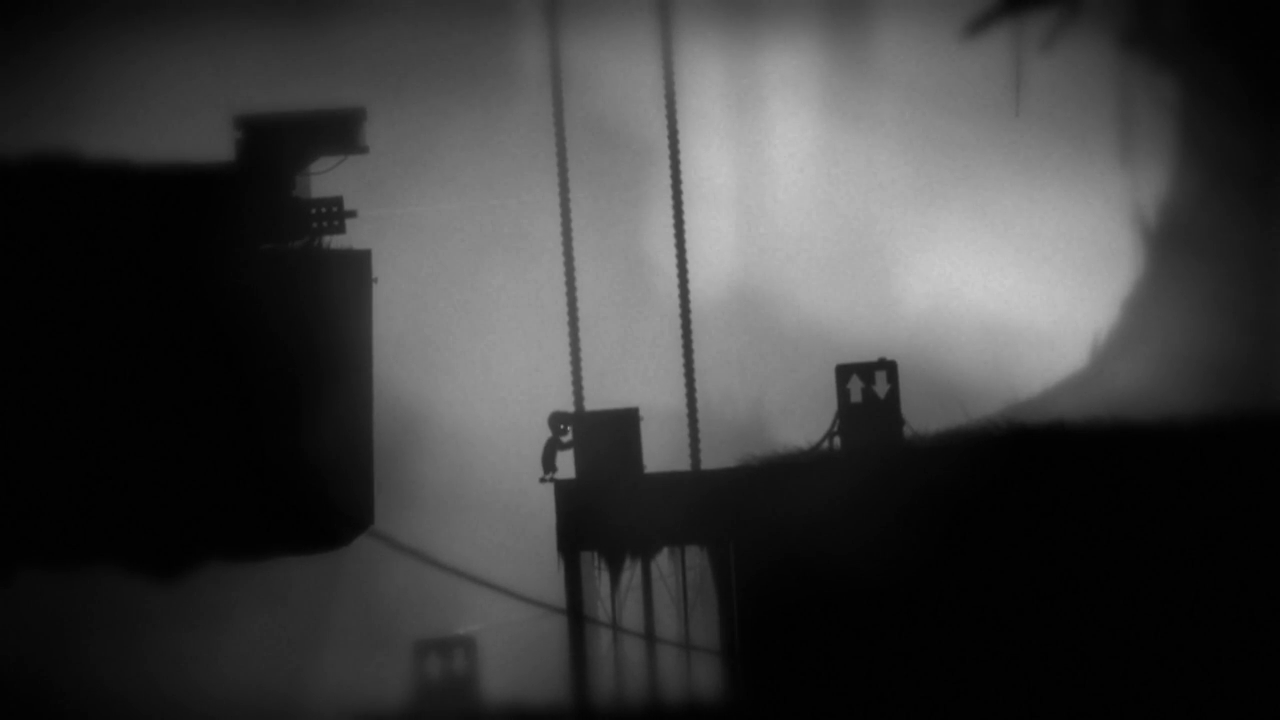
{"action": "key", "text": "Up"}
{"action": "key", "text": "Right"}
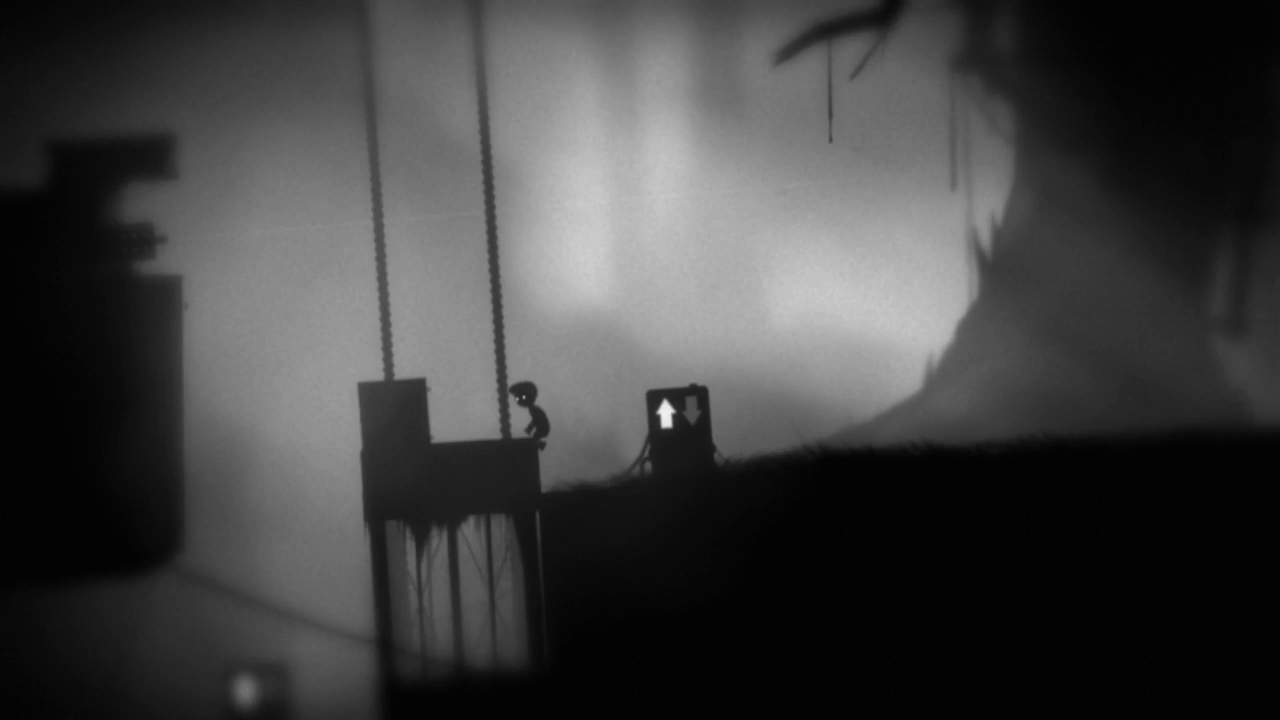
Pull the lift lever, leap to the left ledge, and run left to the hut door.
{"action": "key", "text": "Left"}
{"action": "key", "text": "Up"}
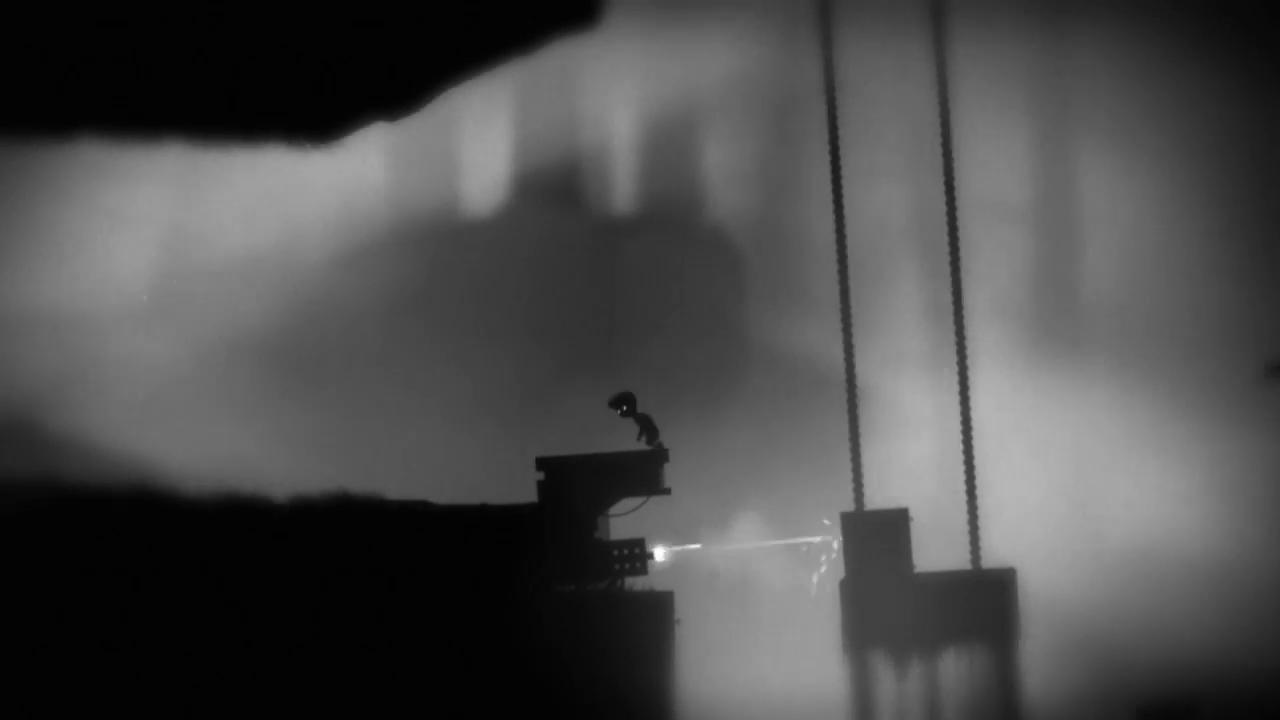
{"action": "key", "text": "Left"}
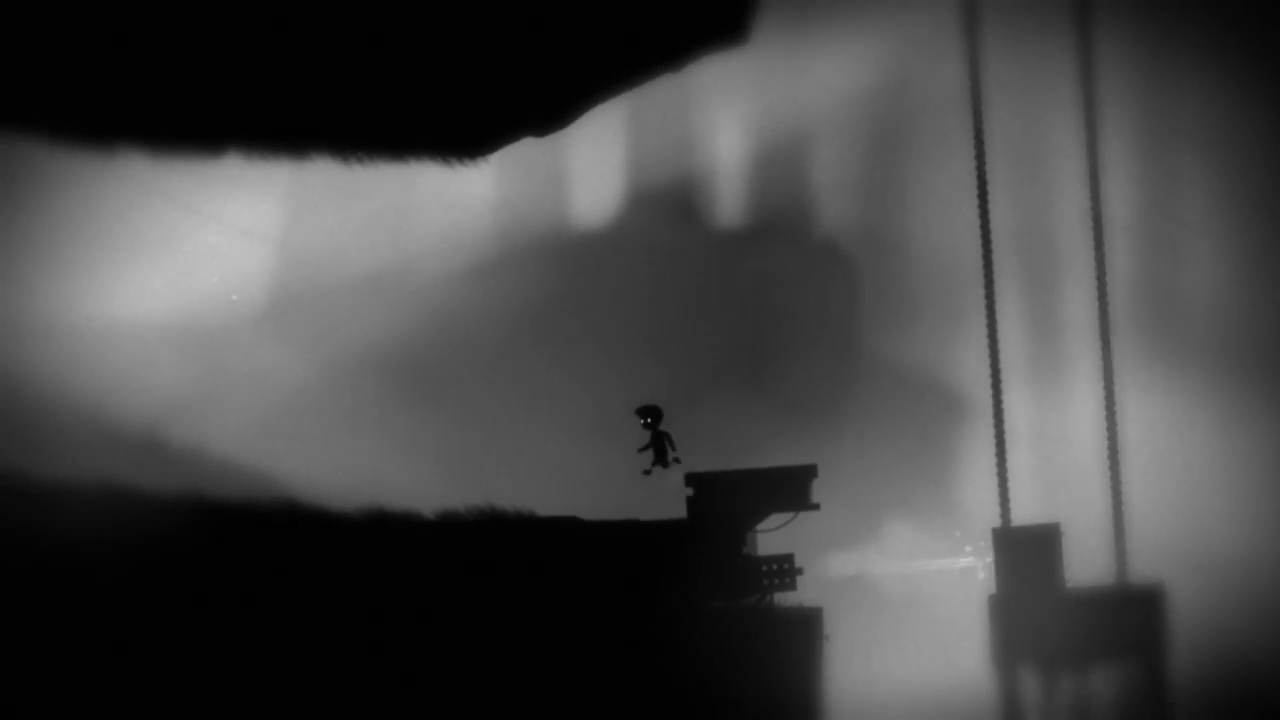
{"action": "key", "text": "Left"}
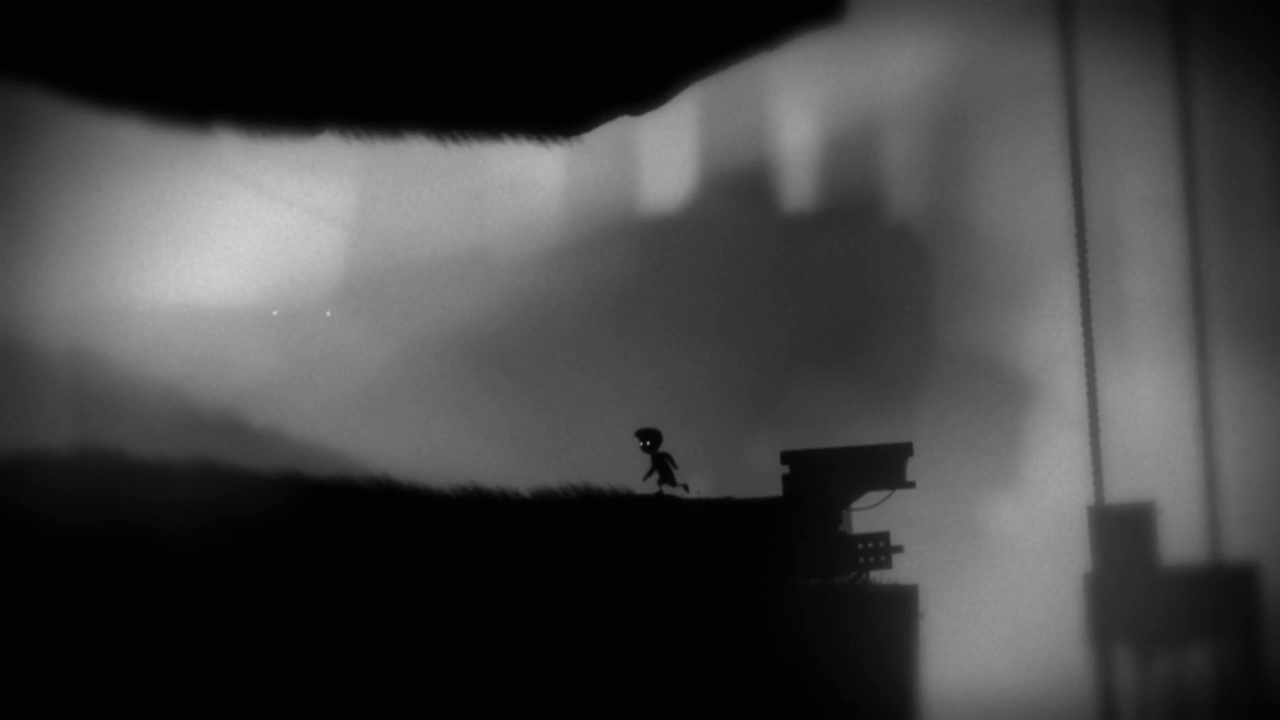
{"action": "key", "text": "Left"}
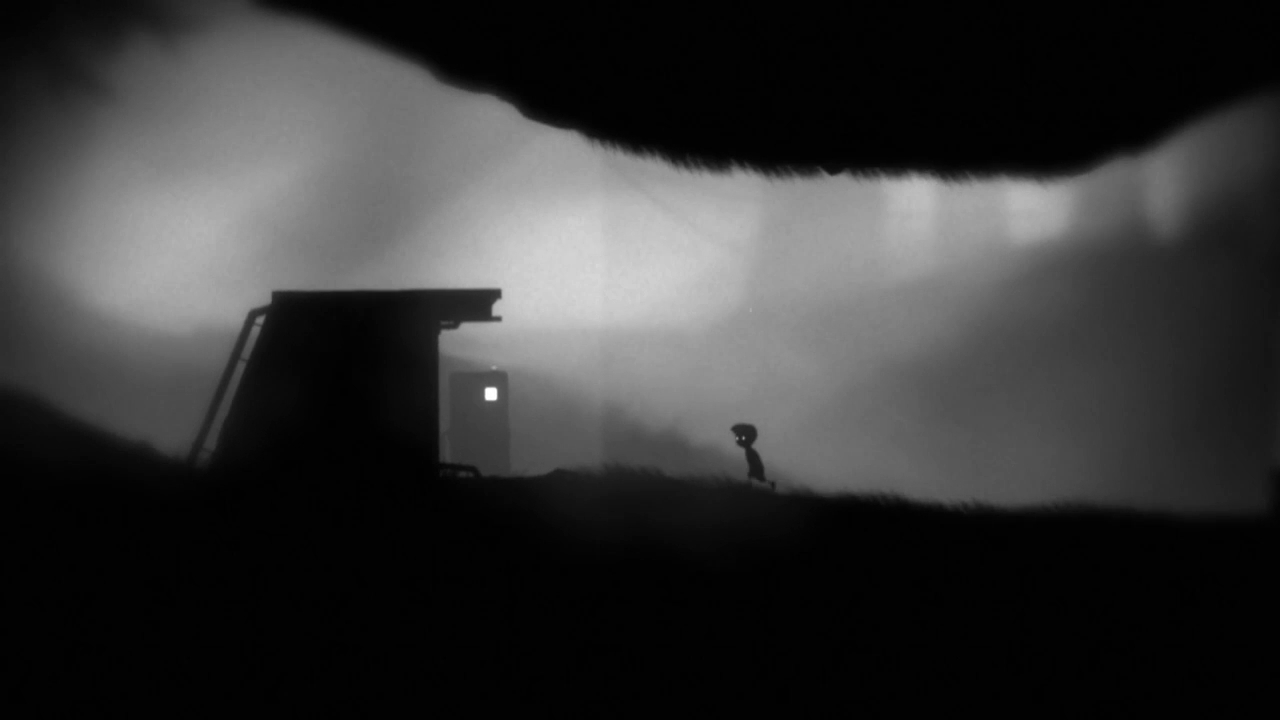
{"action": "key", "text": "Left"}
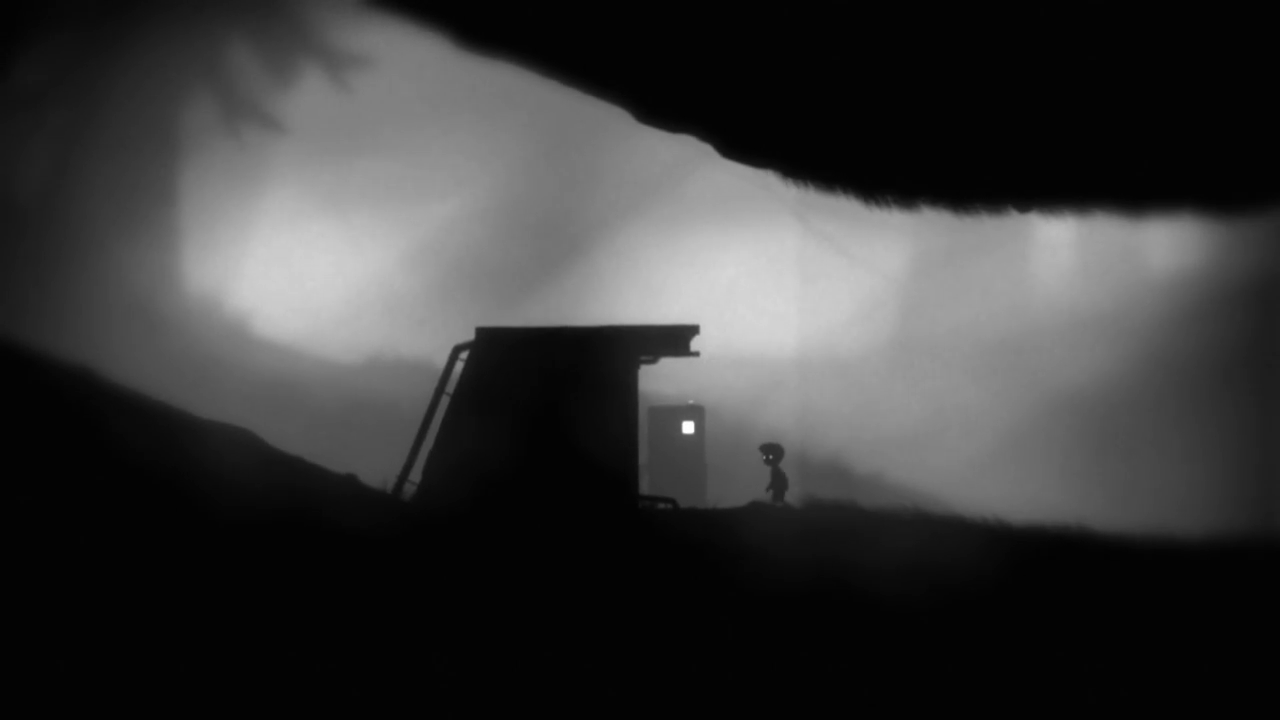
{"action": "key", "text": "Left"}
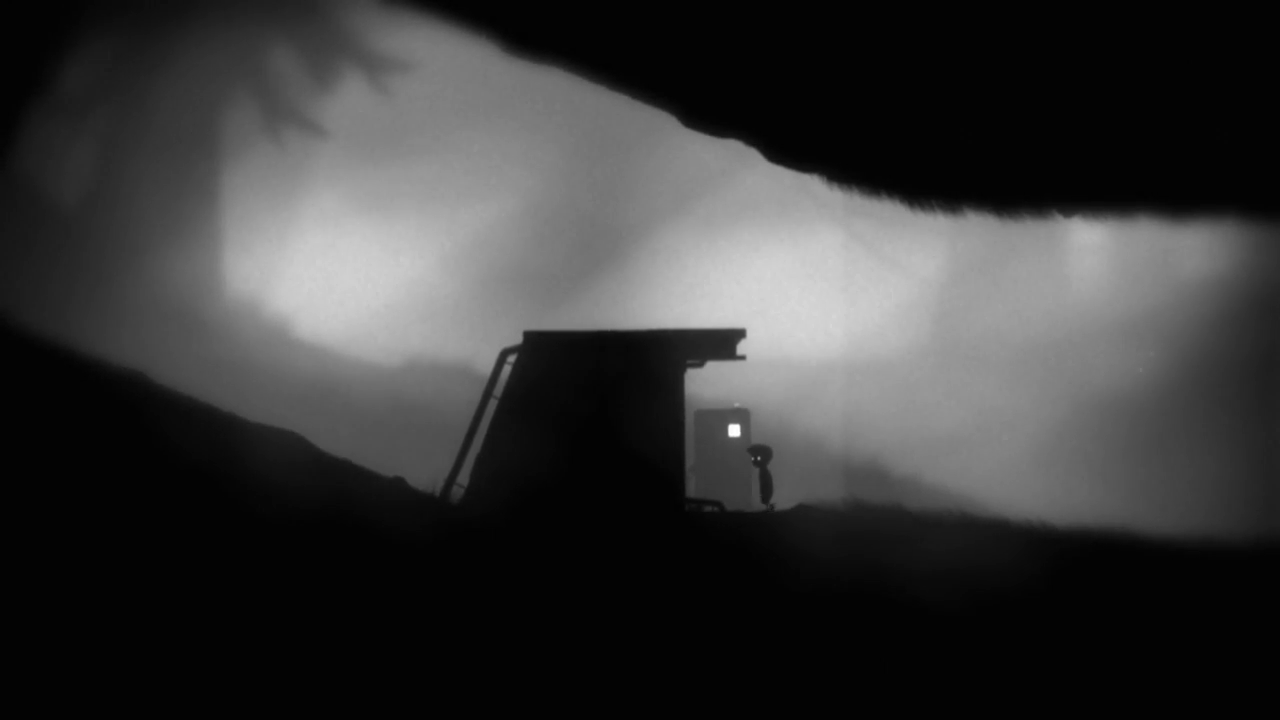
{"action": "key", "text": "Left"}
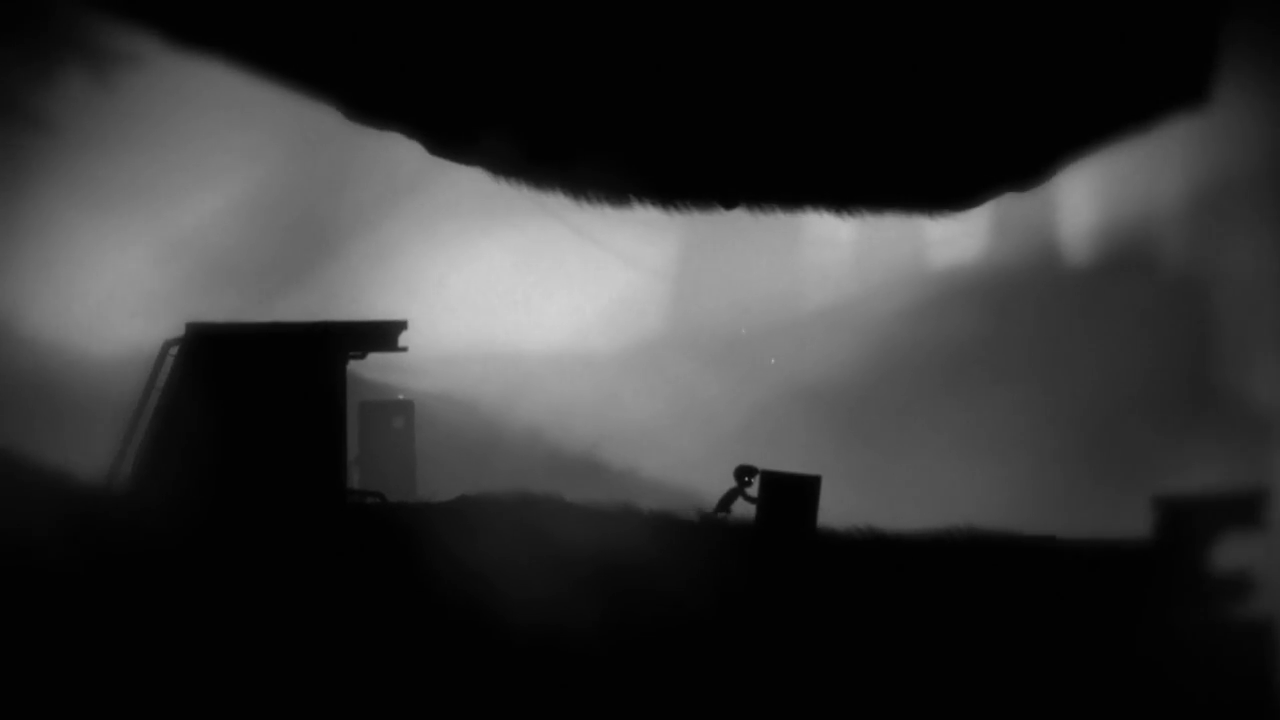
Push the crate right, climb the ledge structure, and leap onto the hanging elevator.
{"action": "key", "text": "Right"}
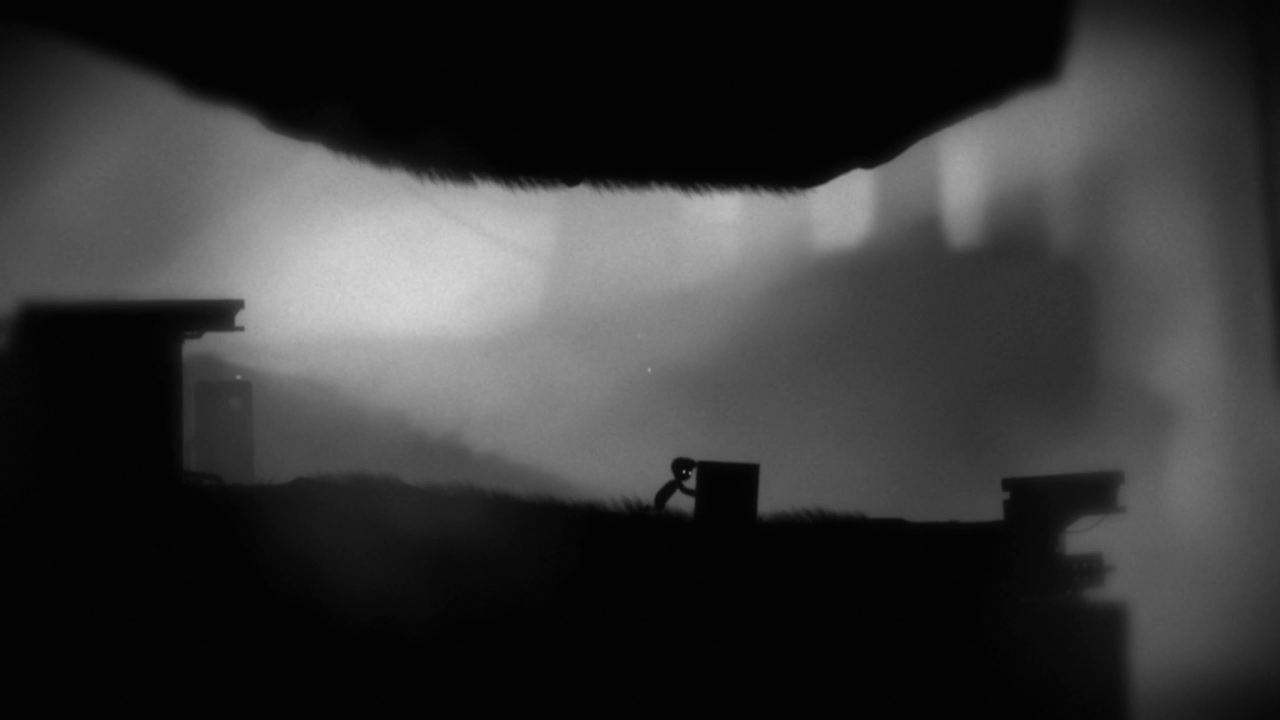
{"action": "key", "text": "Right"}
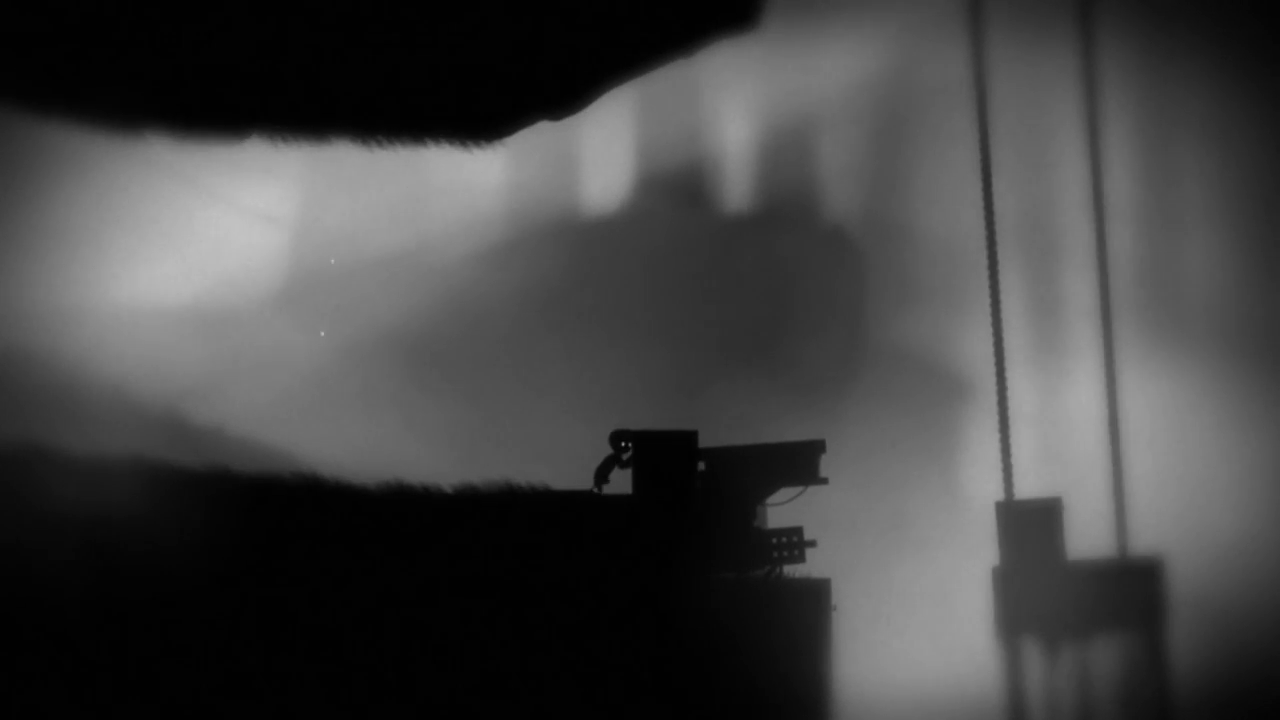
{"action": "key", "text": "Up"}
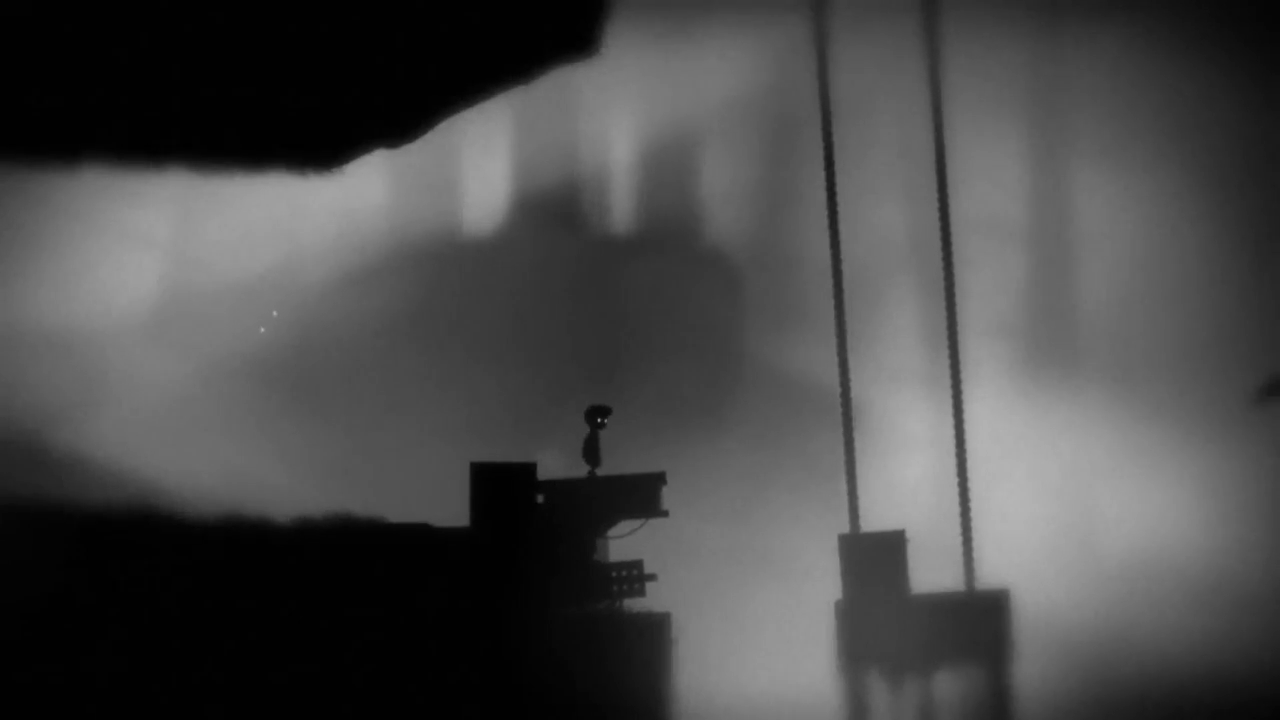
{"action": "key", "text": "Right"}
{"action": "key", "text": "Up"}
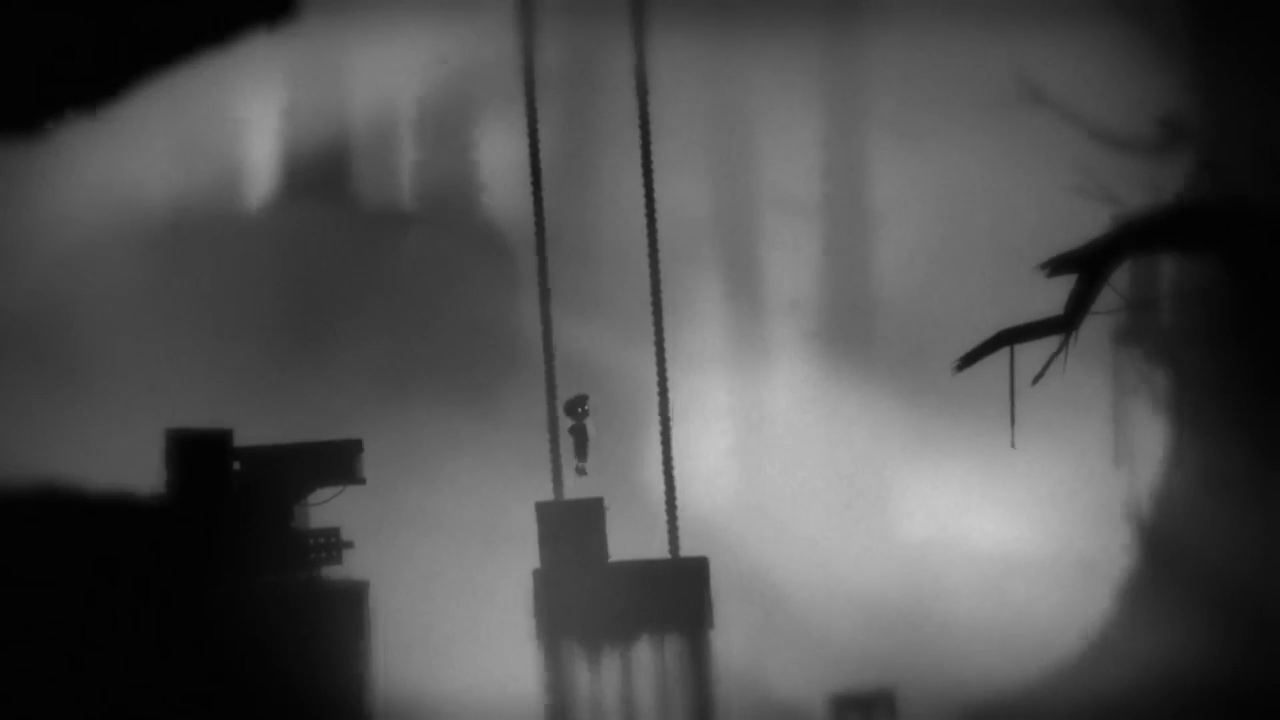
Pull the crate onto the platform, lower the elevator at the switch box, and walk back.
{"action": "key", "text": "Right"}
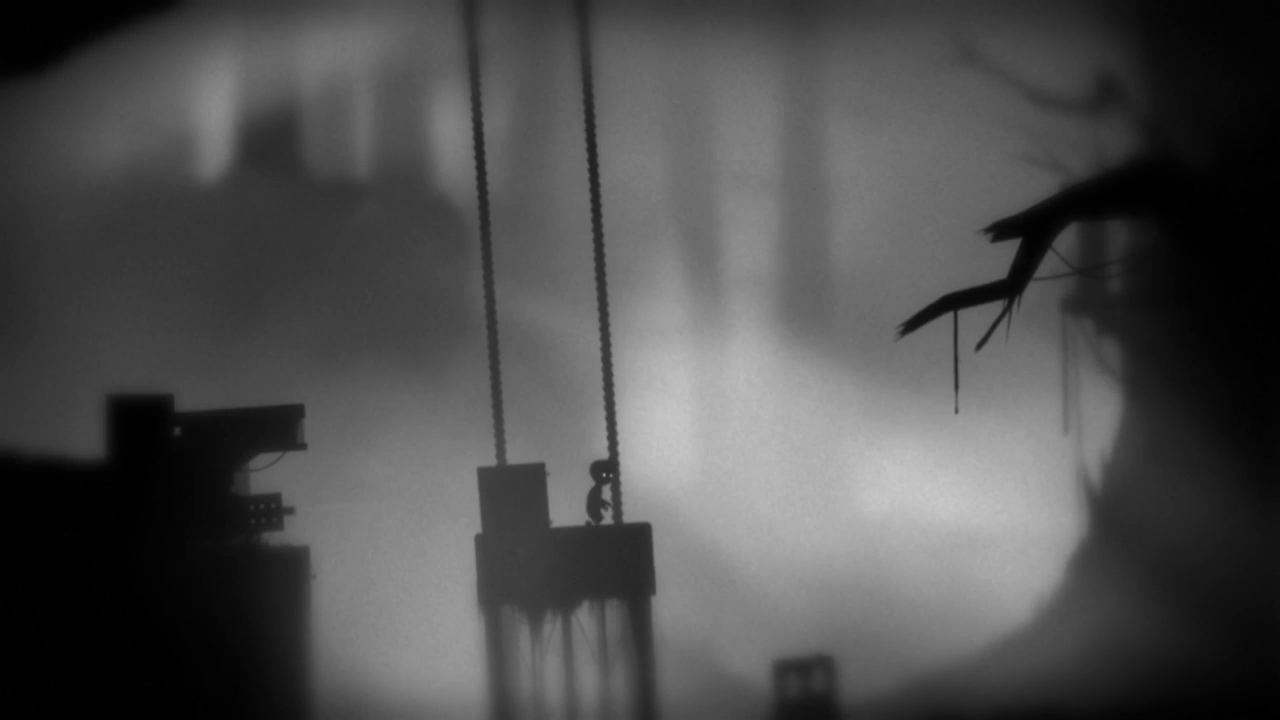
{"action": "key", "text": "Left"}
{"action": "key", "text": "ctrl+Right"}
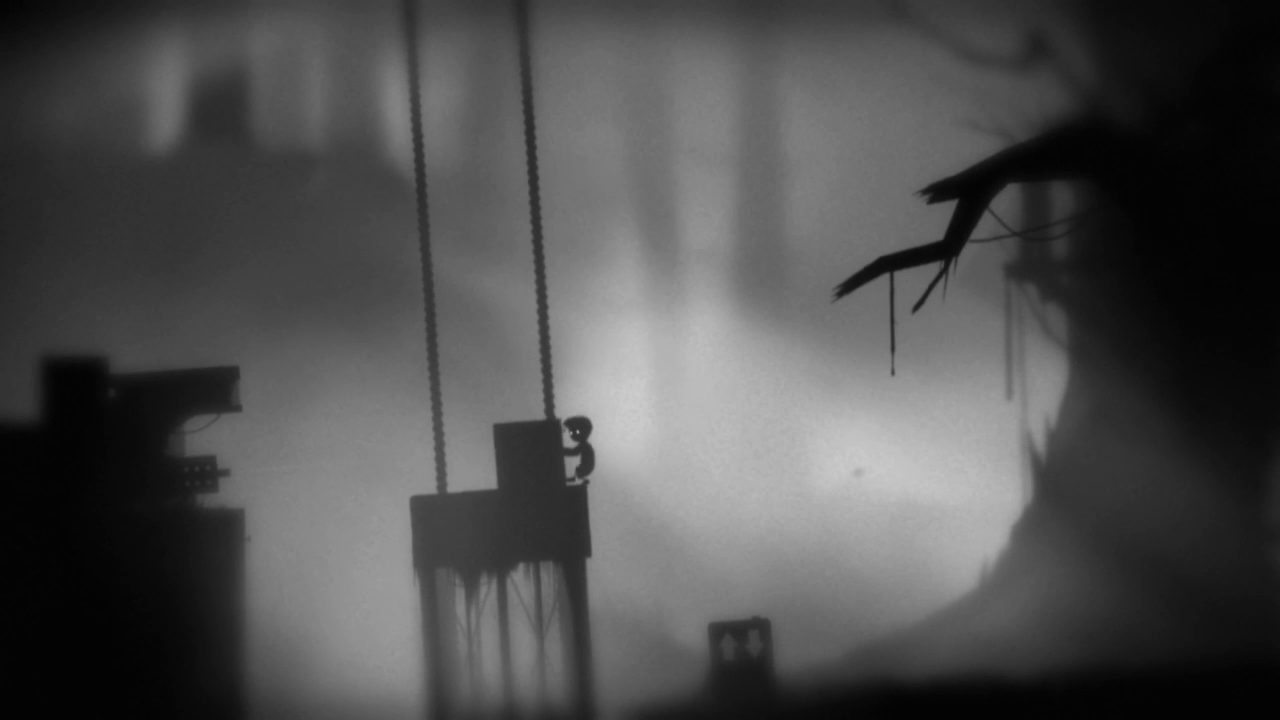
{"action": "key", "text": "Up"}
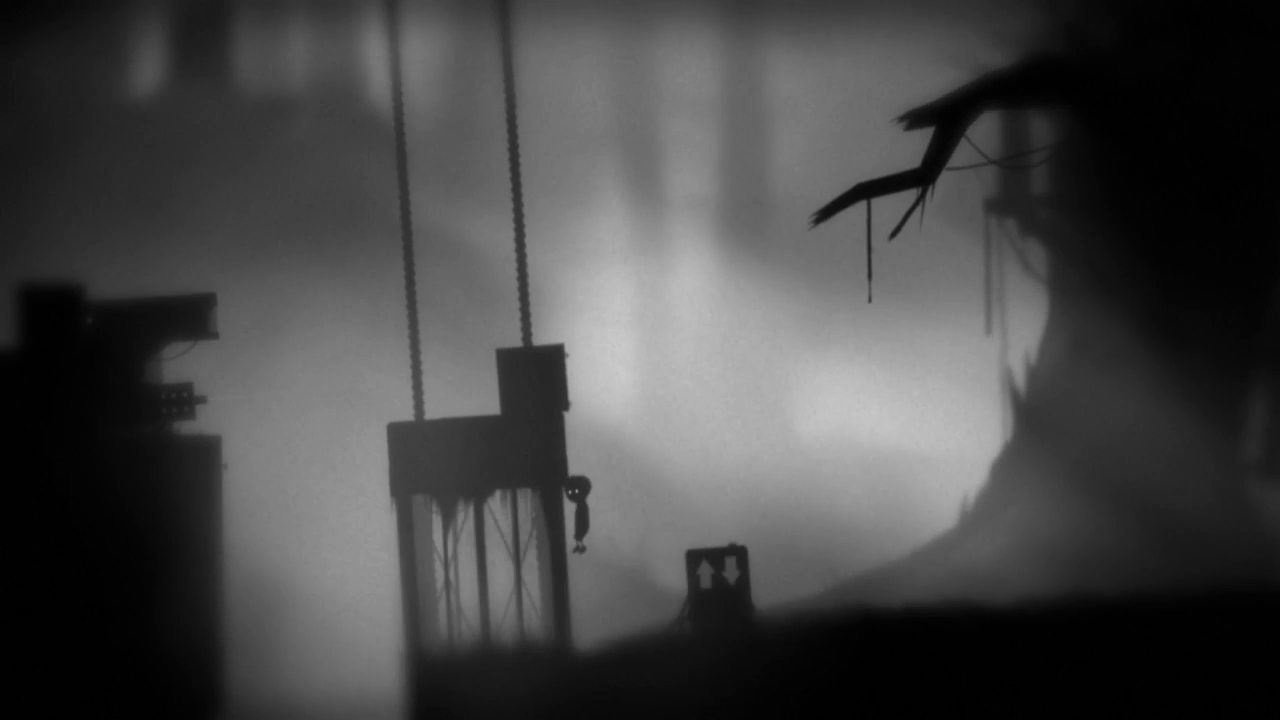
{"action": "key", "text": "Right"}
{"action": "key", "text": "ctrl"}
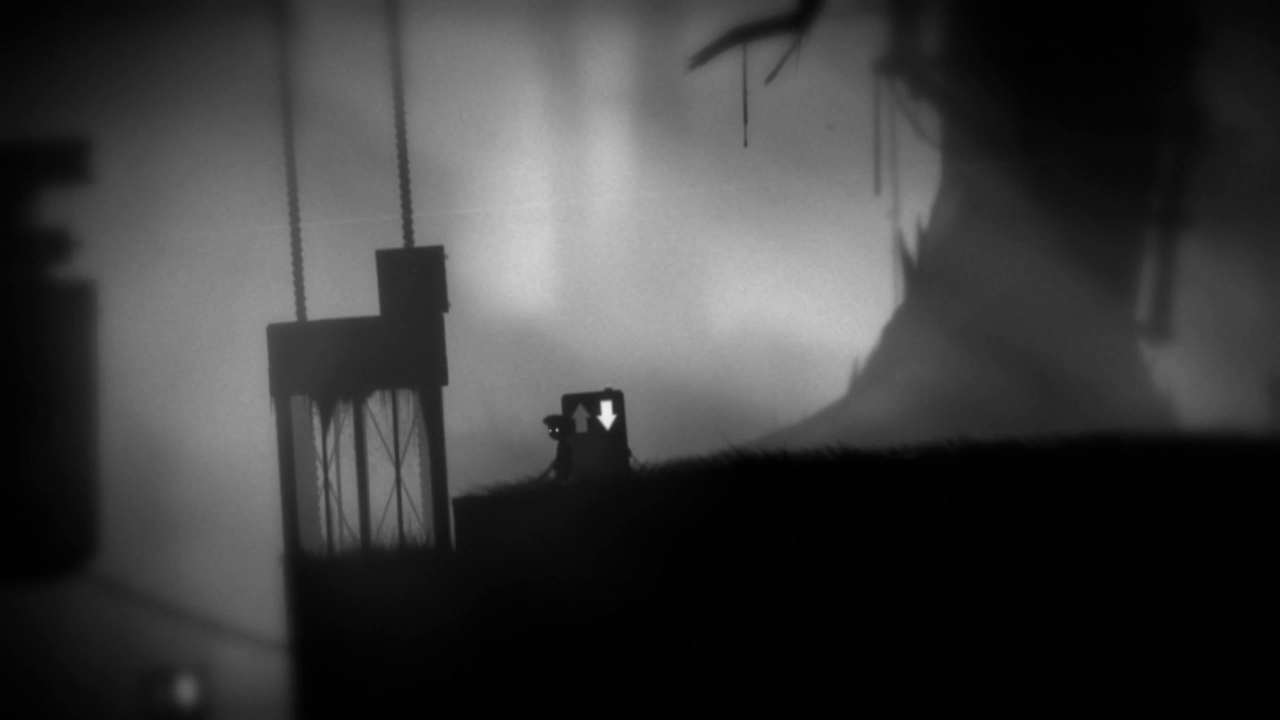
{"action": "key", "text": "Left"}
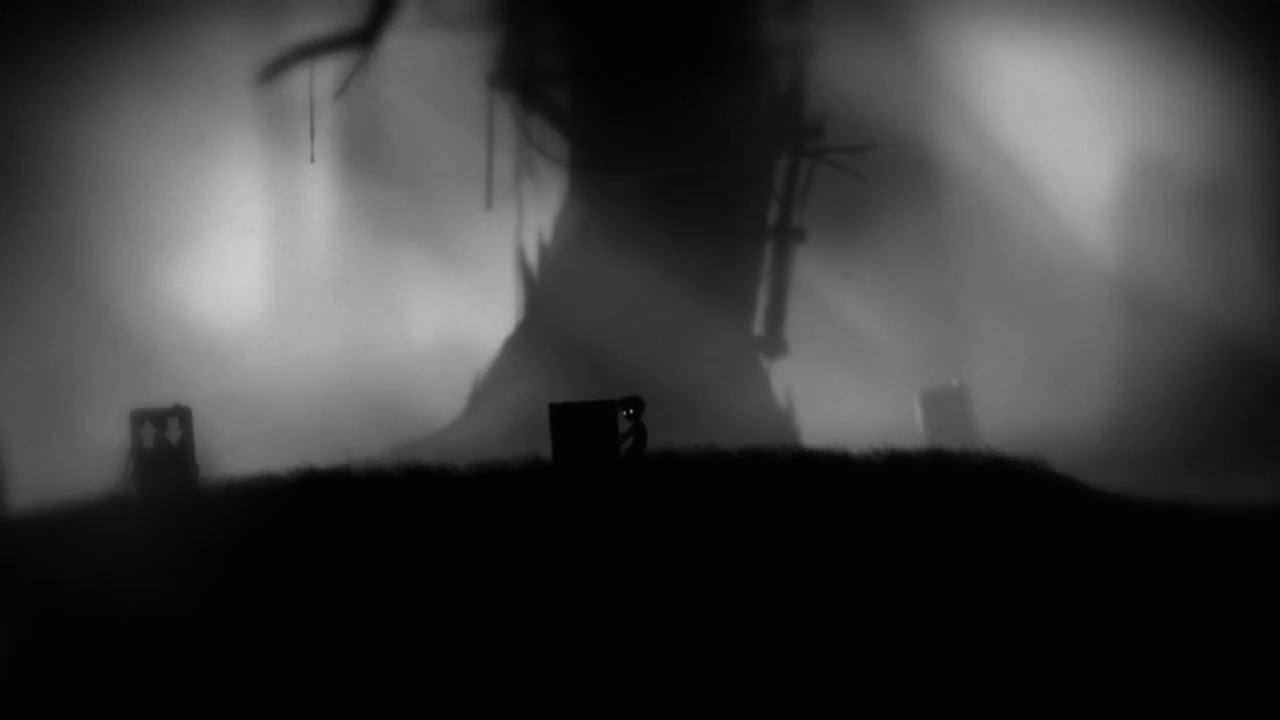
{"action": "key", "text": "ctrl+Right"}
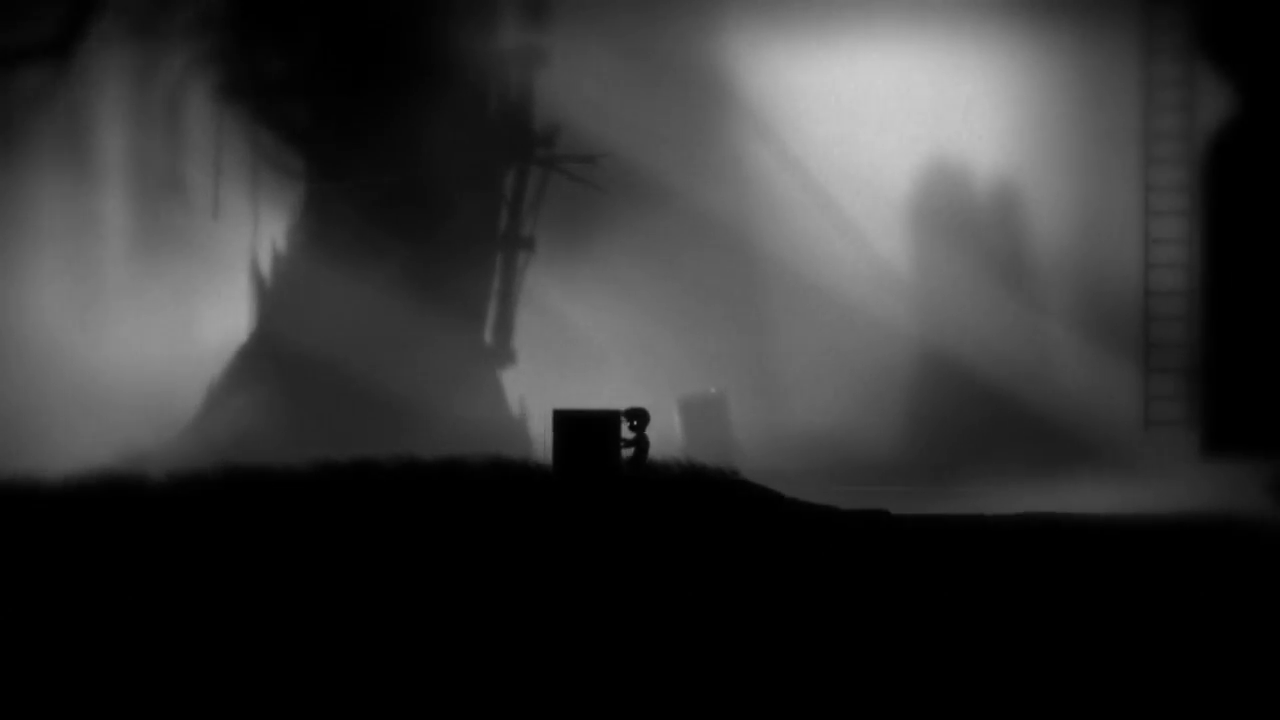
Pull the crate off the elevator and push it right, then climb it and jump off rightward.
{"action": "key", "text": "Up"}
{"action": "key", "text": "Right"}
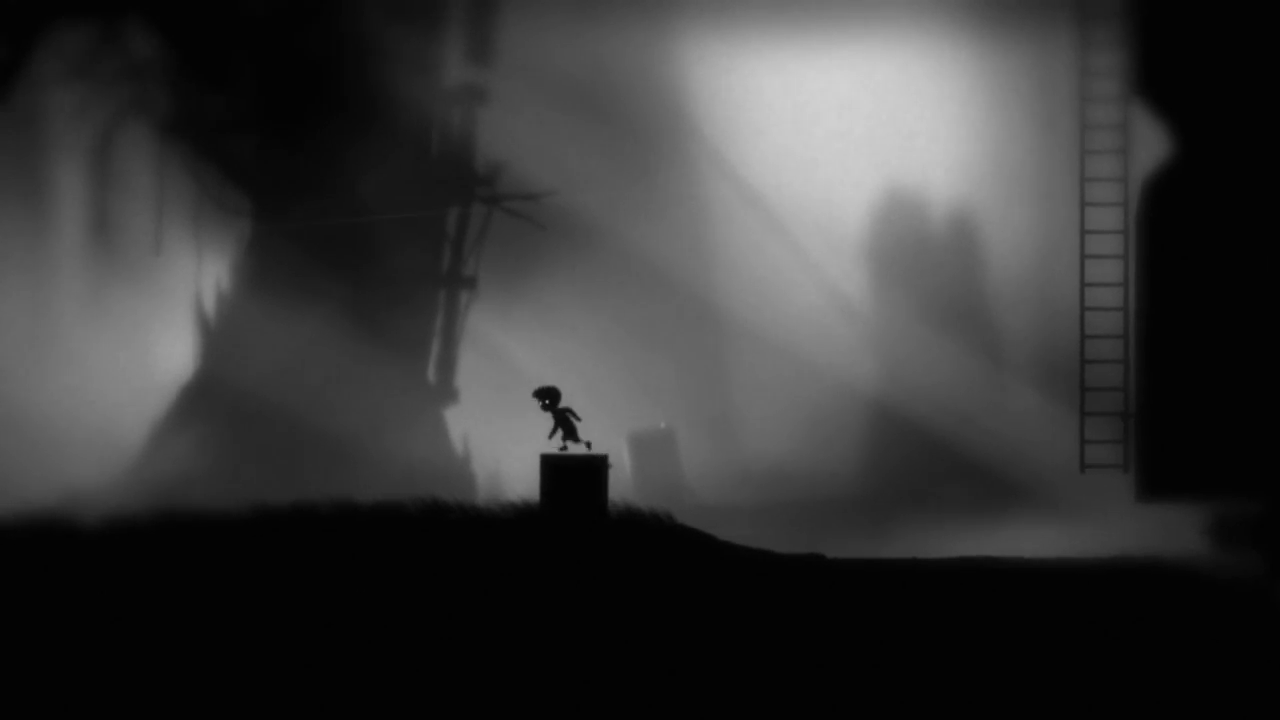
{"action": "key", "text": "Left"}
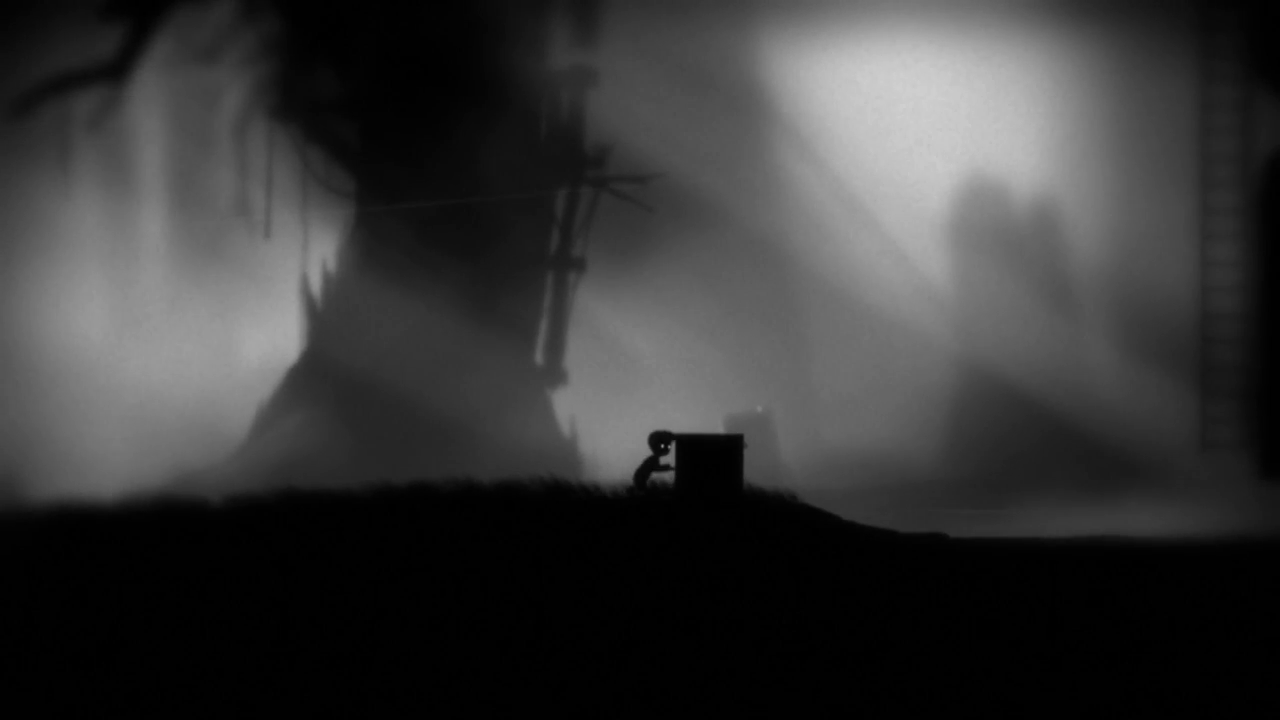
{"action": "key", "text": "Right"}
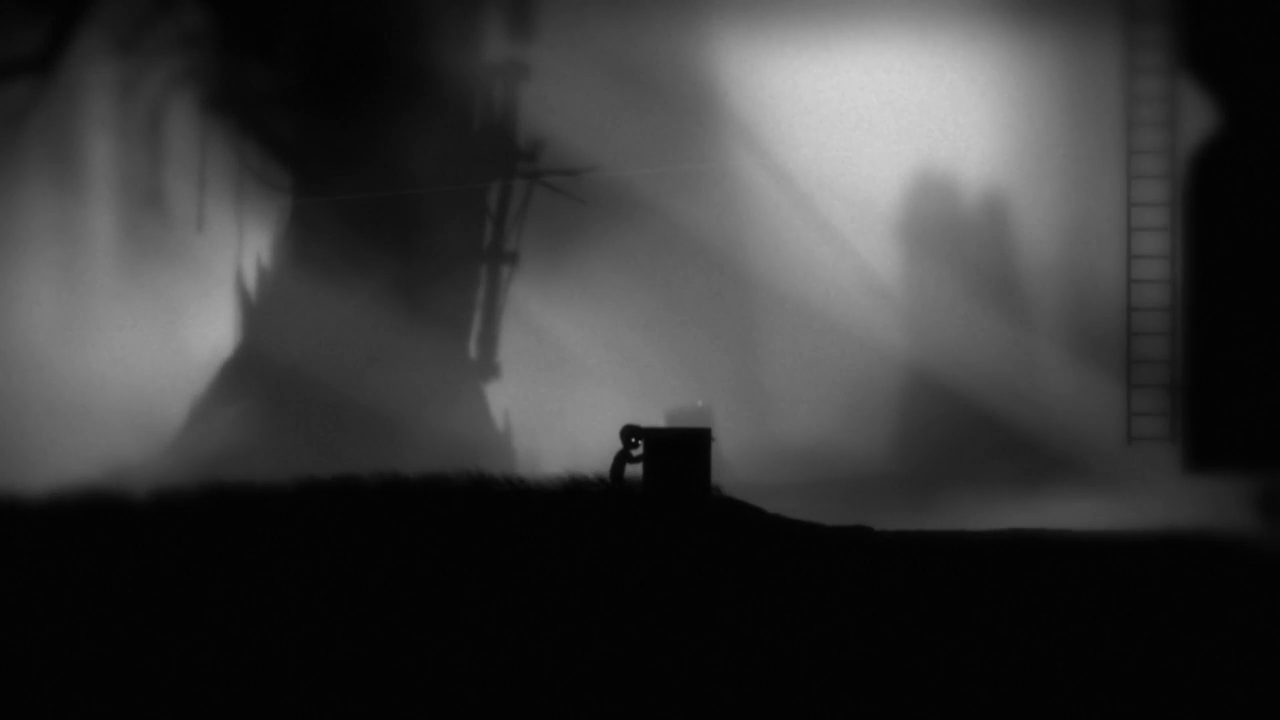
{"action": "key", "text": "Up"}
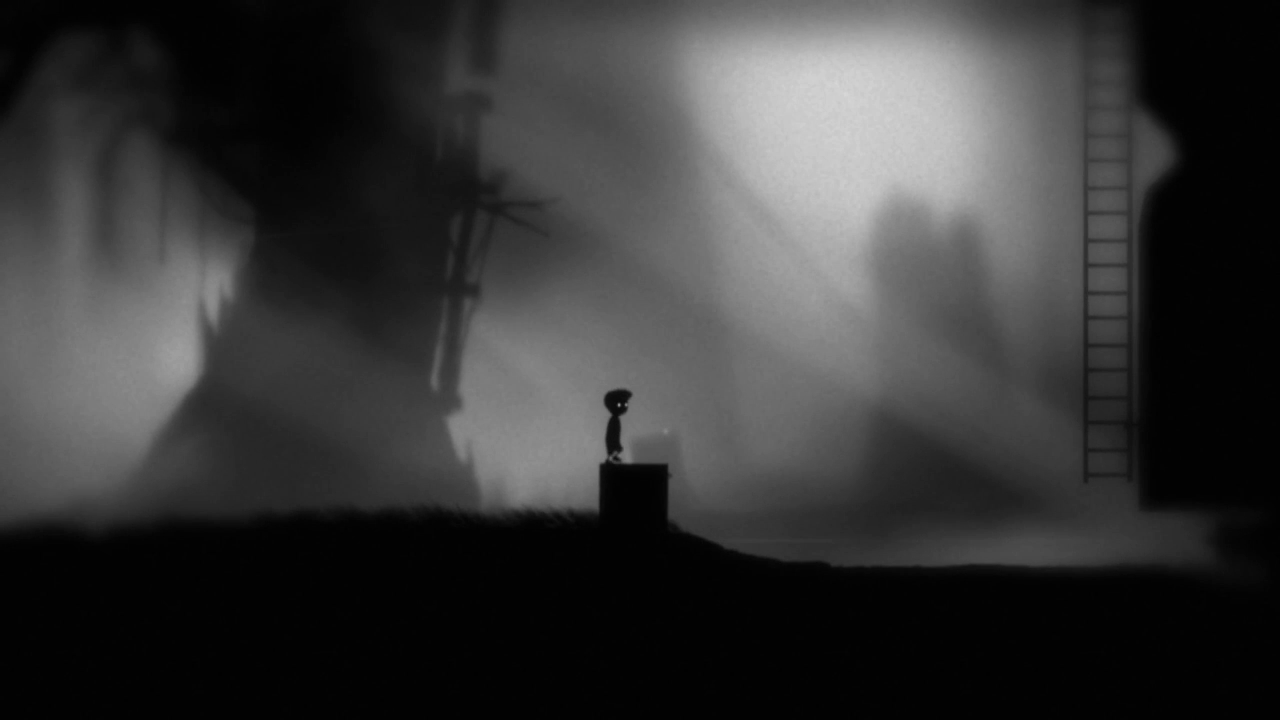
{"action": "key", "text": "Right"}
{"action": "key", "text": "Up"}
Walk right to the tall ladder and climb it to the cliff top.
{"action": "key", "text": "Right"}
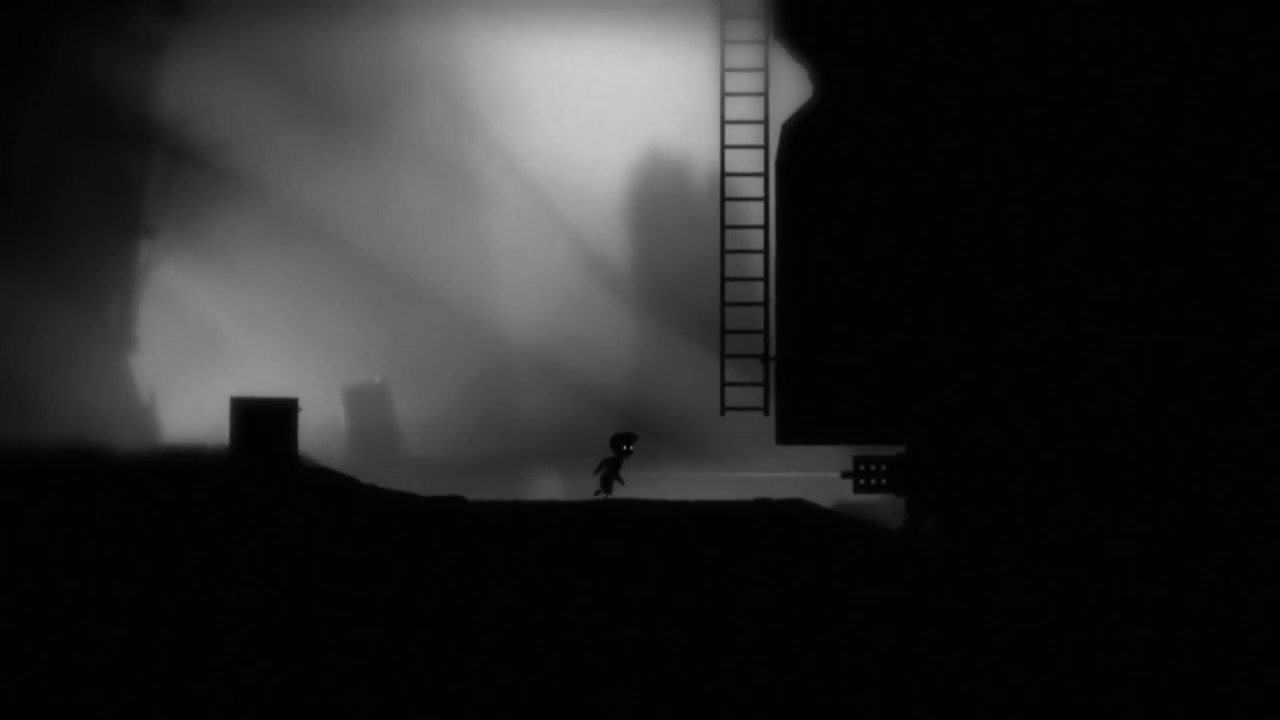
{"action": "key", "text": "Up"}
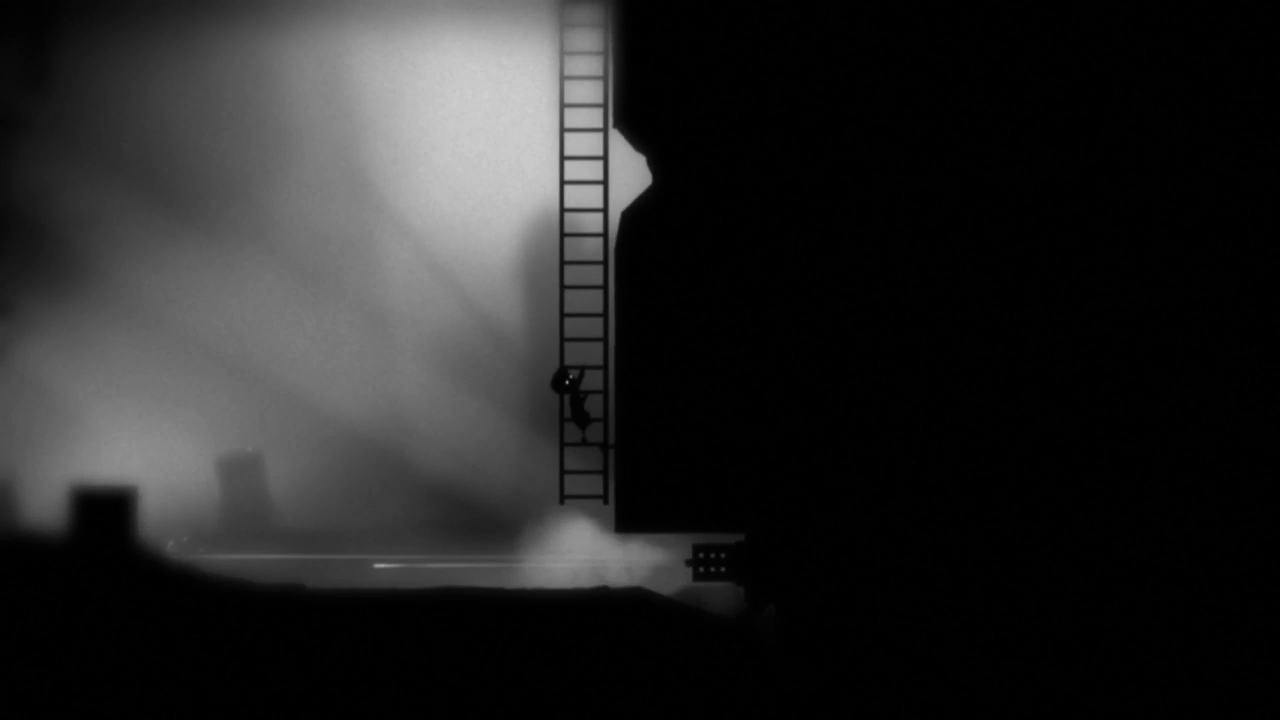
{"action": "key", "text": "Up"}
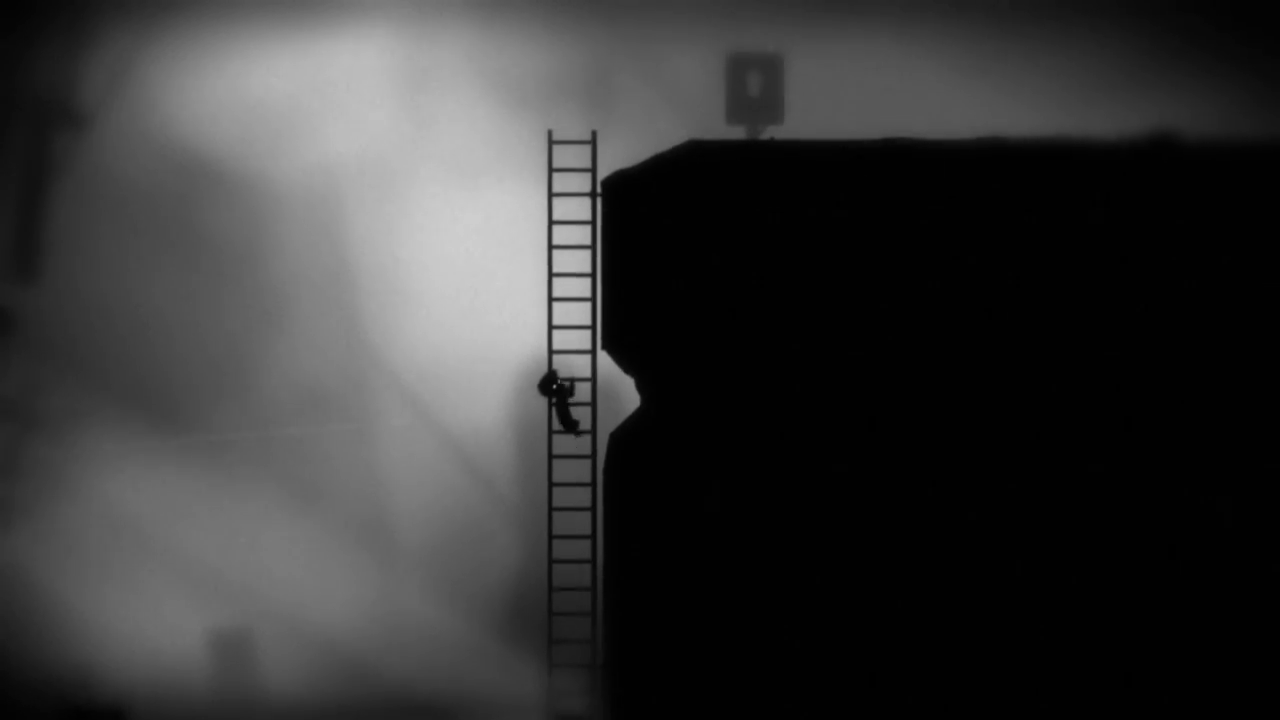
{"action": "key", "text": "Up"}
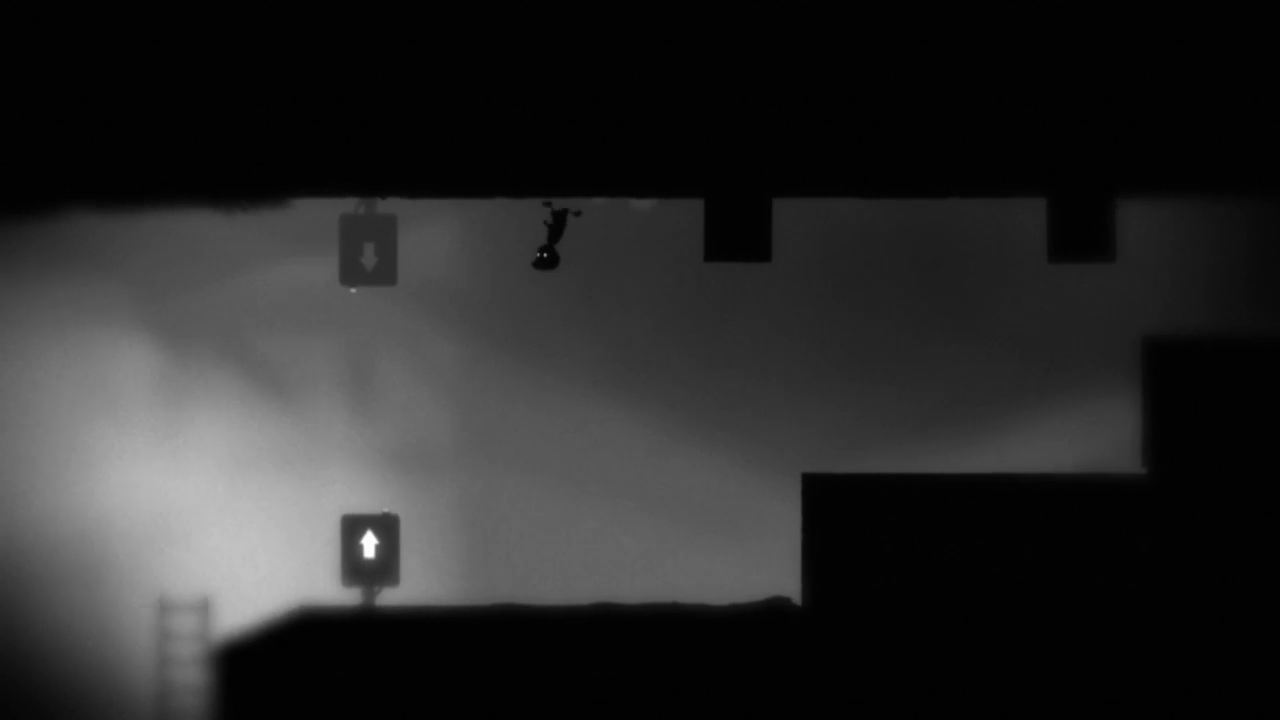
{"action": "key", "text": "Left"}
{"action": "key", "text": "Left"}
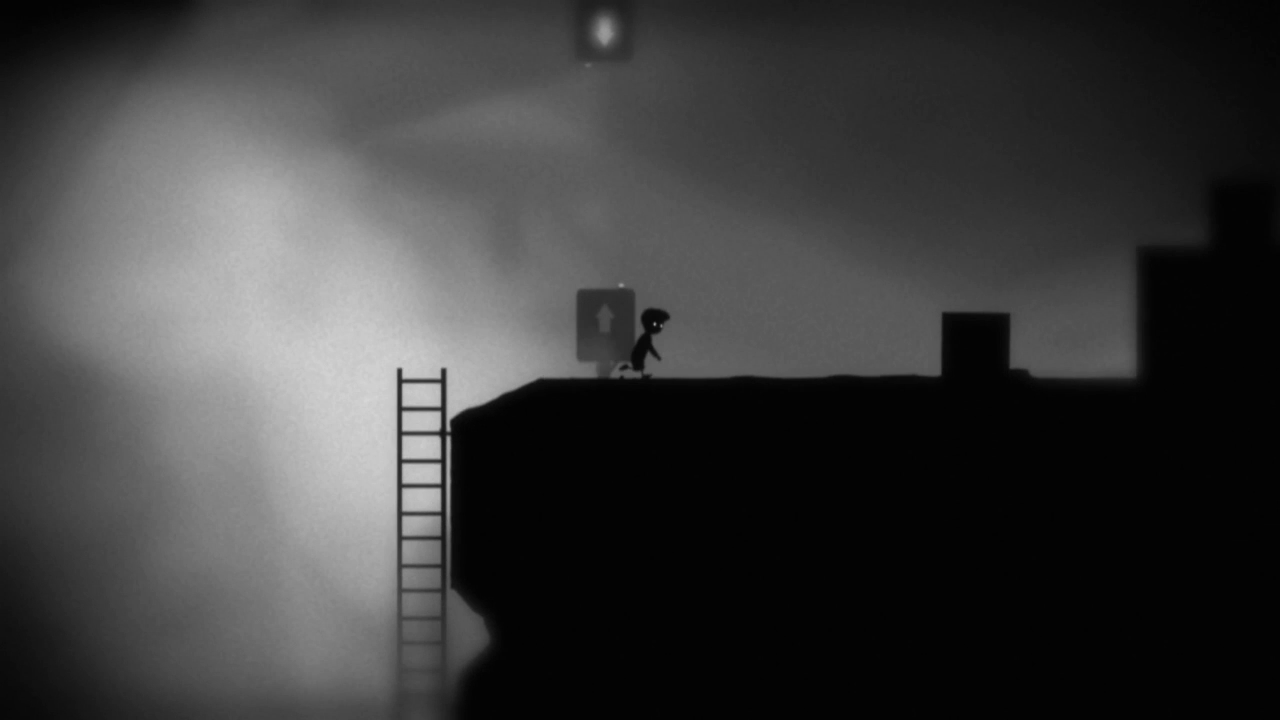
Walk the ceiling upside down, cross the platform, climb the tall block, and descend the ladder.
{"action": "key", "text": "Right"}
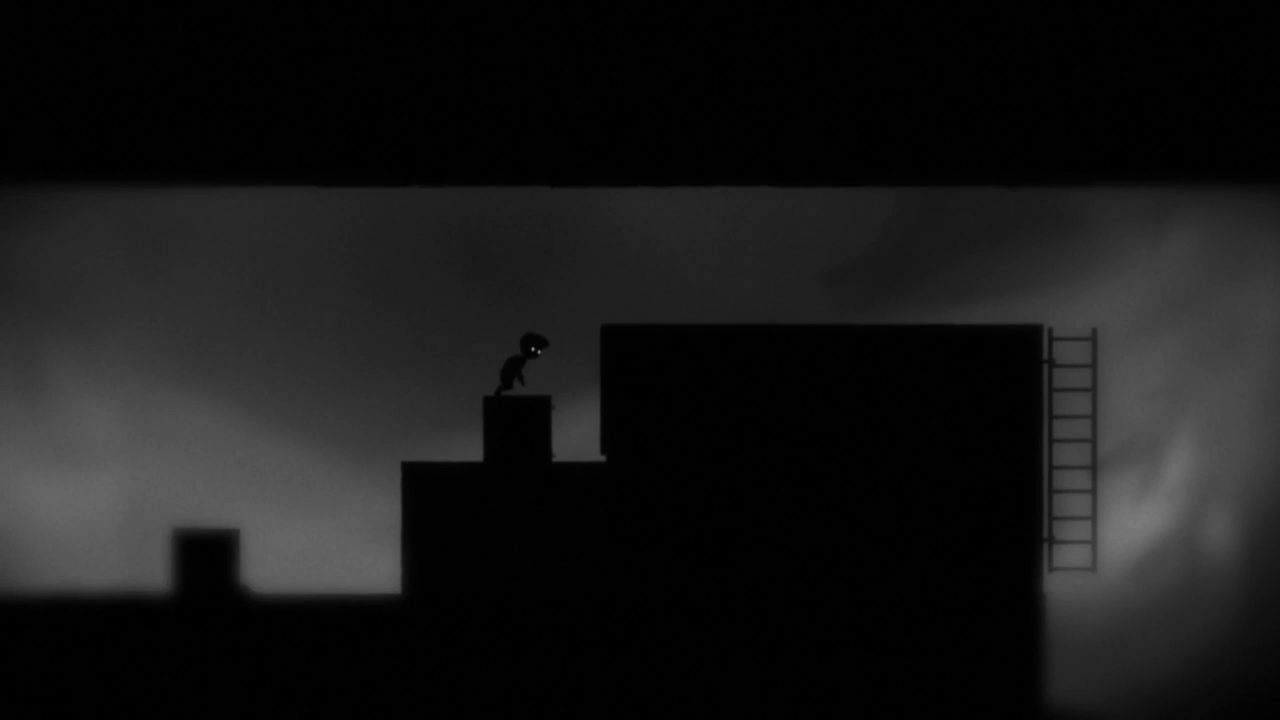
{"action": "key", "text": "Right"}
{"action": "key", "text": "Right"}
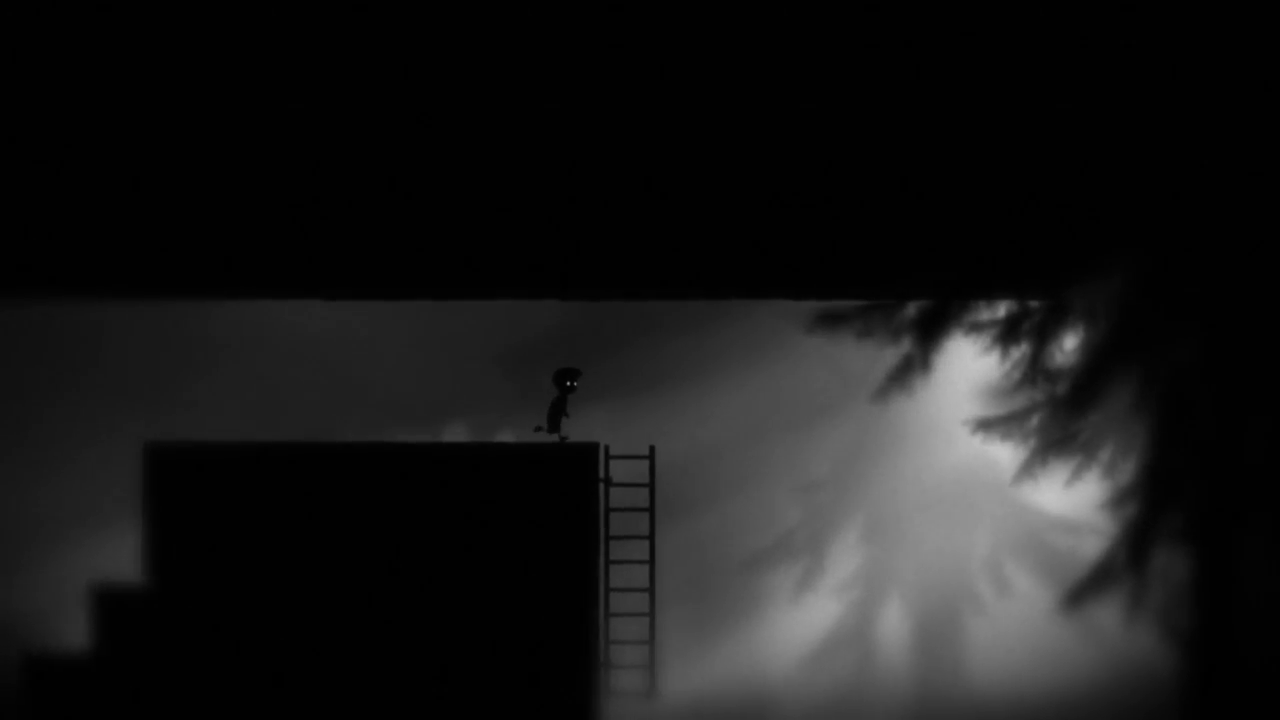
{"action": "key", "text": "Down"}
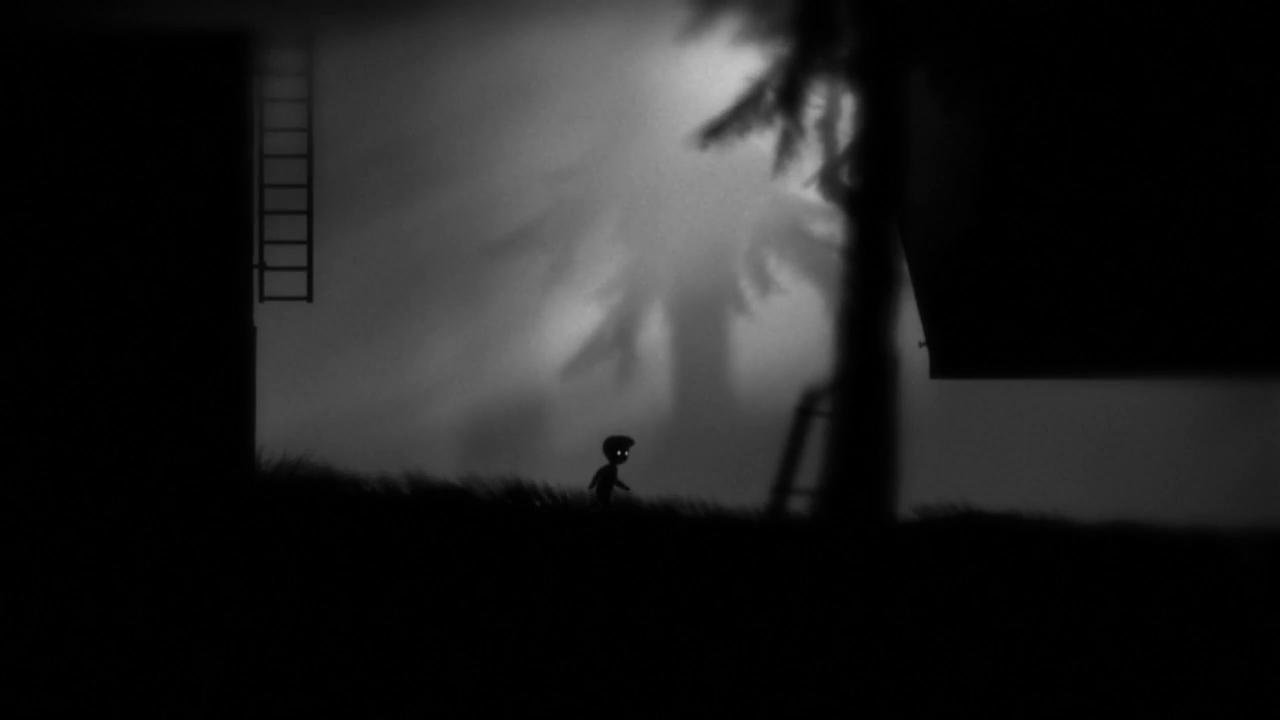
Drop from the ladder and walk right past the tree beneath the overhanging structure.
{"action": "key", "text": "Right"}
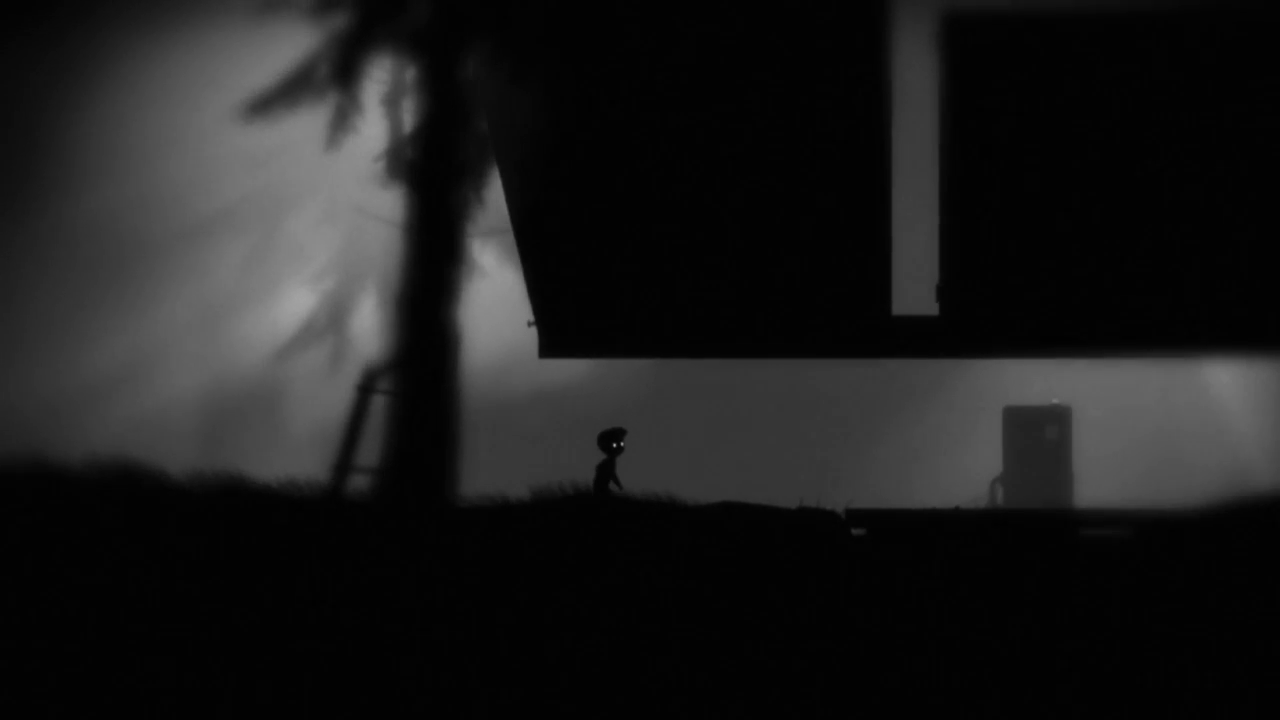
{"action": "key", "text": "Right"}
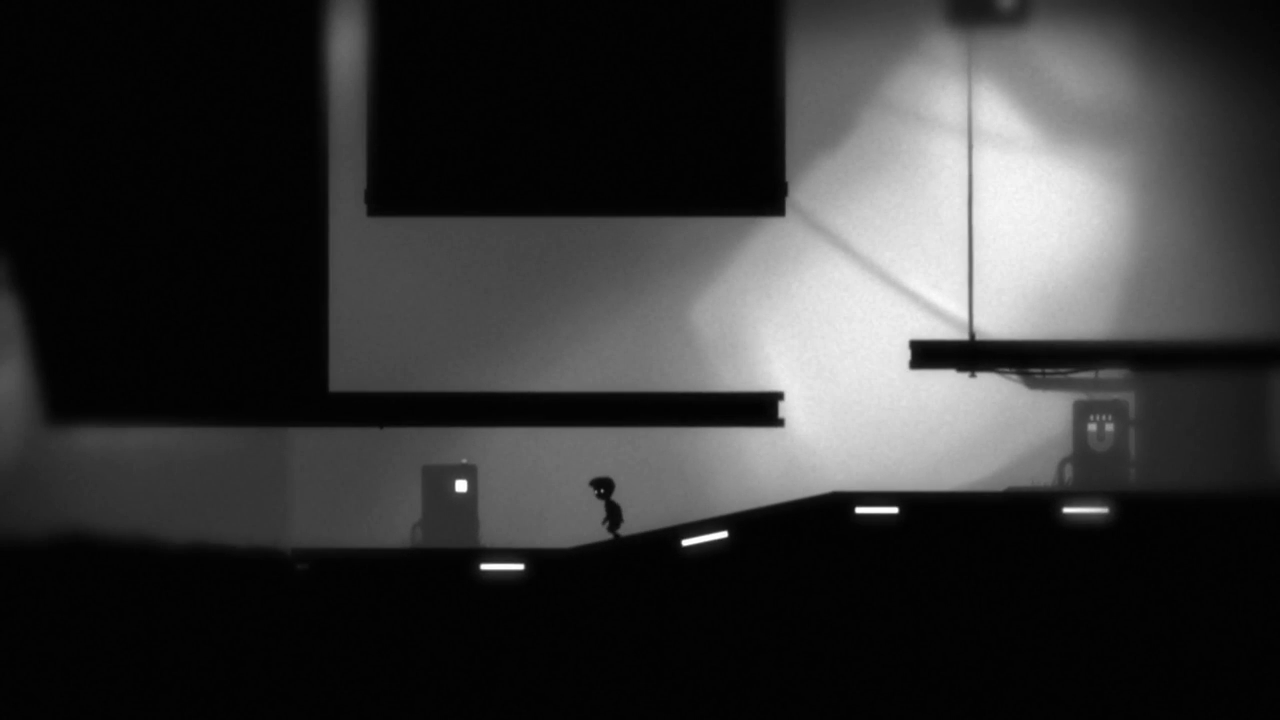
Walk down the slope, then back up it to the magnet machine.
{"action": "key", "text": "Left"}
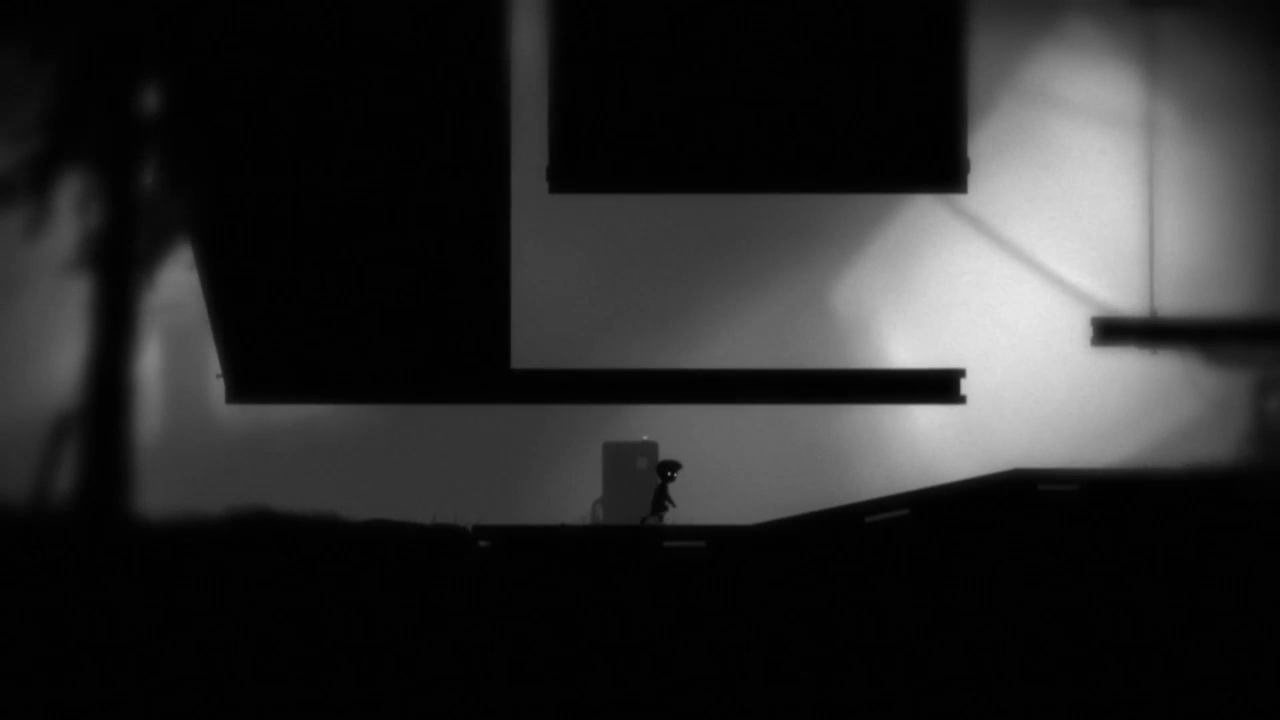
{"action": "key", "text": "Right"}
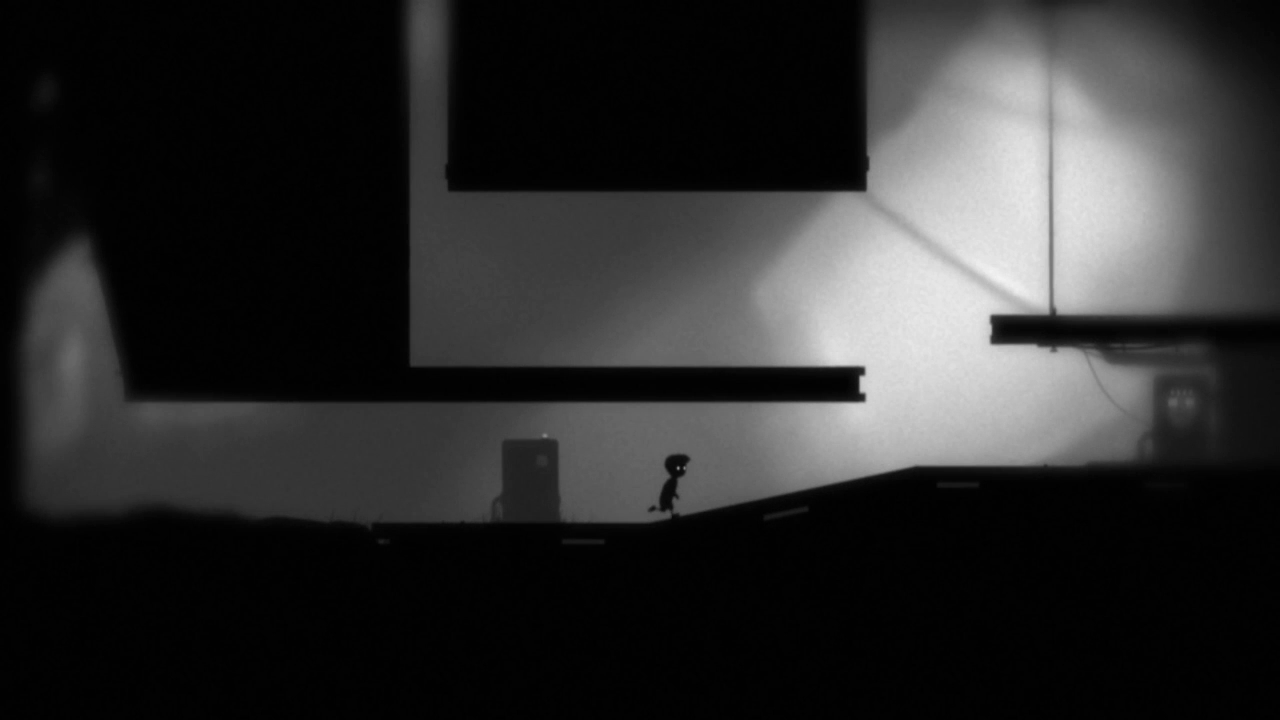
{"action": "key", "text": "Right"}
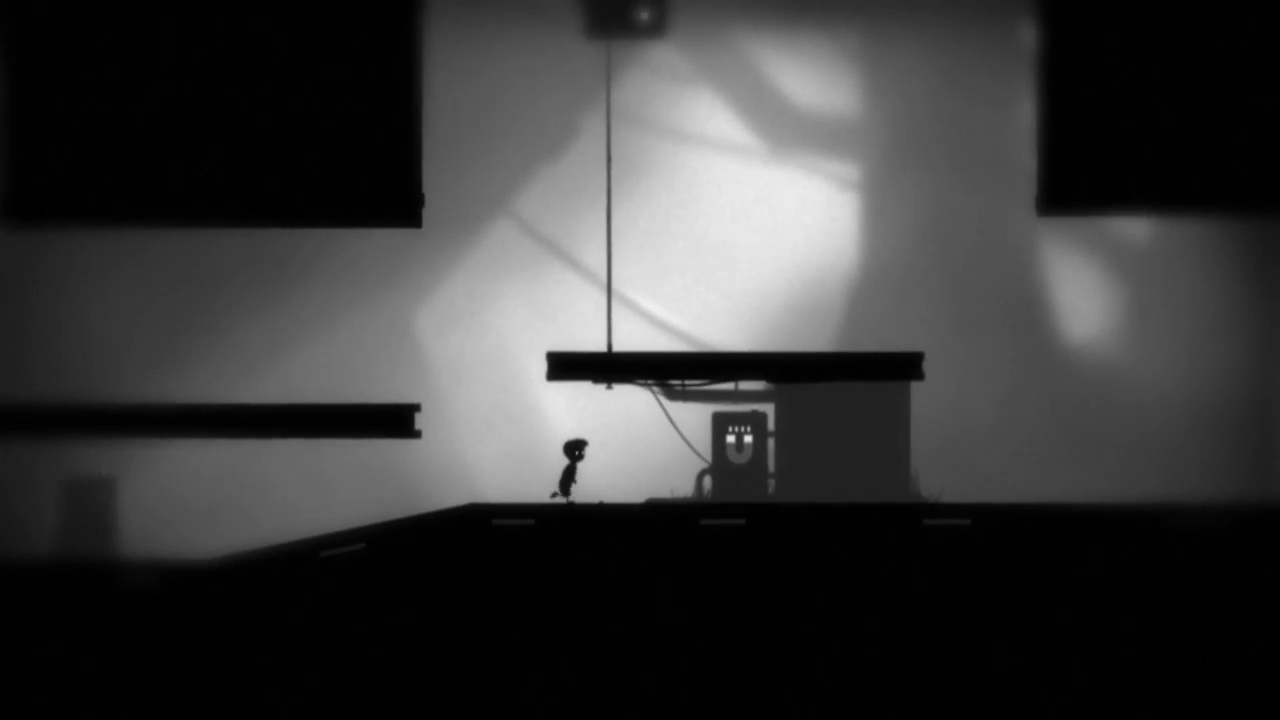
{"action": "key", "text": "Right"}
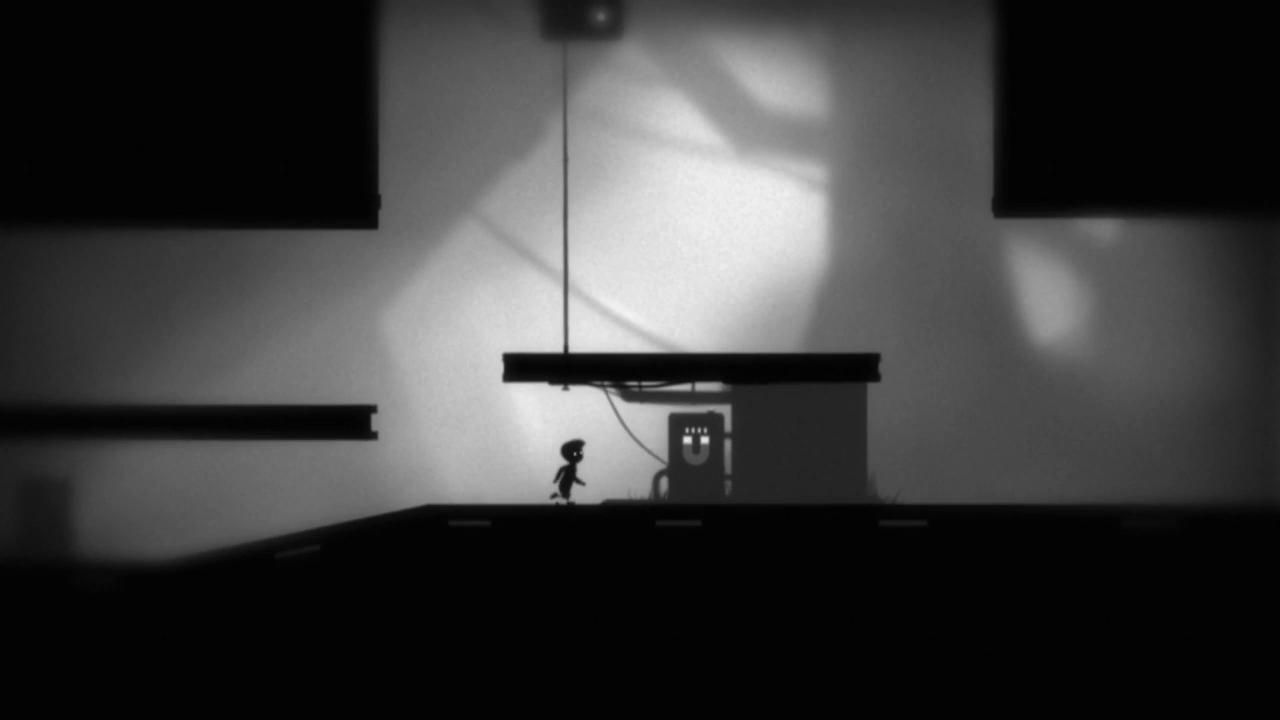
{"action": "key", "text": "Right"}
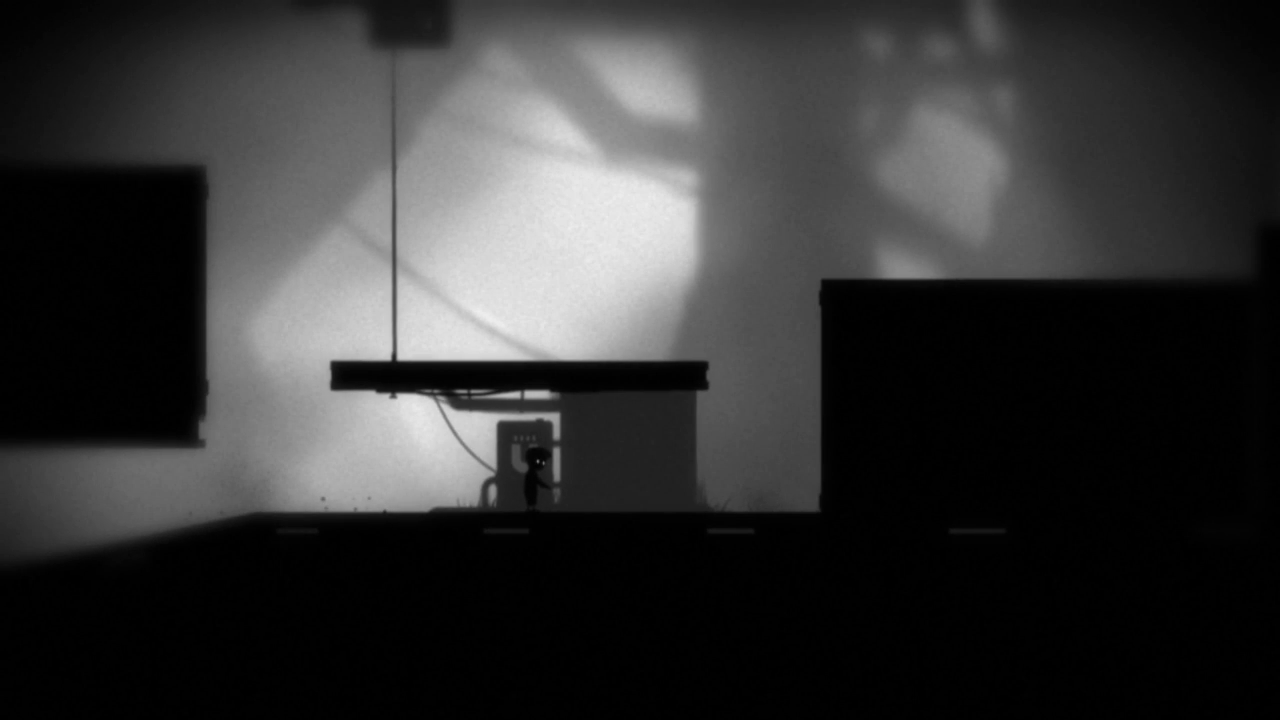
Walk left to the small crate, run right up the slope, then turn toward the left ledge.
{"action": "key", "text": "Left"}
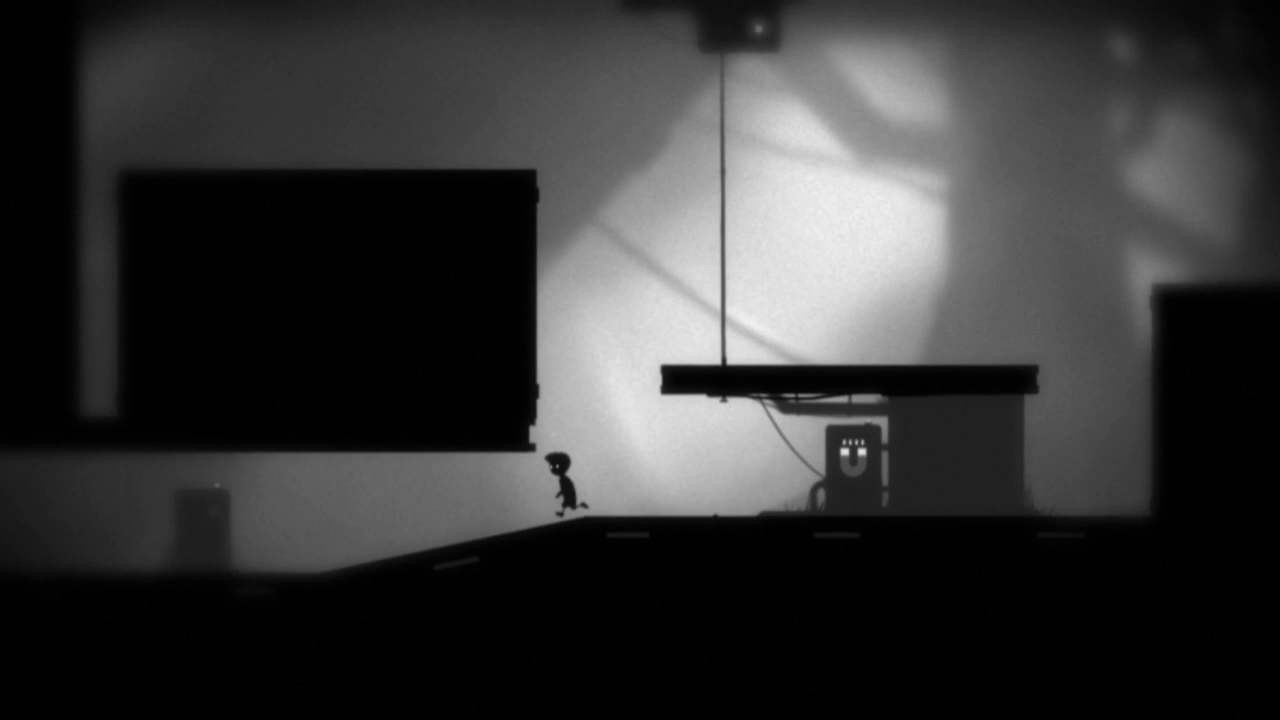
{"action": "key", "text": "Left"}
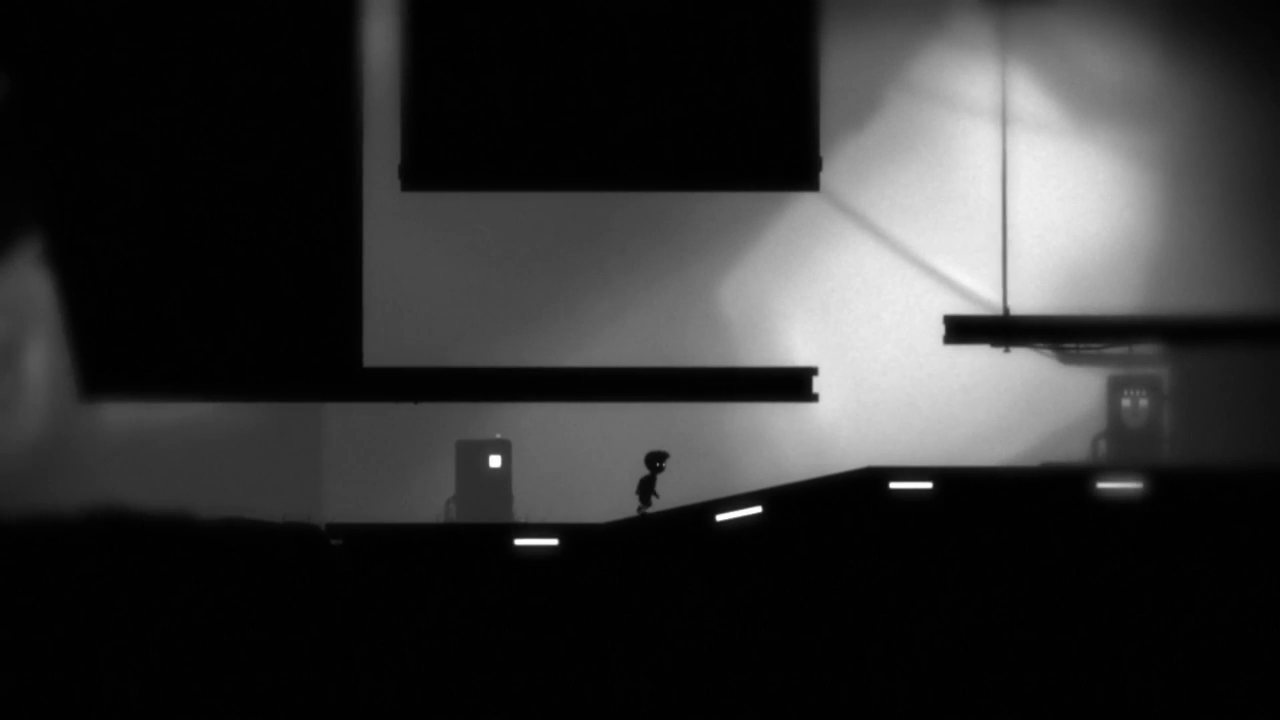
{"action": "key", "text": "Right"}
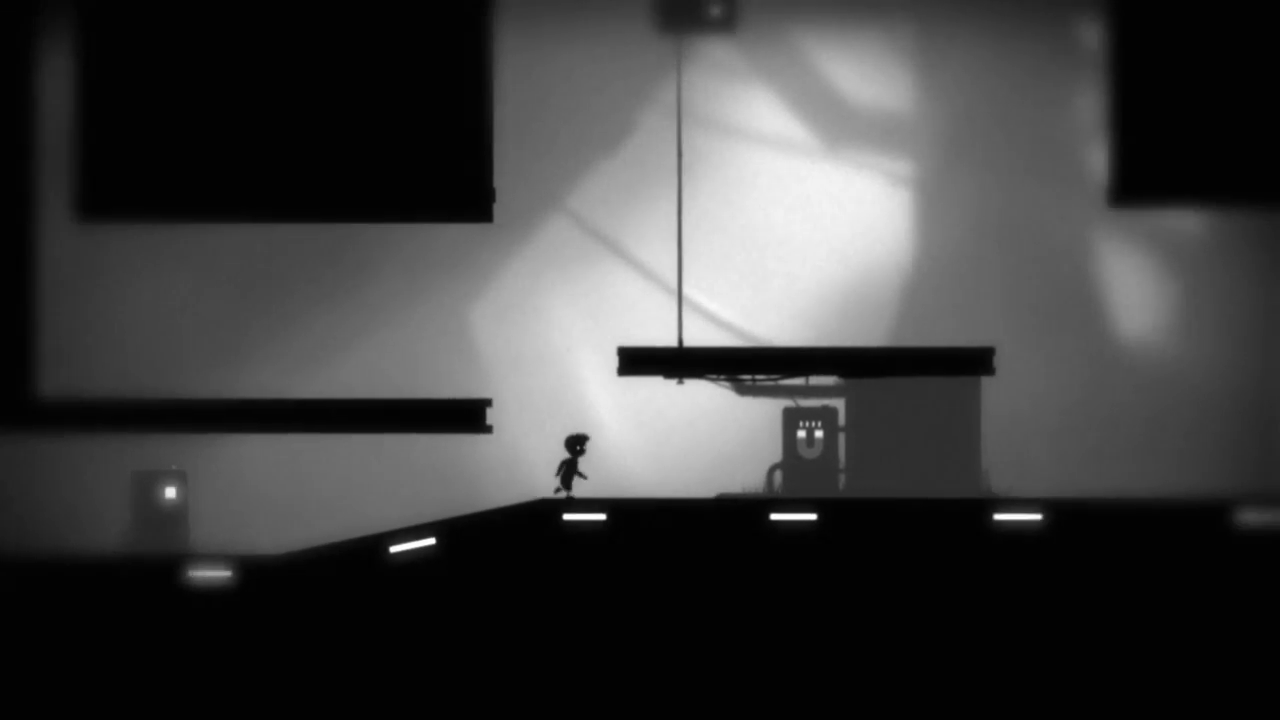
{"action": "key", "text": "Right"}
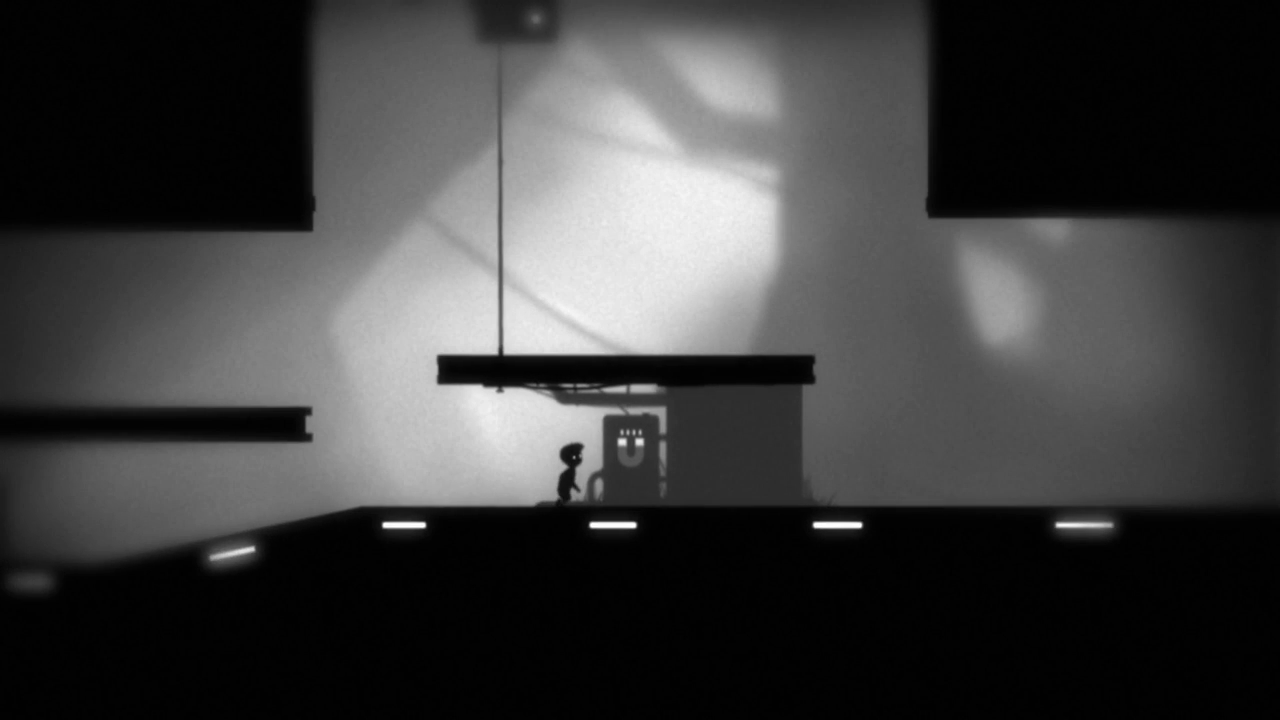
{"action": "key", "text": "Left"}
Leap from the left ledge onto the hanging platform, cross to its edge and drop to the floor.
{"action": "key", "text": "Up"}
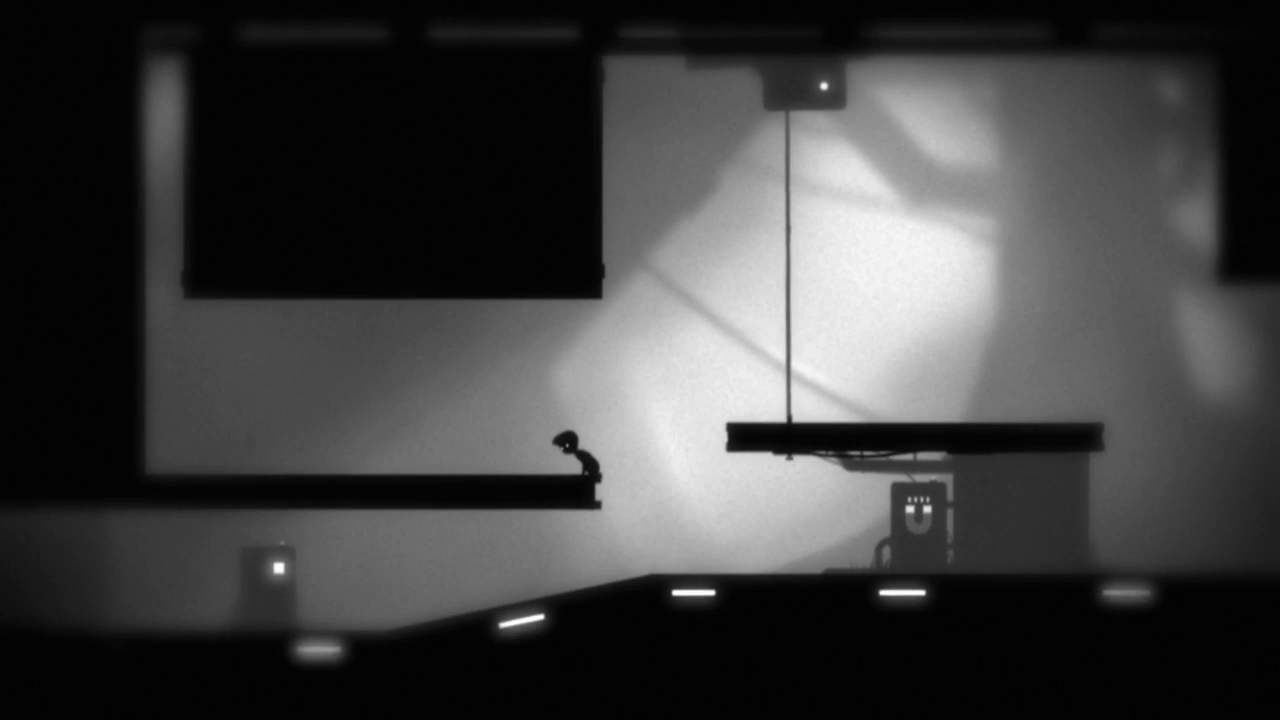
{"action": "key", "text": "Right"}
{"action": "key", "text": "Up"}
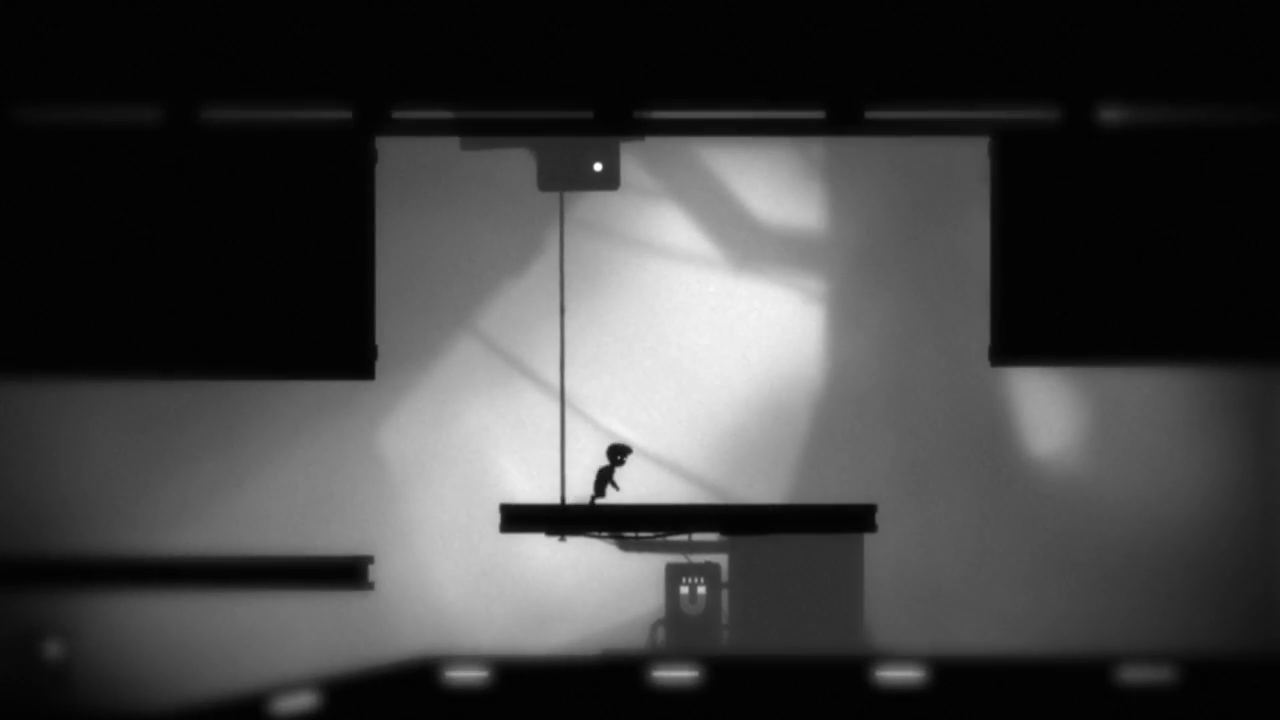
{"action": "key", "text": "Right"}
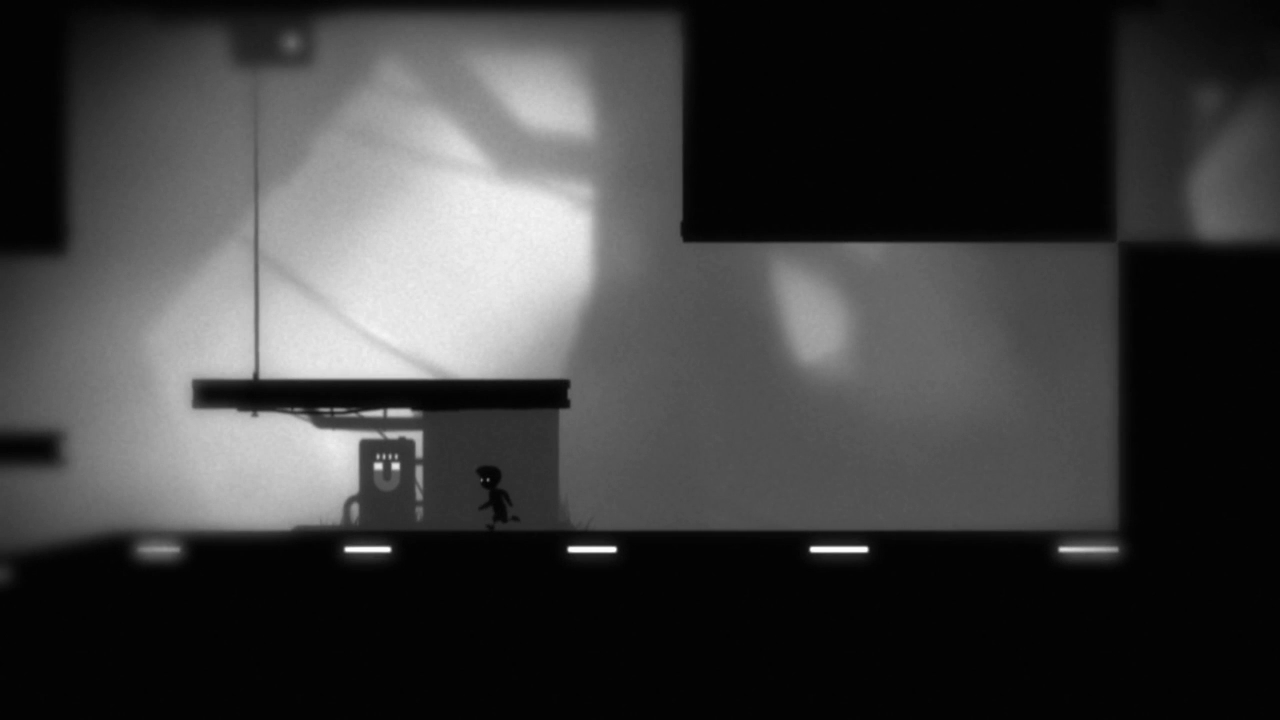
{"action": "key", "text": "Left"}
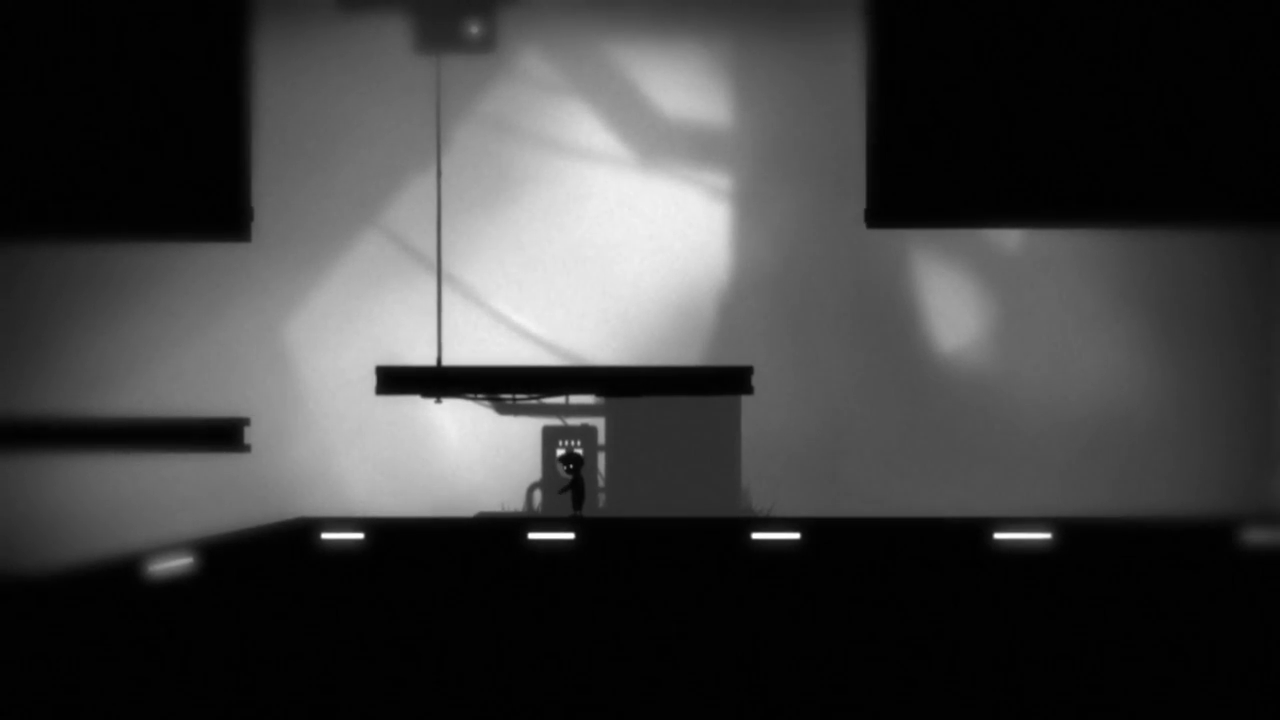
Run the boy left down the slope to the small crate, then back right to the magnet box.
{"action": "key", "text": "Left"}
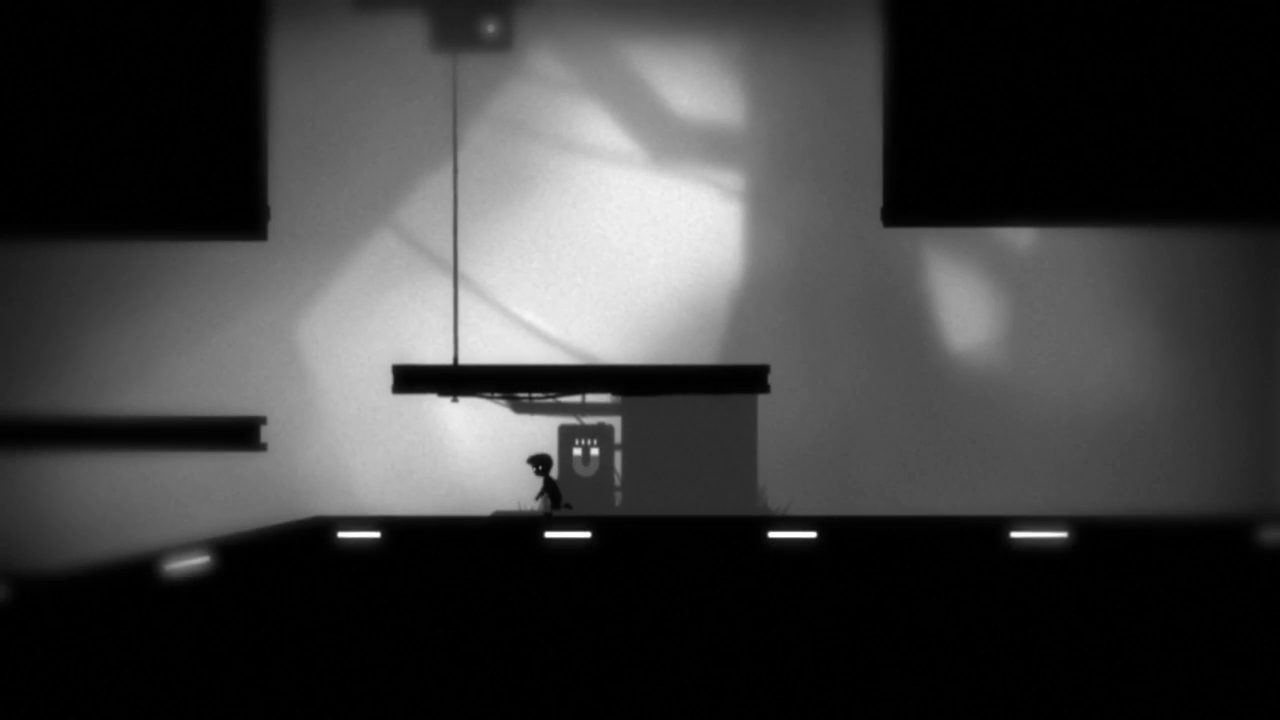
{"action": "key", "text": "Left"}
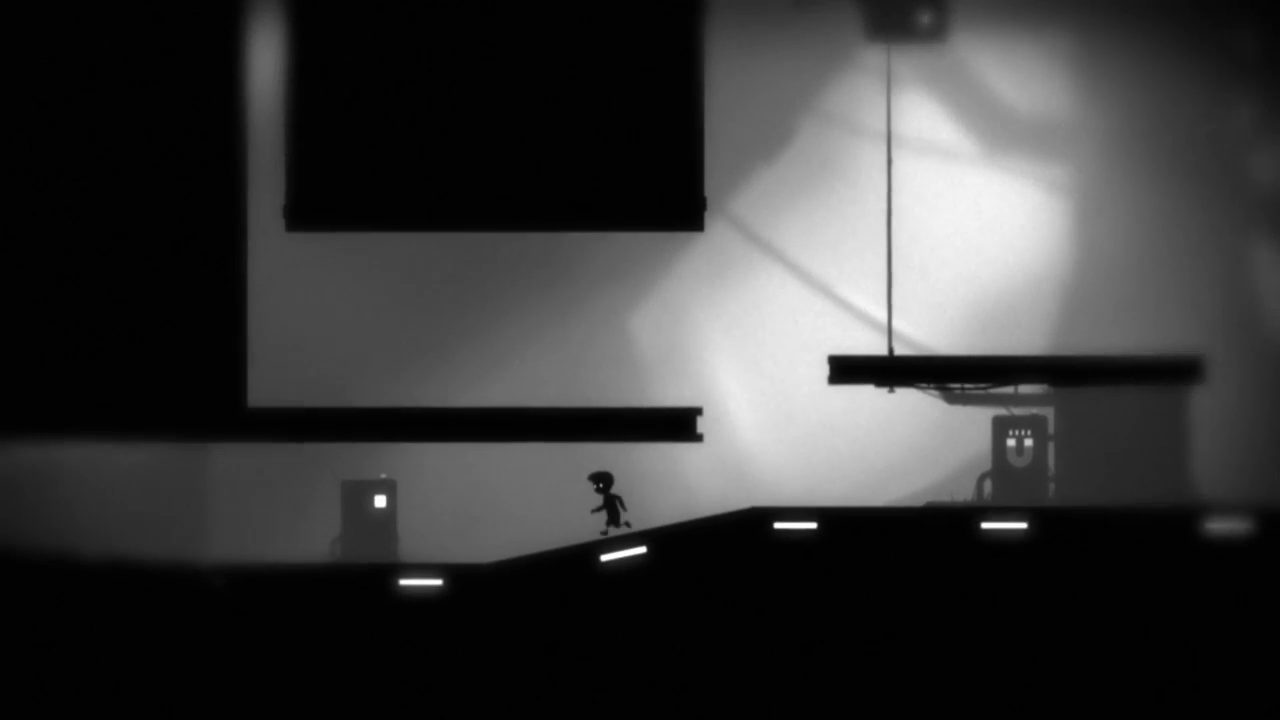
{"action": "key", "text": "Left"}
{"action": "key", "text": "Left"}
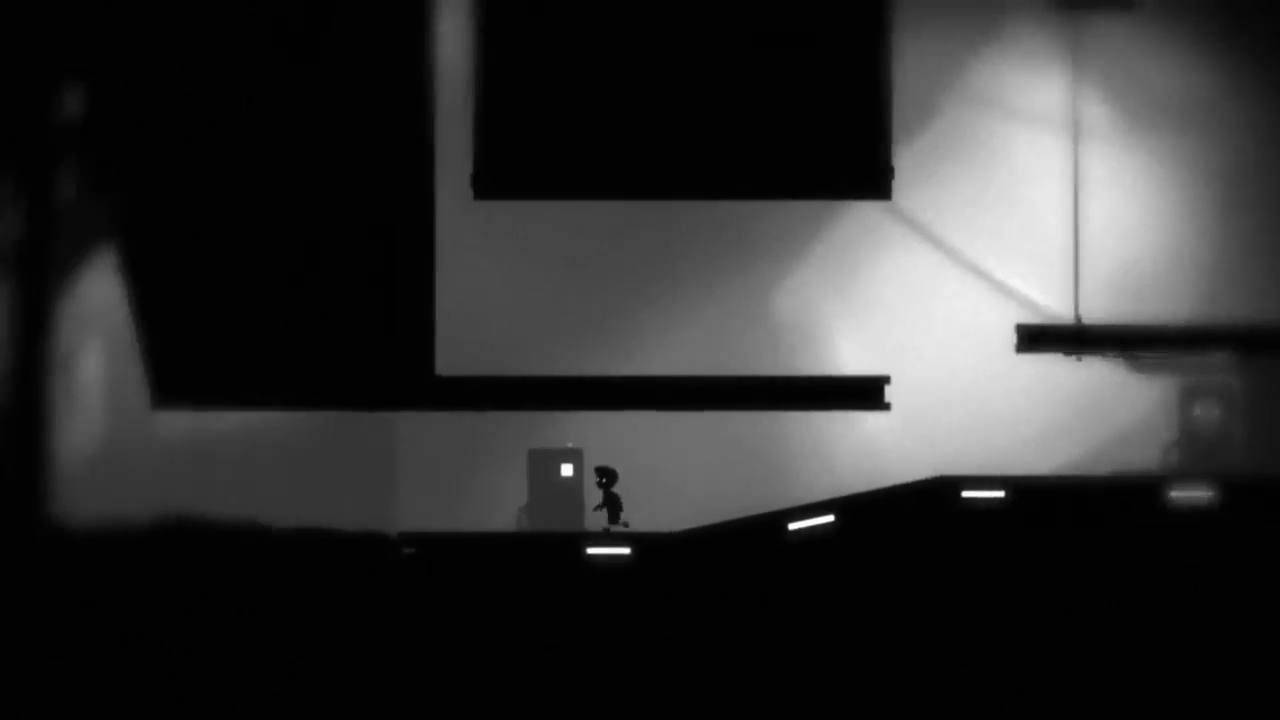
{"action": "key", "text": "Right"}
{"action": "key", "text": "Right"}
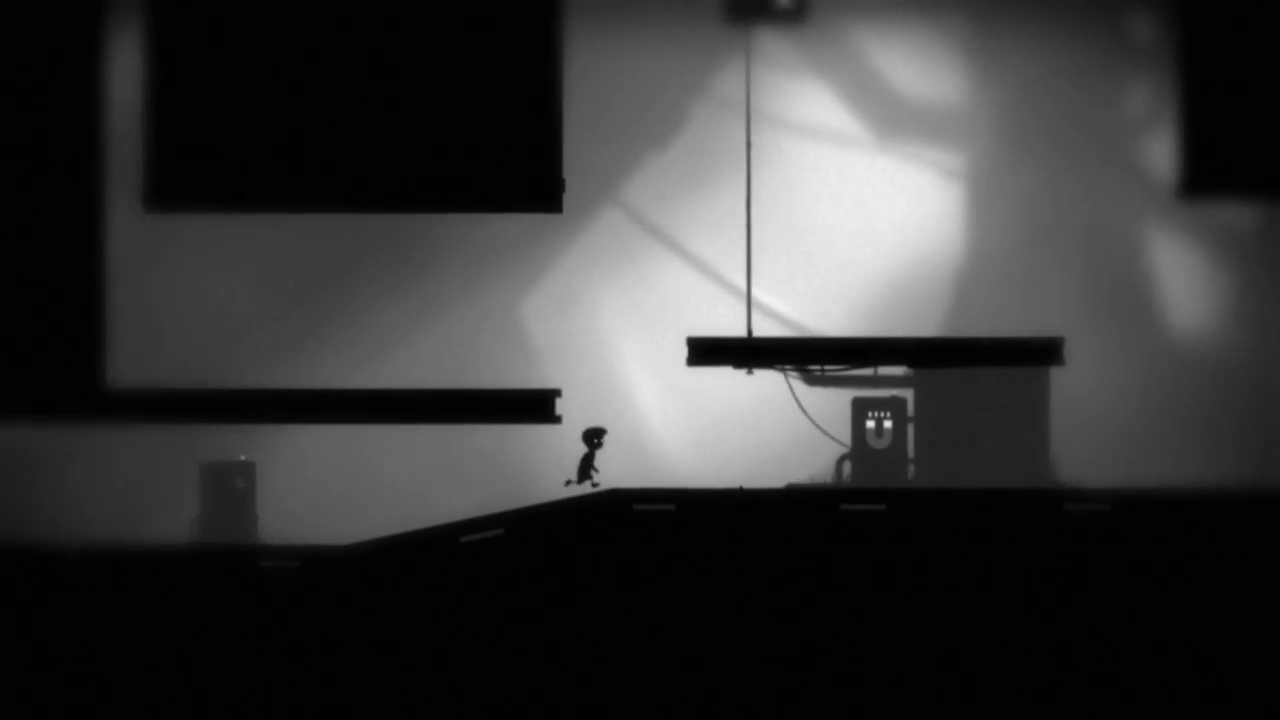
{"action": "key", "text": "Right"}
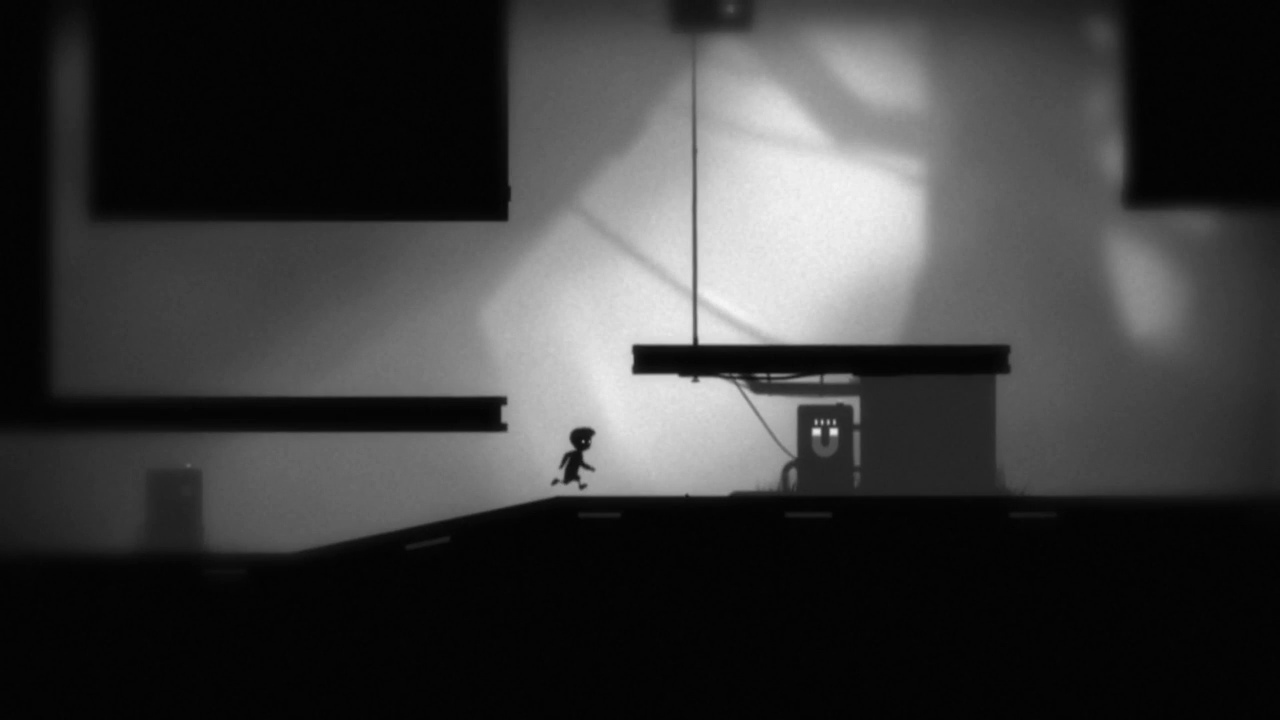
{"action": "key", "text": "Right"}
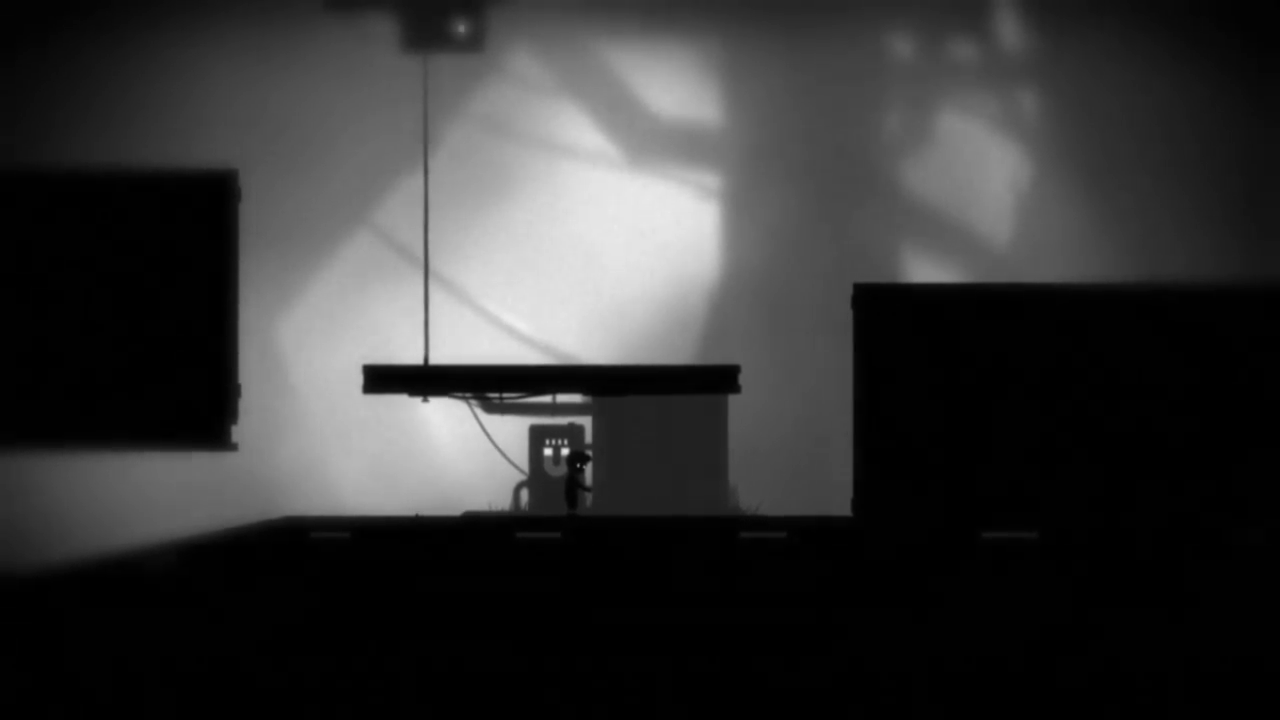
Walk left from the magnet box, turn to face right, then head left onto the ramp.
{"action": "key", "text": "Left"}
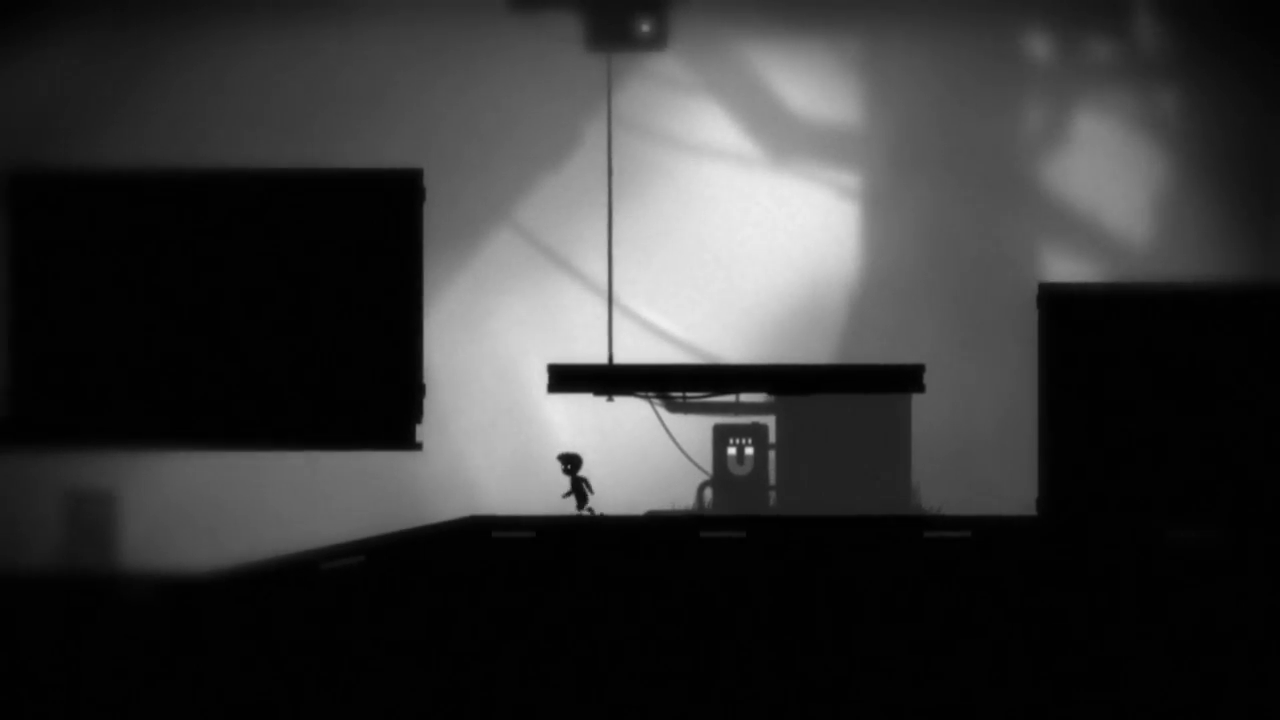
{"action": "key", "text": "Right"}
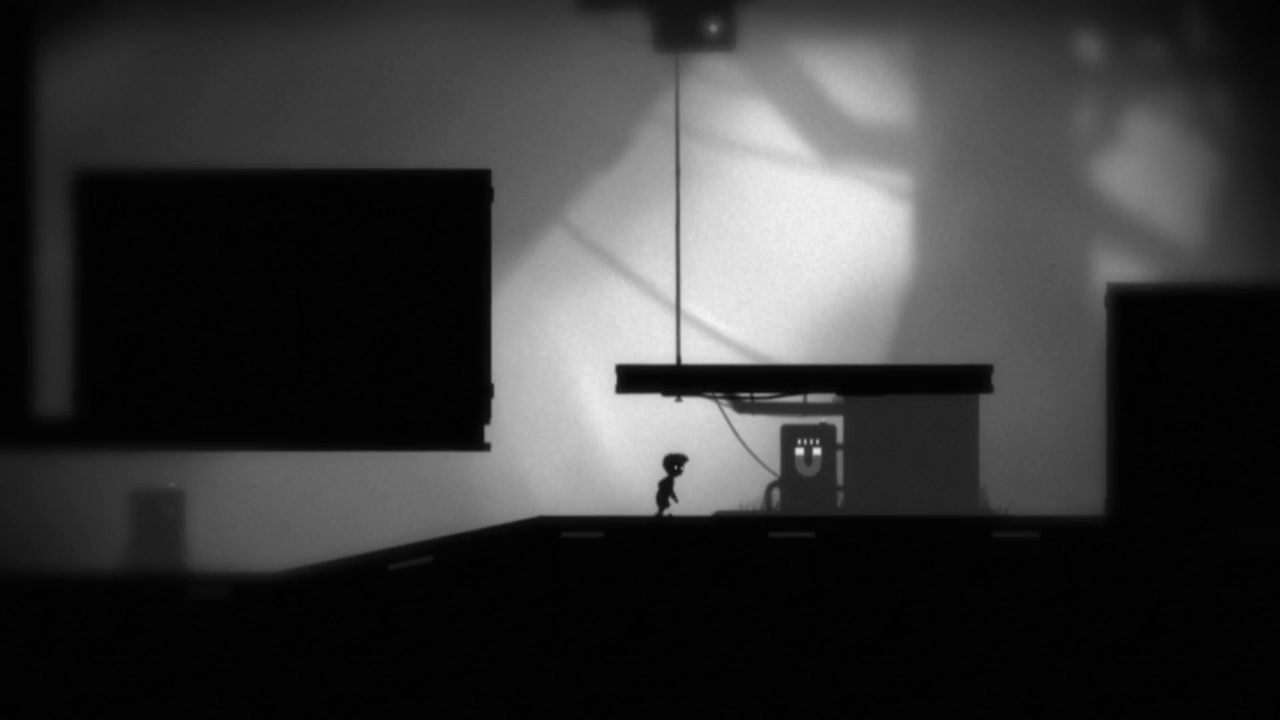
{"action": "key", "text": "Right"}
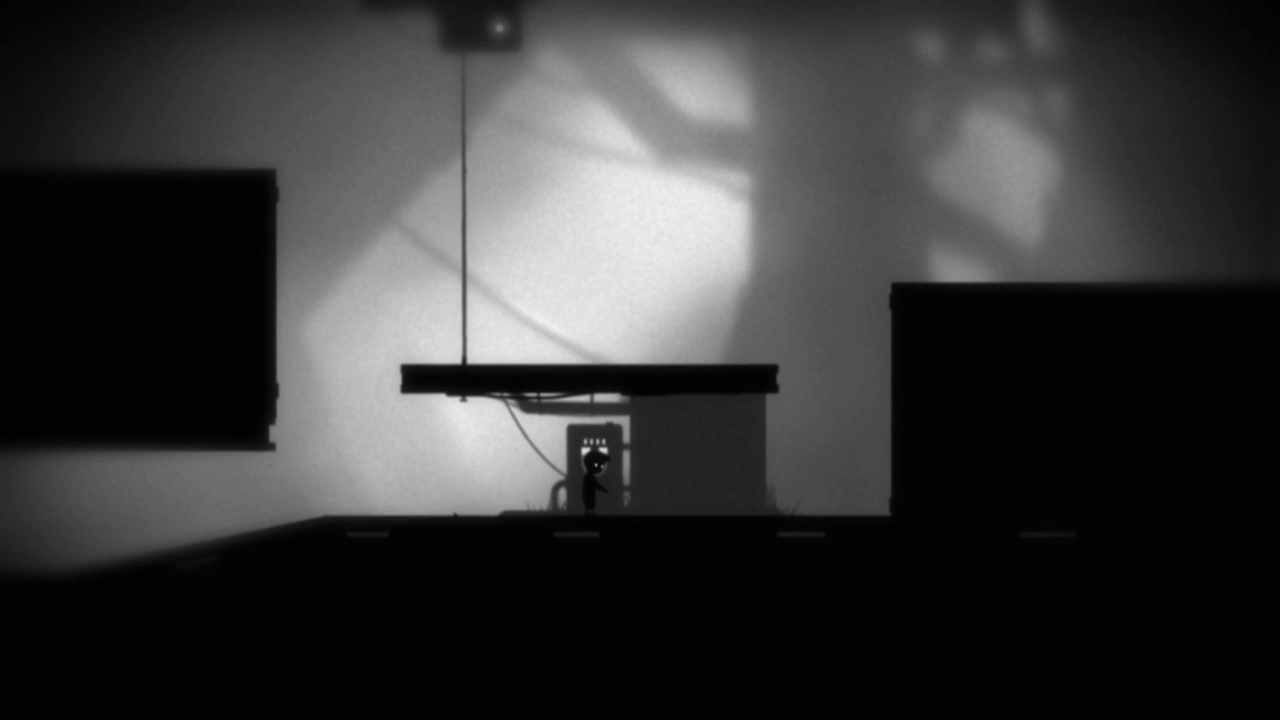
{"action": "key", "text": "Left"}
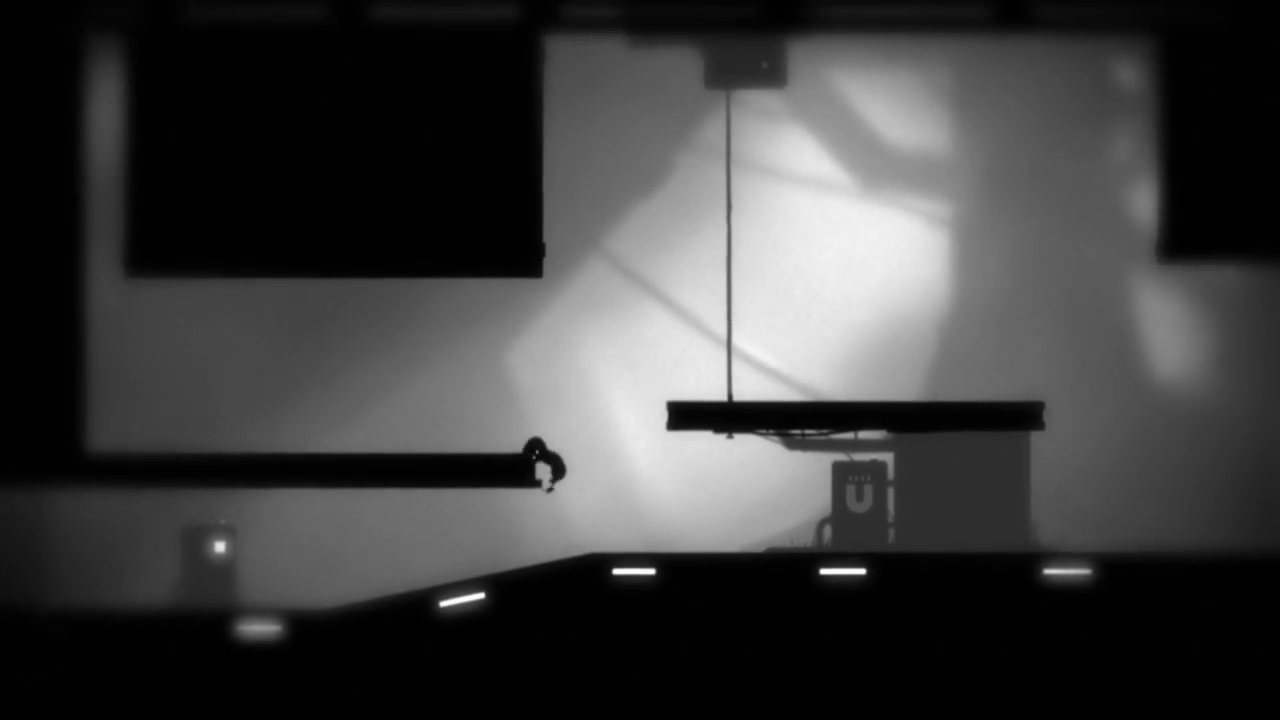
Climb the left ledge, leap to the hanging platform, drop off and walk left toward the ramp.
{"action": "key", "text": "Right"}
{"action": "key", "text": "Up"}
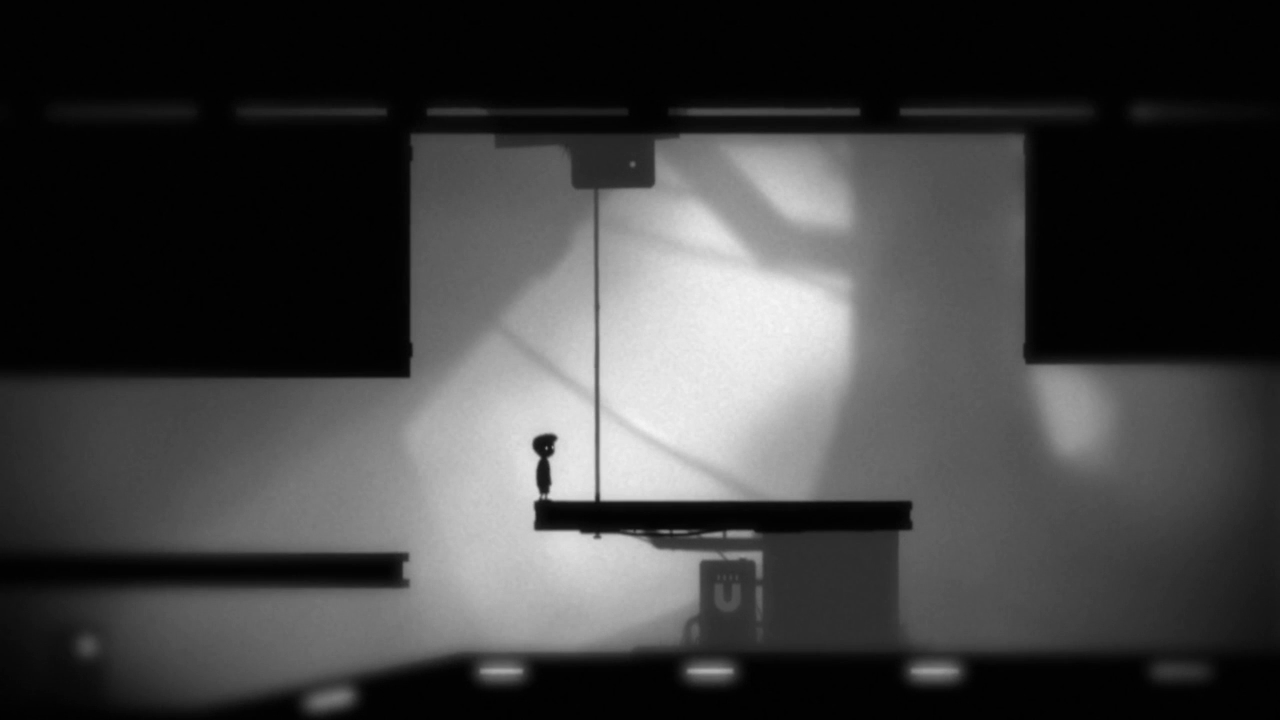
{"action": "key", "text": "Left"}
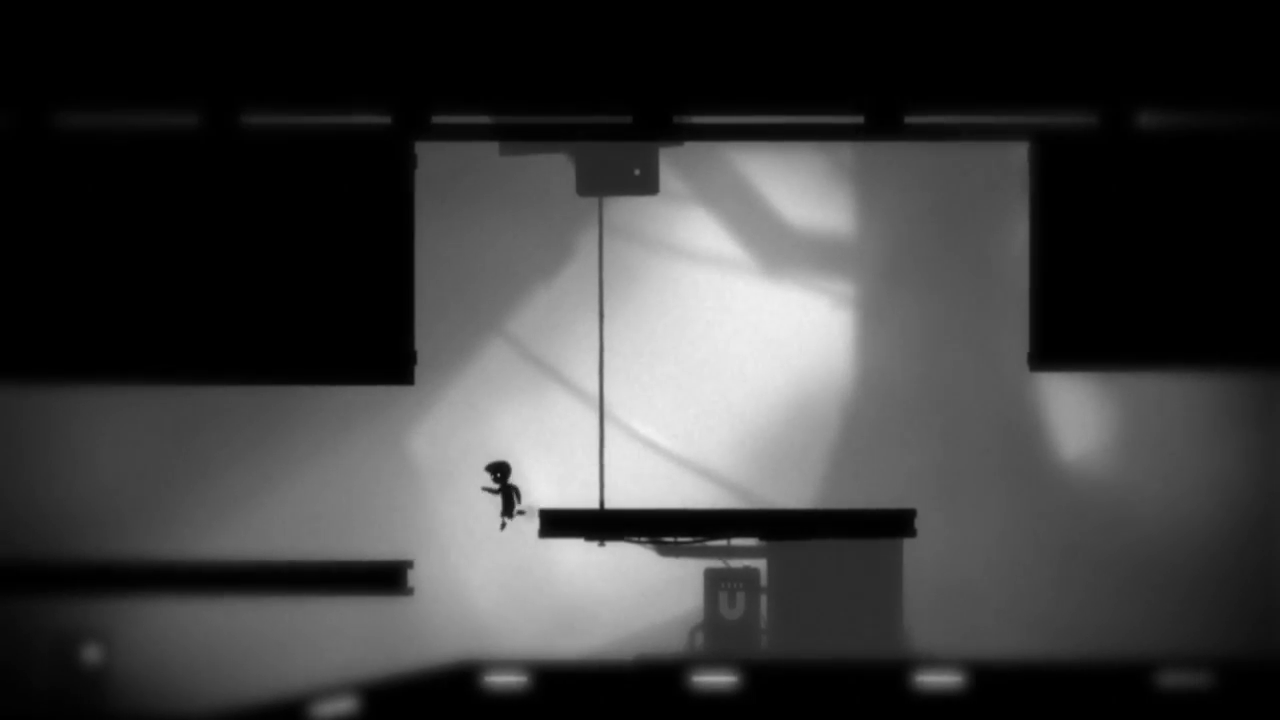
{"action": "key", "text": "Right"}
{"action": "key", "text": "Right"}
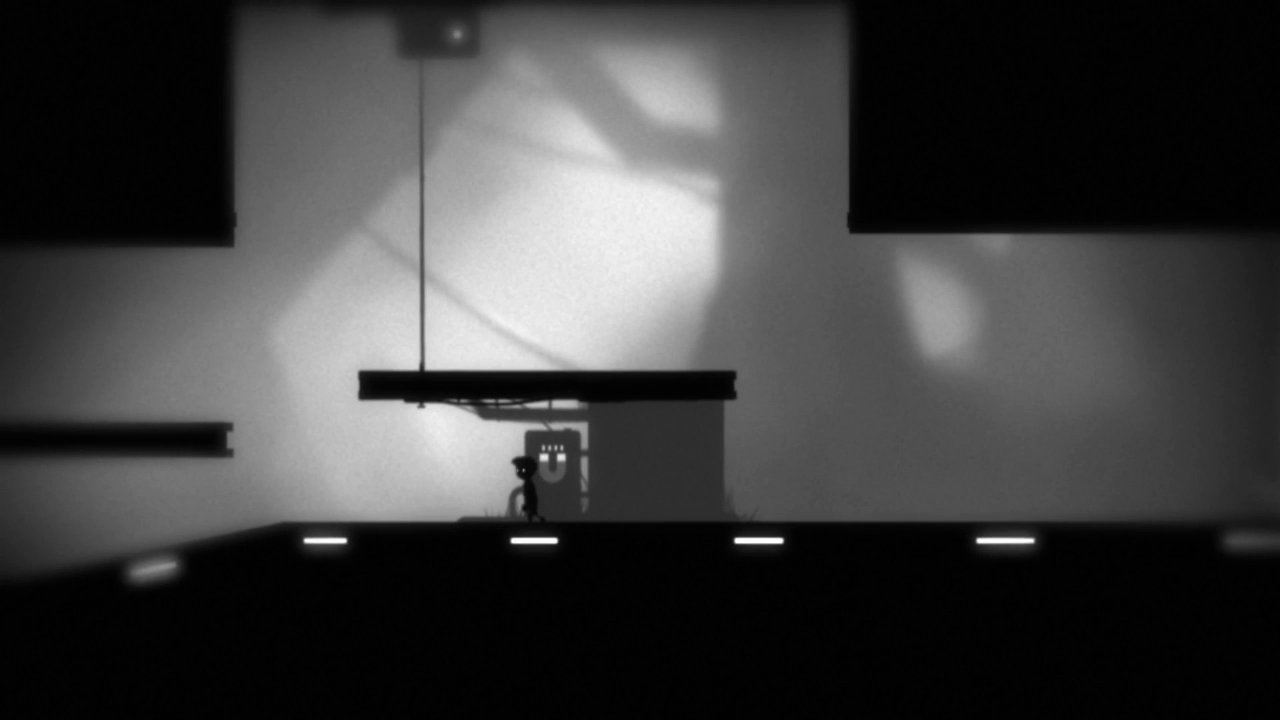
{"action": "key", "text": "Left"}
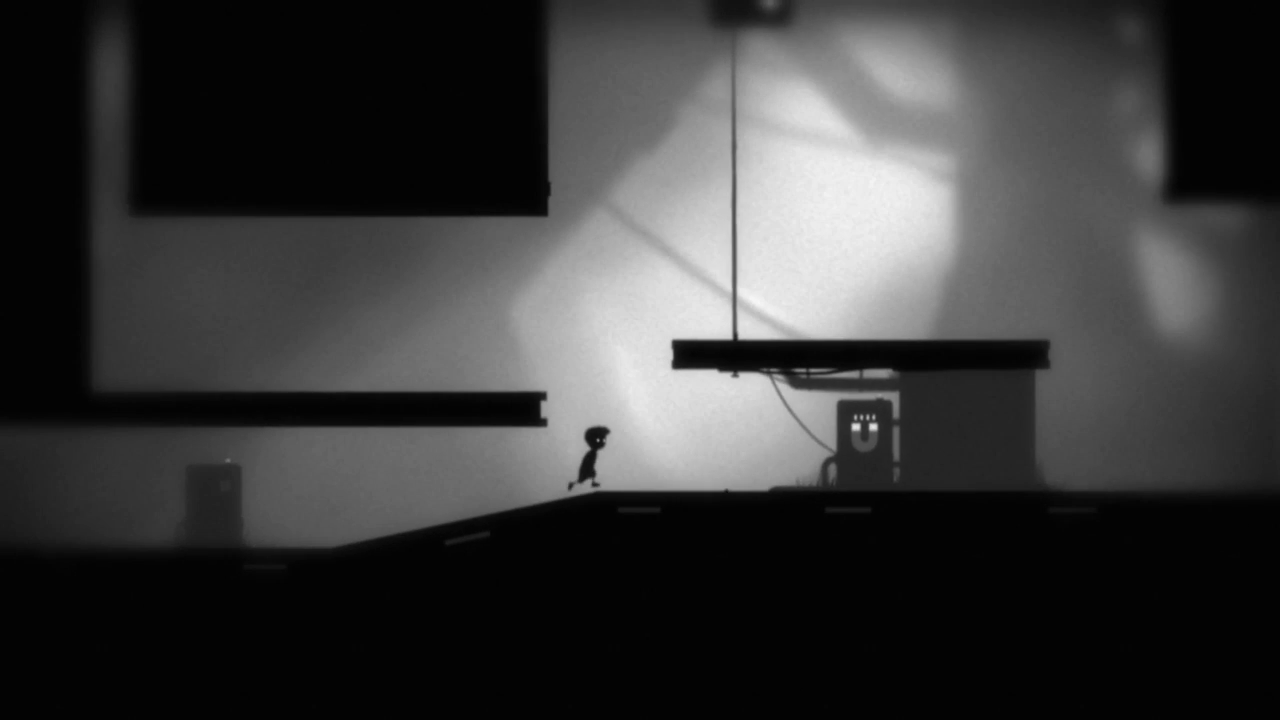
Jump repeatedly along the slope until the boy grabs the left beam's end and climbs on.
{"action": "key", "text": "Up"}
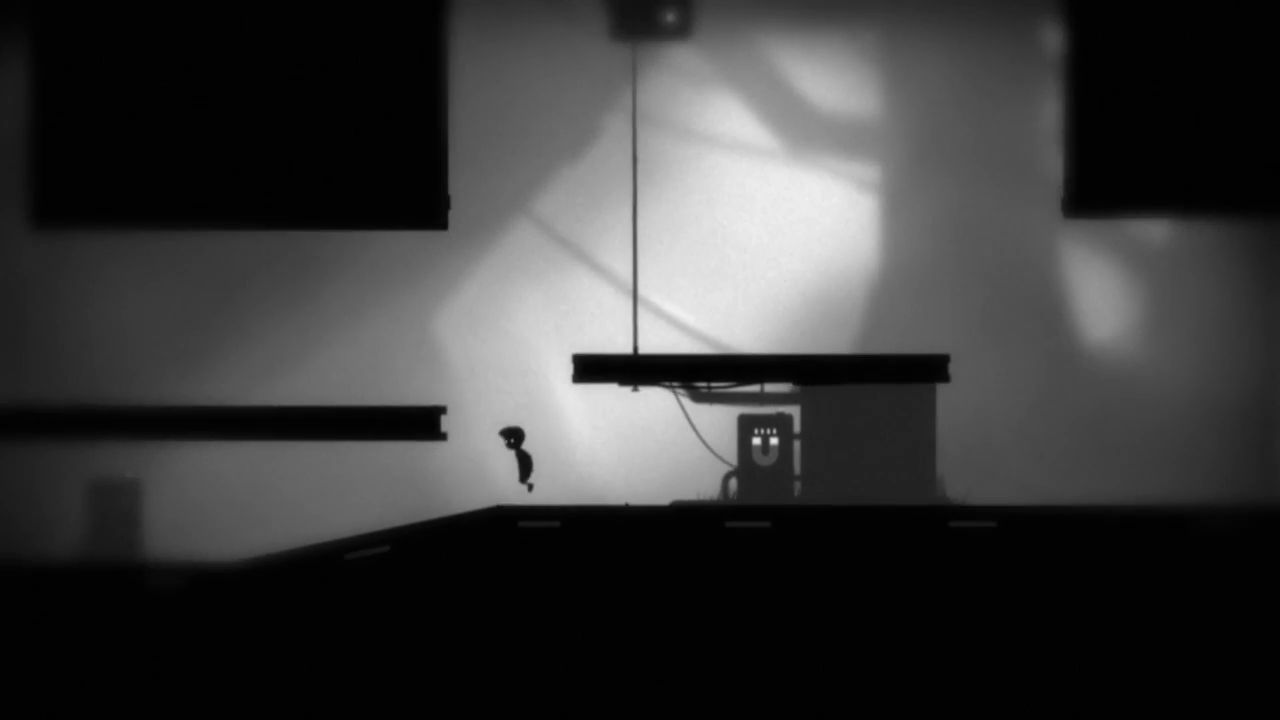
{"action": "key", "text": "Left"}
{"action": "key", "text": "Up"}
{"action": "key", "text": "Left"}
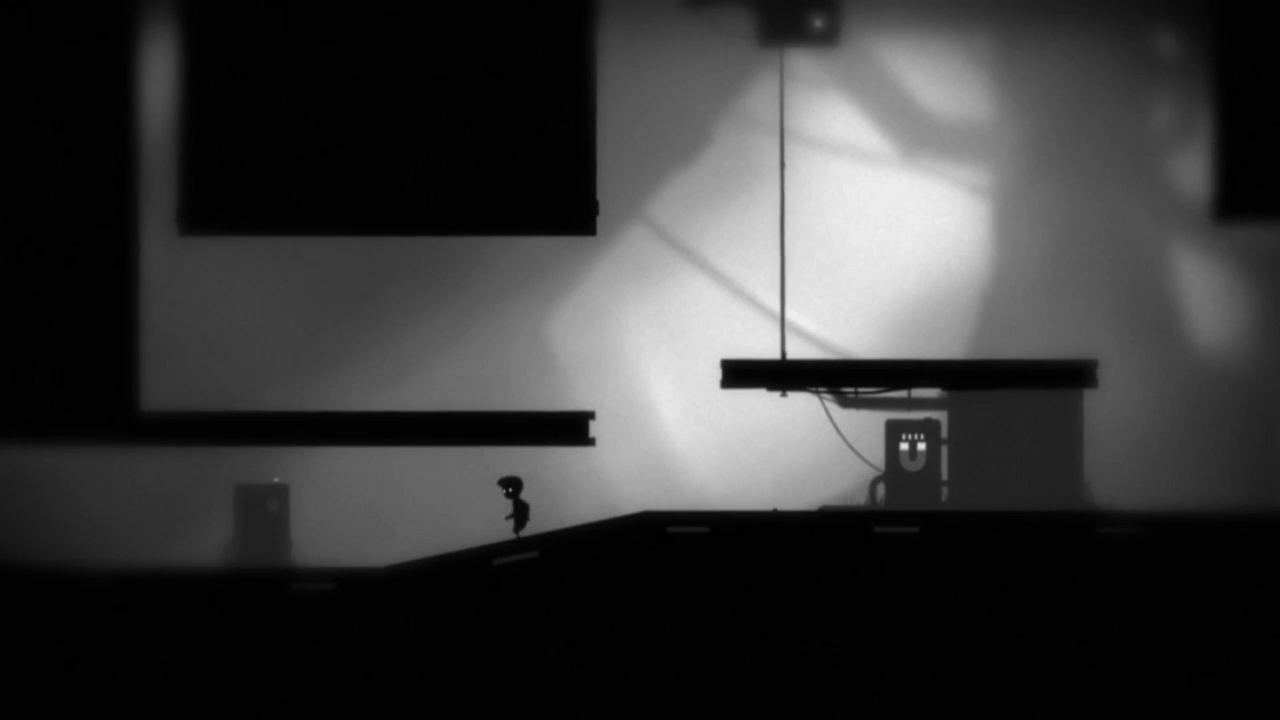
{"action": "key", "text": "Right"}
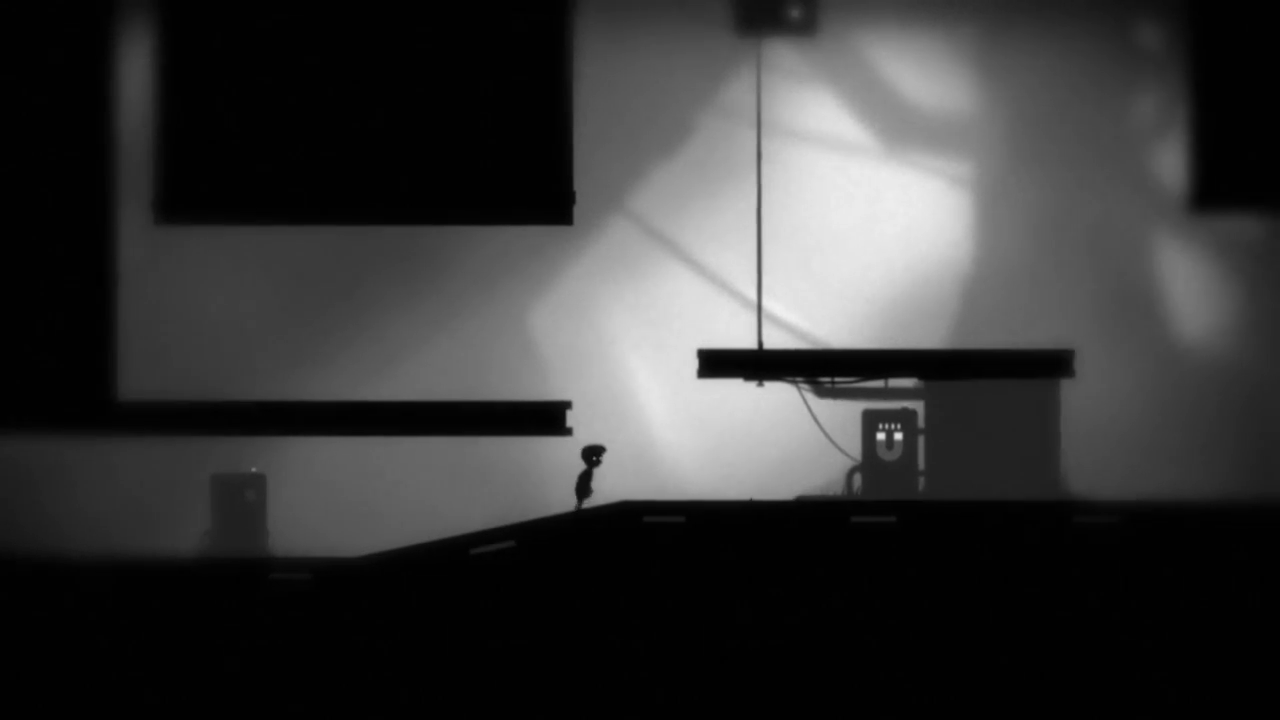
{"action": "key", "text": "Right"}
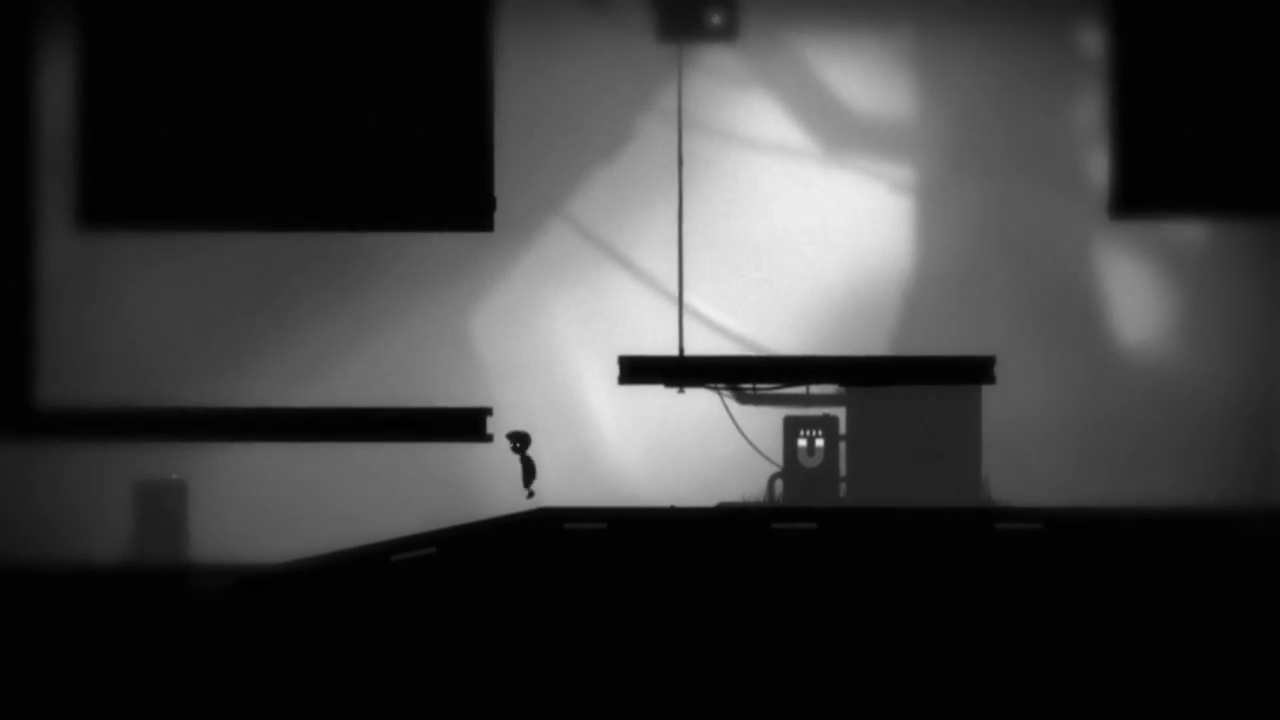
{"action": "key", "text": "Up"}
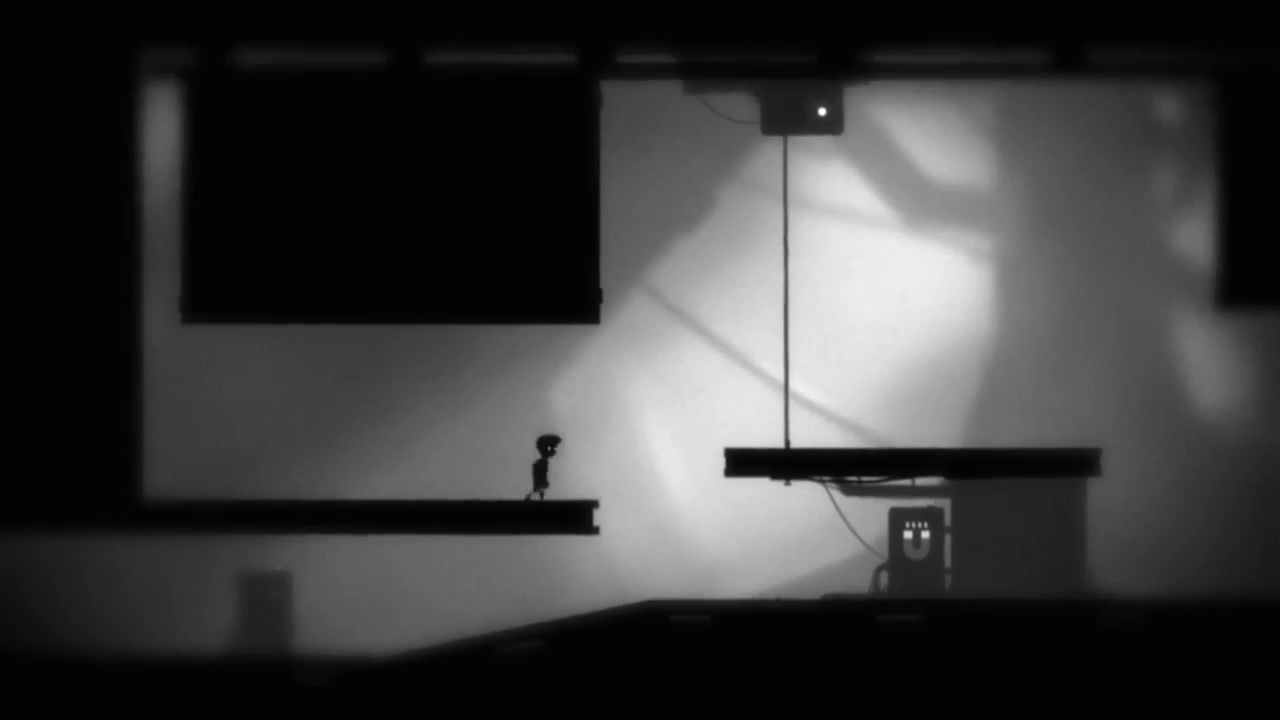
Jump onto the hanging platform, walk right, leap onto the rope and drop back.
{"action": "key", "text": "Right"}
{"action": "key", "text": "Up"}
{"action": "key", "text": "Right"}
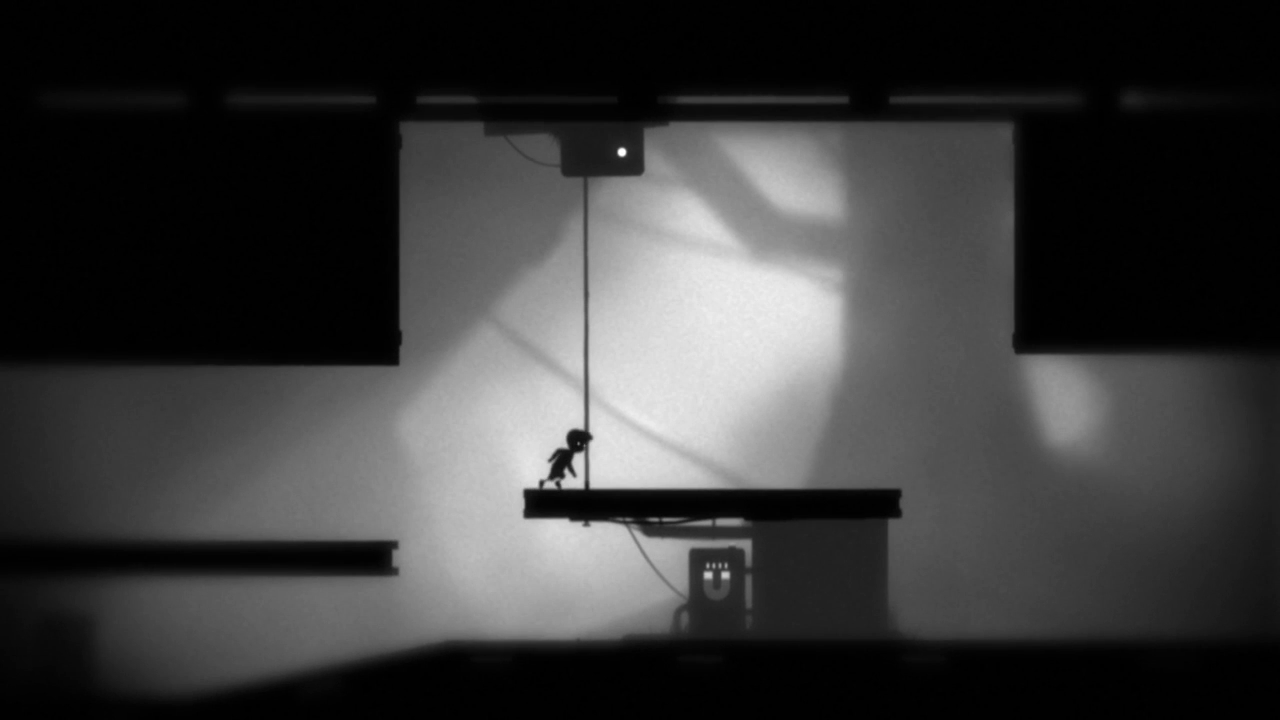
{"action": "key", "text": "Up"}
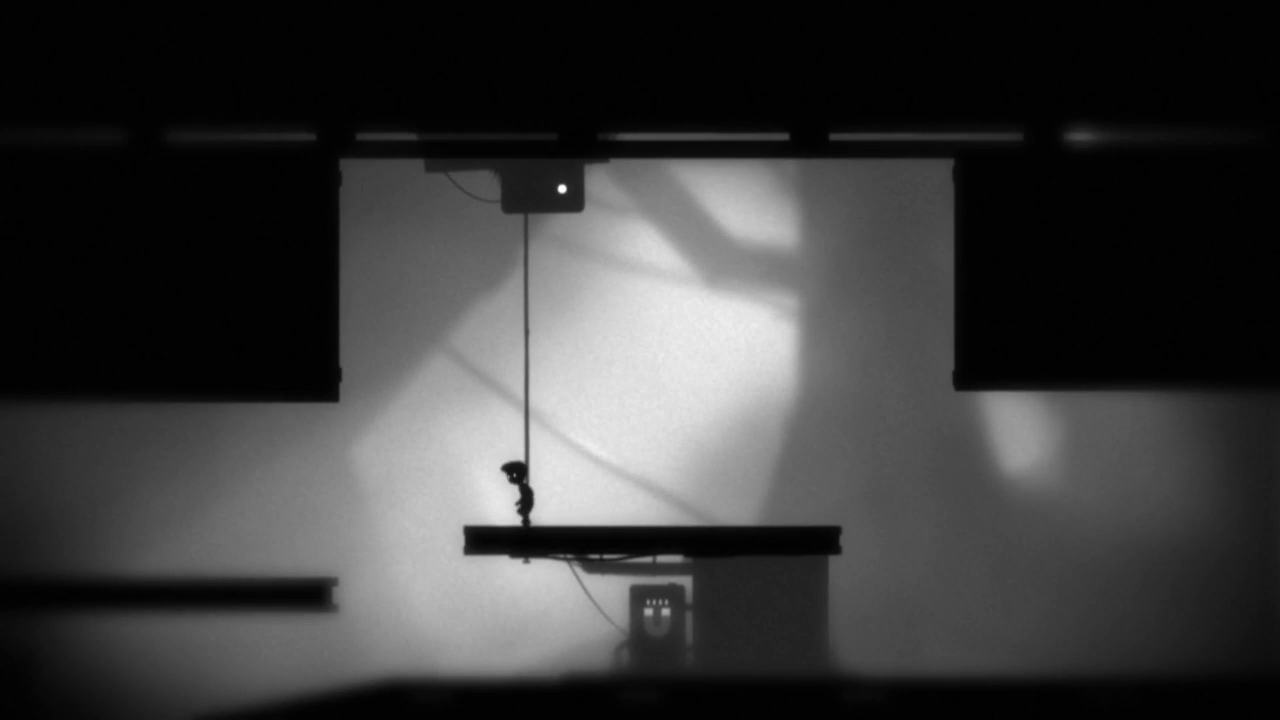
{"action": "key", "text": "Right"}
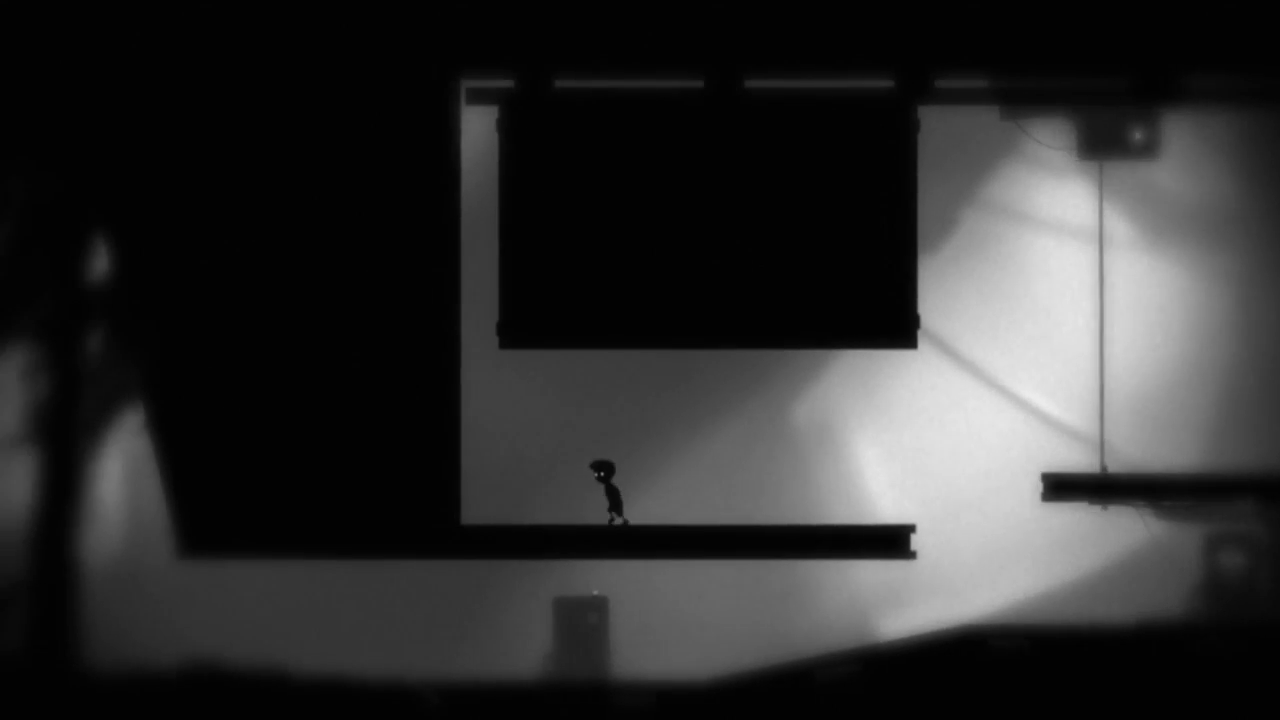
Jump onto the hanging platform again, drop off its left edge and run left along the floor.
{"action": "key", "text": "Right"}
{"action": "key", "text": "Right"}
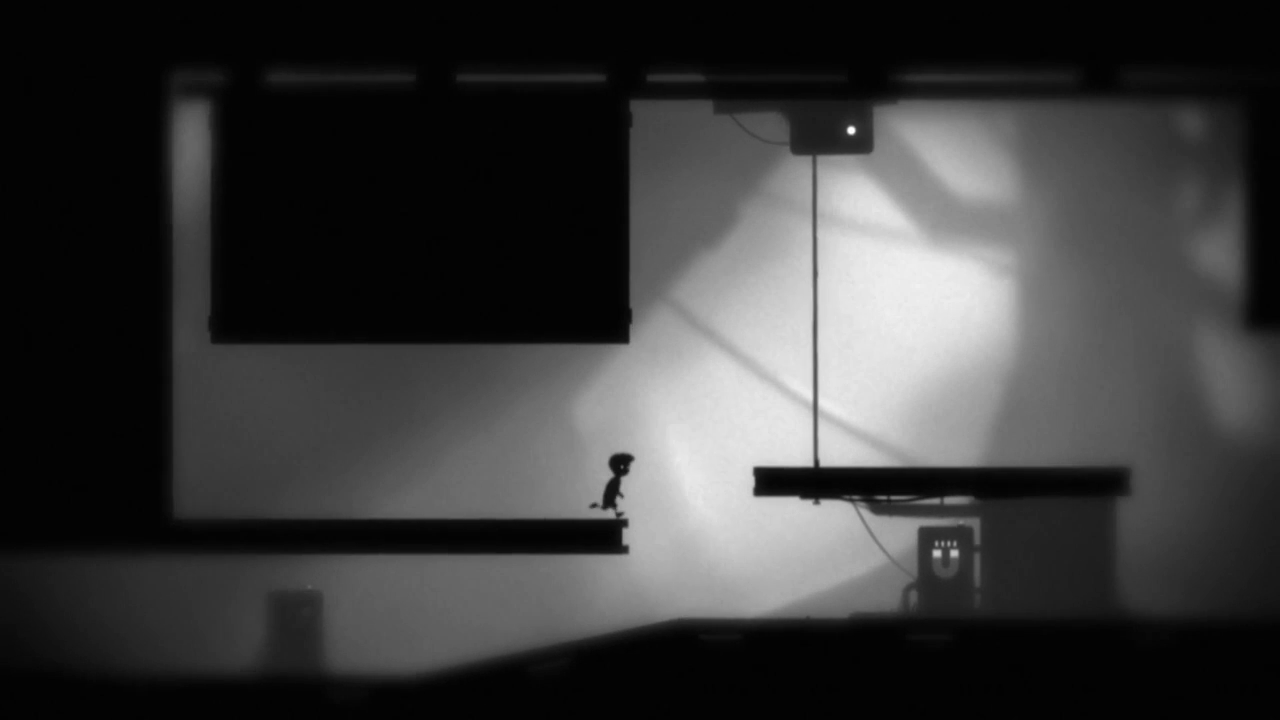
{"action": "key", "text": "Up"}
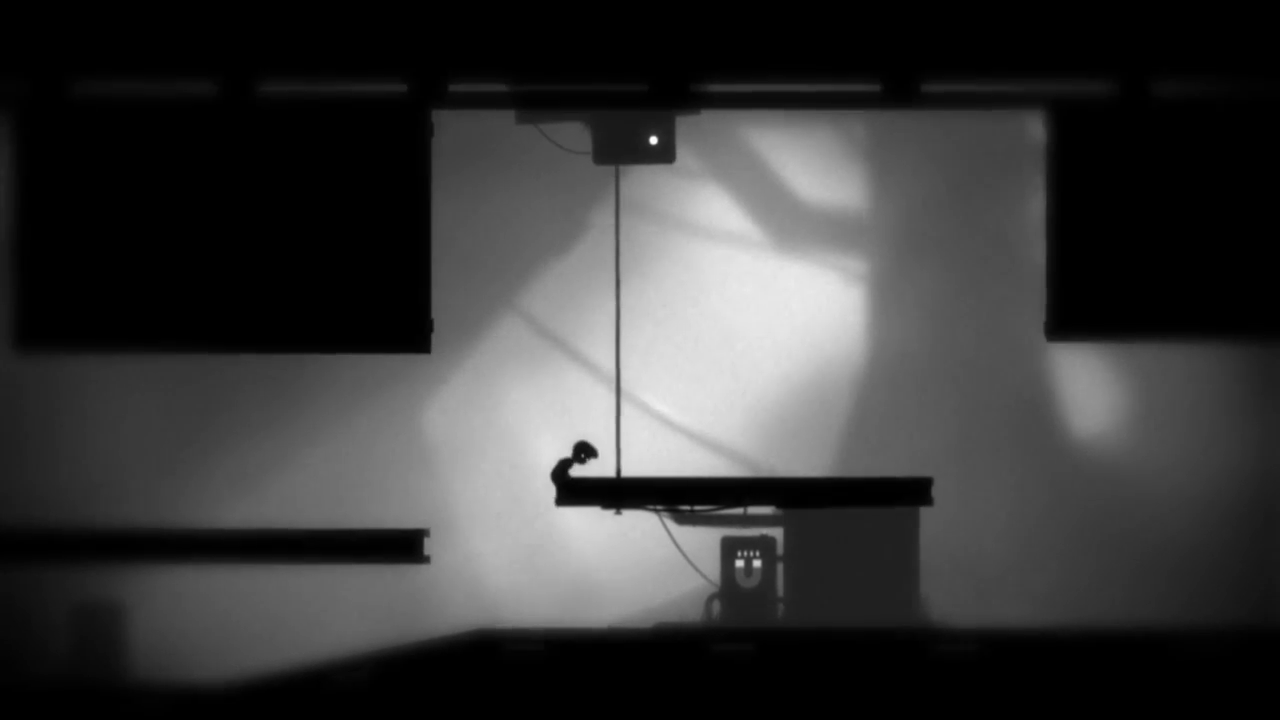
{"action": "key", "text": "Left"}
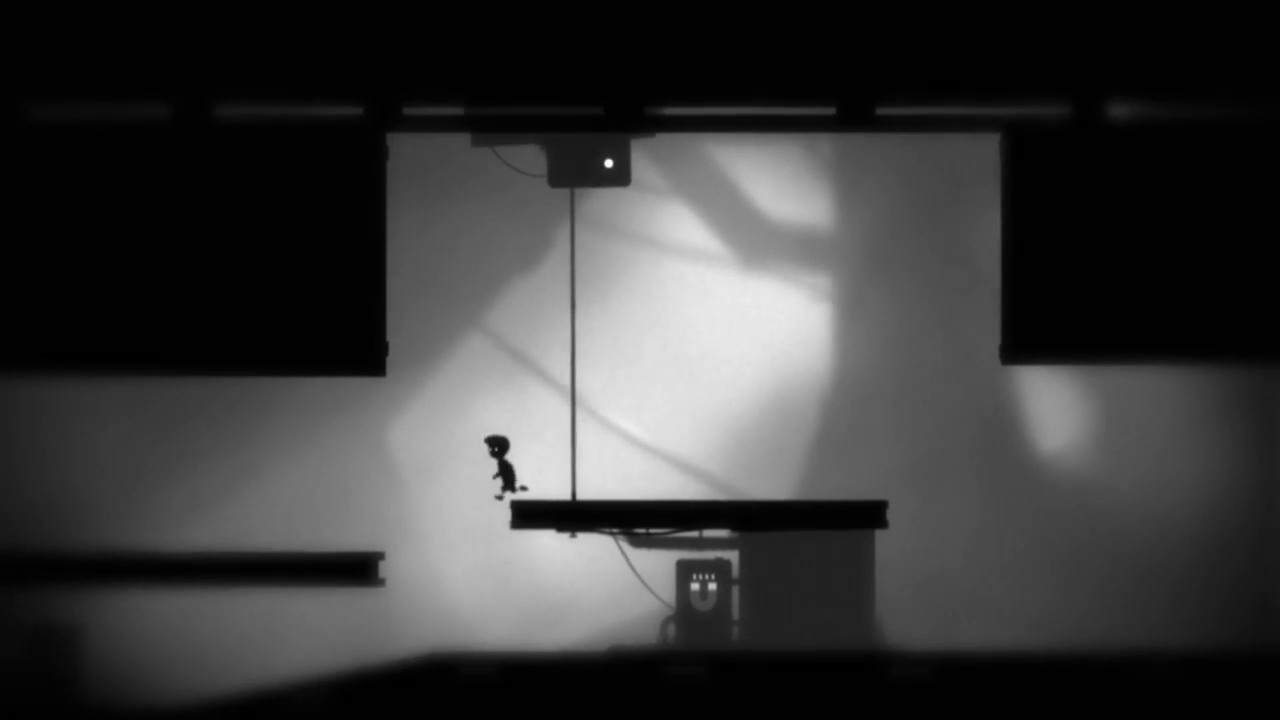
{"action": "key", "text": "Left"}
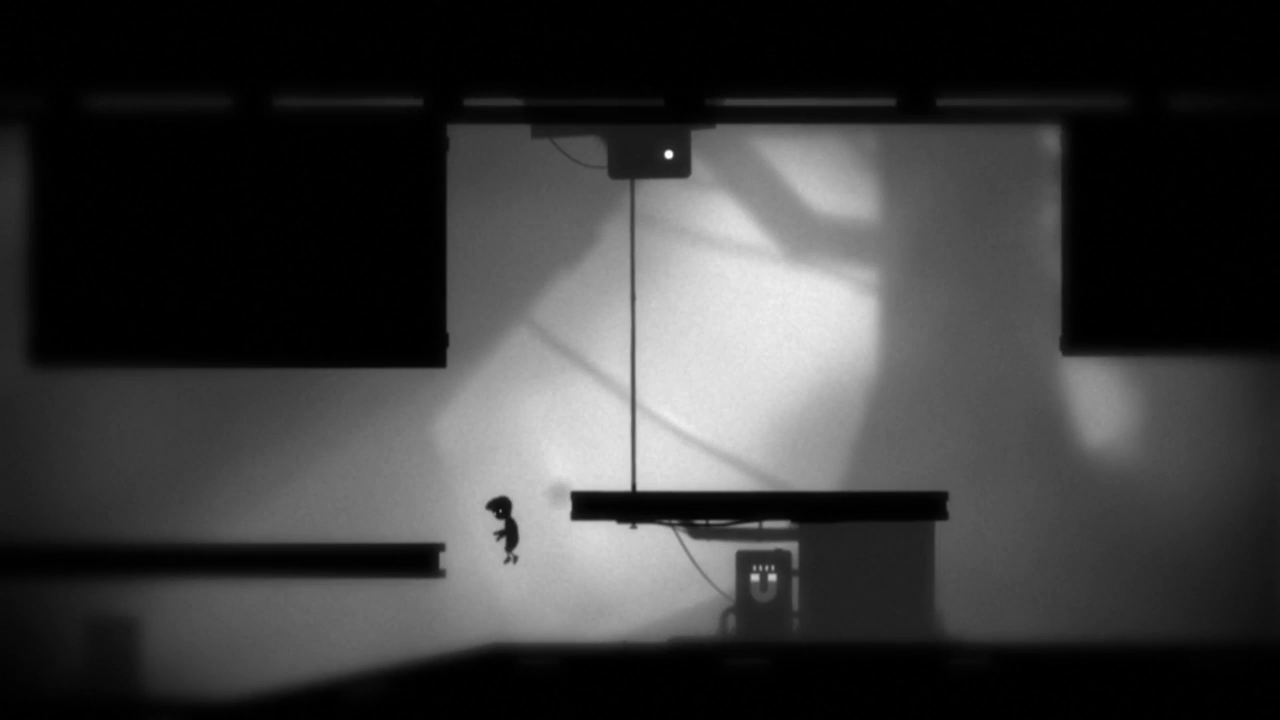
{"action": "key", "text": "Left"}
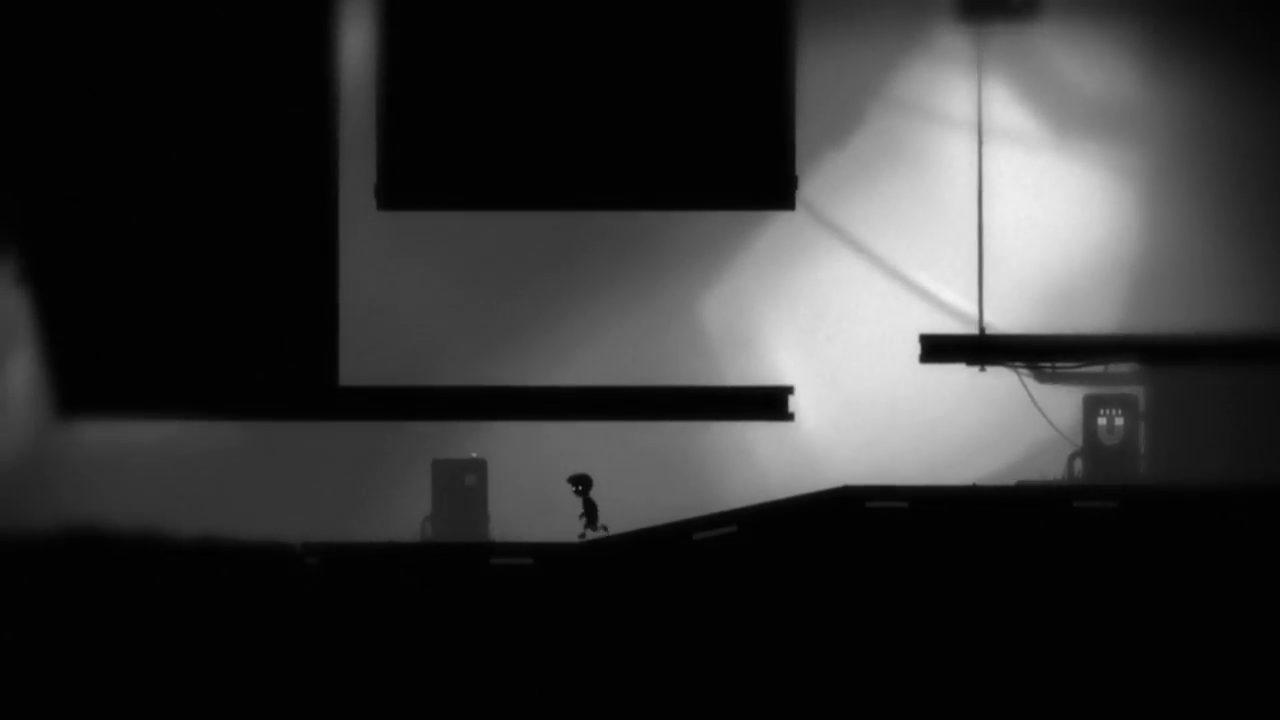
{"action": "key", "text": "Left"}
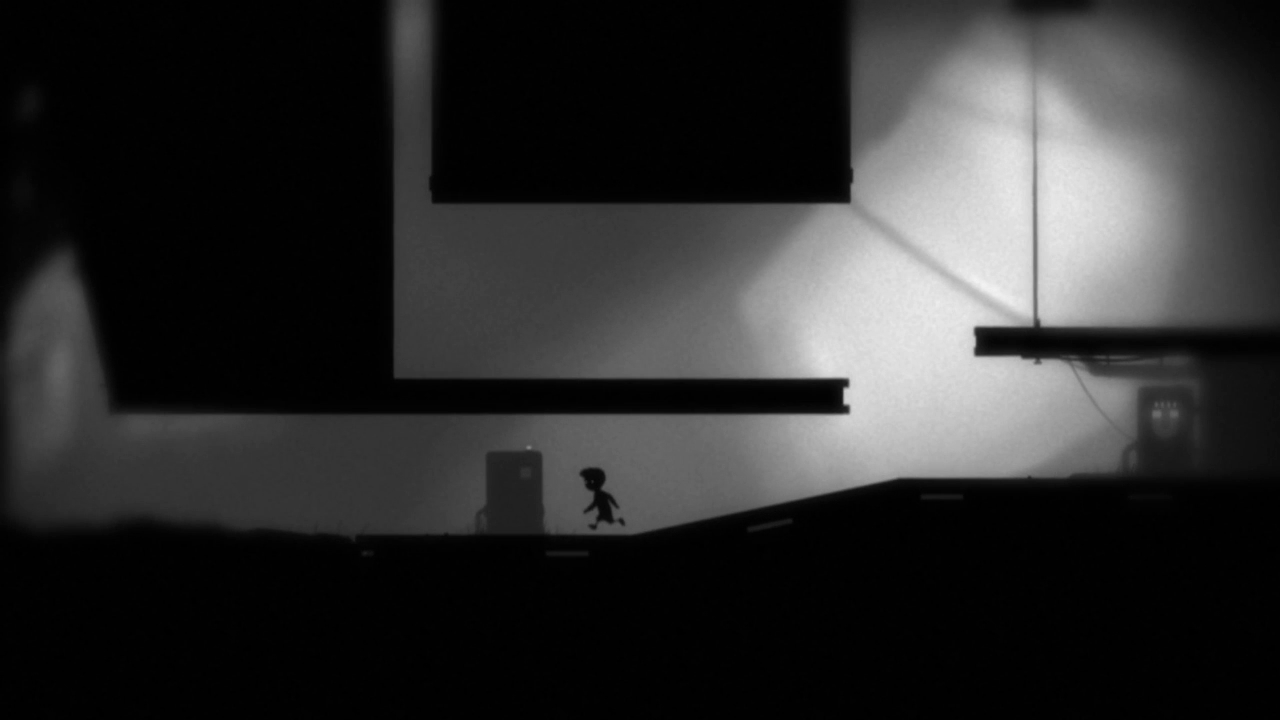
{"action": "key", "text": "Left"}
Walk the boy past the grey box up to the magnet machine, then back down to the box.
{"action": "key", "text": "Right"}
{"action": "key", "text": "Right"}
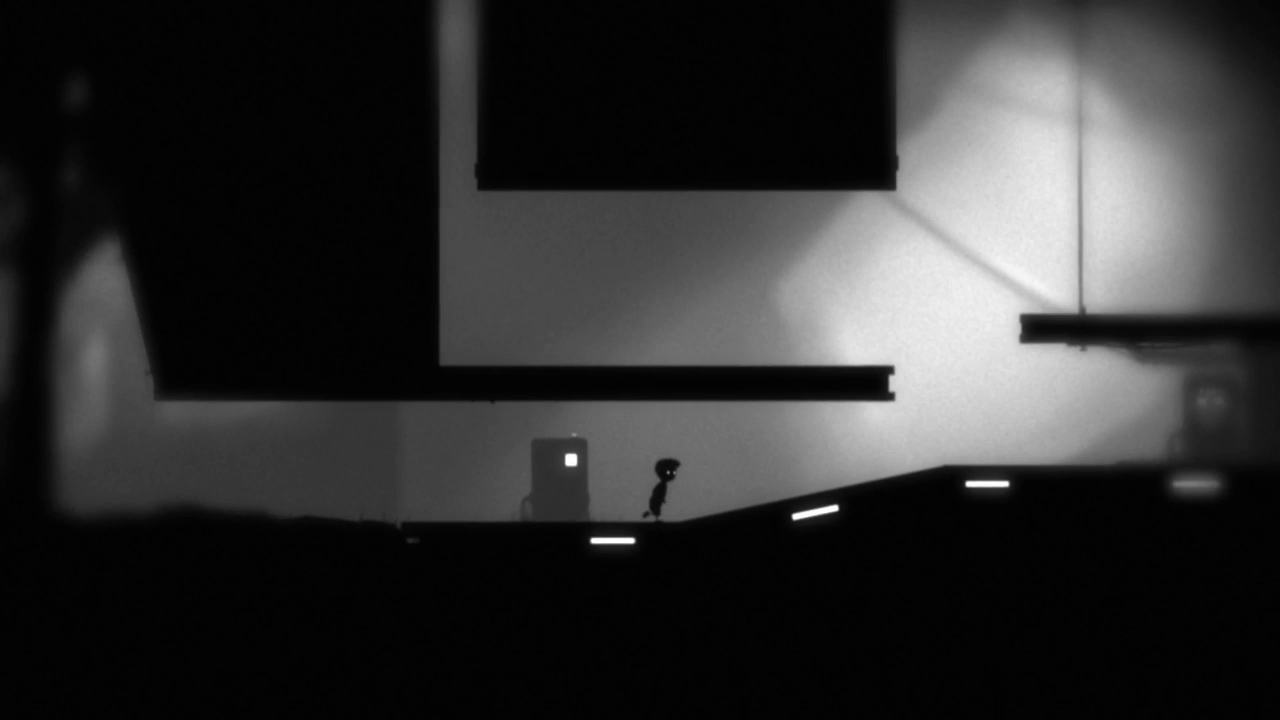
{"action": "key", "text": "Right"}
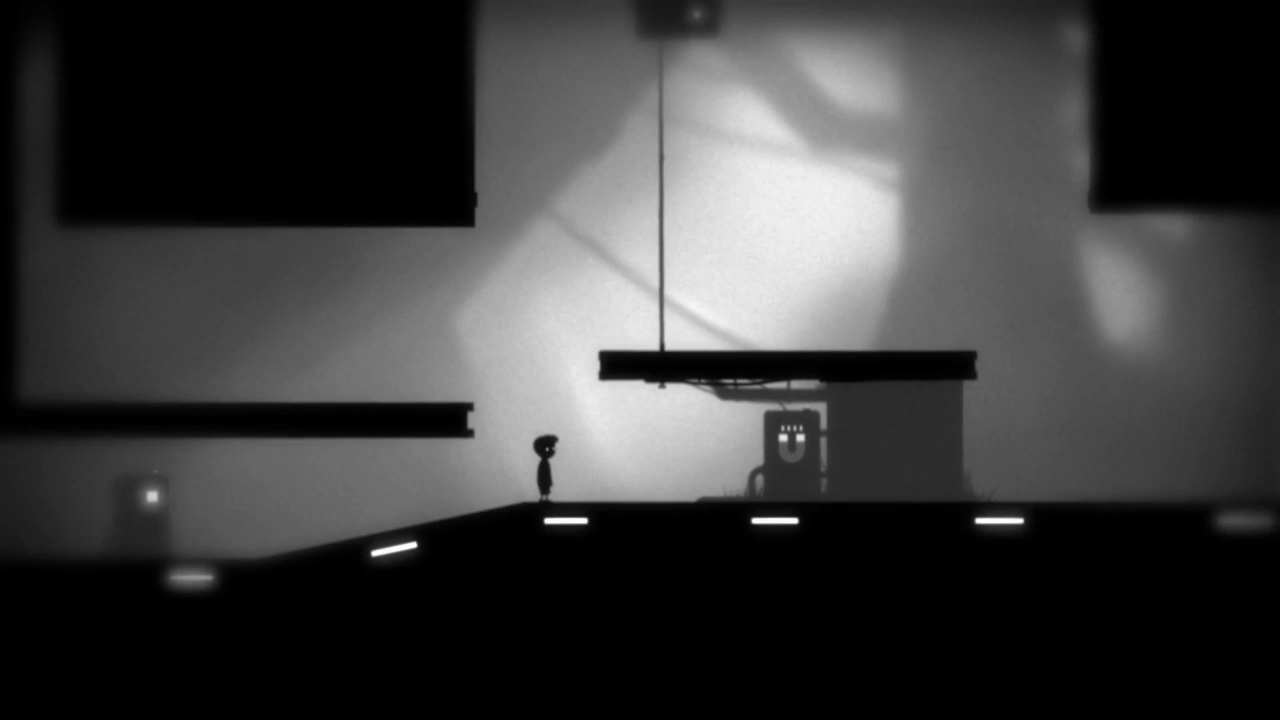
{"action": "key", "text": "Right"}
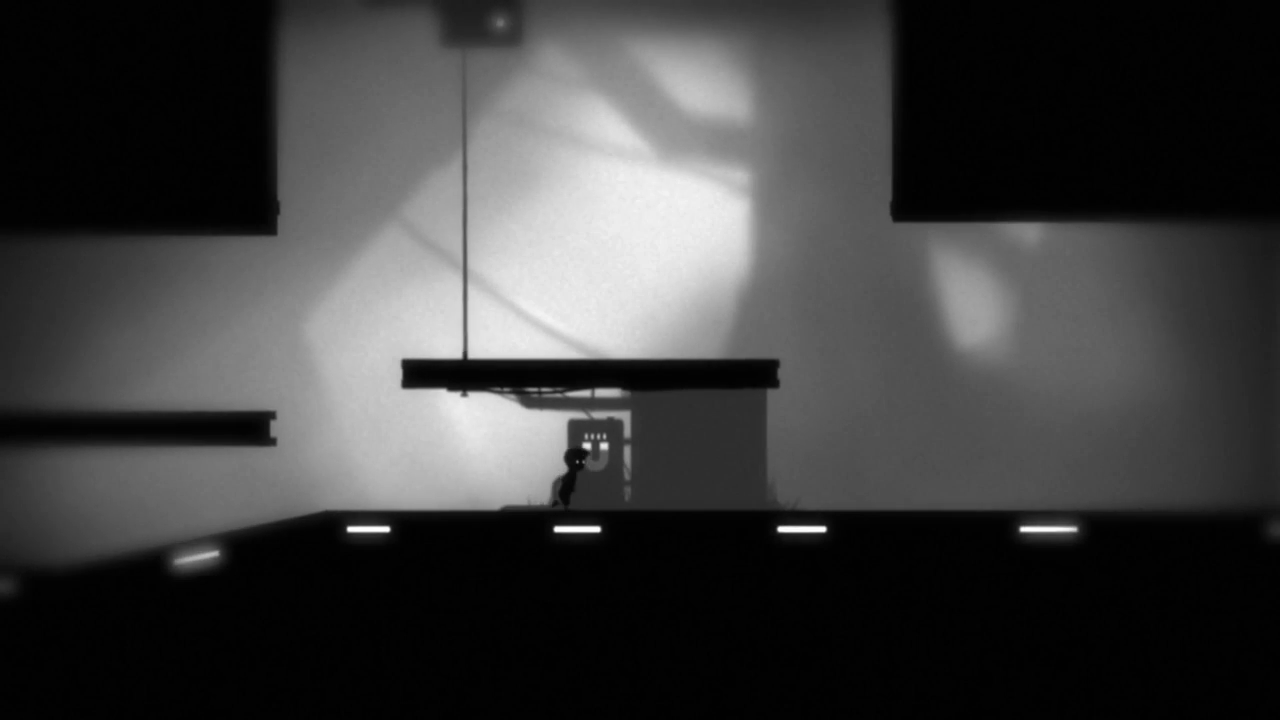
{"action": "key", "text": "Right"}
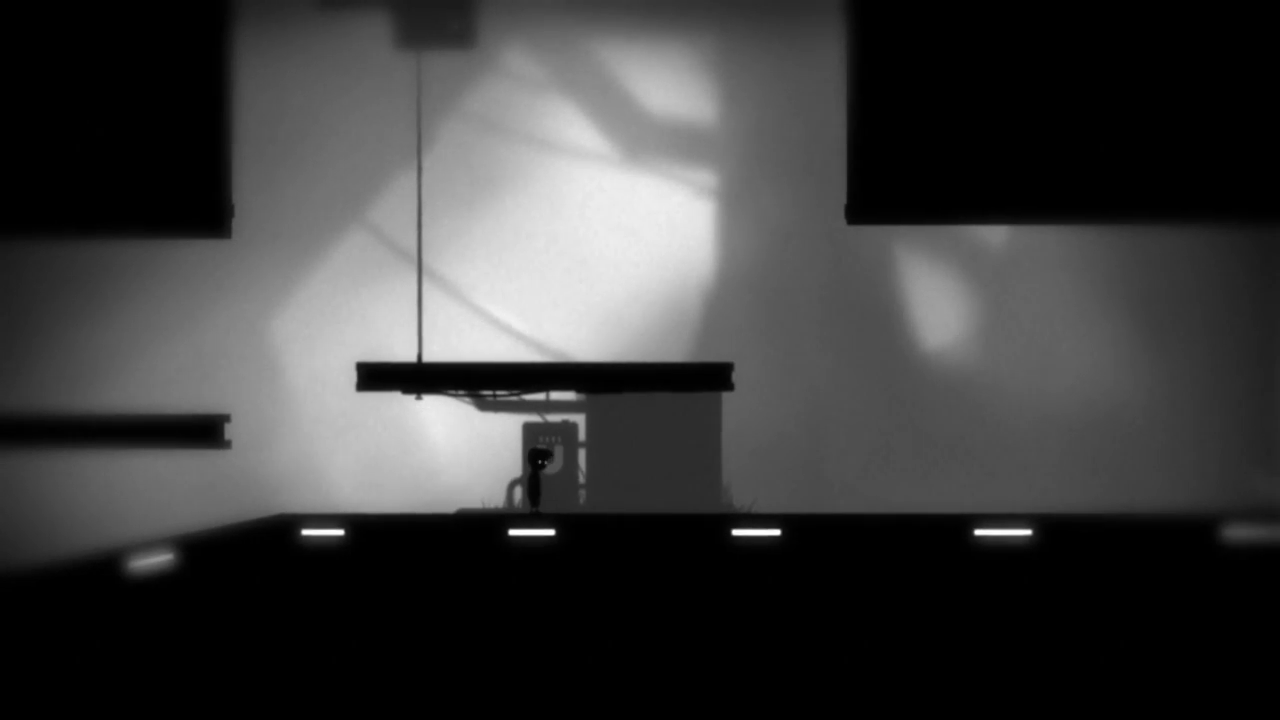
{"action": "key", "text": "Left"}
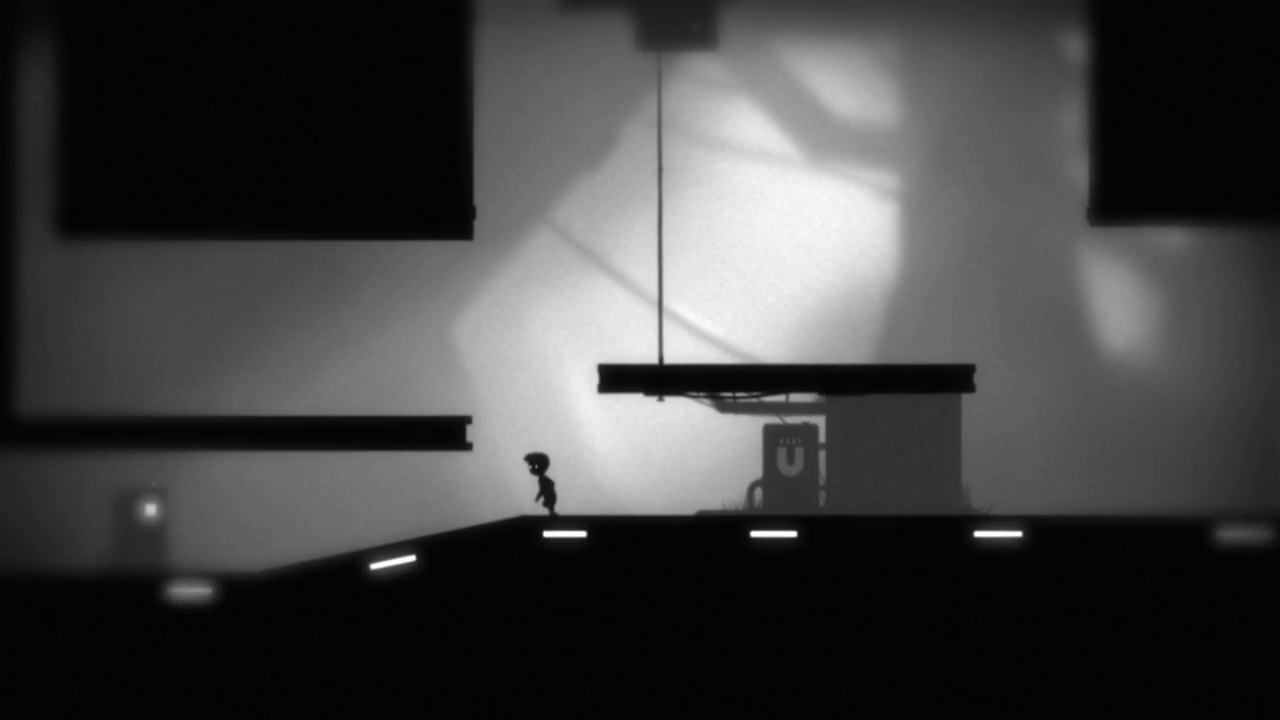
{"action": "key", "text": "Left"}
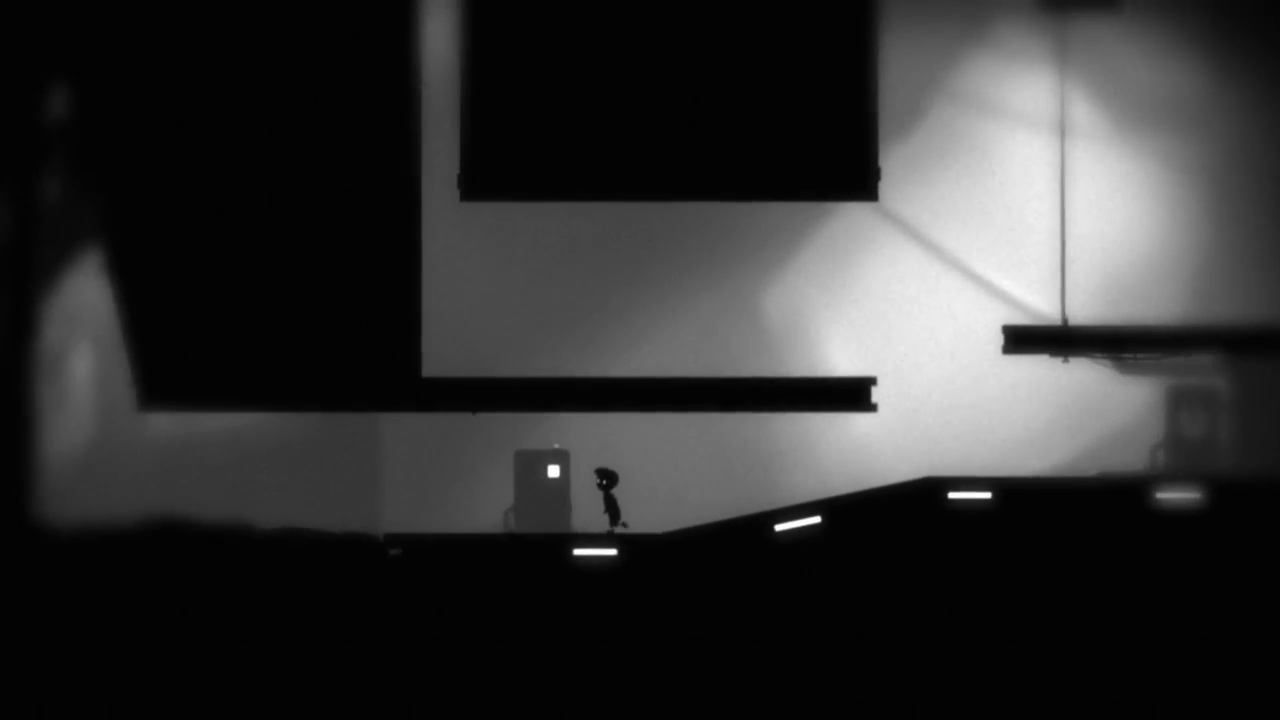
{"action": "key", "text": "Left"}
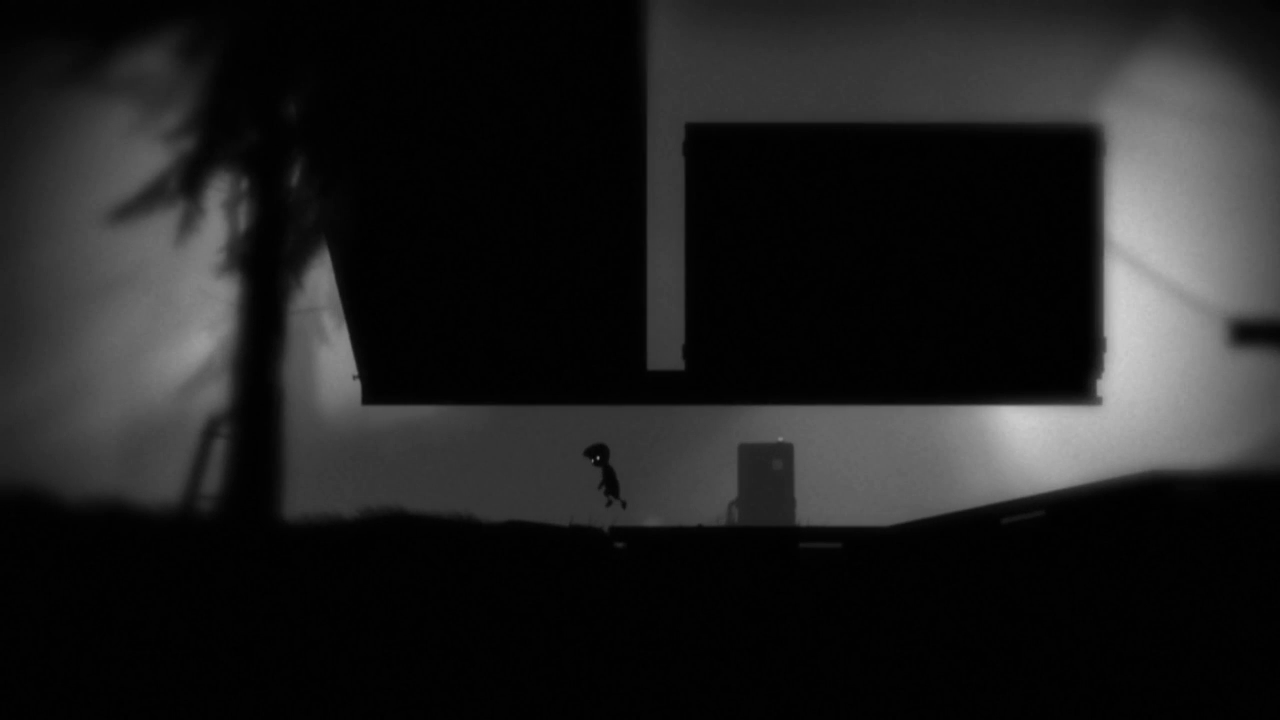
Walk left across the grass to the wall under the ladder, then back right past the crate.
{"action": "key", "text": "Left"}
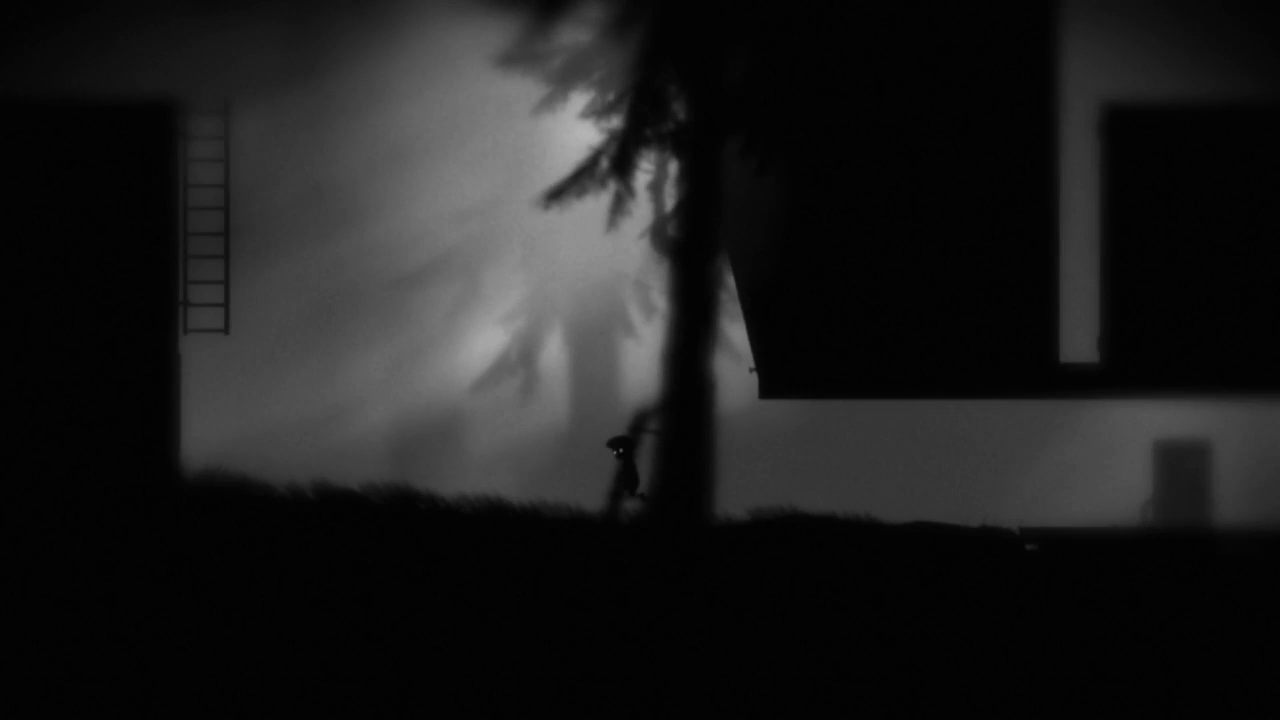
{"action": "key", "text": "Left"}
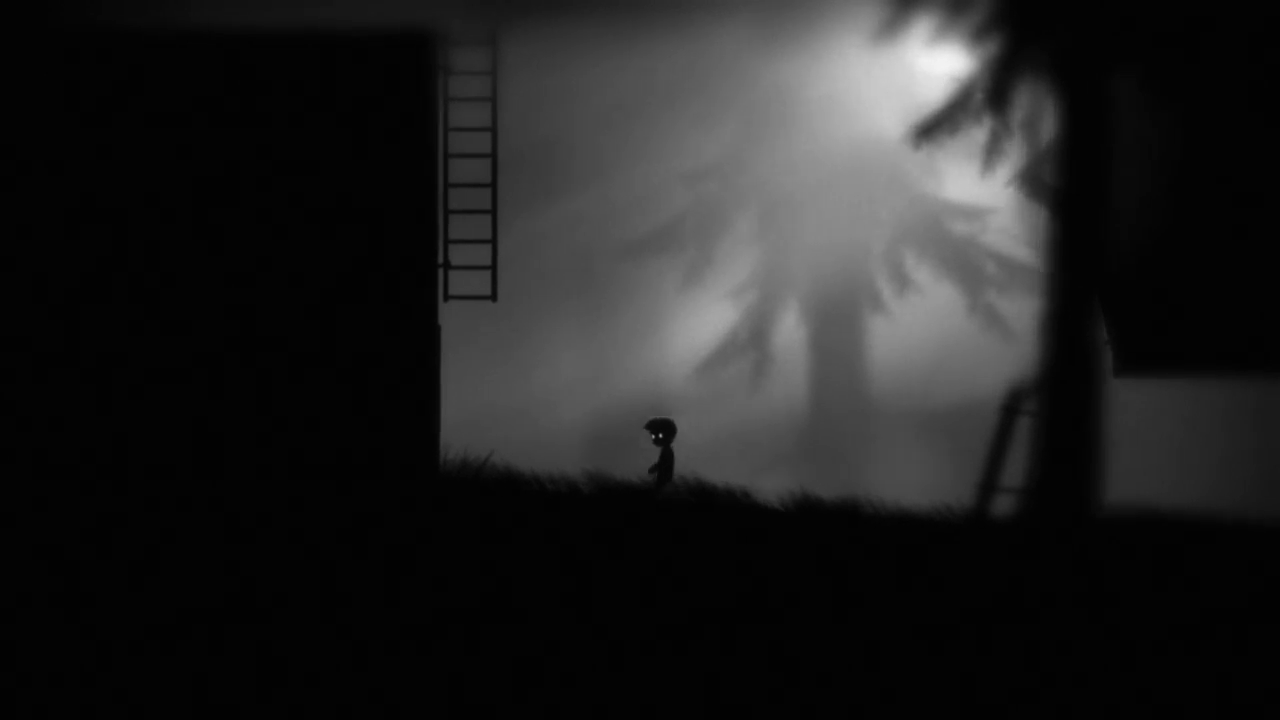
{"action": "key", "text": "Left"}
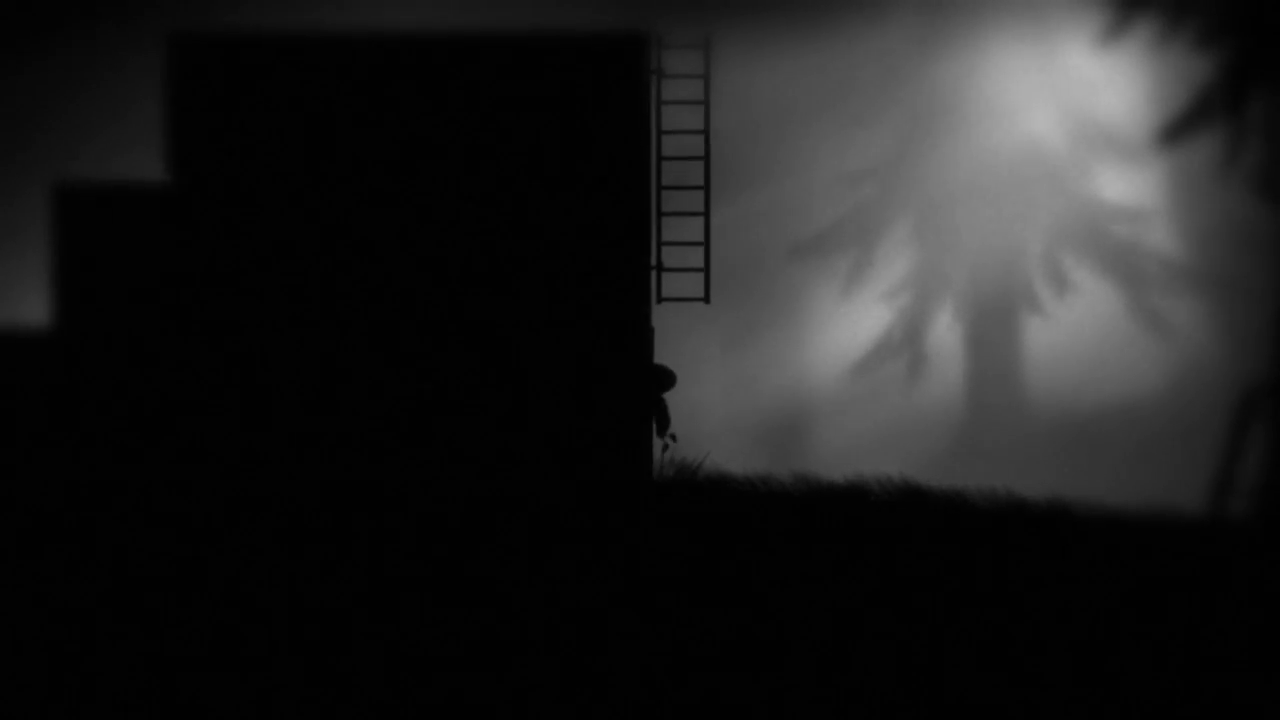
{"action": "key", "text": "Right"}
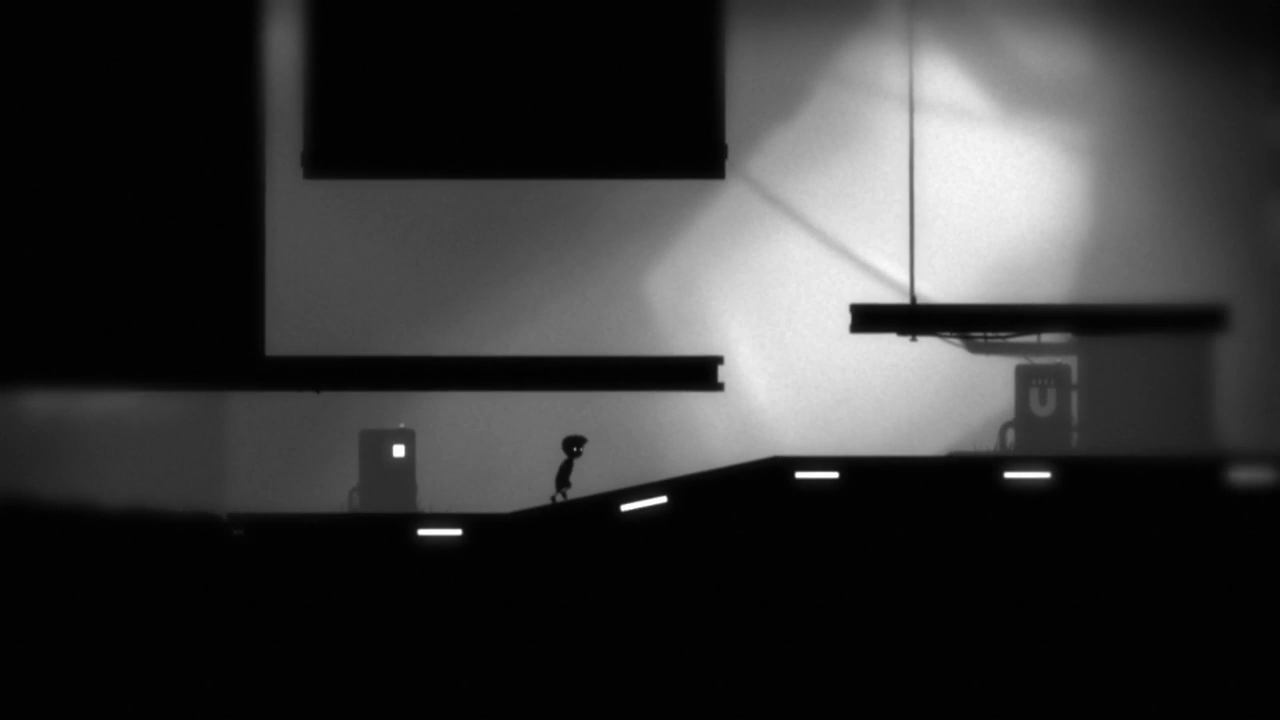
Walk the boy up the slope, then back left past the magnet machine to stop below the girder.
{"action": "key", "text": "Right"}
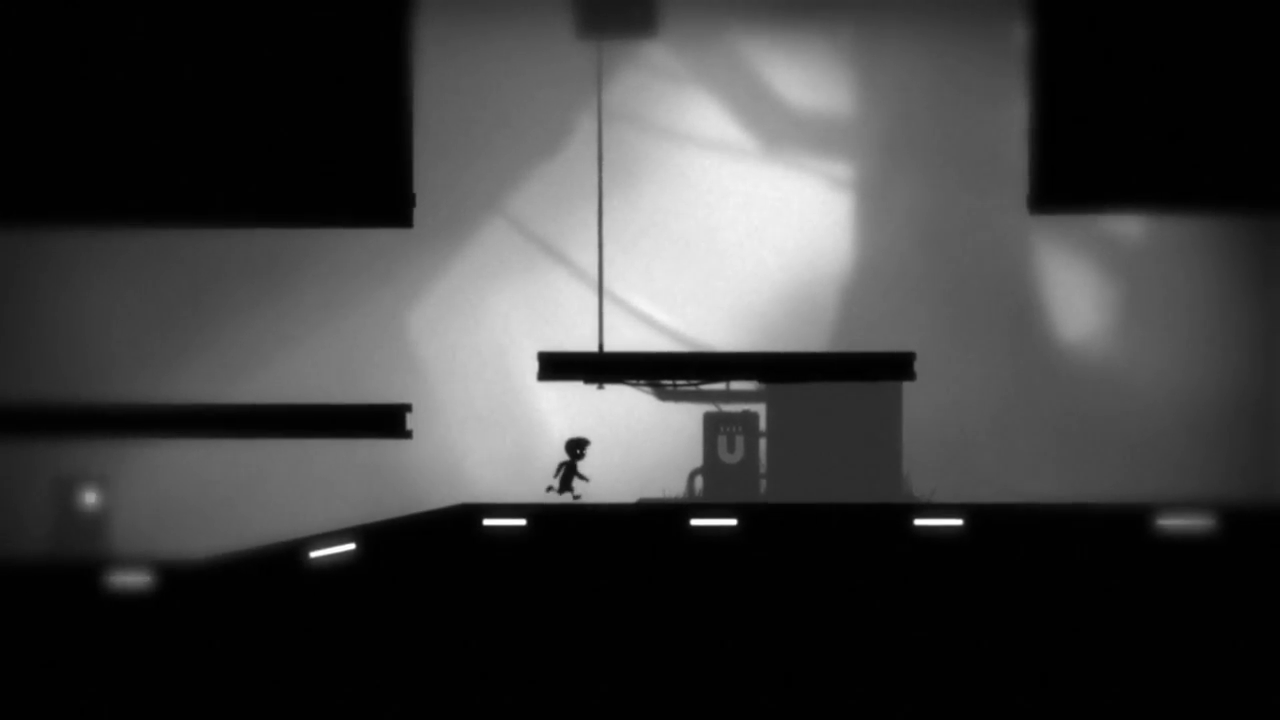
{"action": "key", "text": "Right"}
{"action": "key", "text": "Right"}
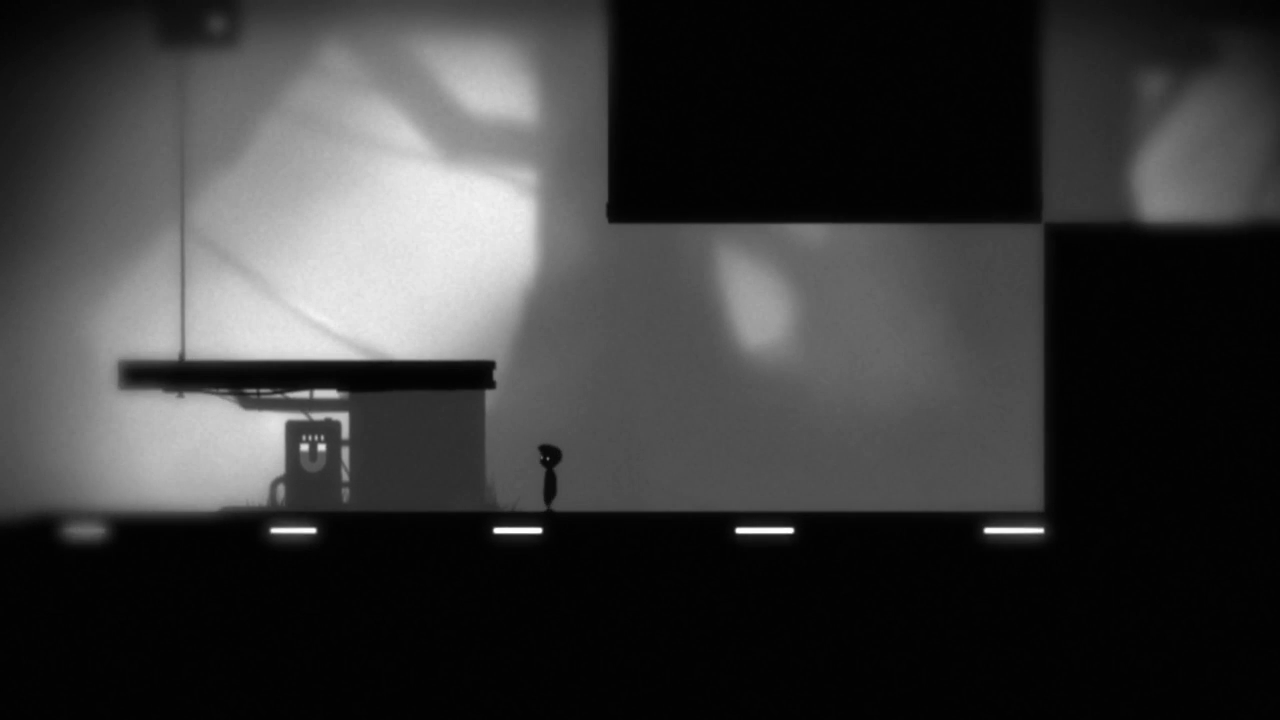
{"action": "key", "text": "Left"}
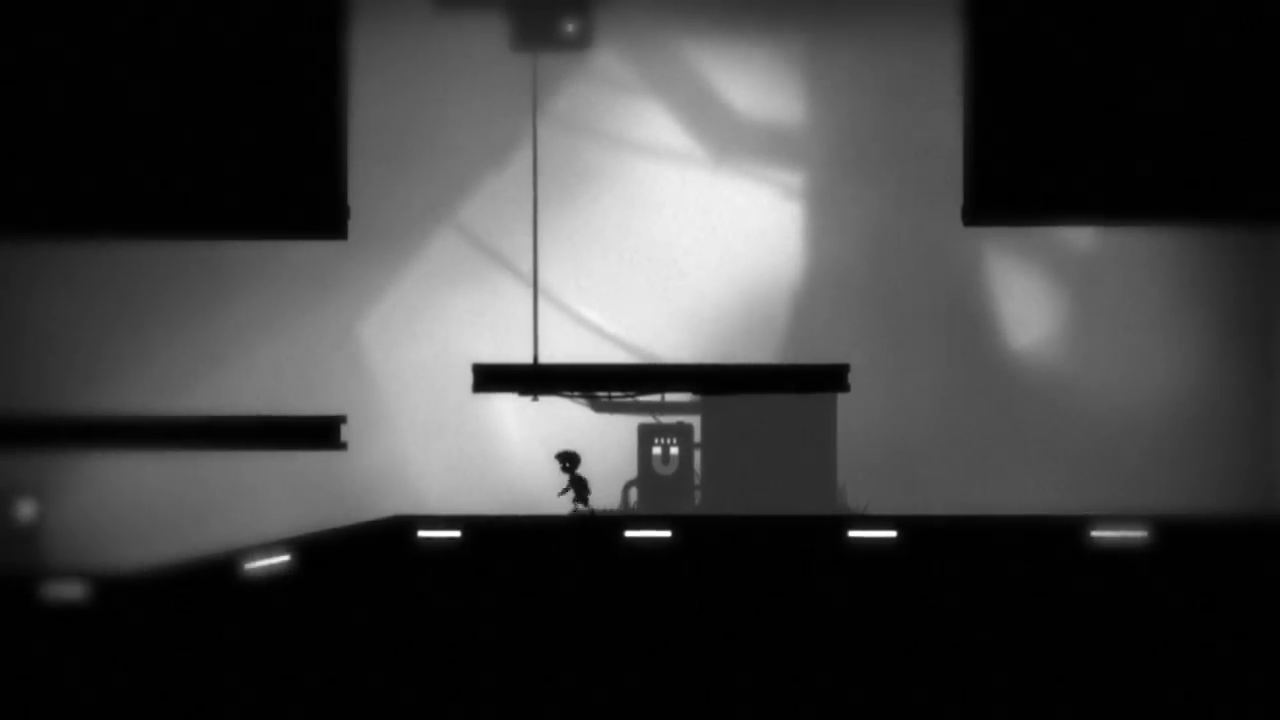
{"action": "key", "text": "Left"}
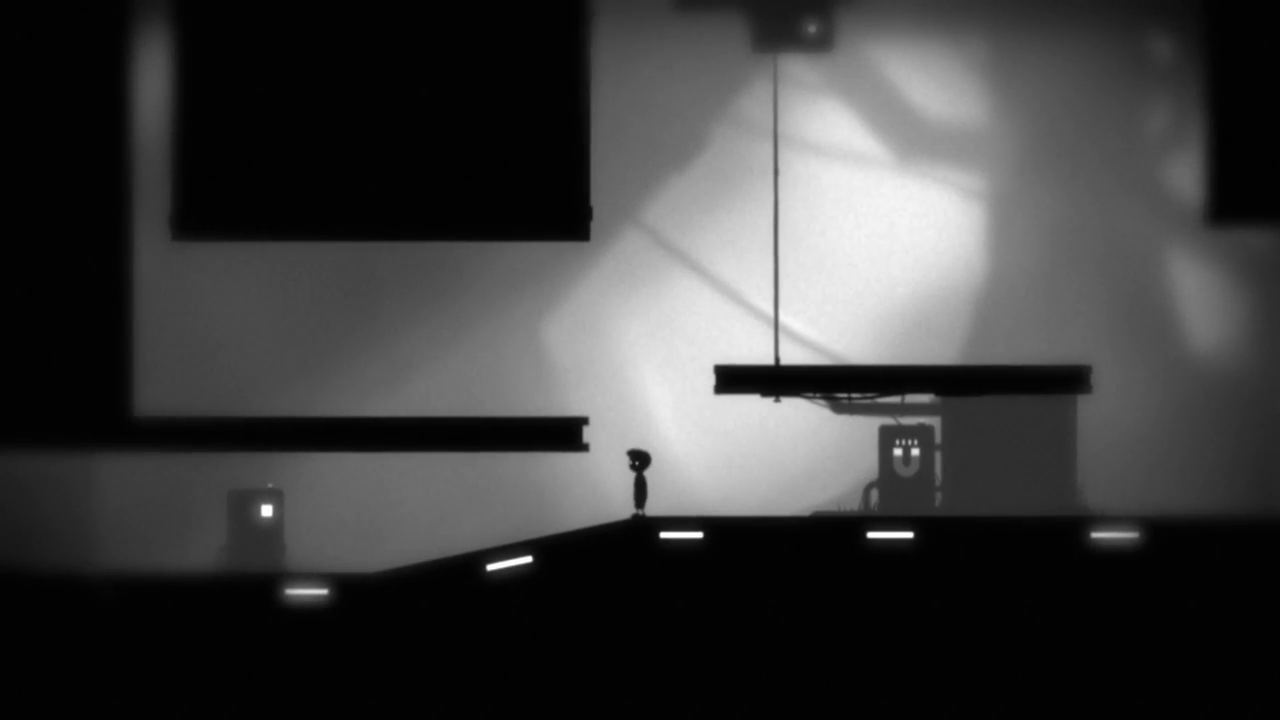
Jump onto the girder, leap to the hanging platform, run along it, then return up the ramp.
{"action": "key", "text": "Up"}
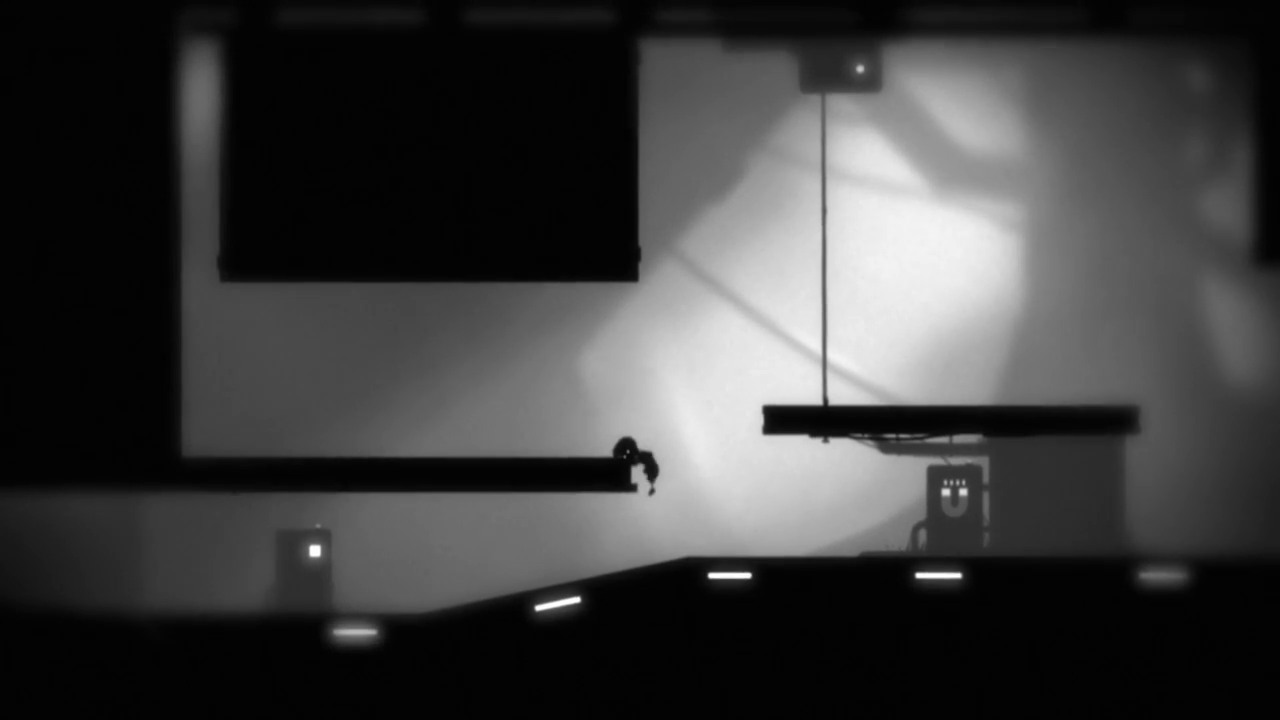
{"action": "key", "text": "Right"}
{"action": "key", "text": "Up"}
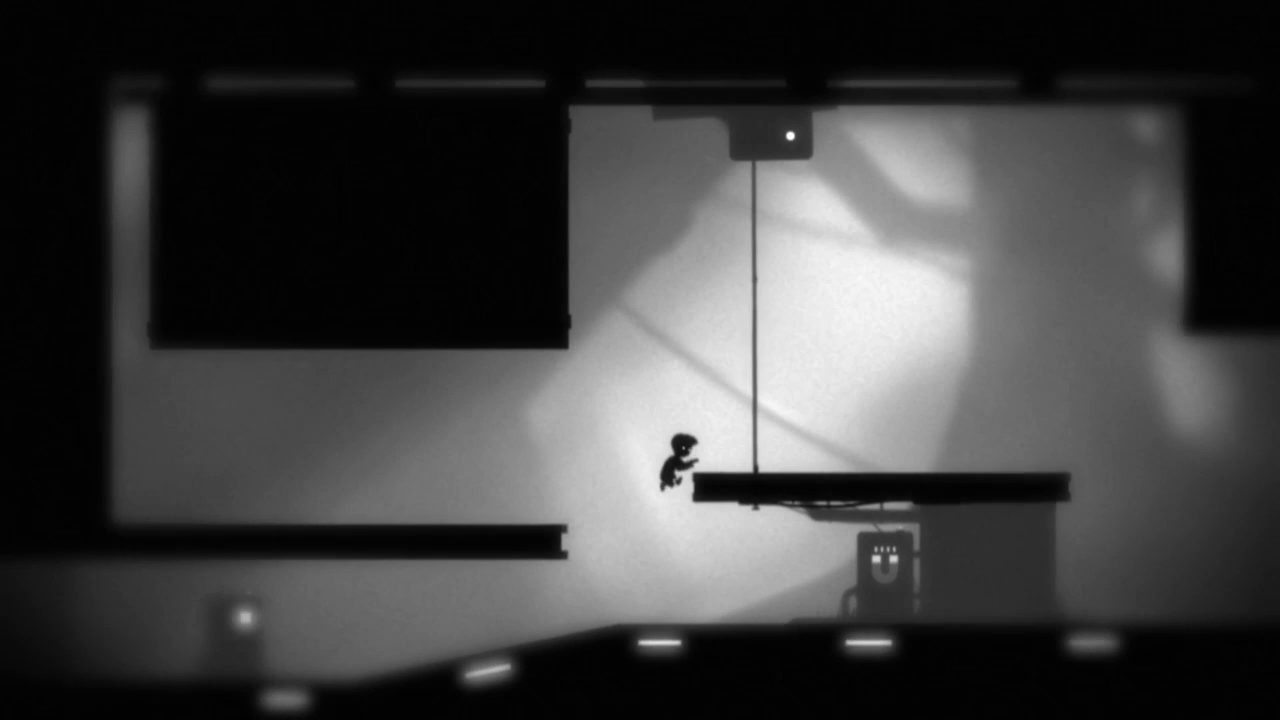
{"action": "key", "text": "Right"}
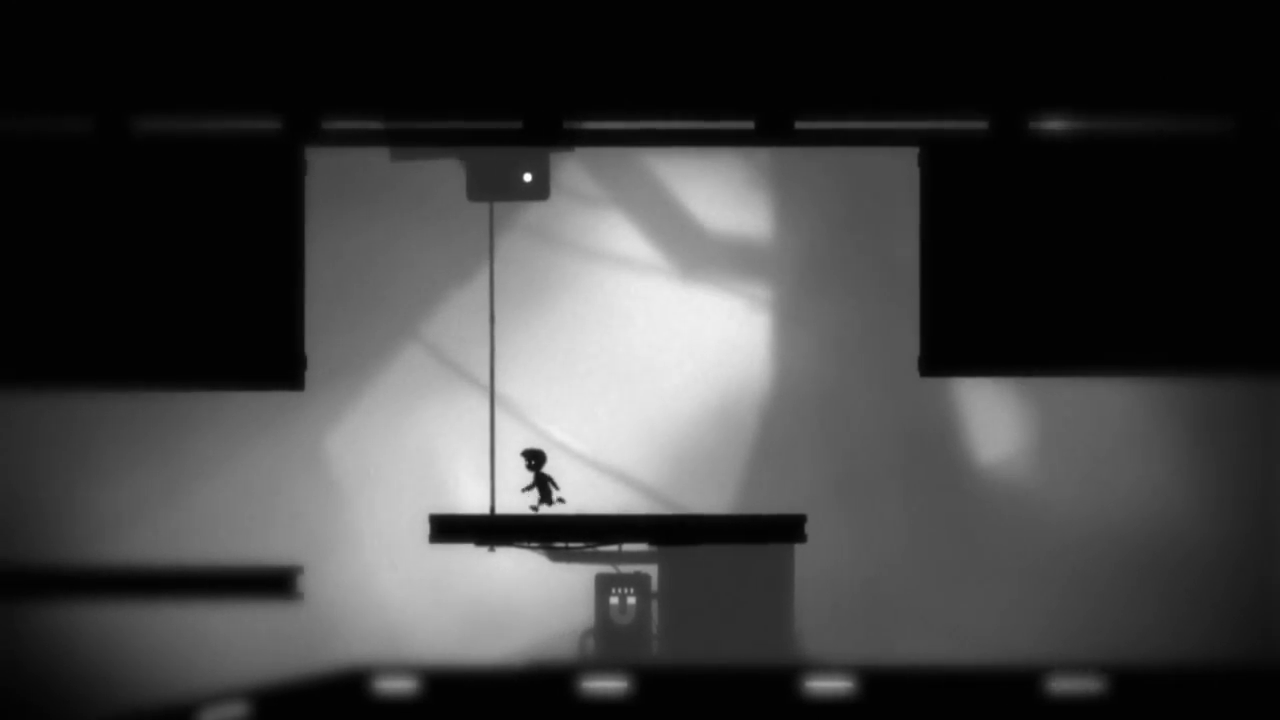
{"action": "key", "text": "Left"}
{"action": "key", "text": "Left"}
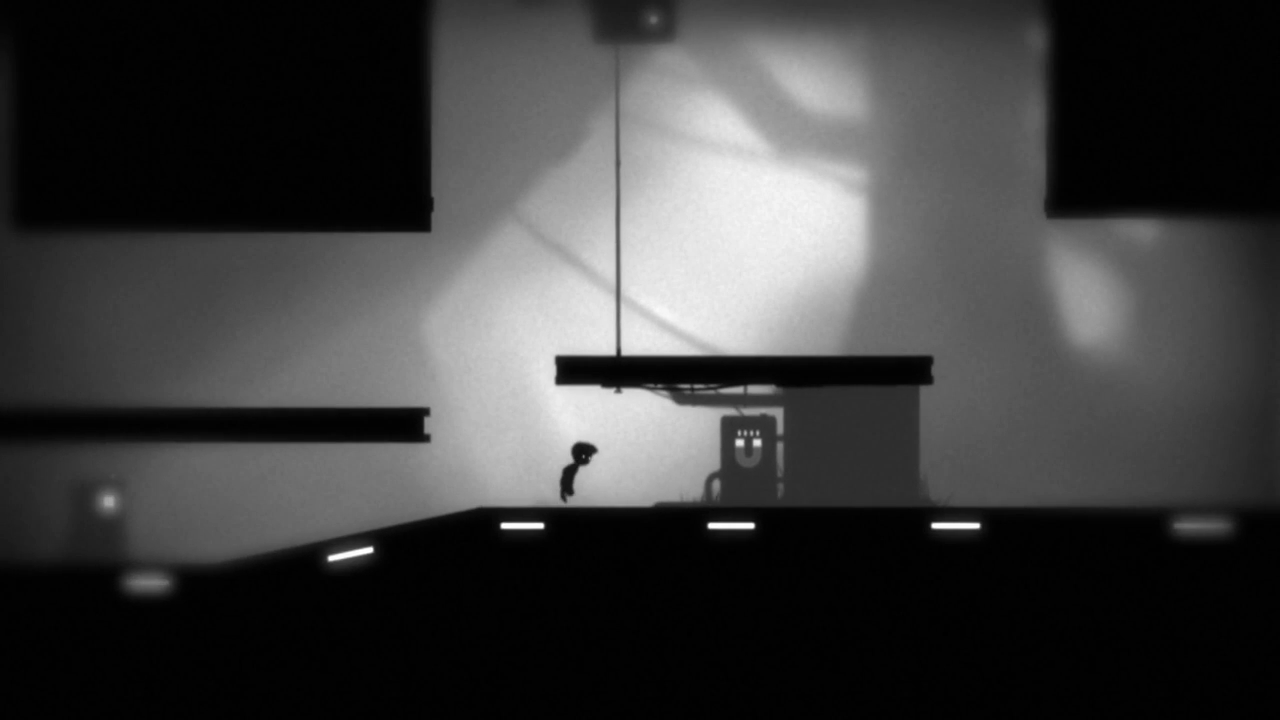
{"action": "key", "text": "Right"}
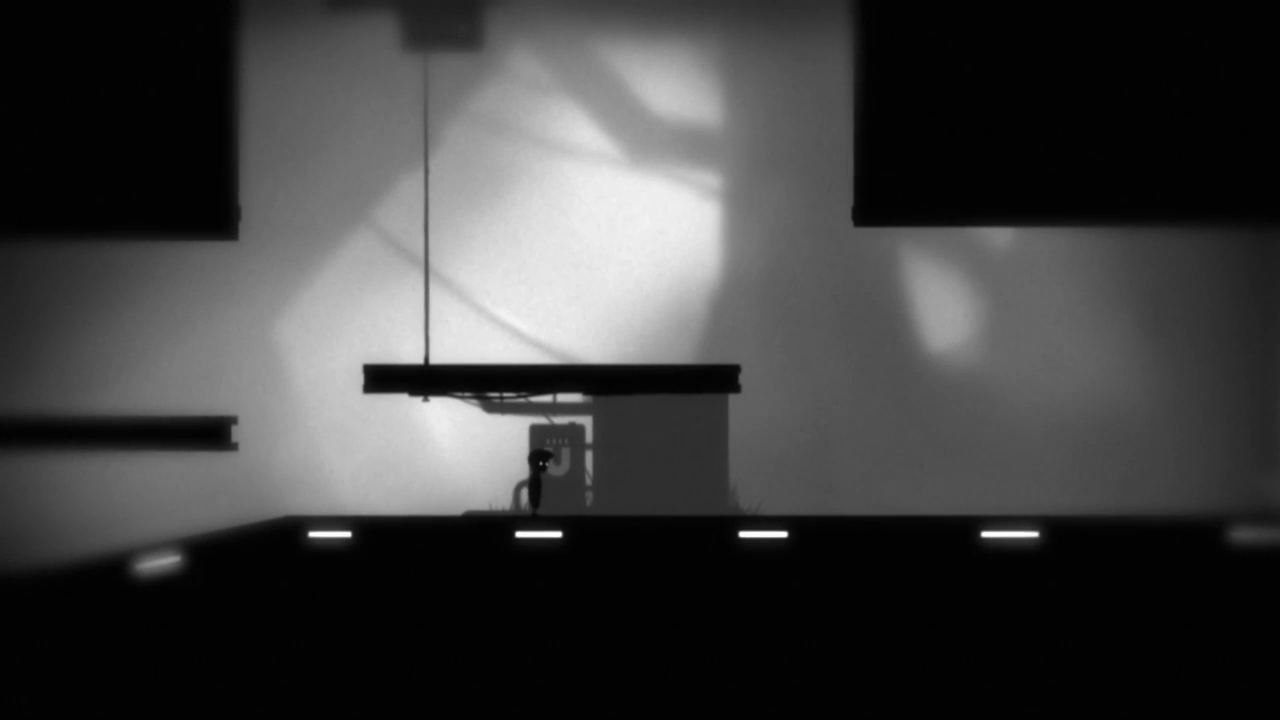
Walk the boy down the ramp to the box, run back to the magnet machine, then turn away.
{"action": "key", "text": "Left"}
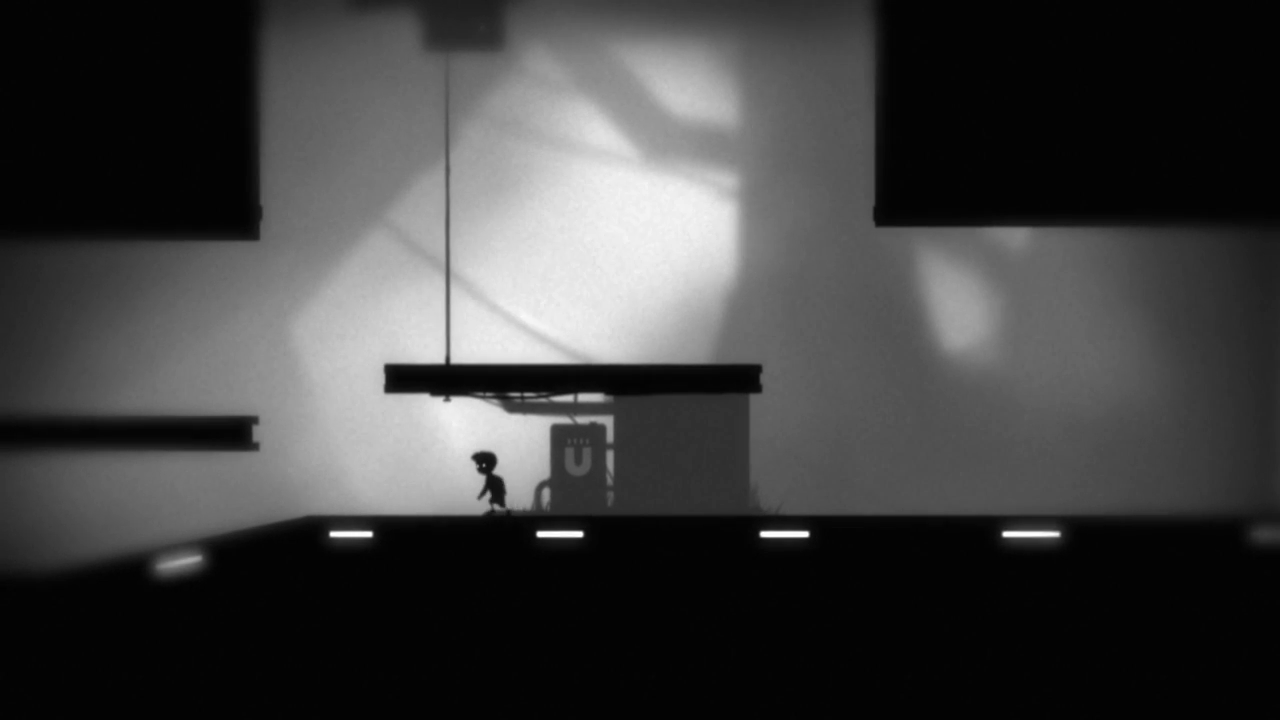
{"action": "key", "text": "Left"}
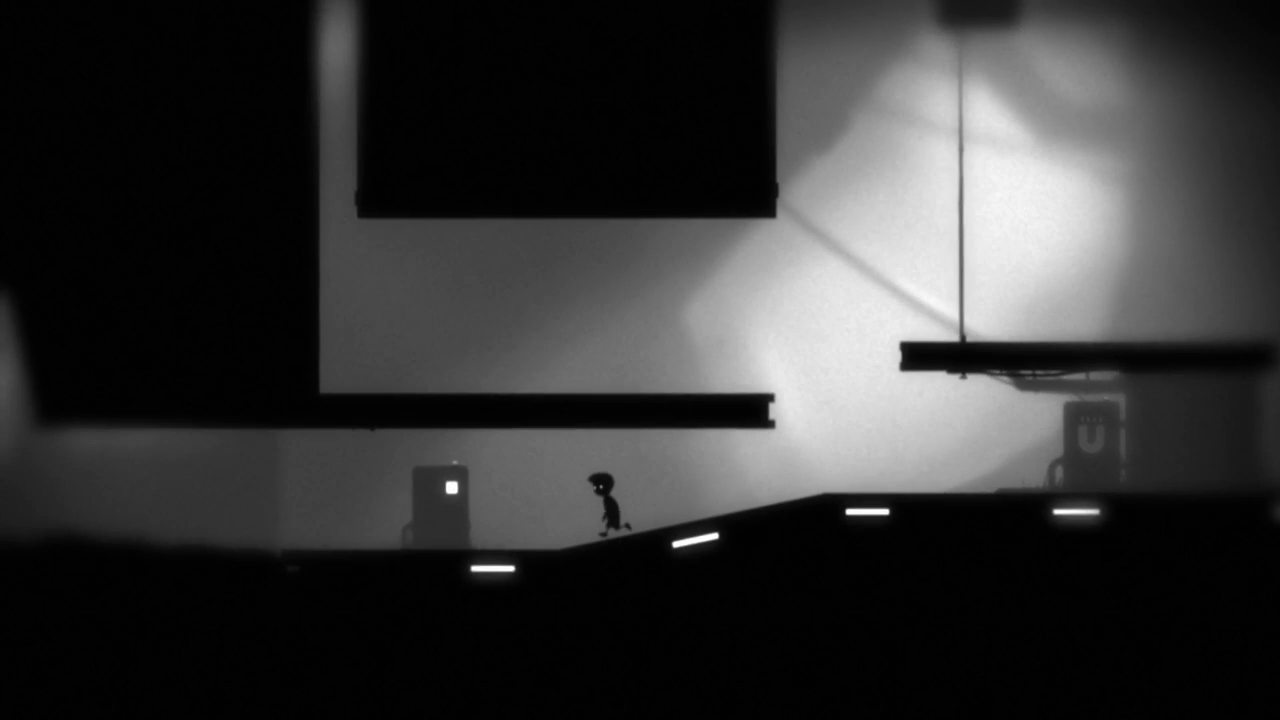
{"action": "key", "text": "Left"}
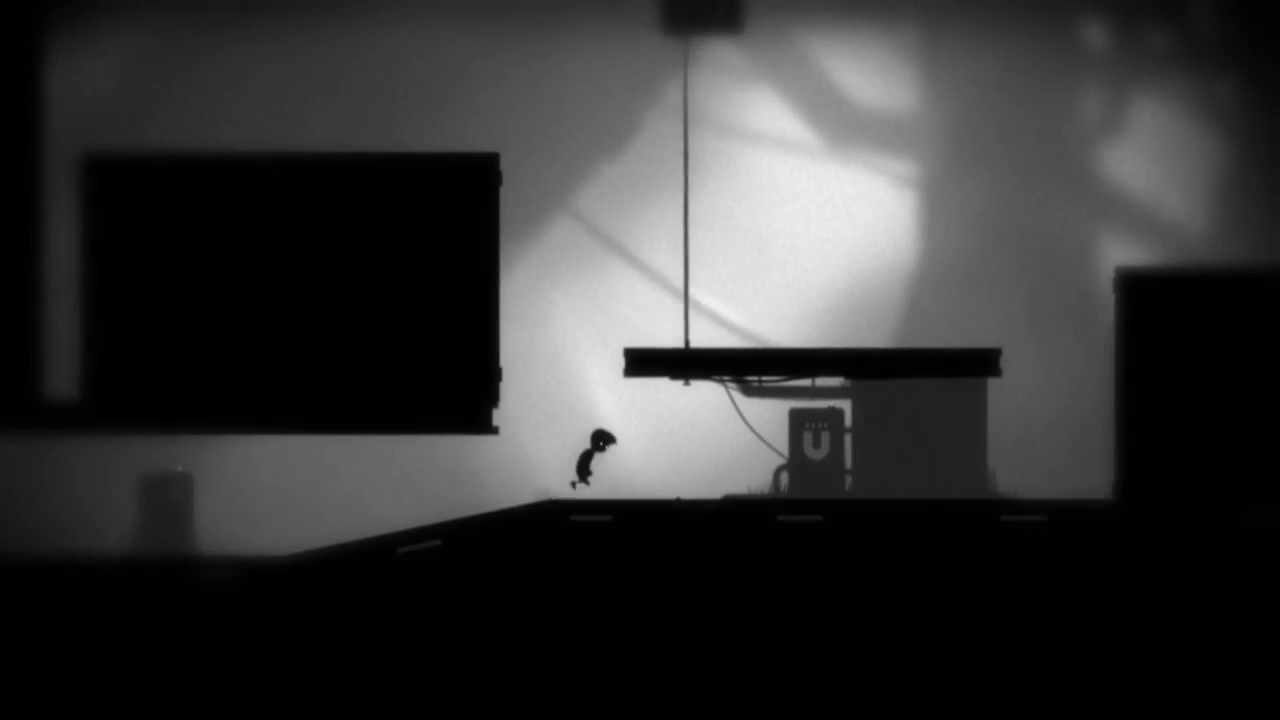
{"action": "key", "text": "Right"}
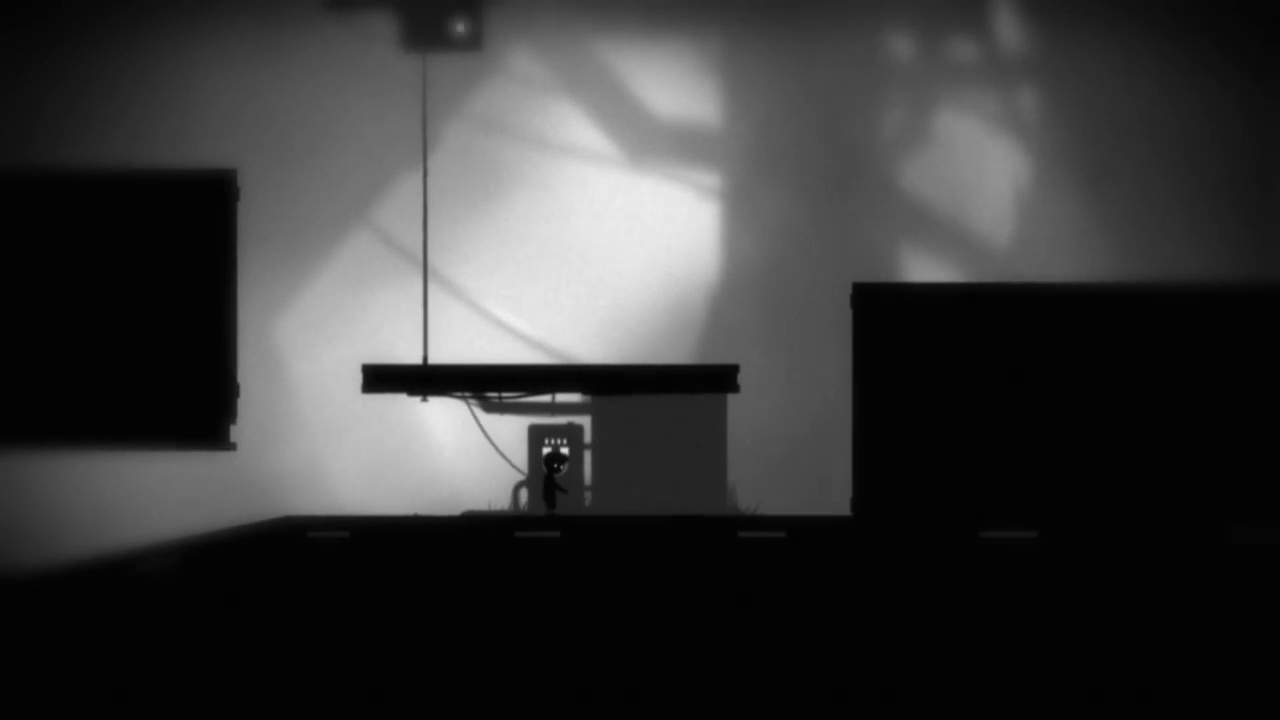
{"action": "key", "text": "Left"}
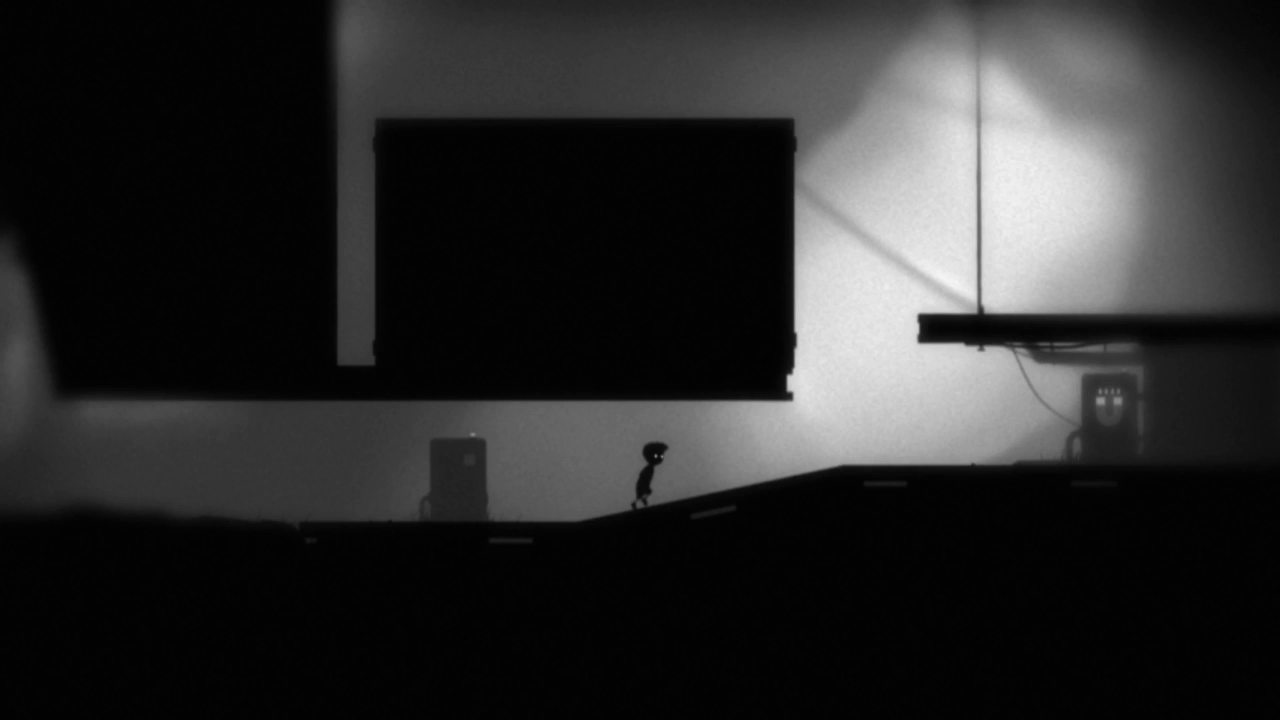
{"action": "key", "text": "Right"}
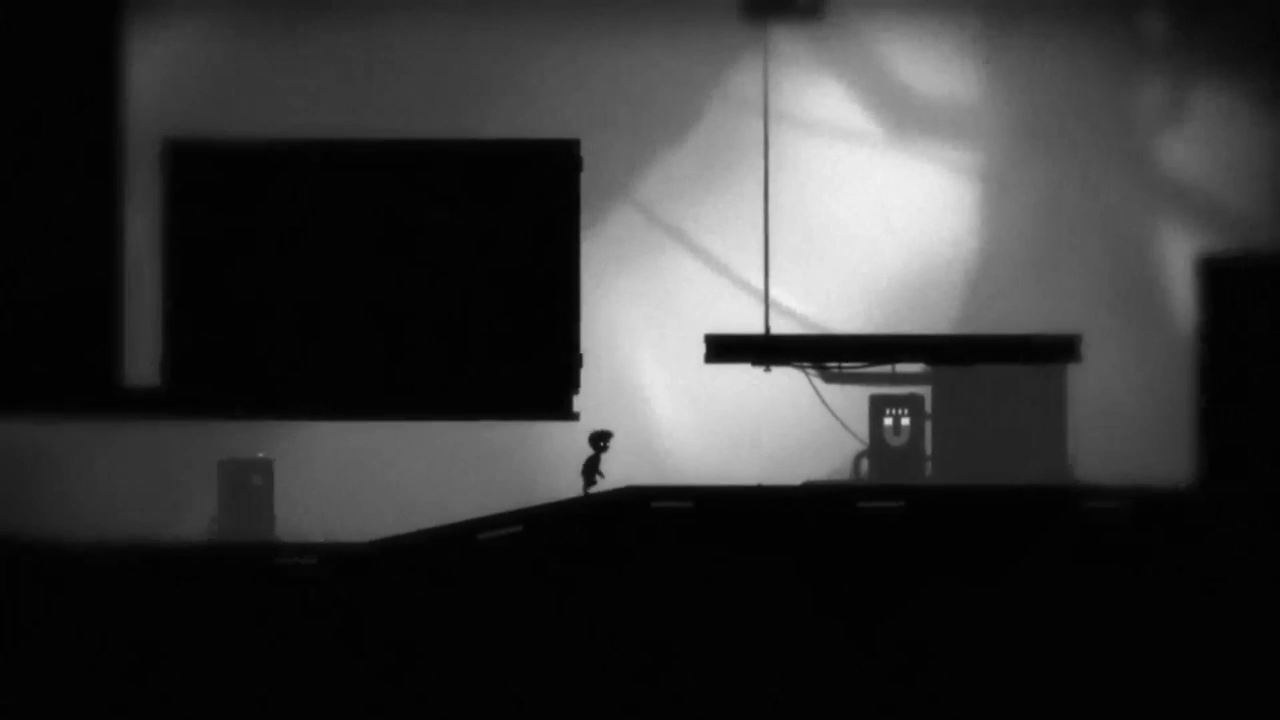
Walk up the ramp to the magnet machine, then back left down the slope.
{"action": "key", "text": "Left"}
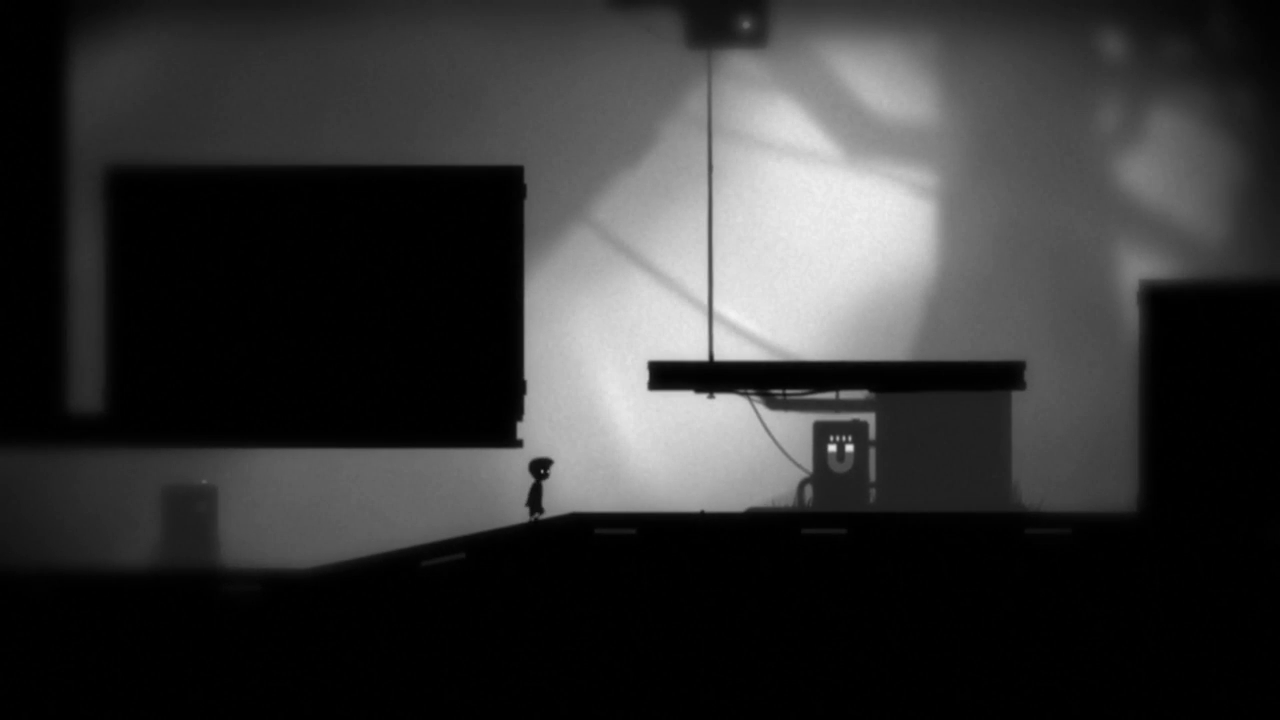
{"action": "key", "text": "Right"}
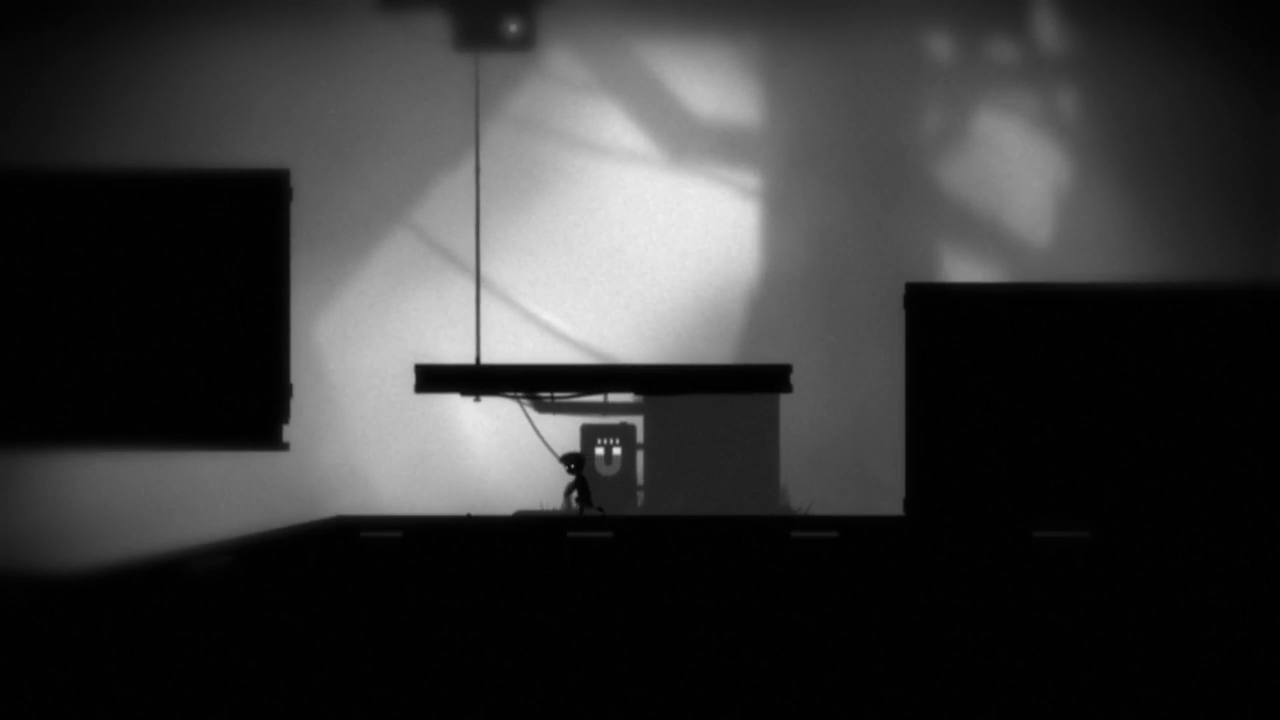
{"action": "key", "text": "Left"}
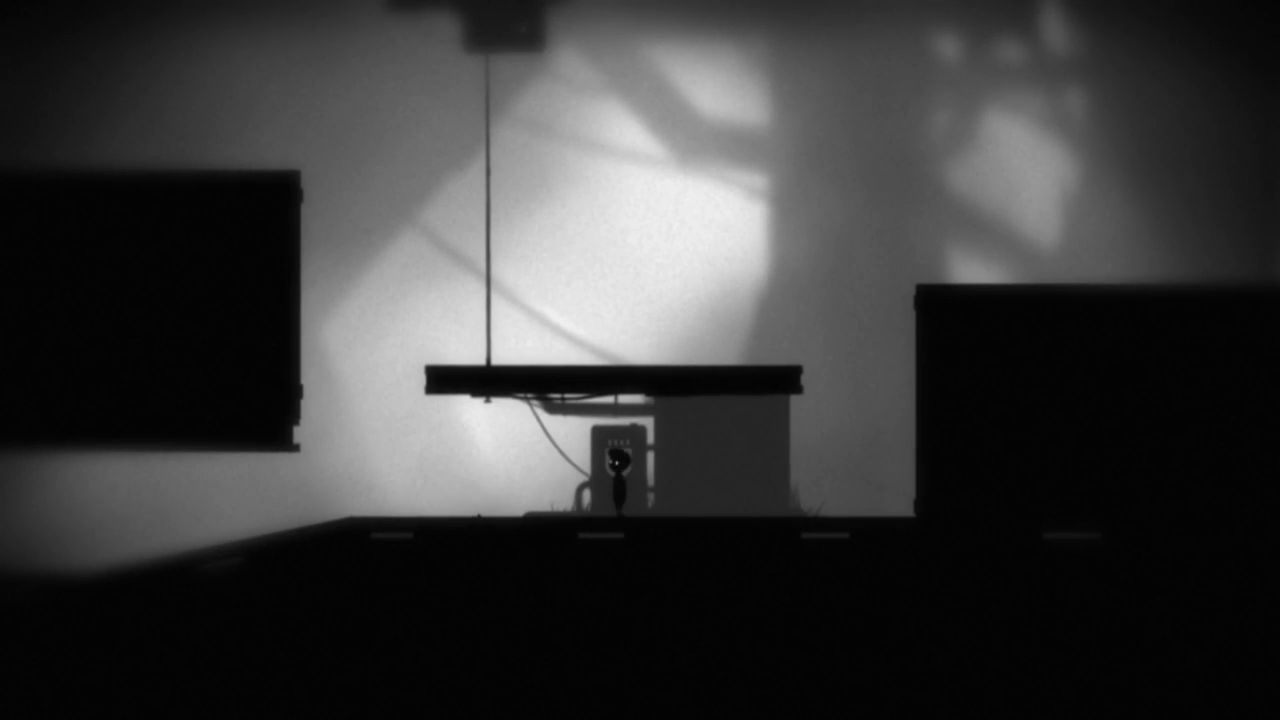
{"action": "key", "text": "Left"}
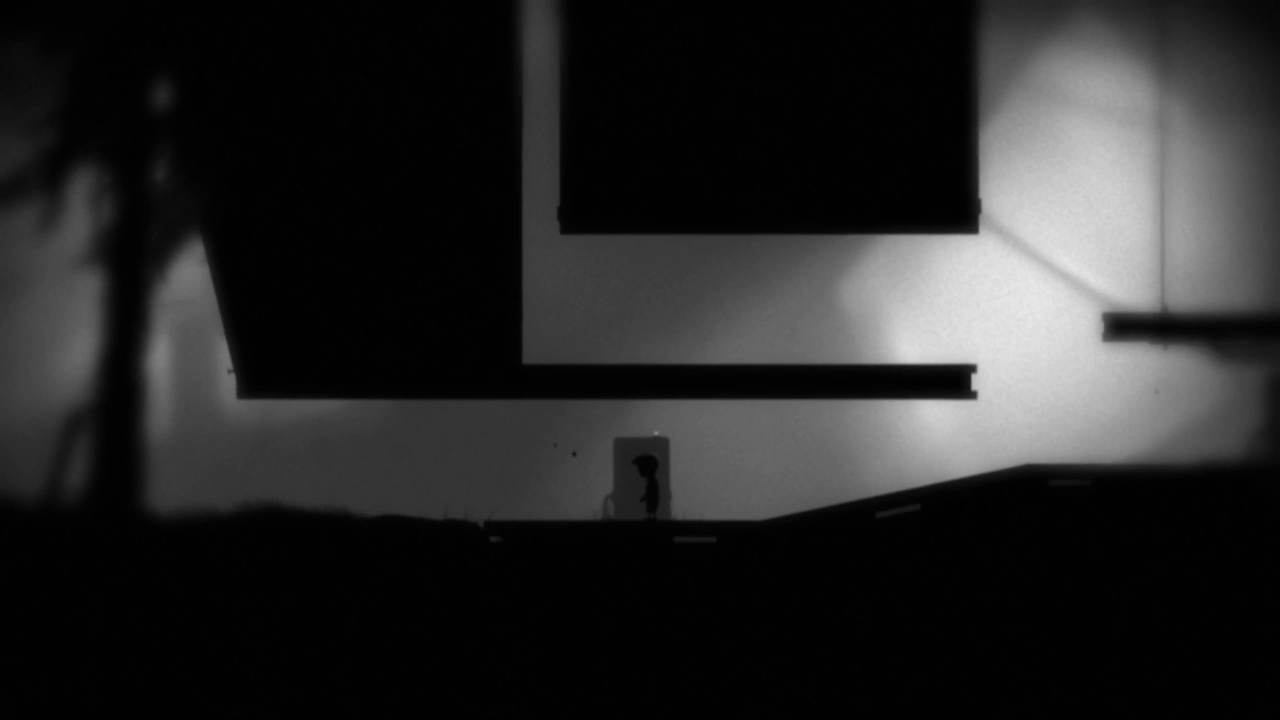
Grab the end of the beam, climb up and walk right along the hanging platform.
{"action": "key", "text": "Right"}
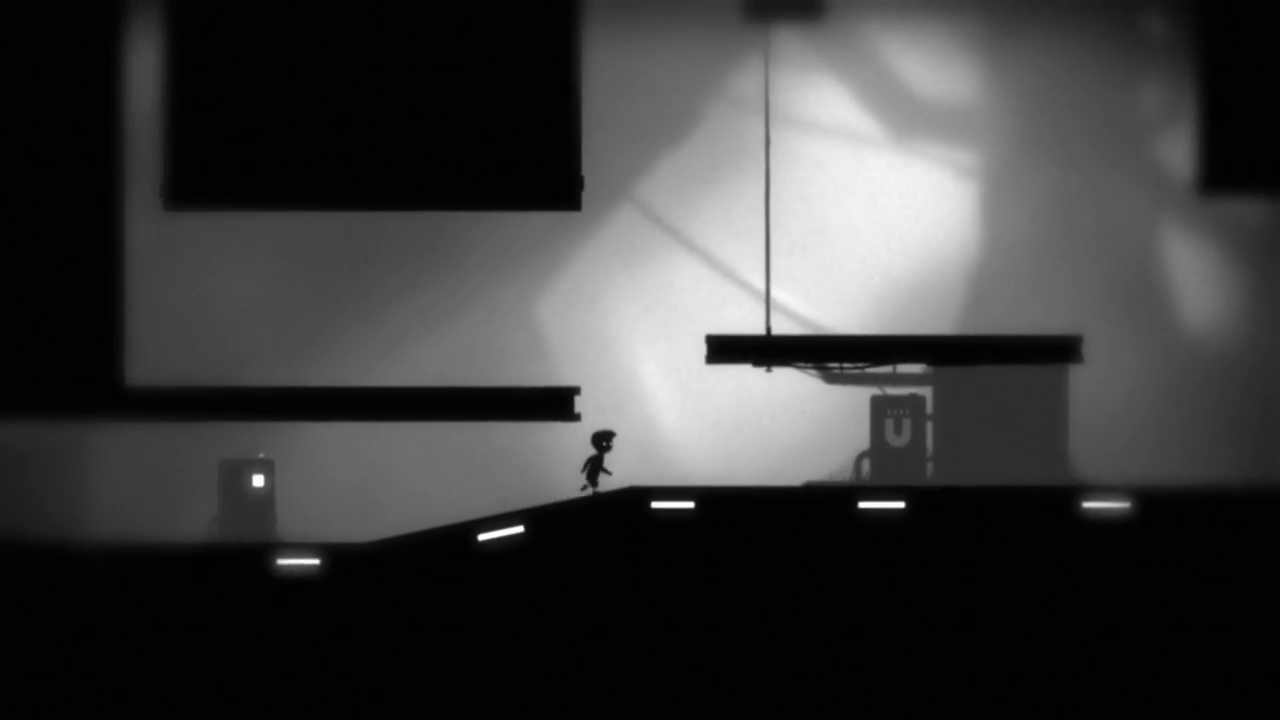
{"action": "key", "text": "Up"}
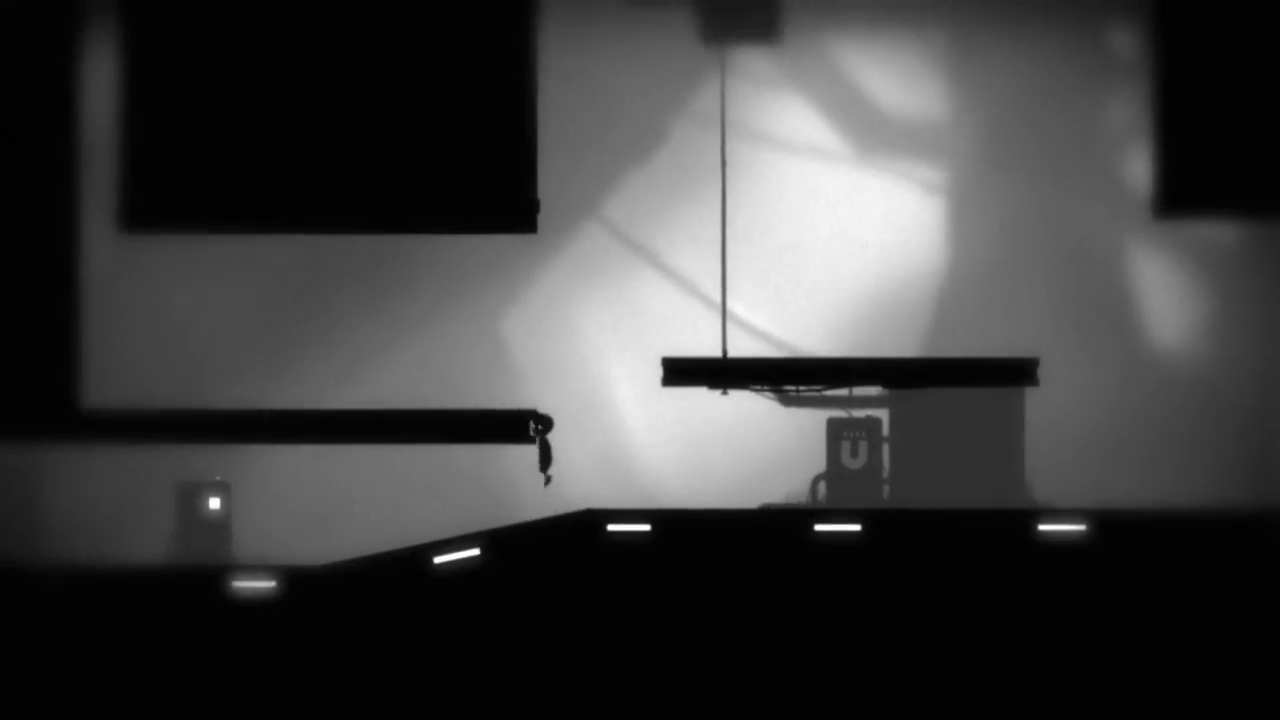
{"action": "key", "text": "Up"}
{"action": "key", "text": "Up"}
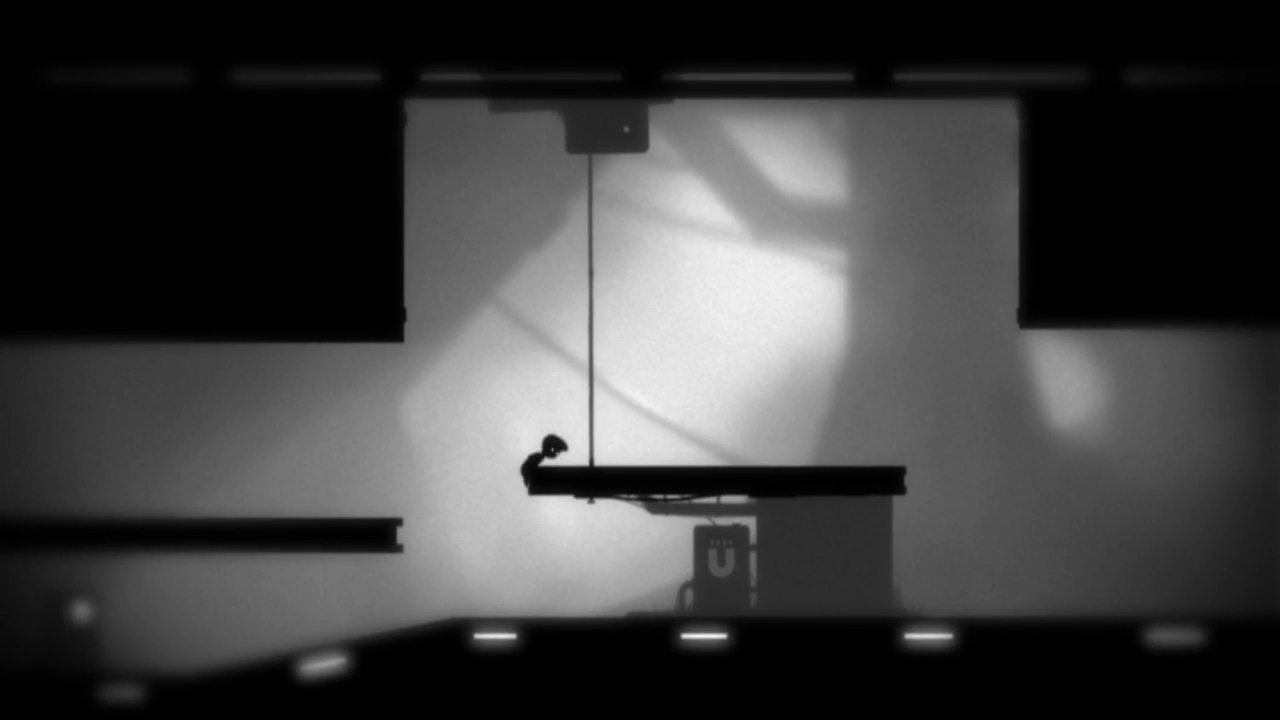
{"action": "key", "text": "Right"}
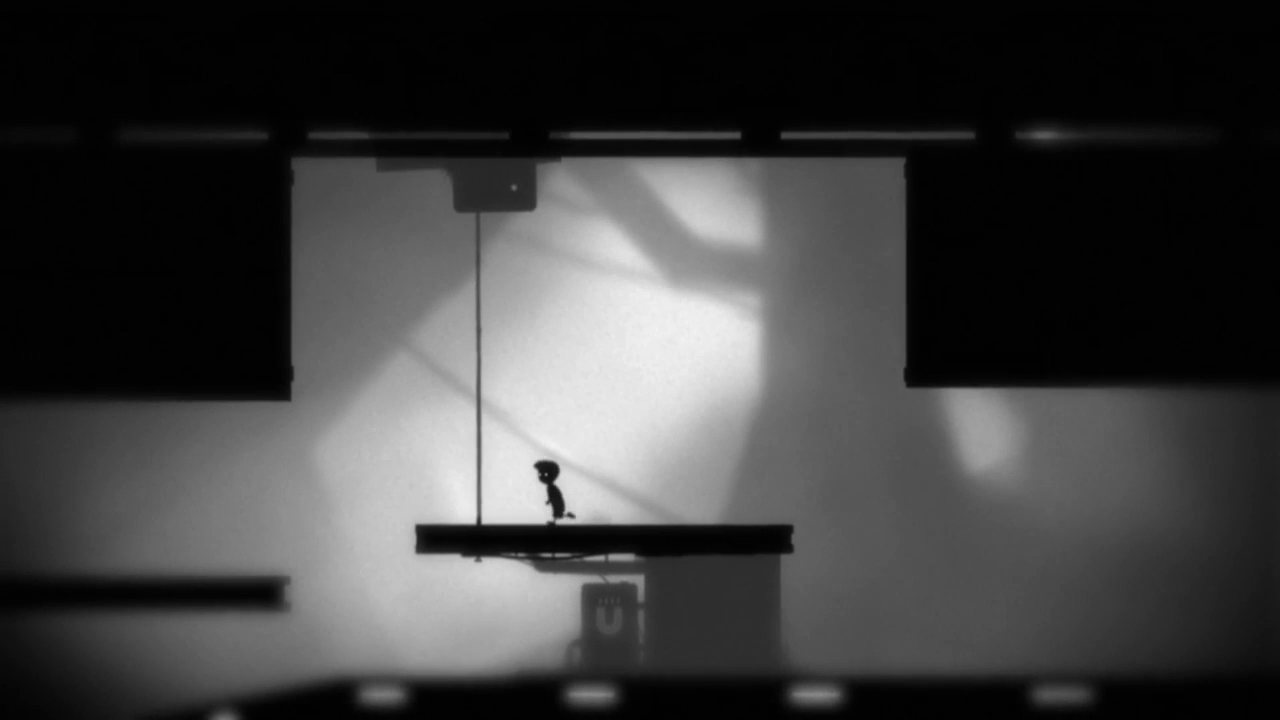
Run left onto the hanging rope, drop to the floor, then run right past the magnet machine to the large crate.
{"action": "key", "text": "Left"}
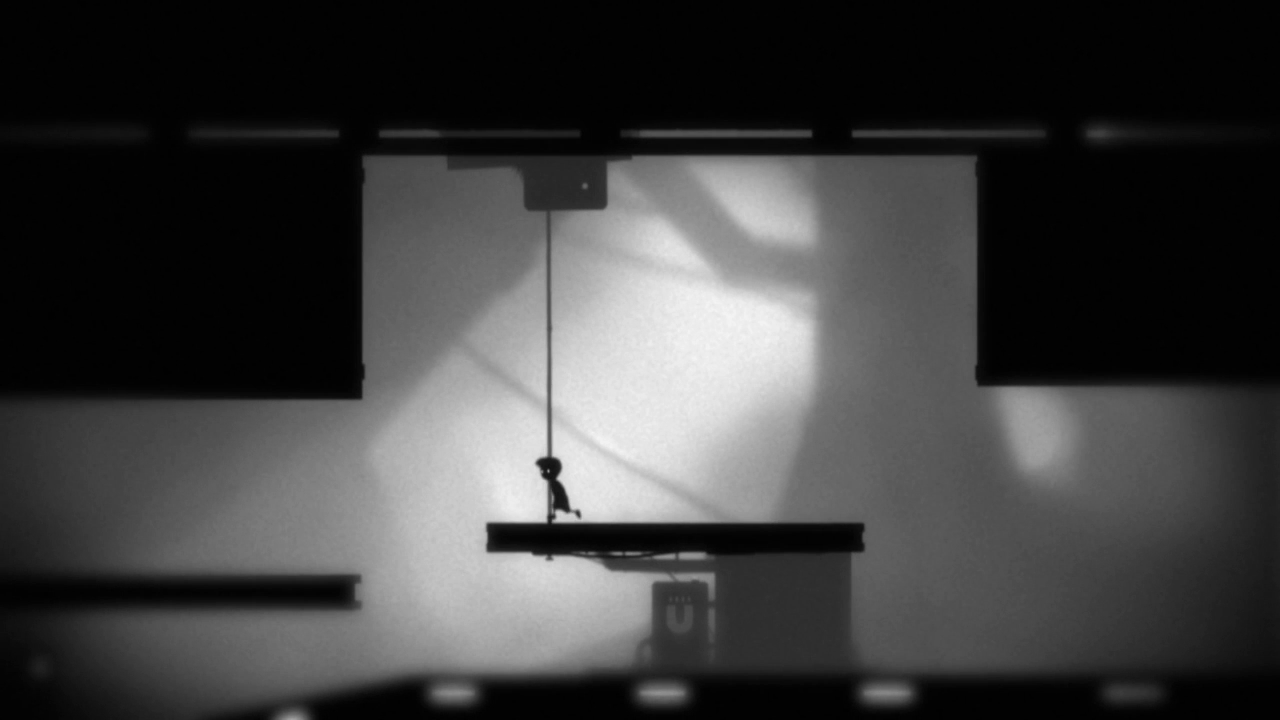
{"action": "key", "text": "Up"}
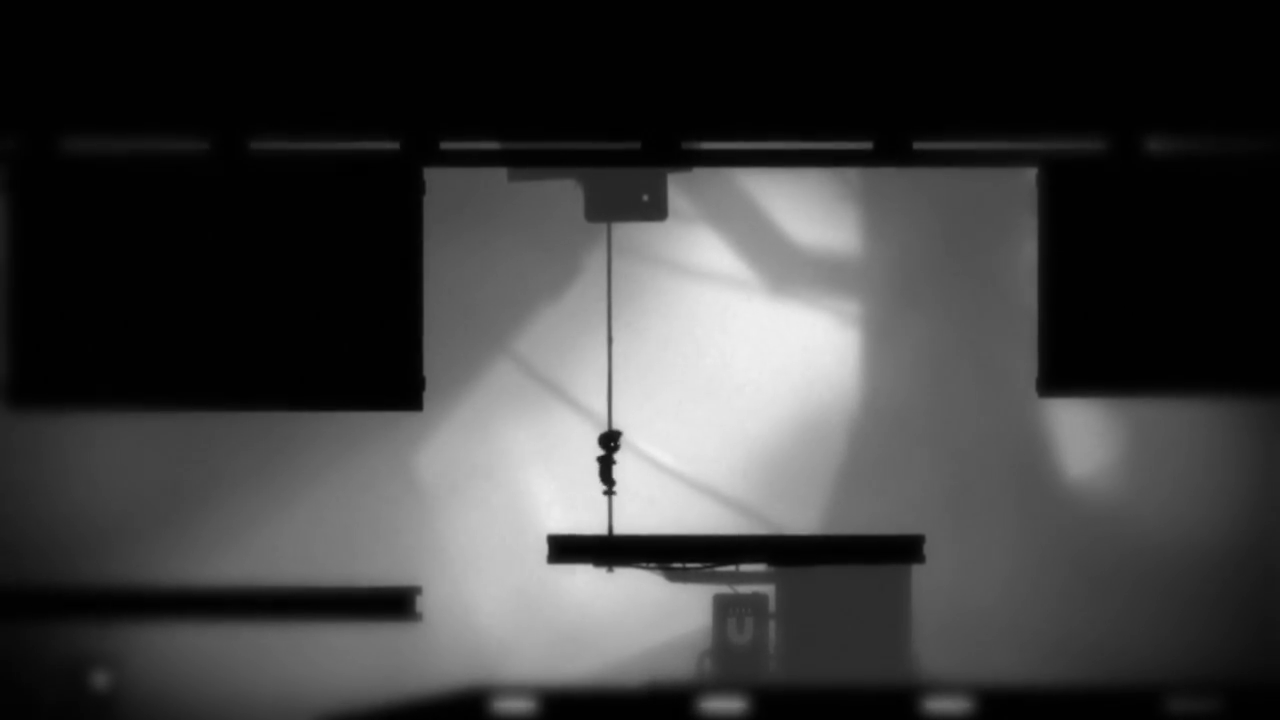
{"action": "key", "text": "Left"}
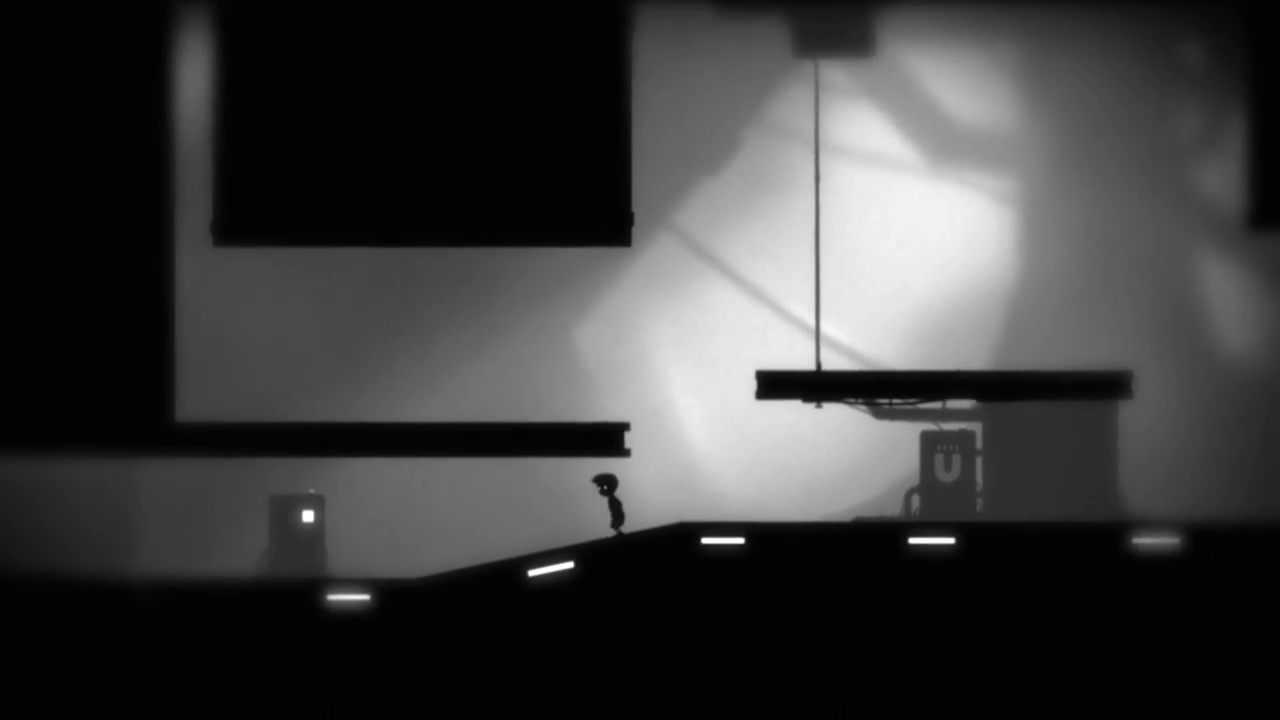
{"action": "key", "text": "Left"}
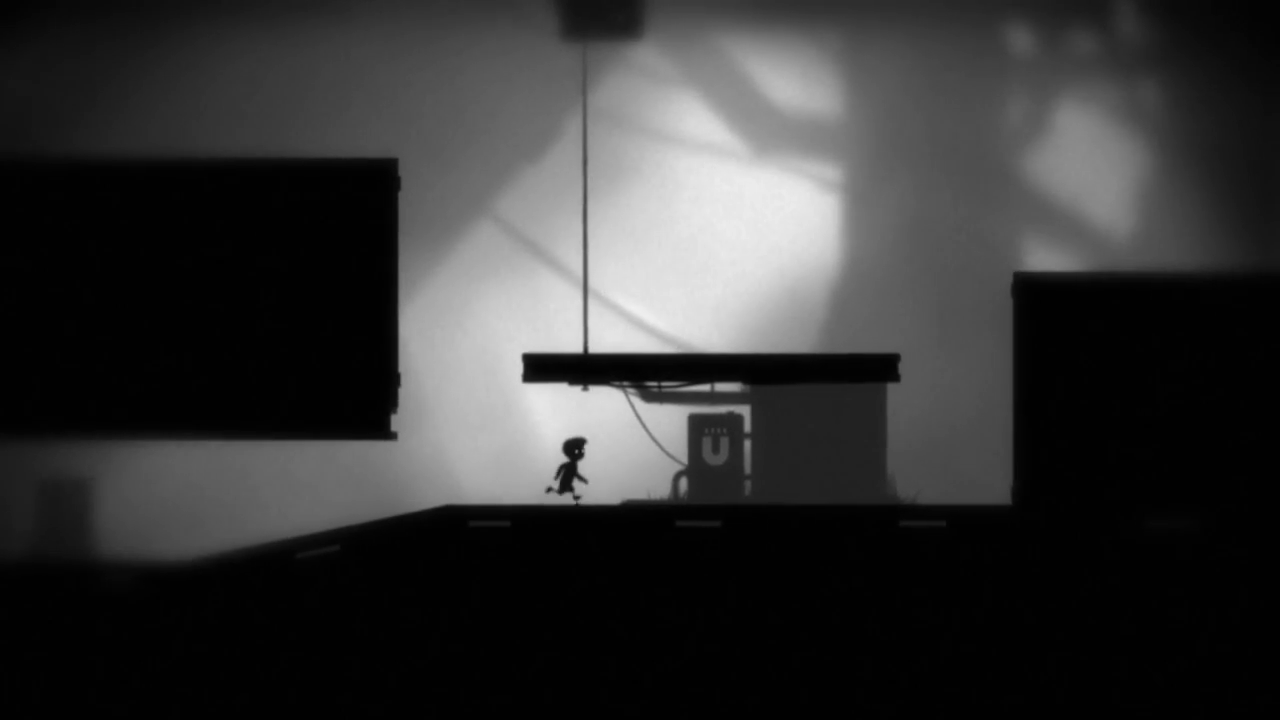
{"action": "key", "text": "Right"}
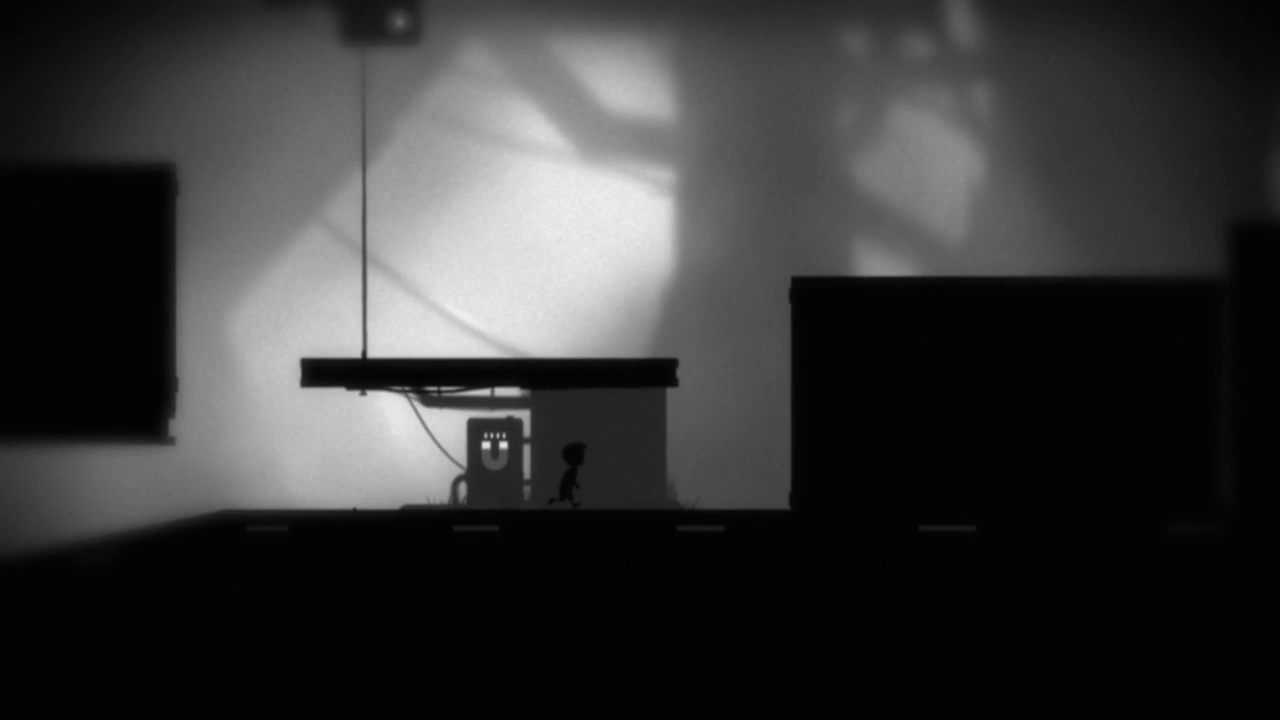
{"action": "key", "text": "Right"}
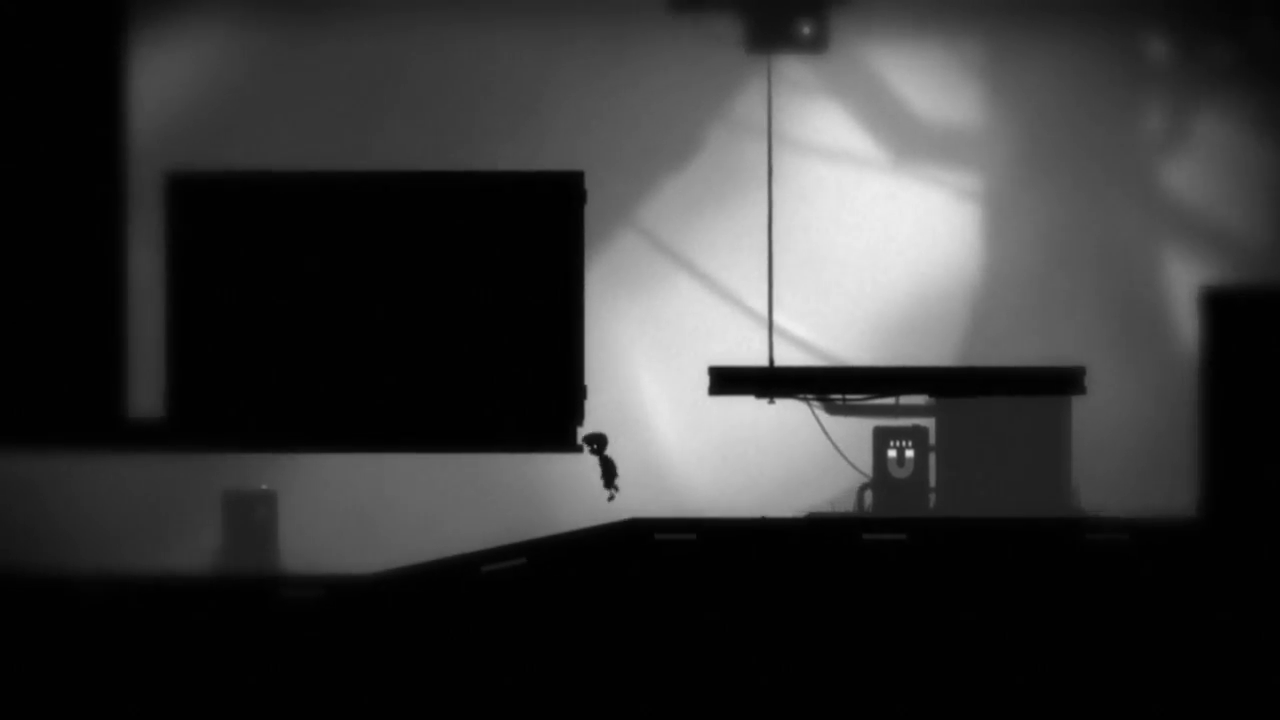
Grab and release the left ledge, then walk right up the slope past the magnet machine.
{"action": "key", "text": "Down"}
{"action": "key", "text": "Left"}
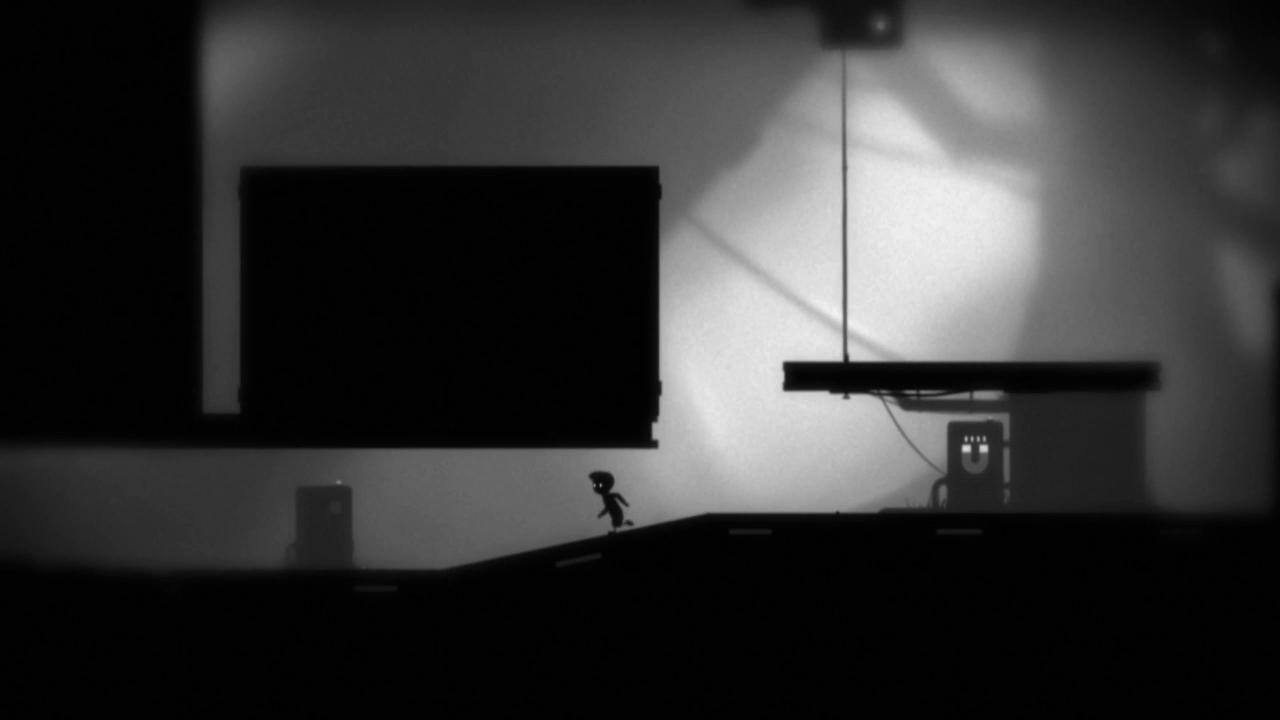
{"action": "key", "text": "Left"}
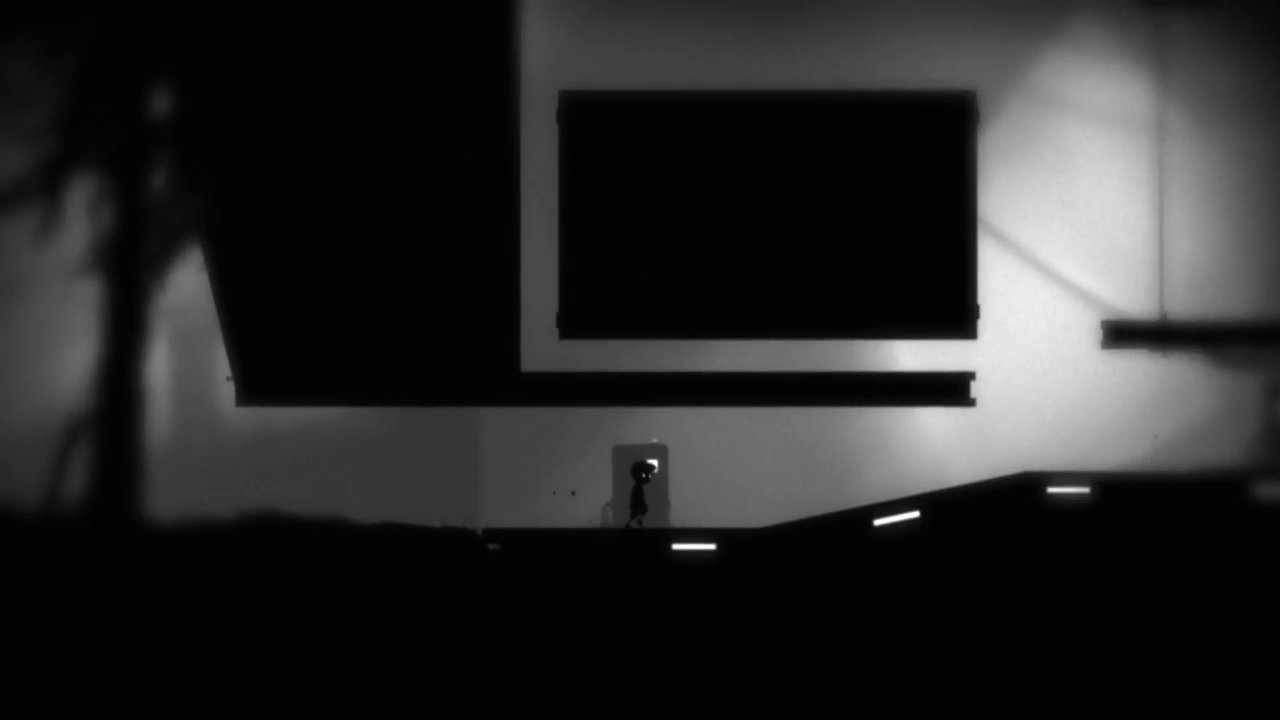
{"action": "key", "text": "Right"}
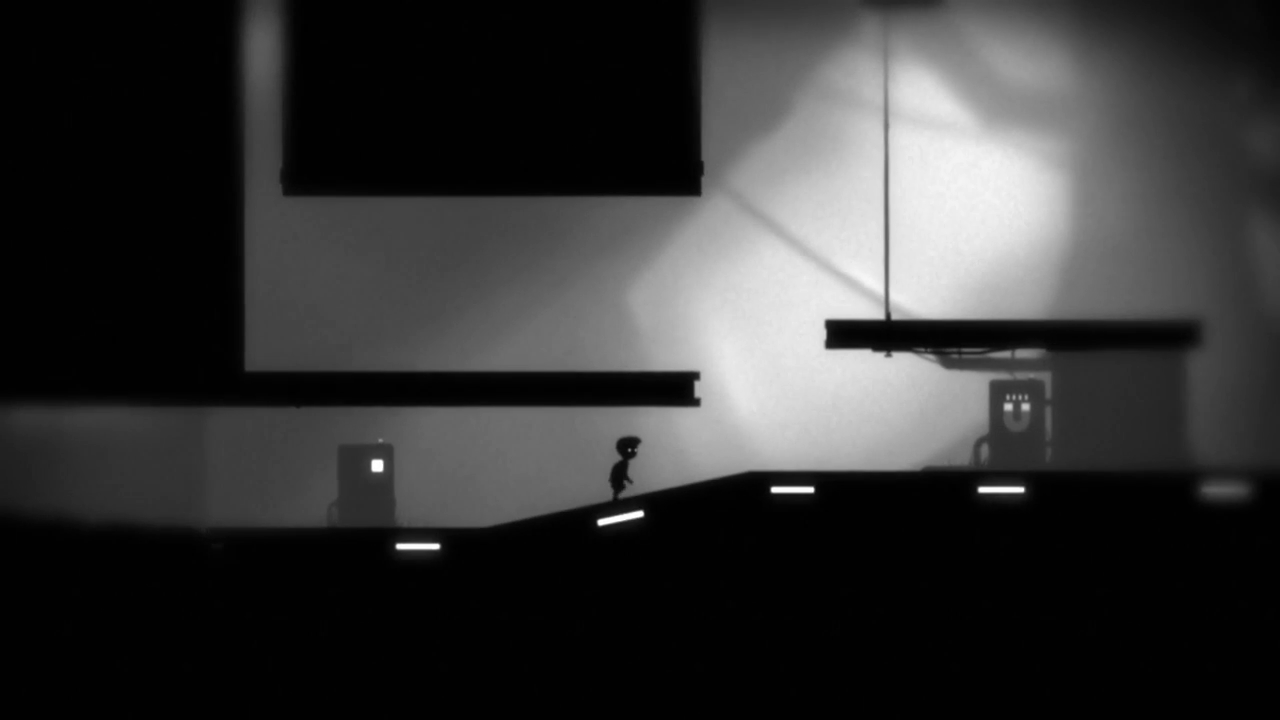
{"action": "key", "text": "Right"}
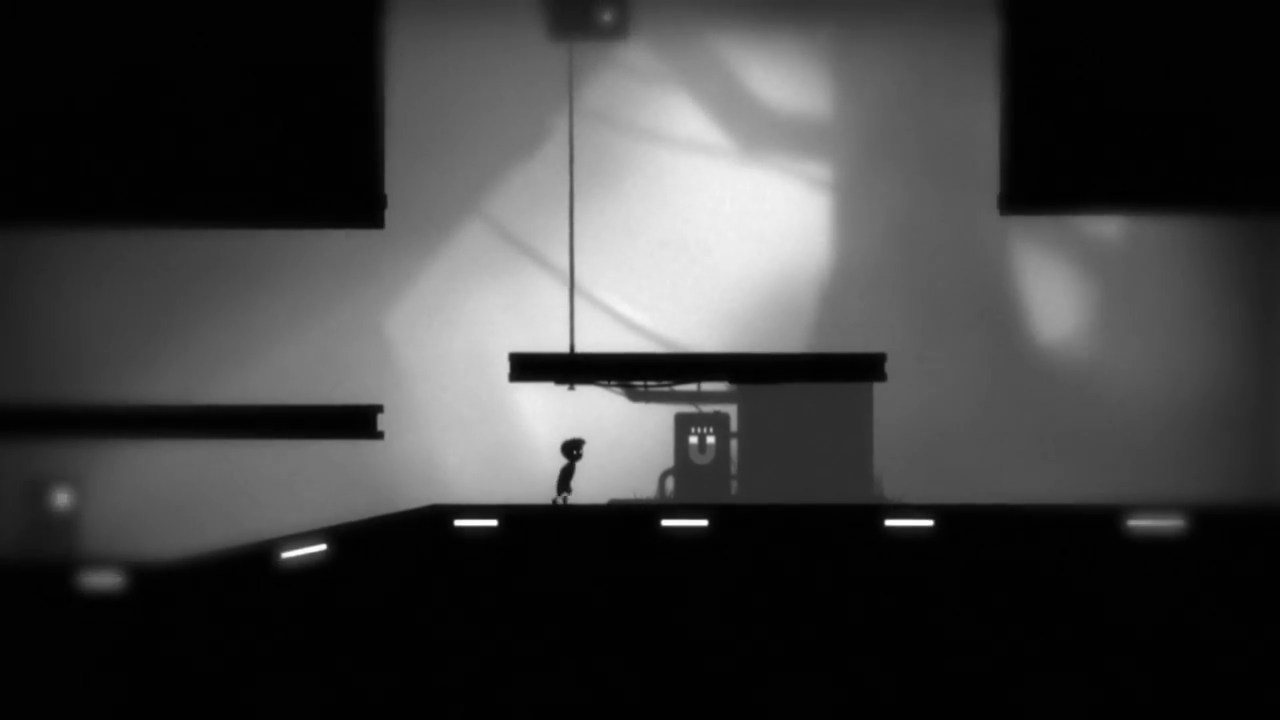
{"action": "key", "text": "Right"}
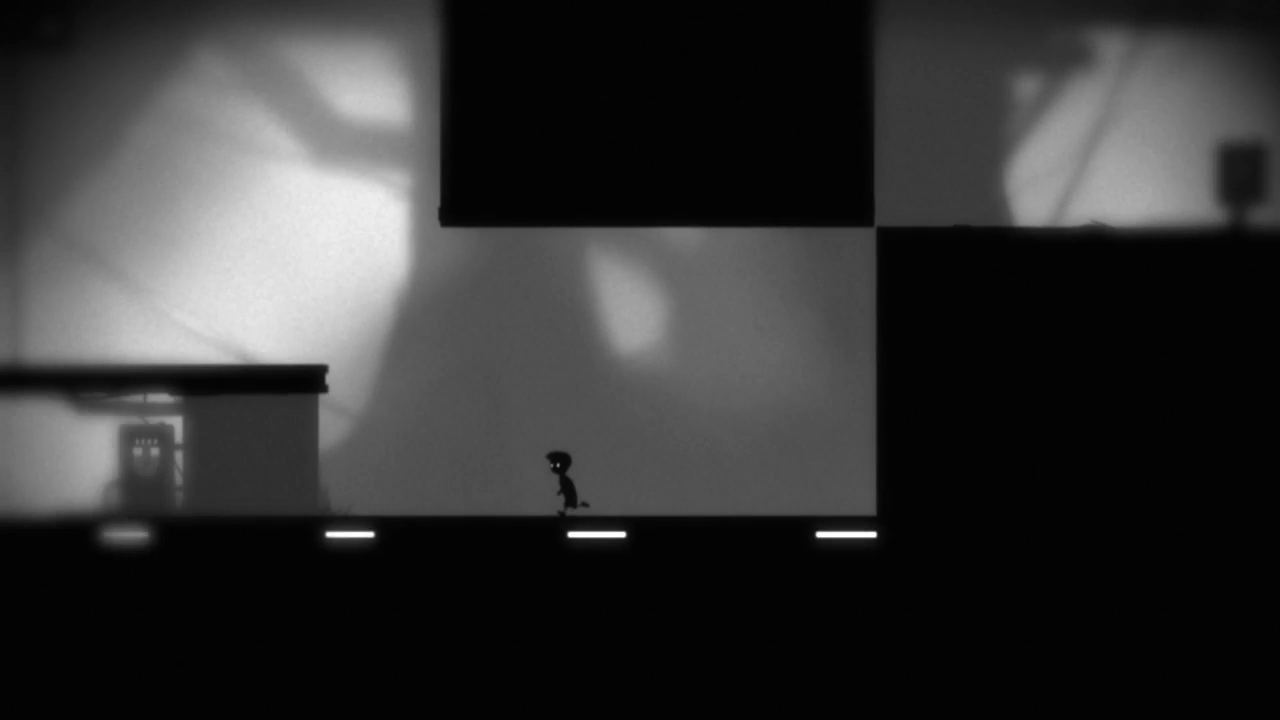
Walk left from the wall past the magnet machine, then run back right onto the platform.
{"action": "key", "text": "Left"}
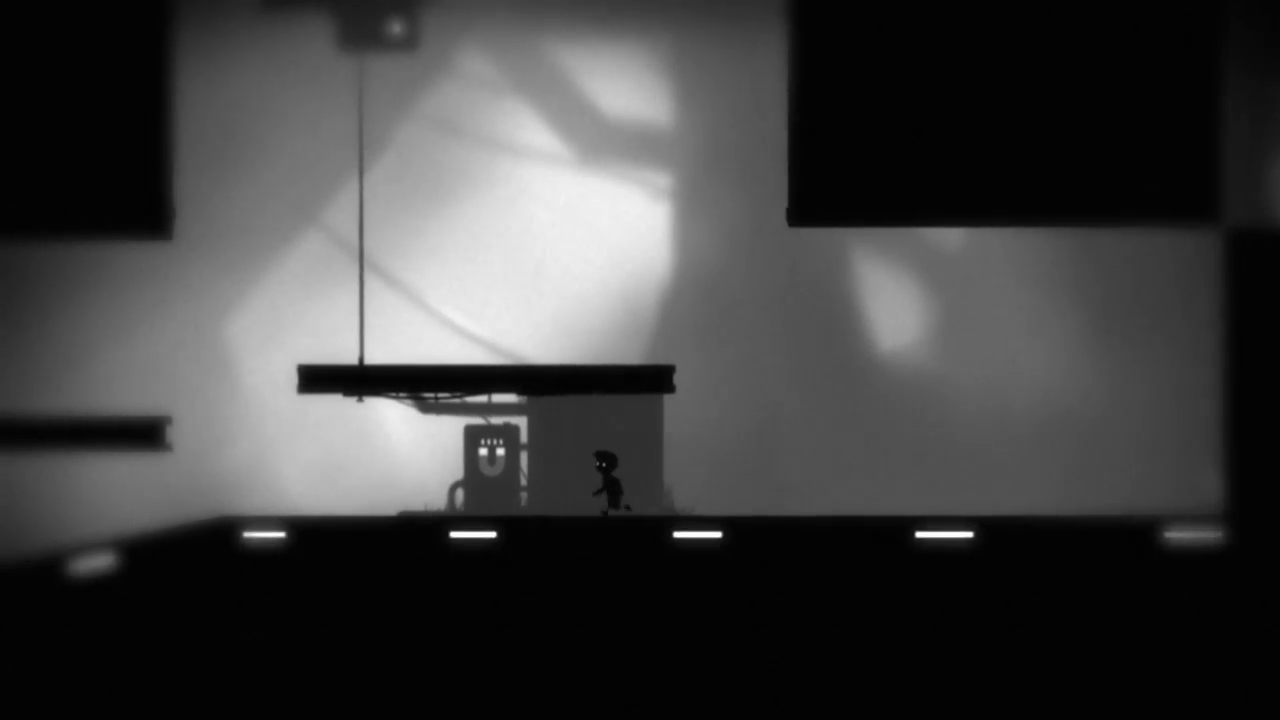
{"action": "key", "text": "Left"}
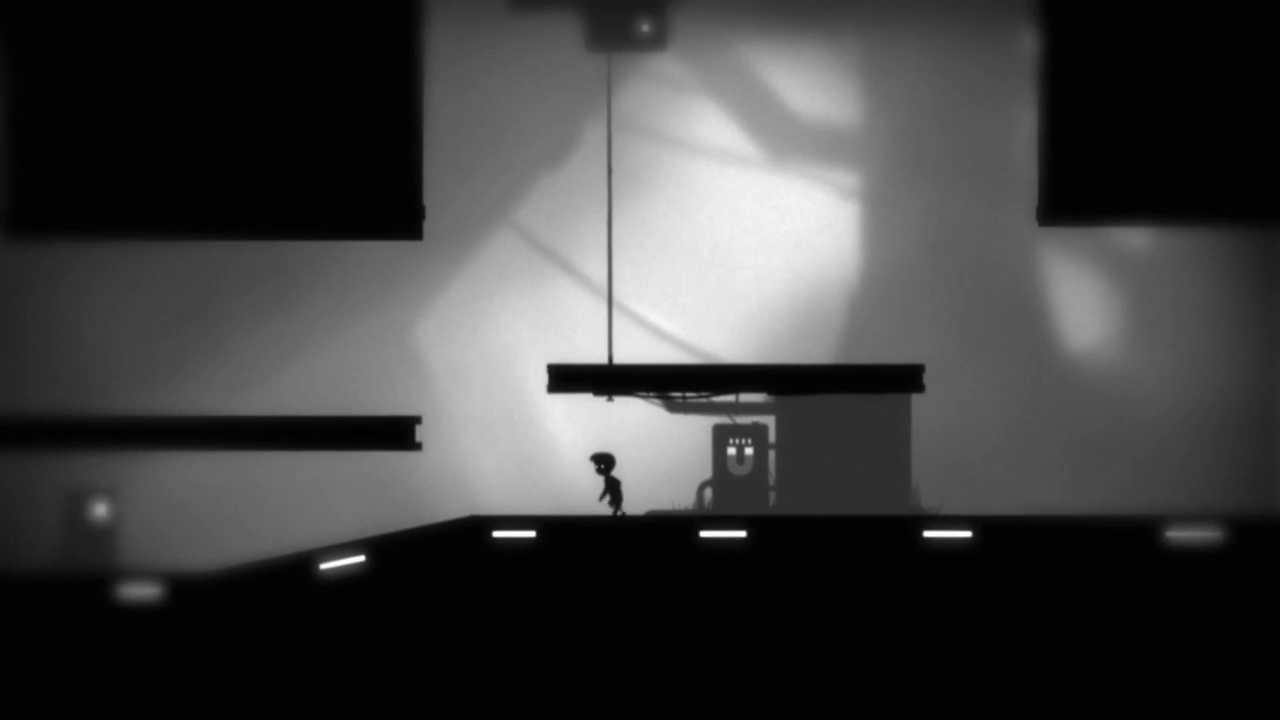
{"action": "key", "text": "Left"}
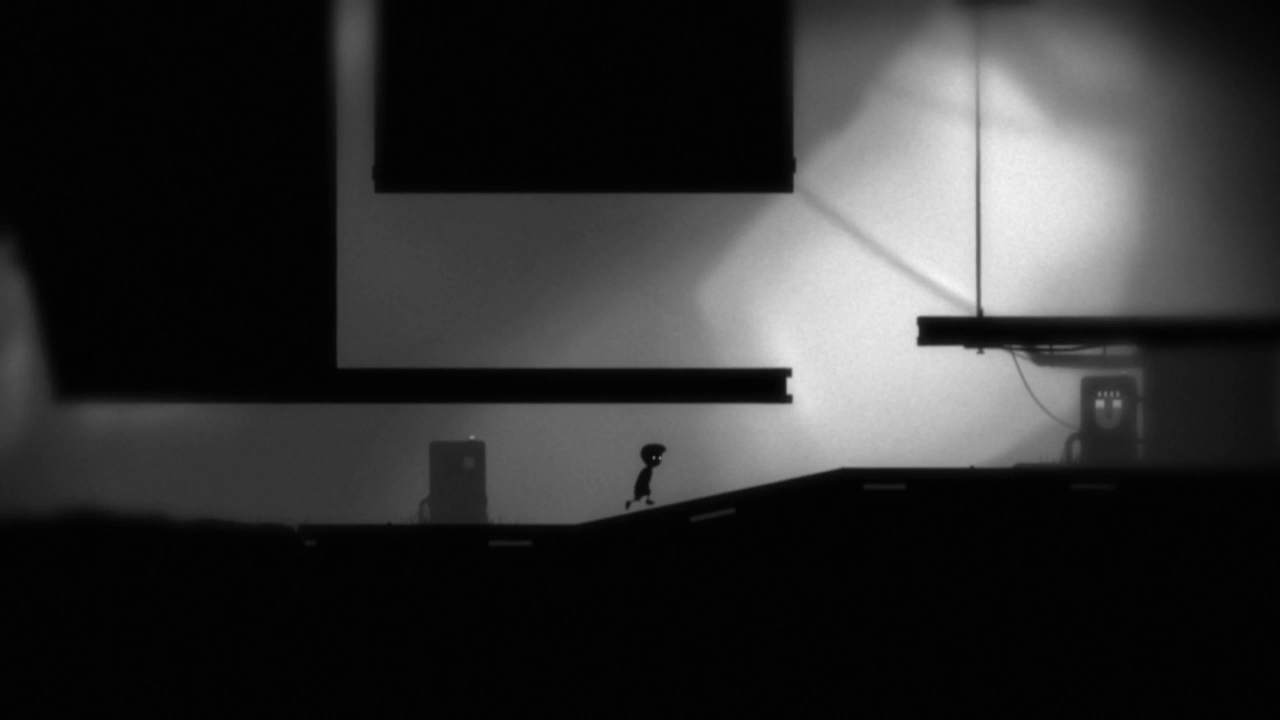
{"action": "key", "text": "Right"}
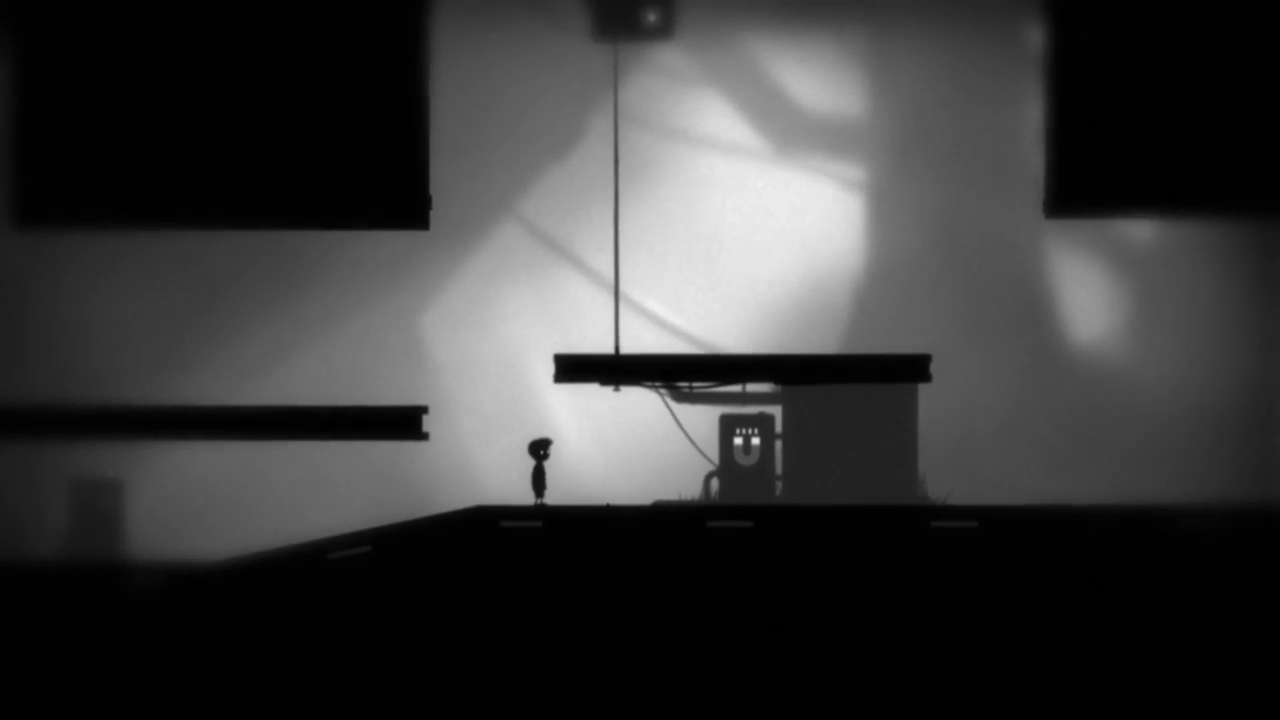
Jump repeatedly at the left ledge until the boy hangs from its end.
{"action": "key", "text": "Left"}
{"action": "key", "text": "Up"}
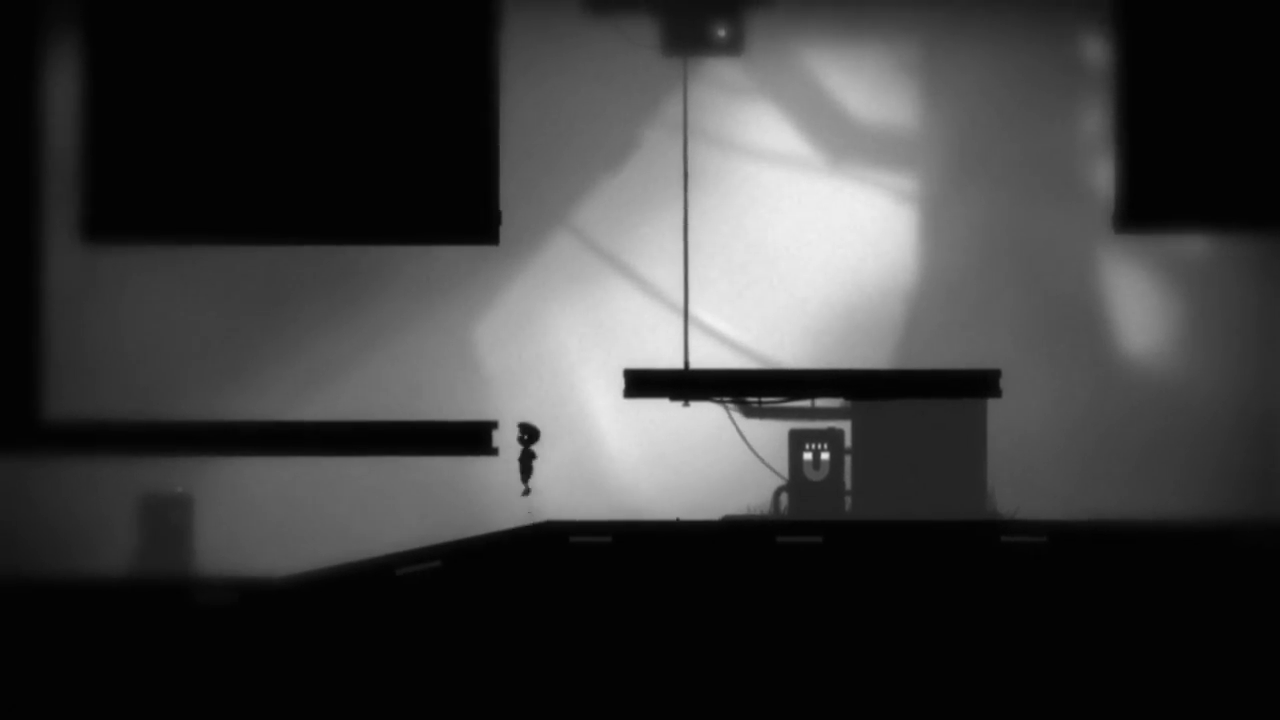
{"action": "key", "text": "Up"}
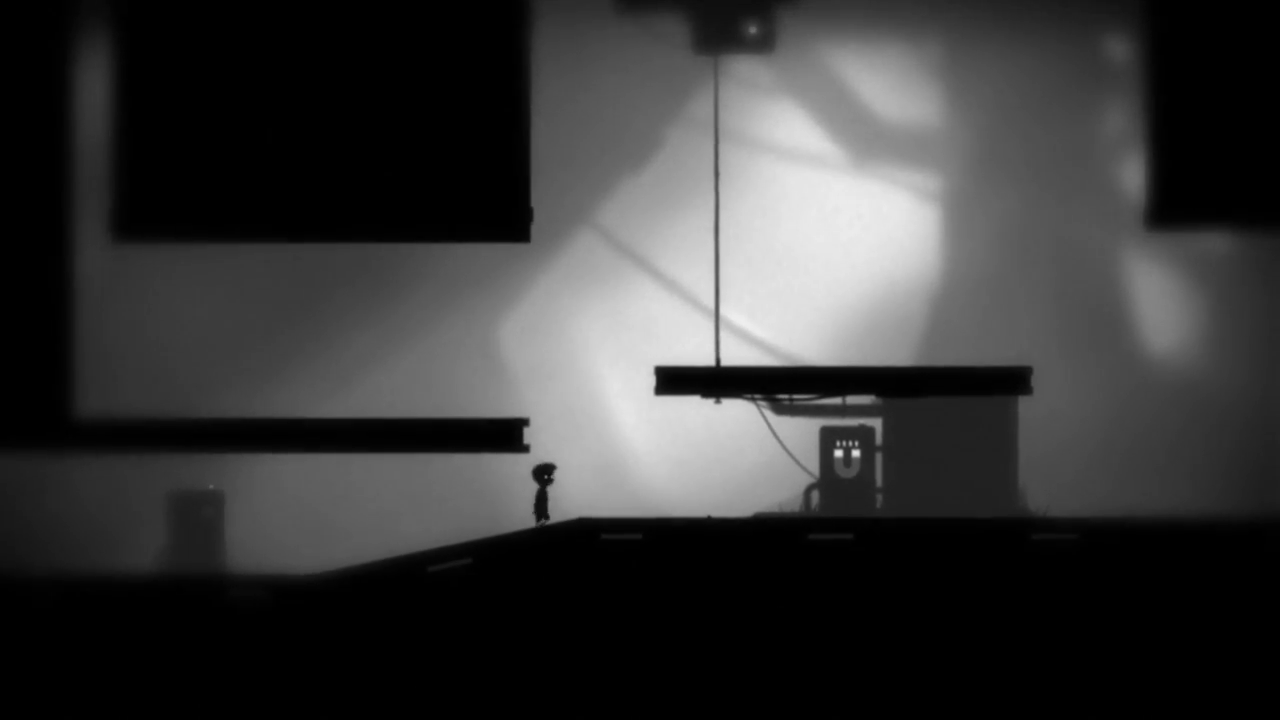
{"action": "key", "text": "Left"}
{"action": "key", "text": "Up"}
{"action": "key", "text": "Right"}
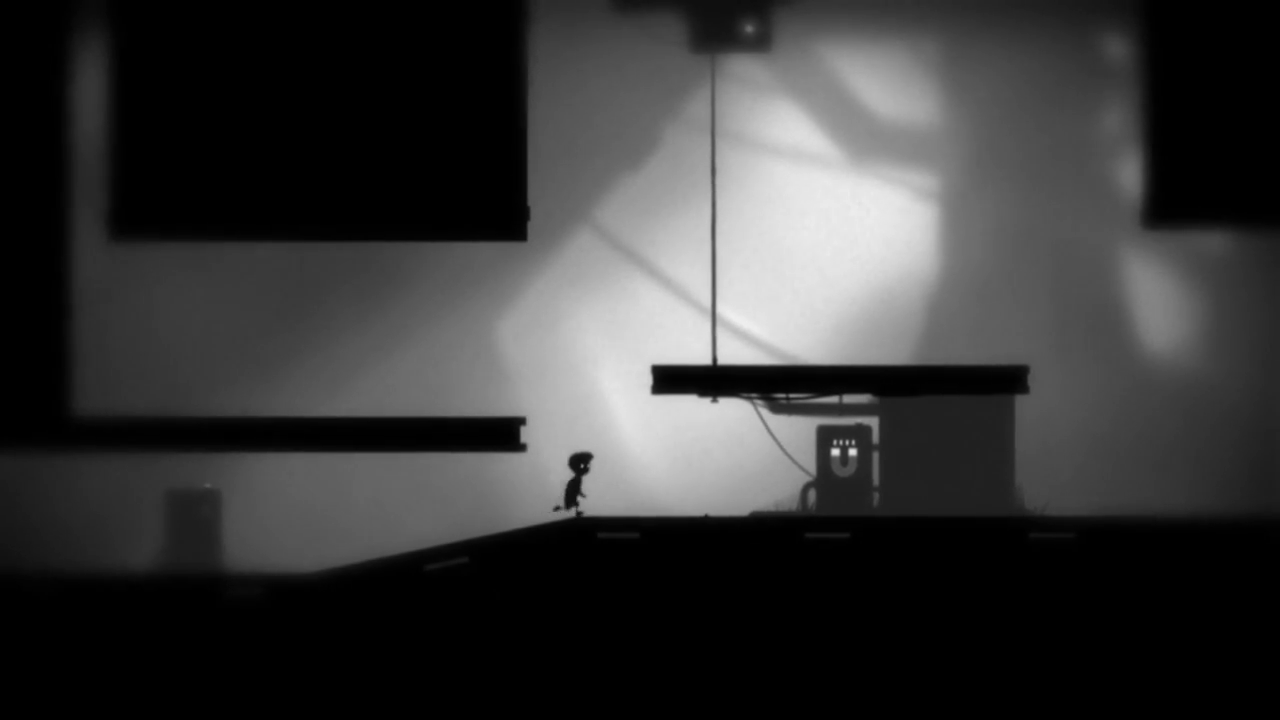
{"action": "key", "text": "Left"}
{"action": "key", "text": "Up"}
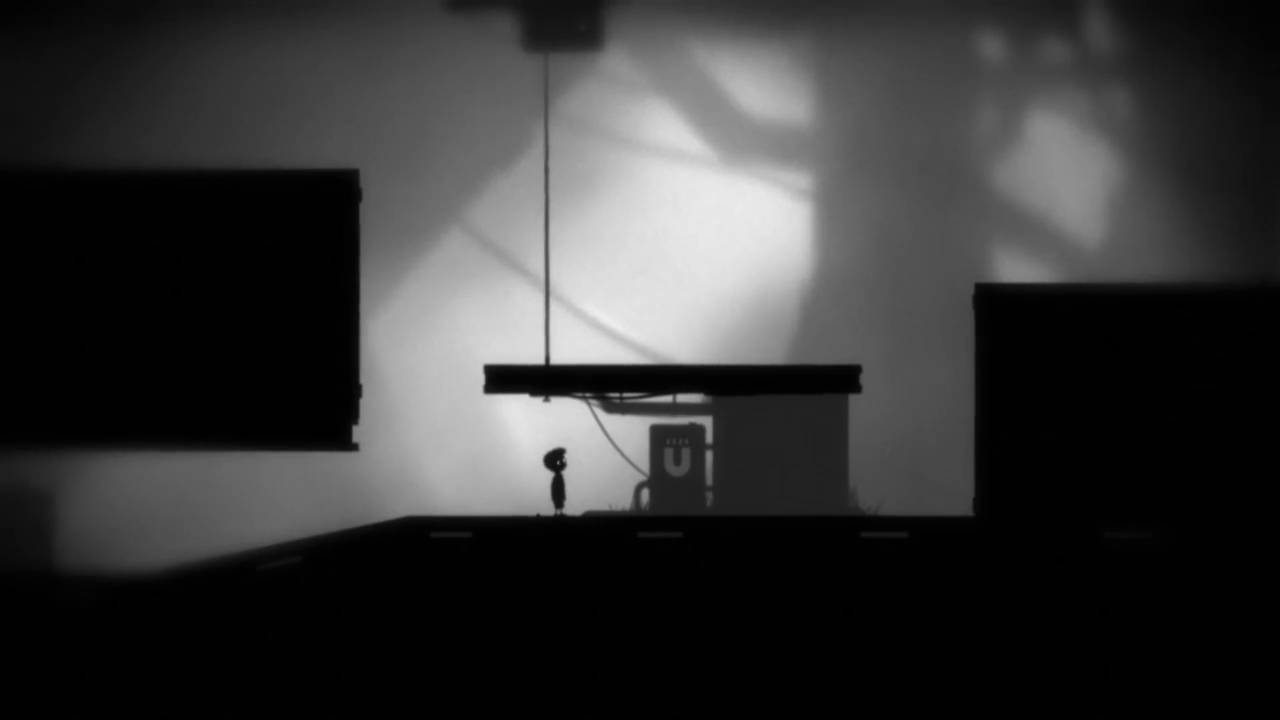
Walk toward the magnet box, turn back left down the slope, then return right up it.
{"action": "key", "text": "Right"}
{"action": "key", "text": "Left"}
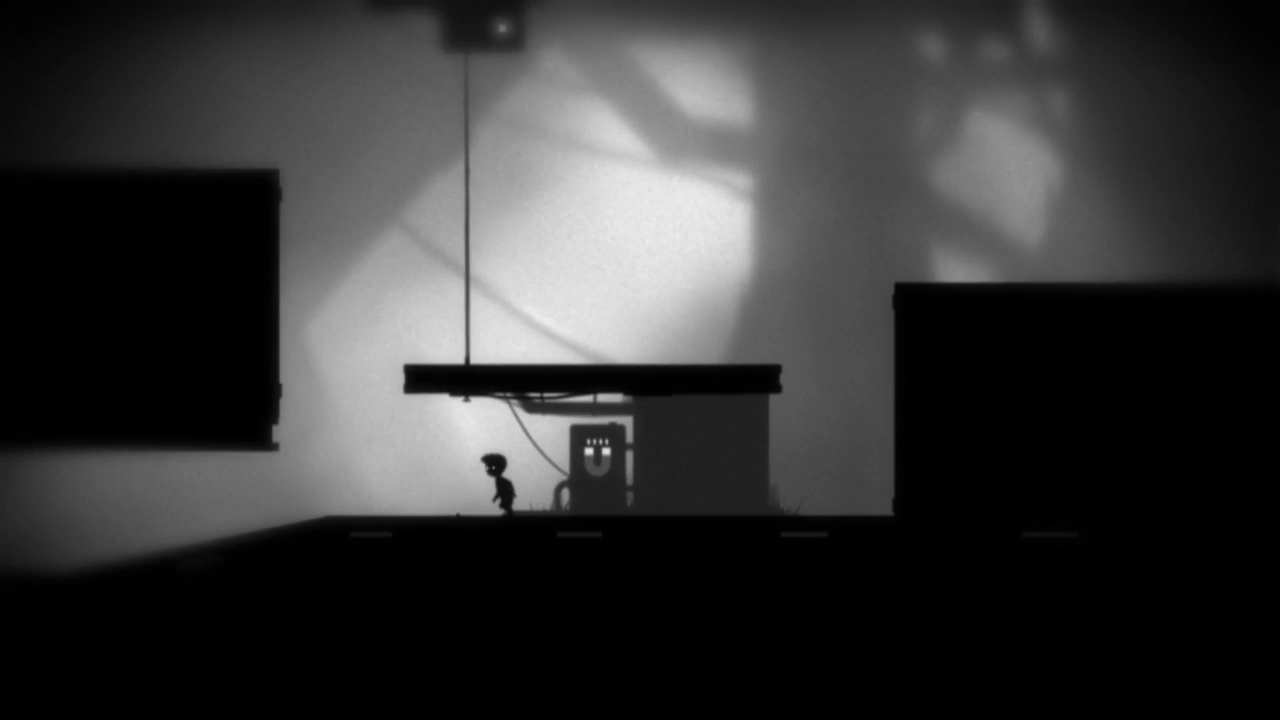
{"action": "key", "text": "Left"}
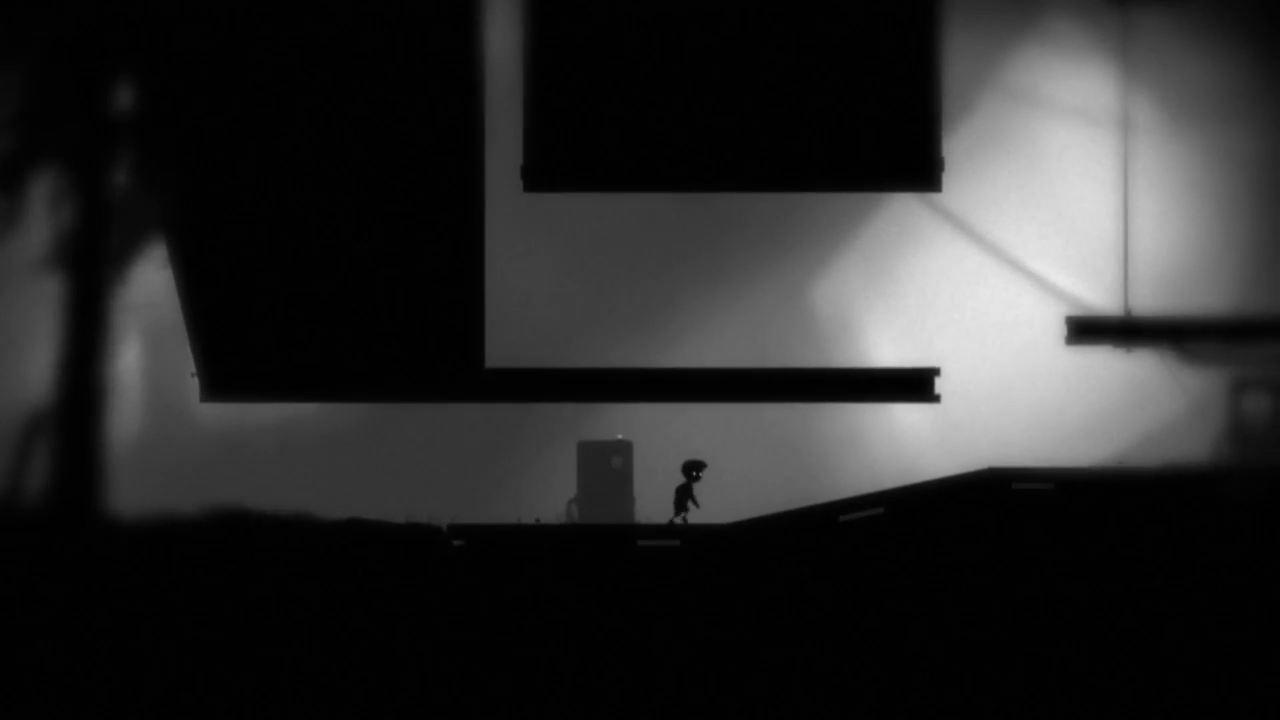
{"action": "key", "text": "Right"}
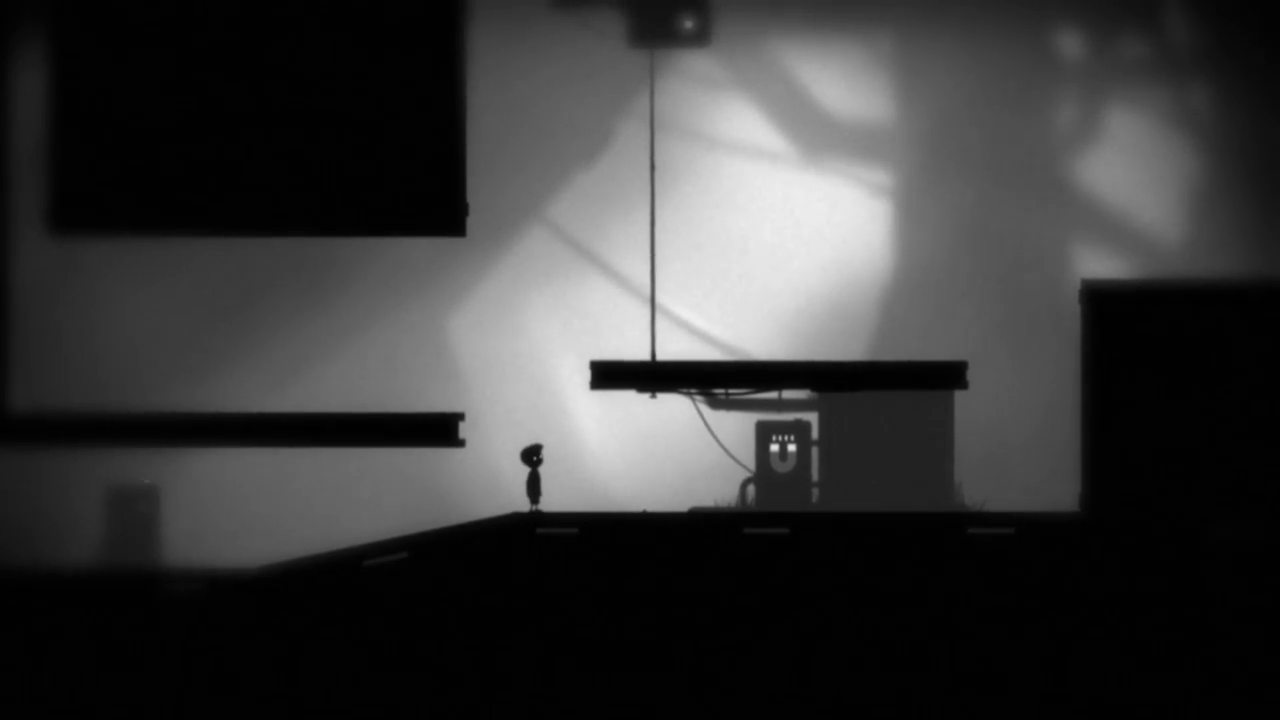
Climb the overhead ledge, jump onto the hanging platform and walk to its right edge.
{"action": "key", "text": "Left"}
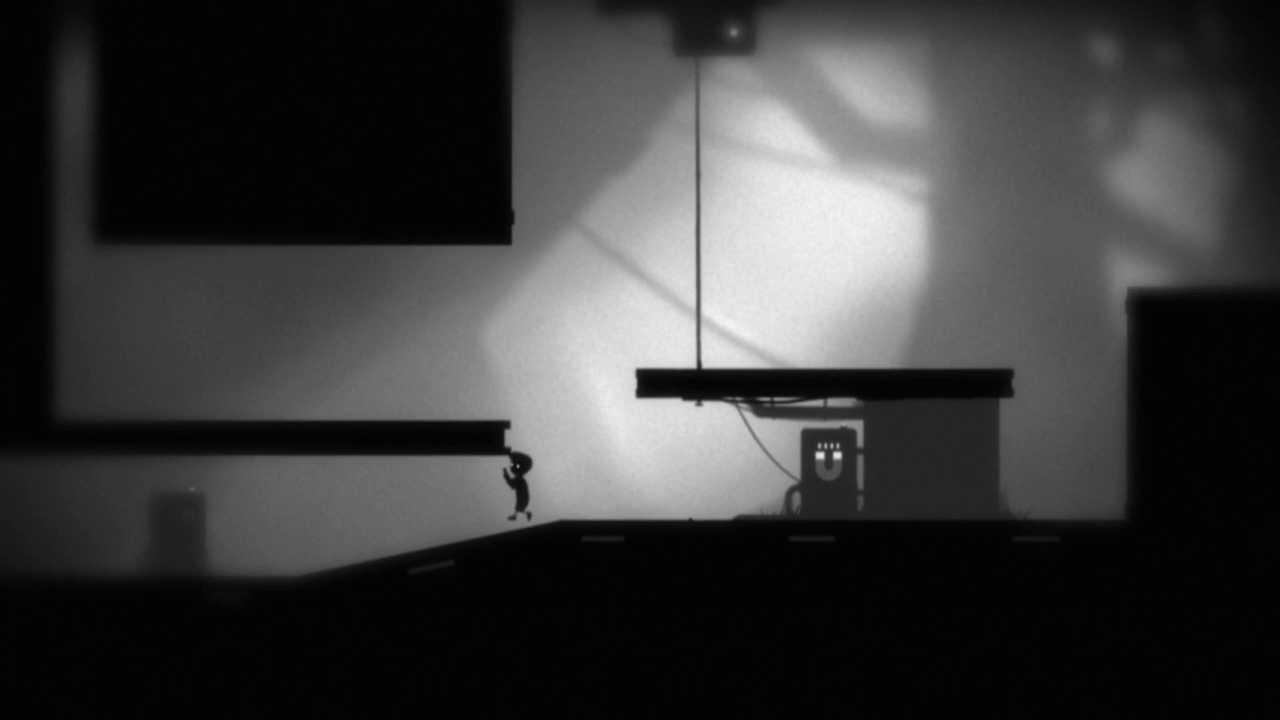
{"action": "key", "text": "Up"}
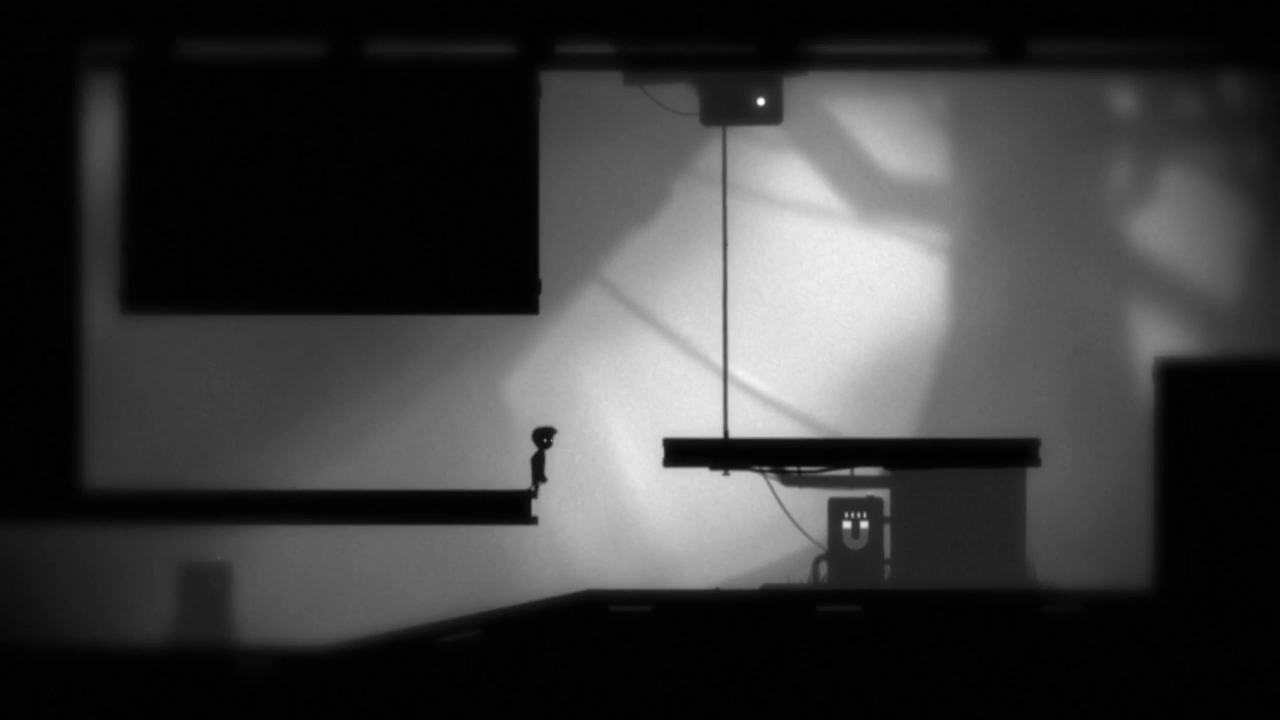
{"action": "key", "text": "Right"}
{"action": "key", "text": "Up"}
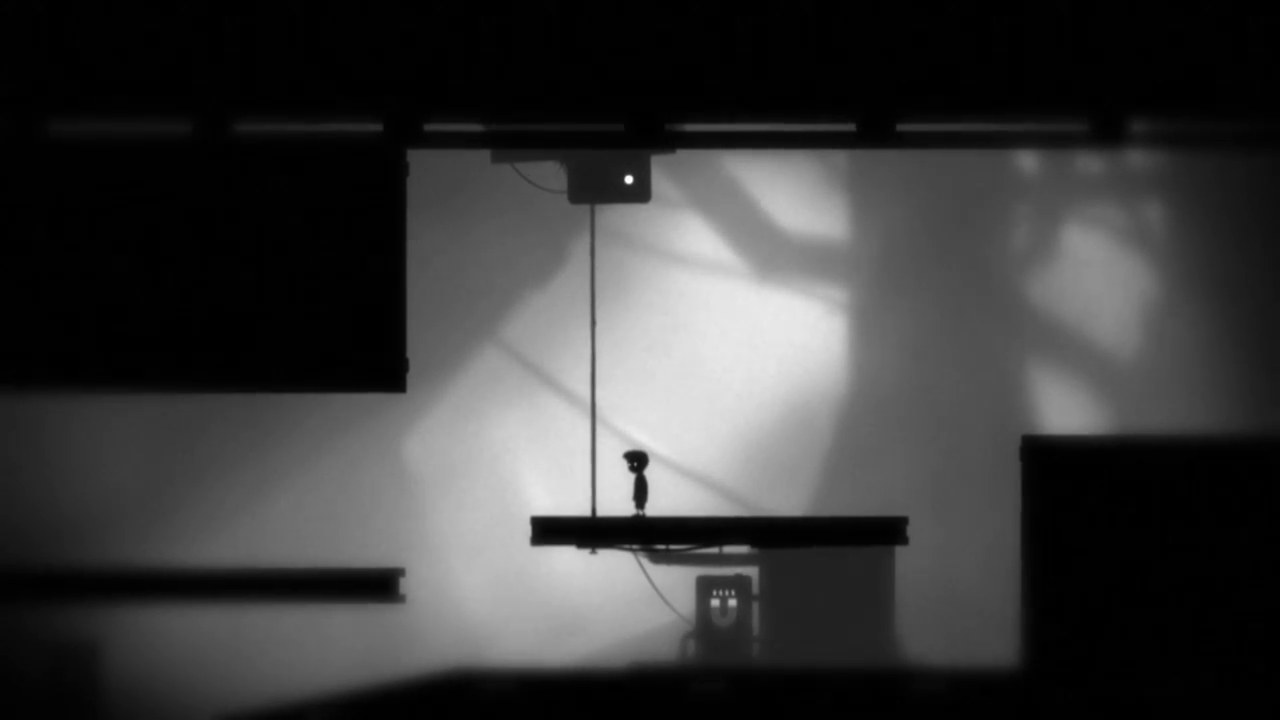
{"action": "key", "text": "Right"}
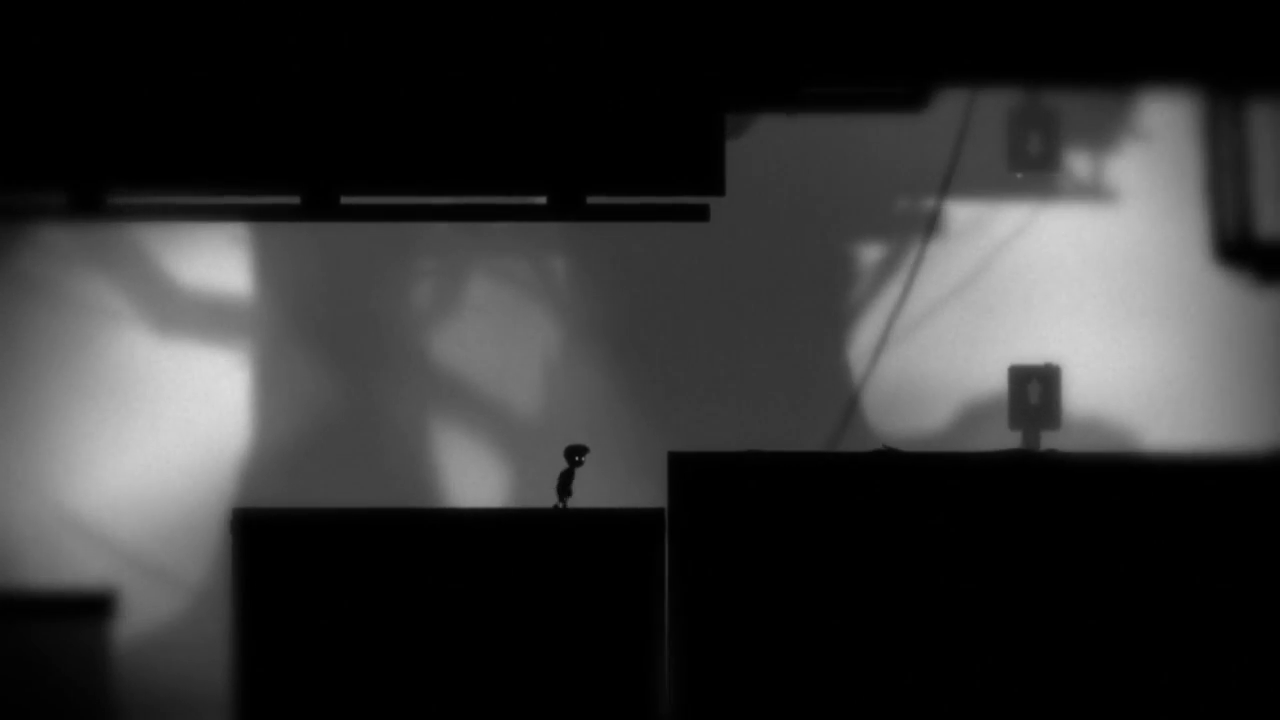
Climb onto the tall blocks, run right along them, then walk back to the up-arrow sign.
{"action": "key", "text": "Up"}
{"action": "key", "text": "Right"}
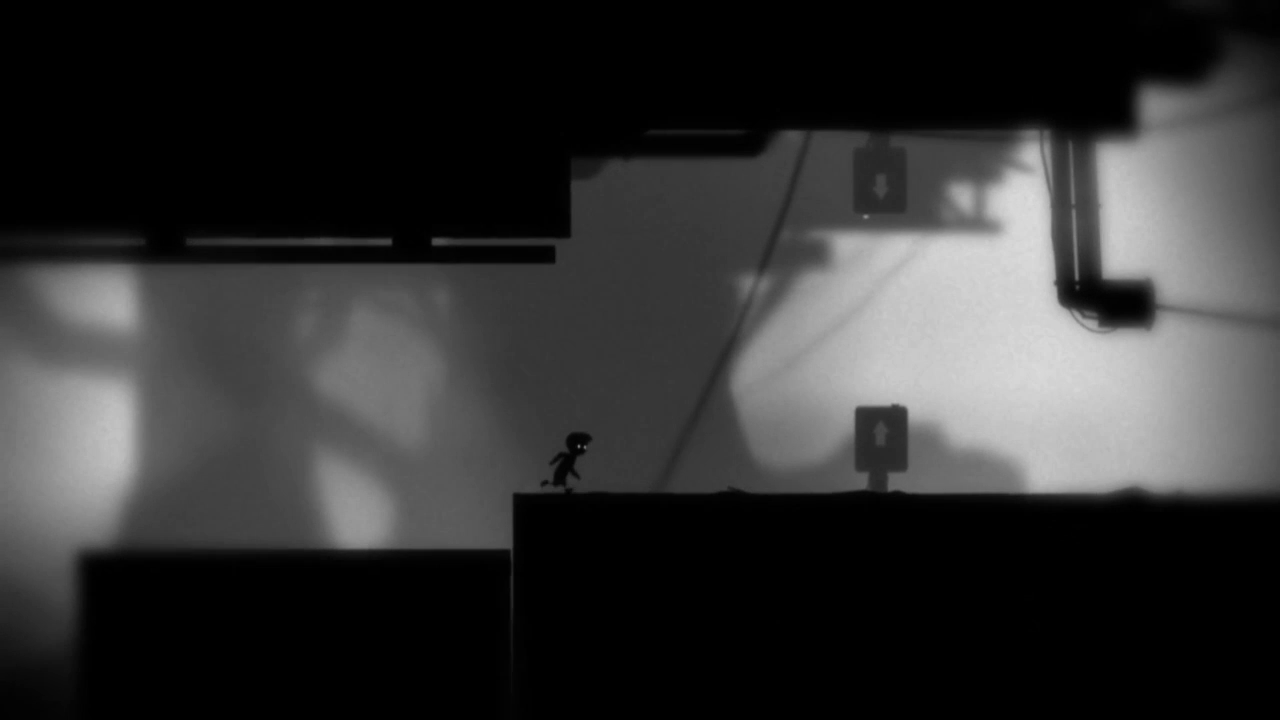
{"action": "key", "text": "Right"}
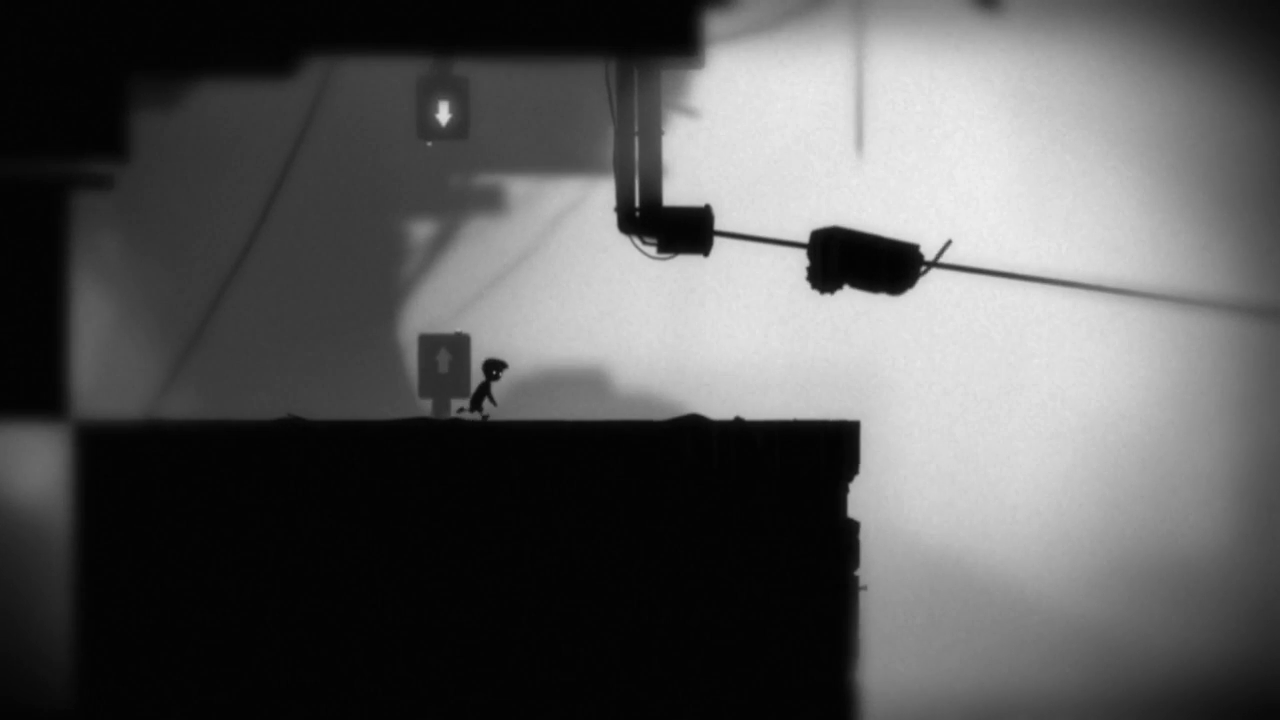
{"action": "key", "text": "Left"}
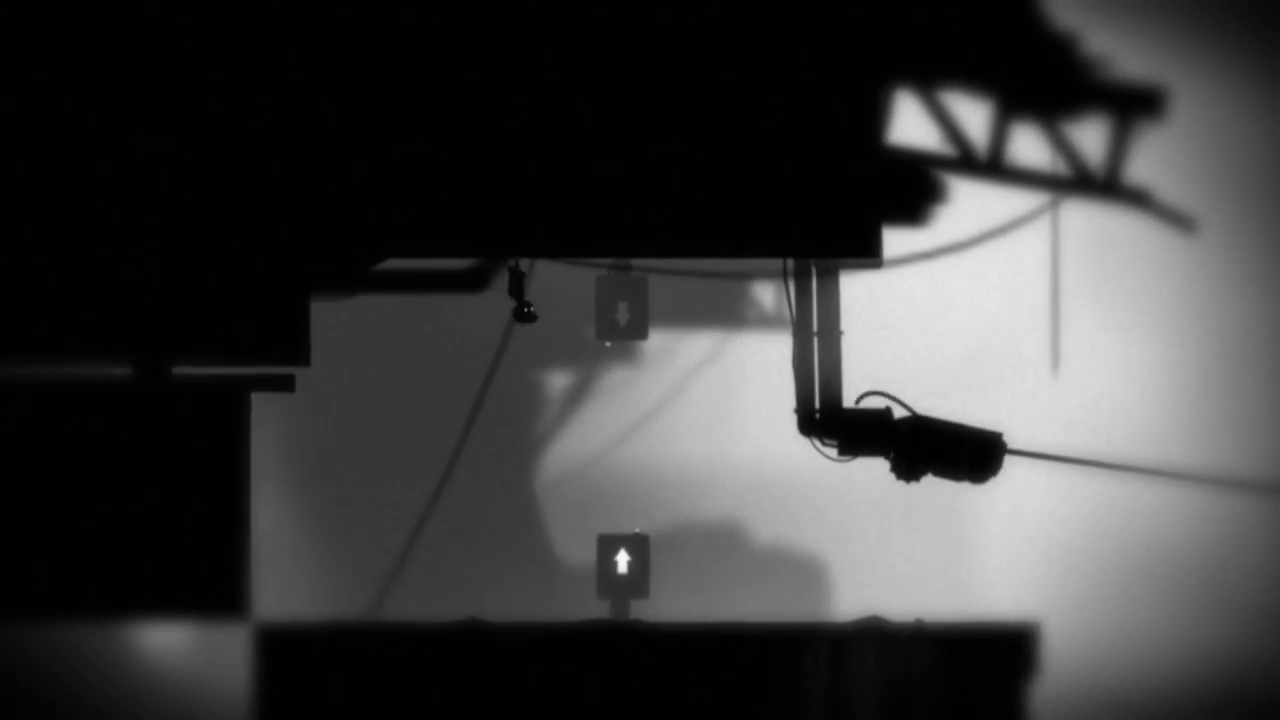
Walk the upside-down boy right past the down-arrow sign and onto the sloped rooftop.
{"action": "key", "text": "Right"}
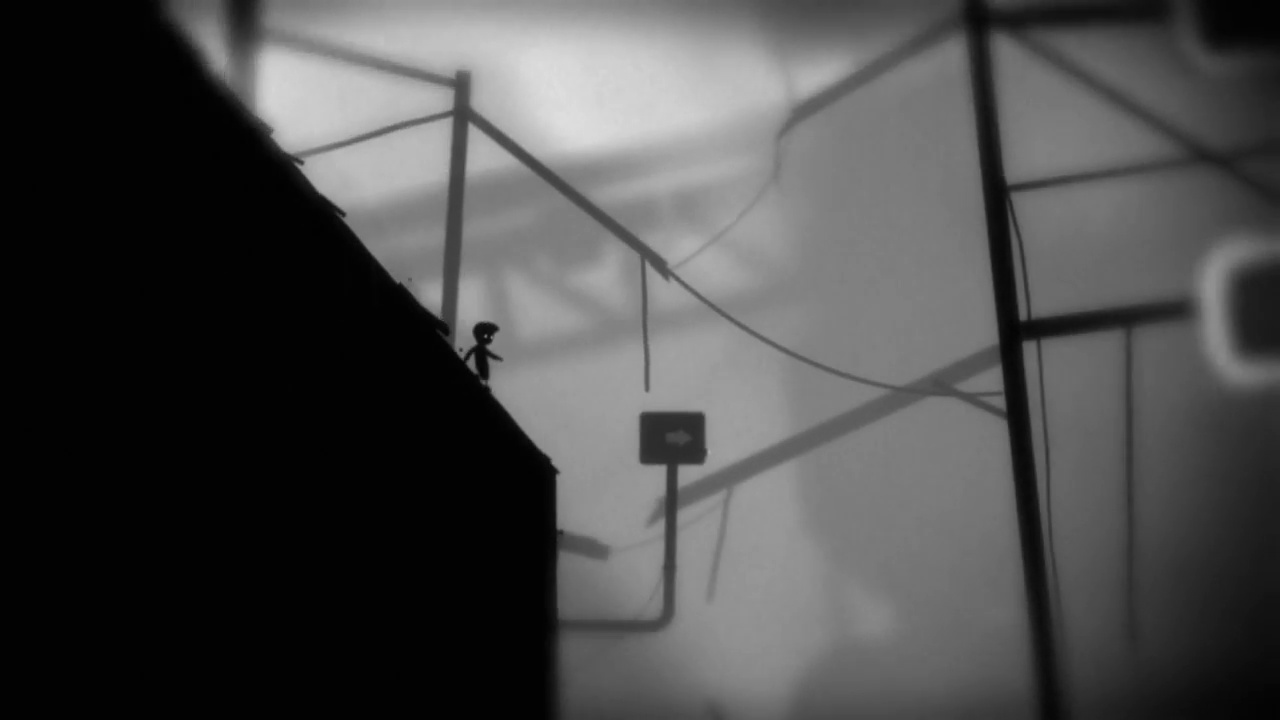
Jump the boy off the roof toward the sign, then run right and leap from the peak.
{"action": "key", "text": "Up"}
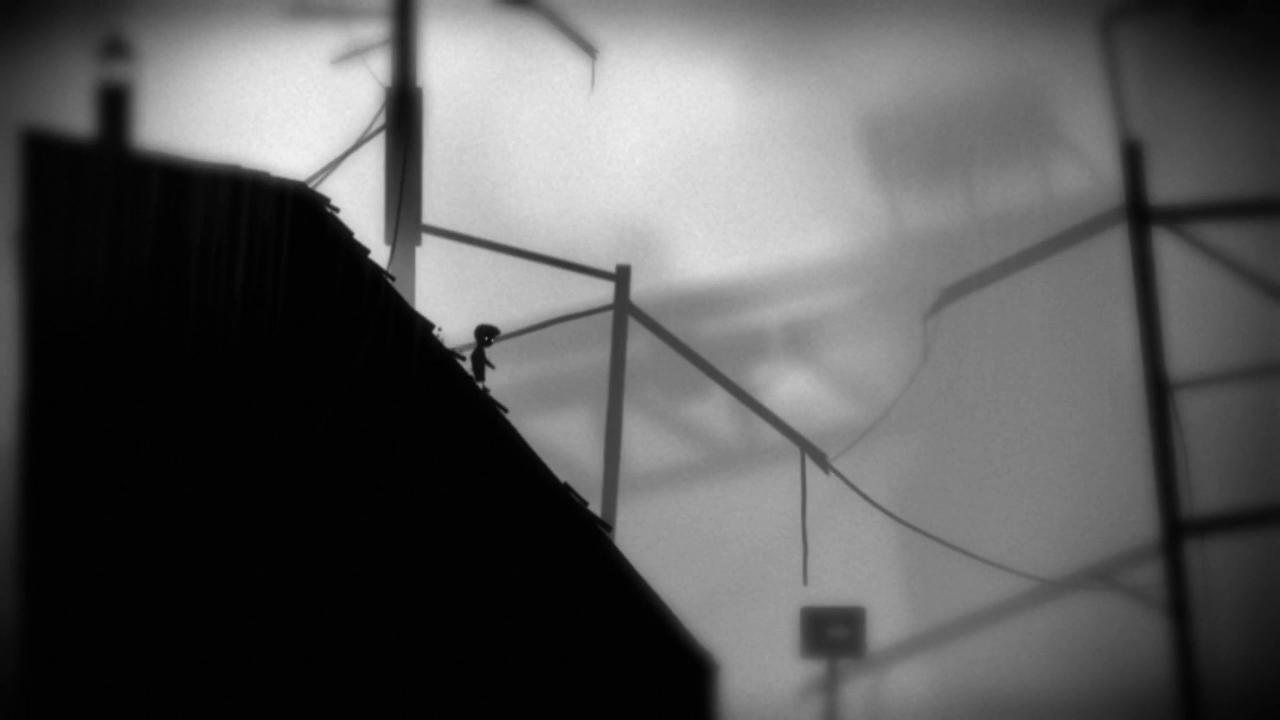
{"action": "key", "text": "Right"}
{"action": "key", "text": "Up"}
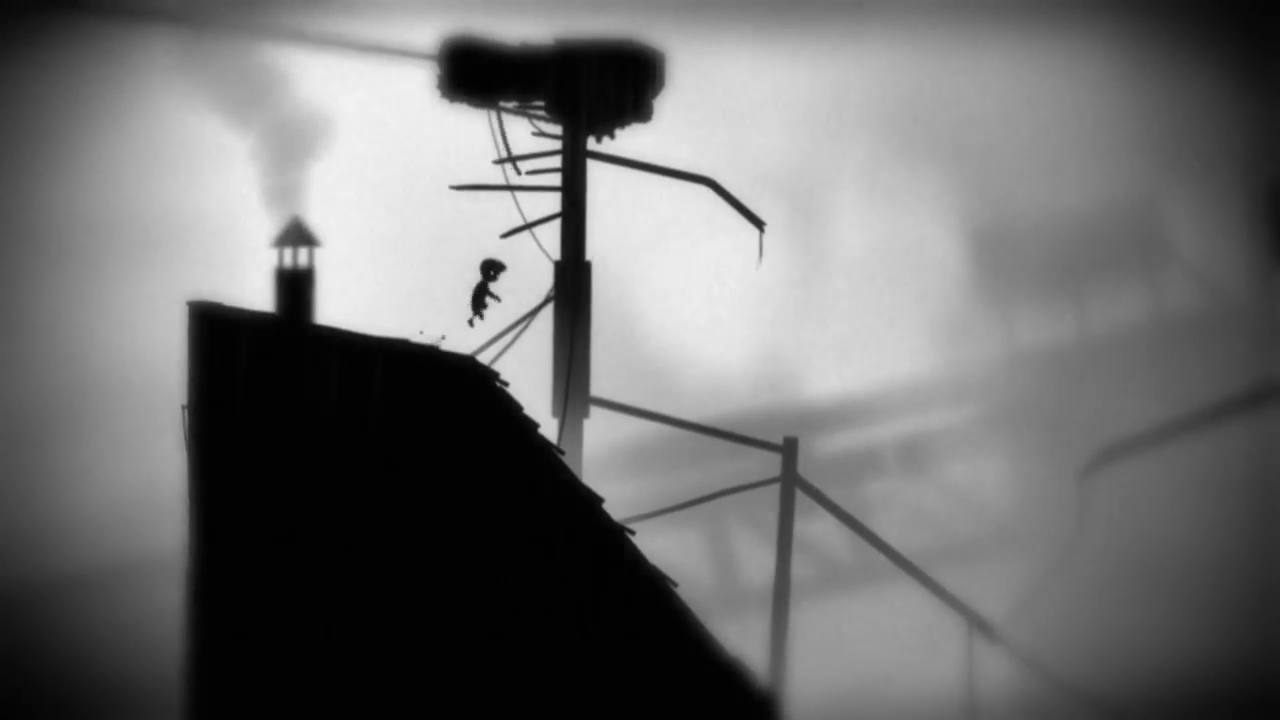
{"action": "key", "text": "Right"}
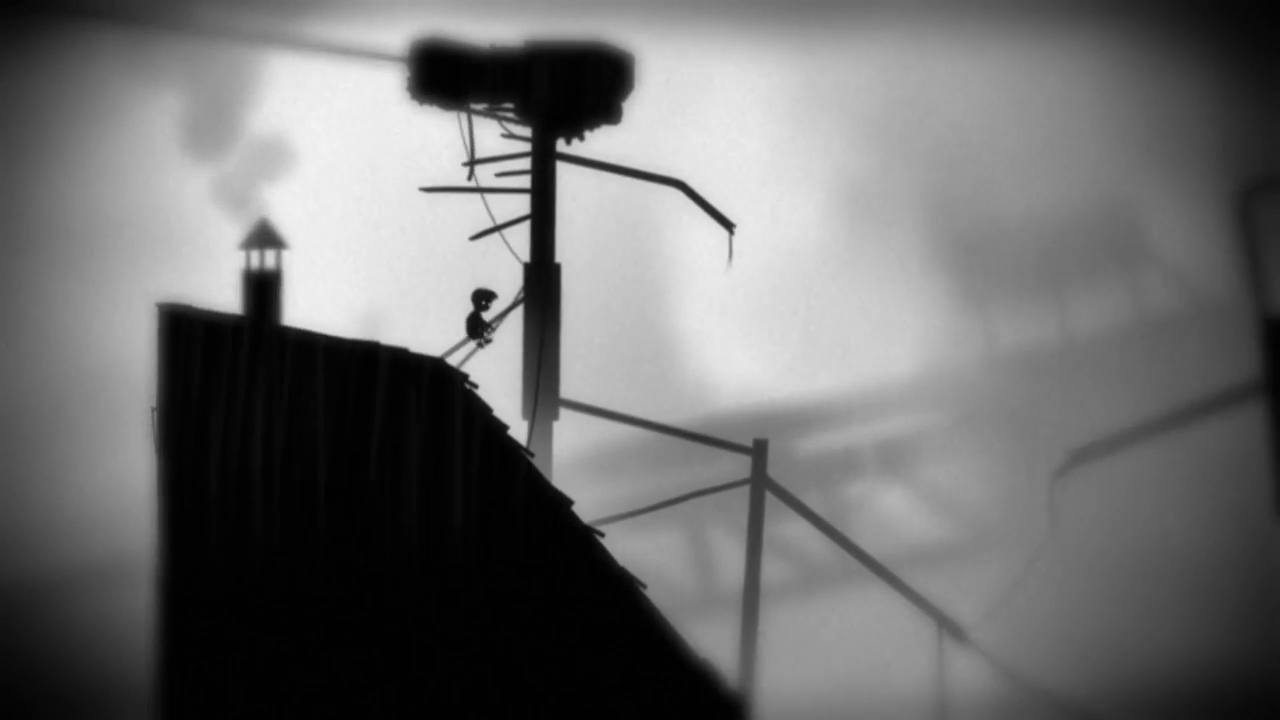
{"action": "key", "text": "Right"}
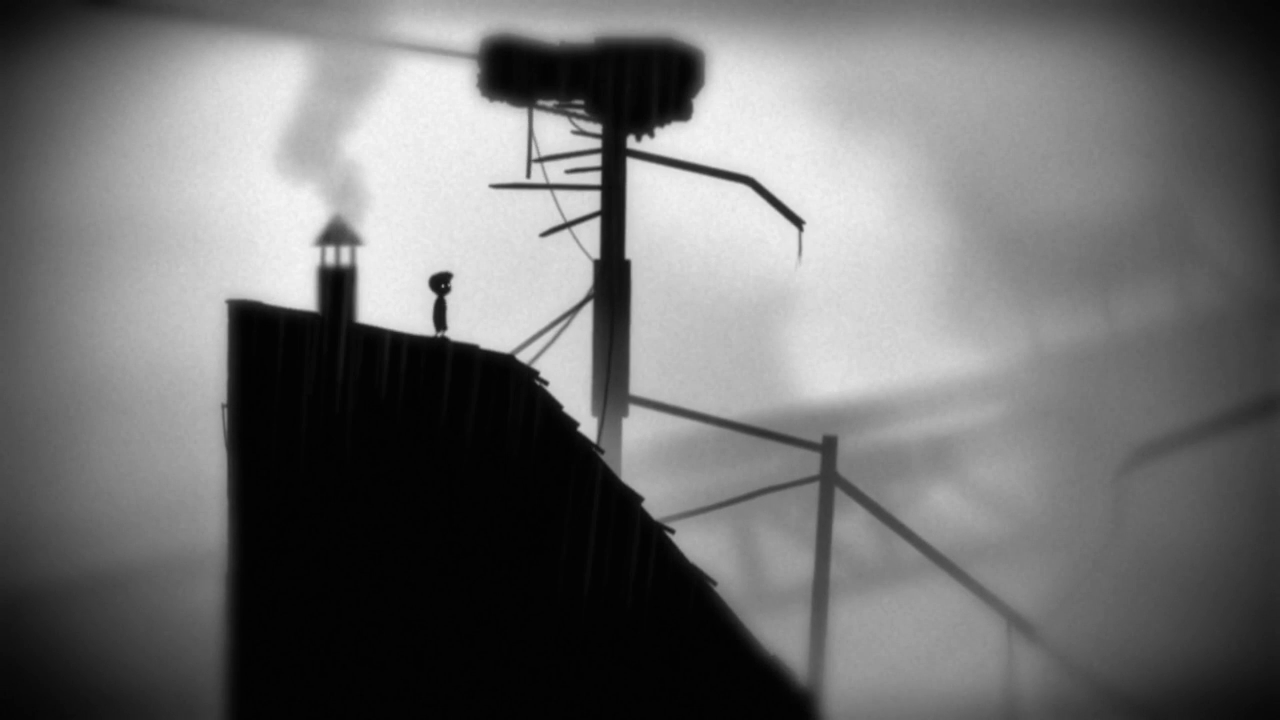
Walk the boy down the roof slope and off the edge toward the saw blade.
{"action": "key", "text": "Right"}
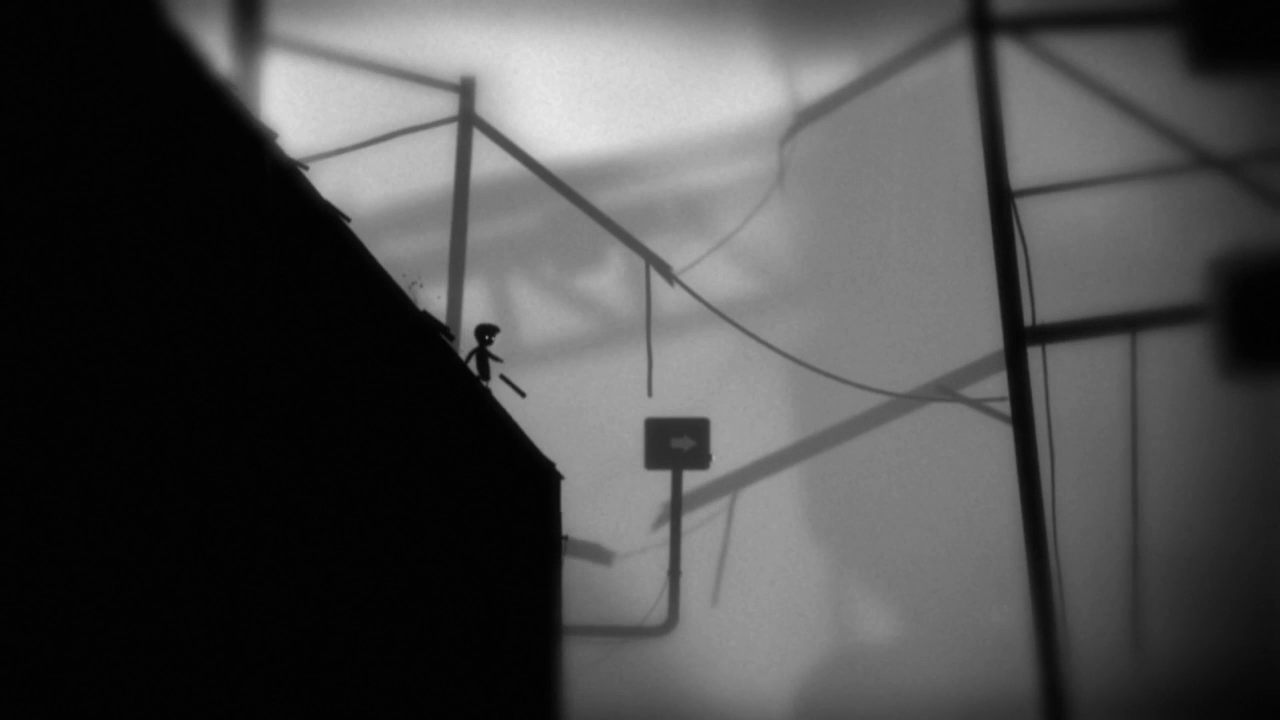
{"action": "key", "text": "Right"}
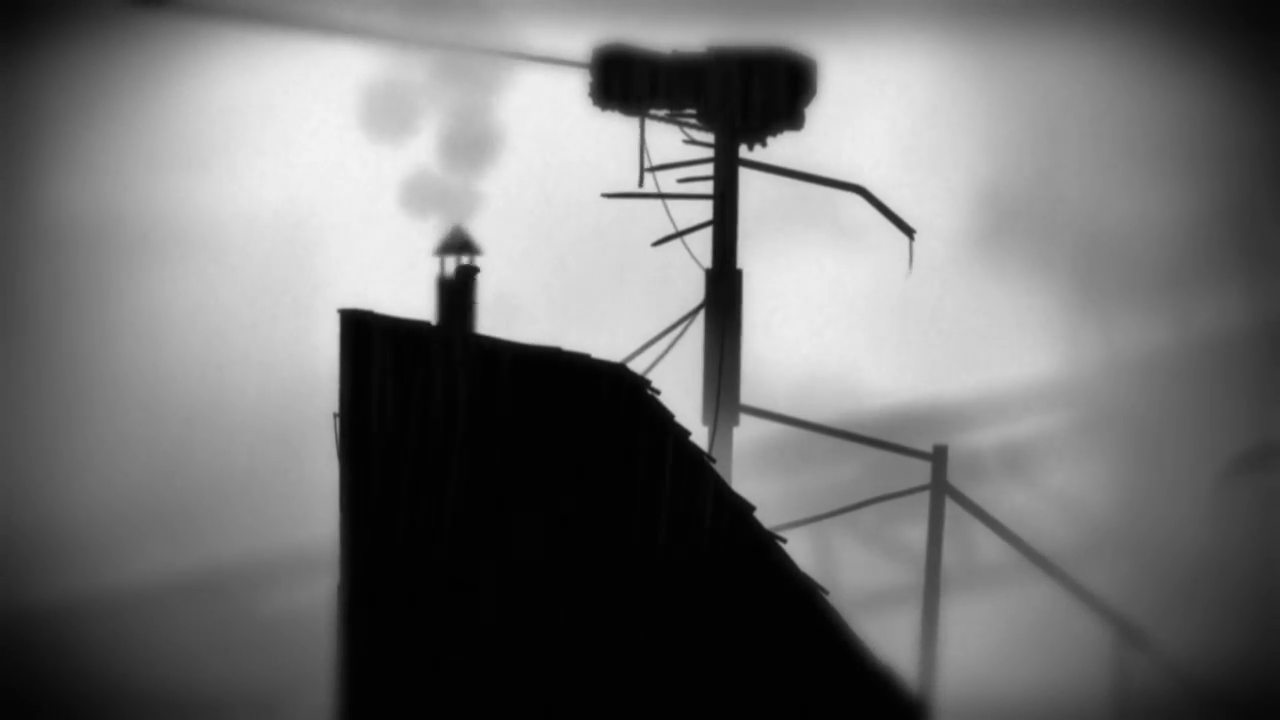
After respawning, jump the boy back and forth over the chimney, then run right toward the pole.
{"action": "key", "text": "Up"}
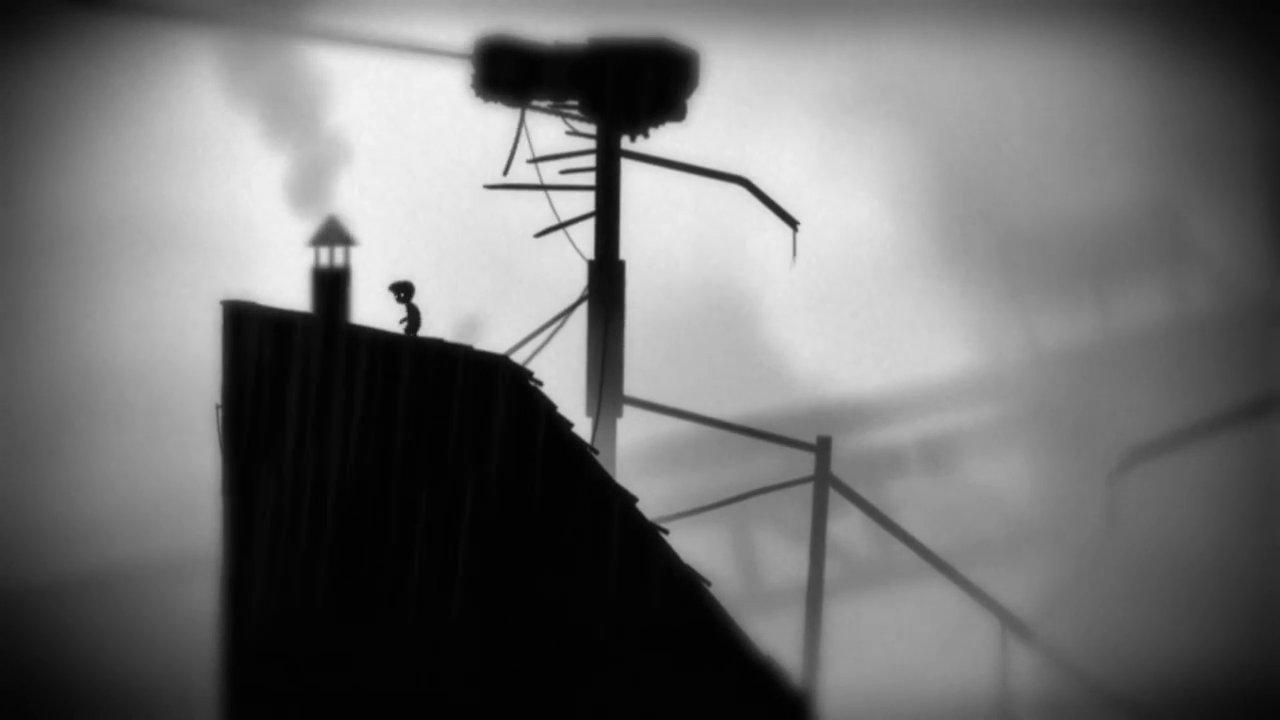
{"action": "key", "text": "Left"}
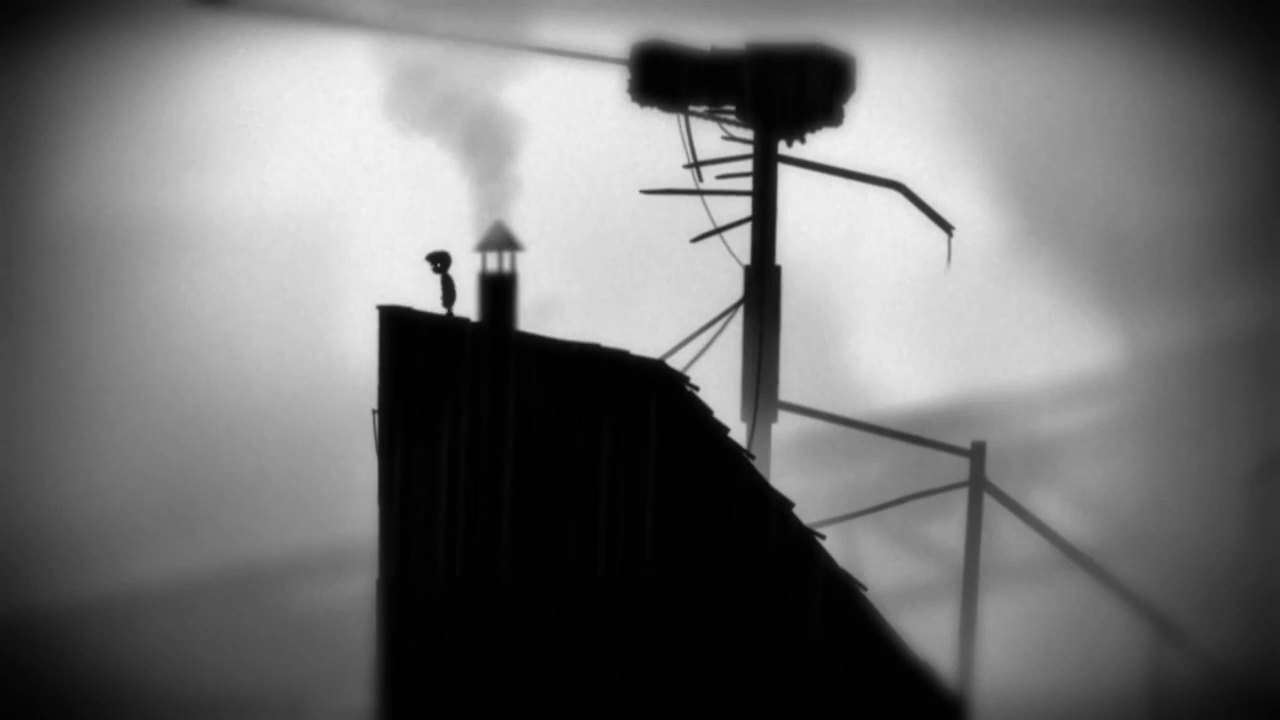
{"action": "key", "text": "Up"}
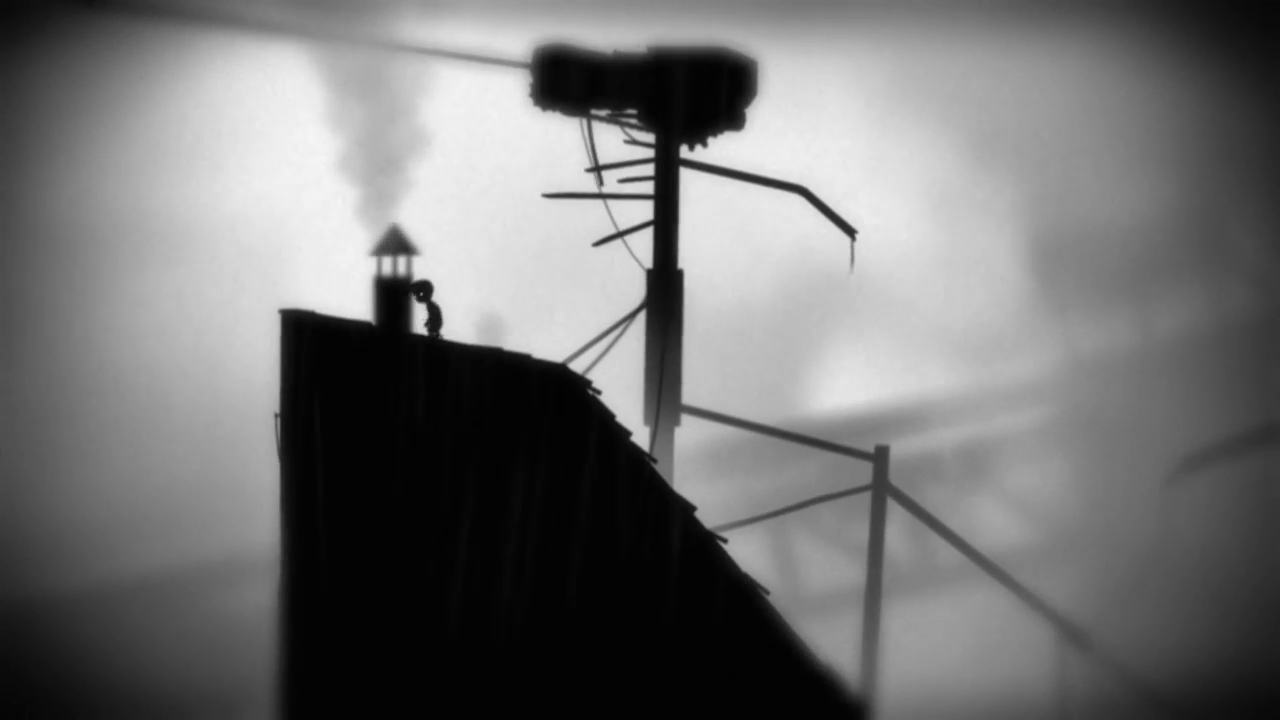
{"action": "key", "text": "Left"}
{"action": "key", "text": "Up"}
{"action": "key", "text": "Right"}
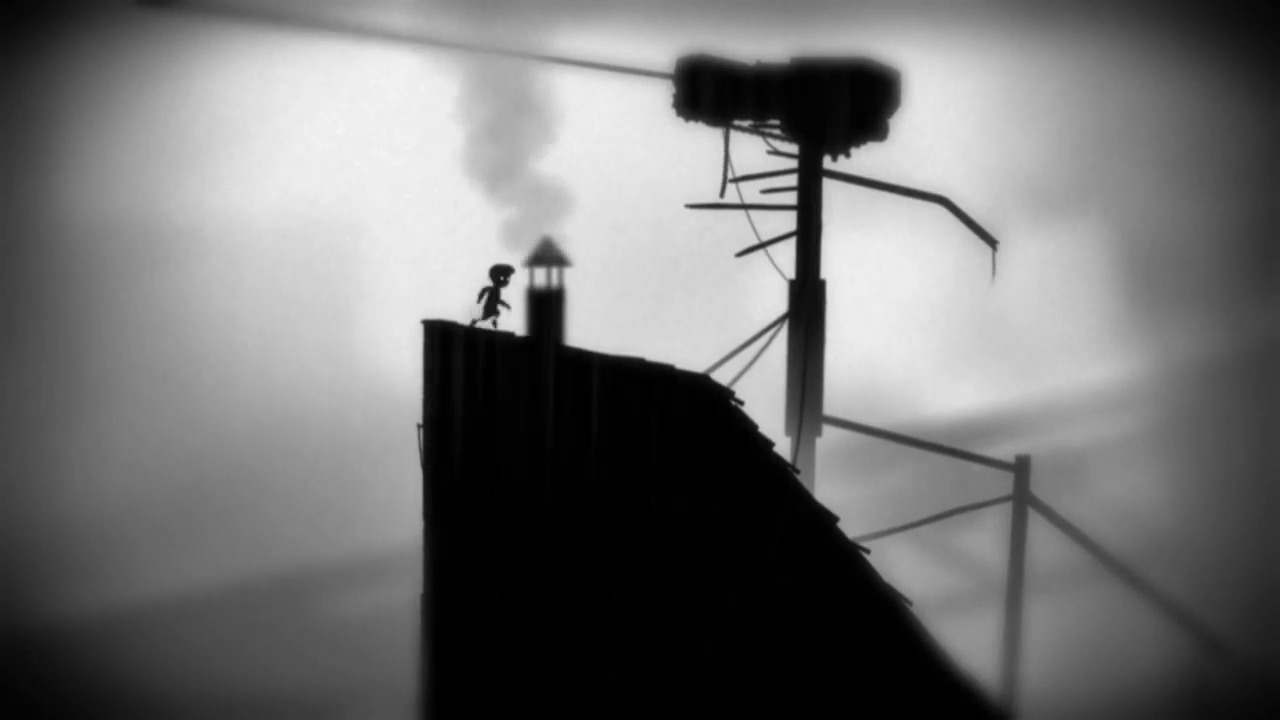
{"action": "key", "text": "Right"}
Jump the boy from the roof to the beam and climb the pole under the down-arrow sign.
{"action": "key", "text": "Up"}
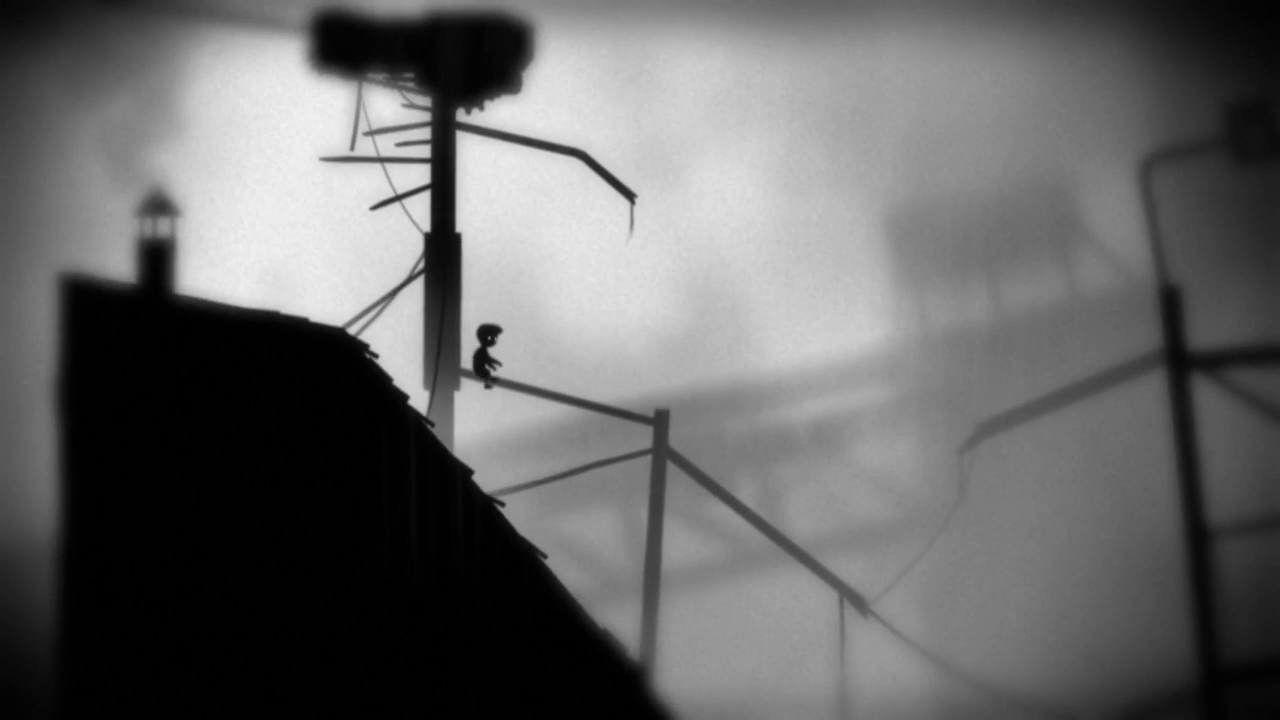
{"action": "key", "text": "Right"}
{"action": "key", "text": "Up"}
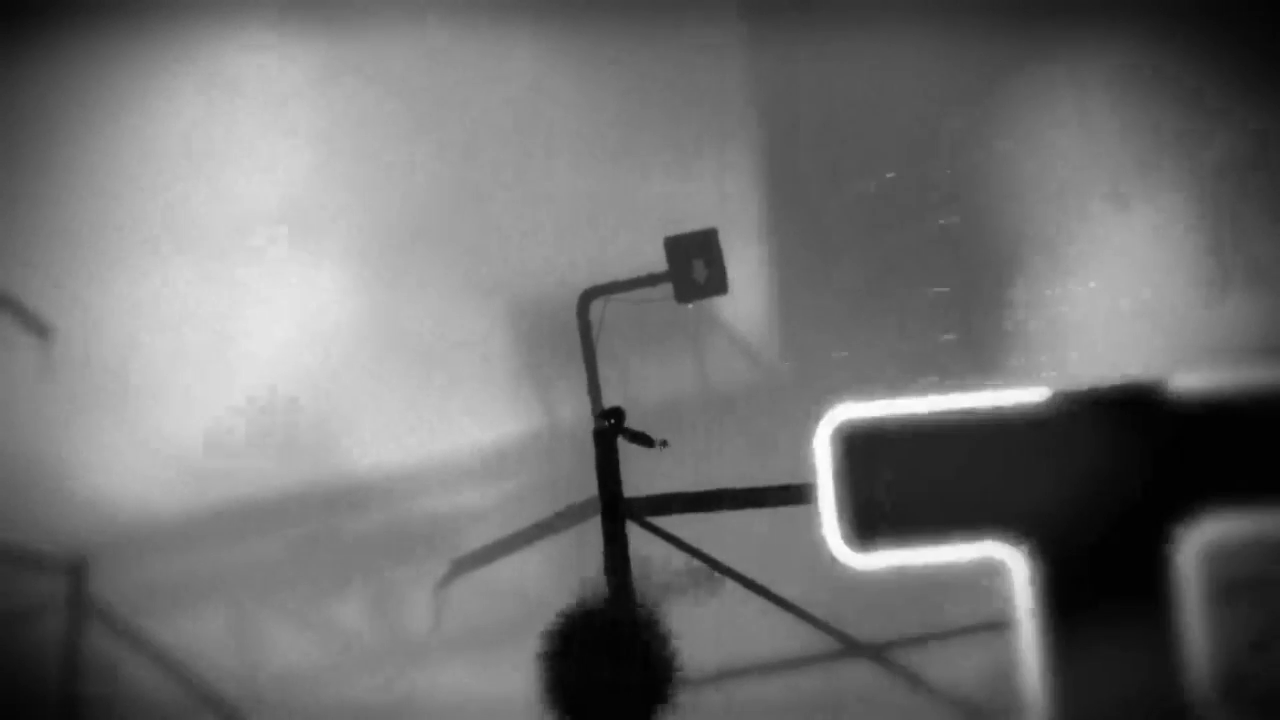
Leap the boy rightward off the pole top onto the dark T-shaped block.
{"action": "key", "text": "Up"}
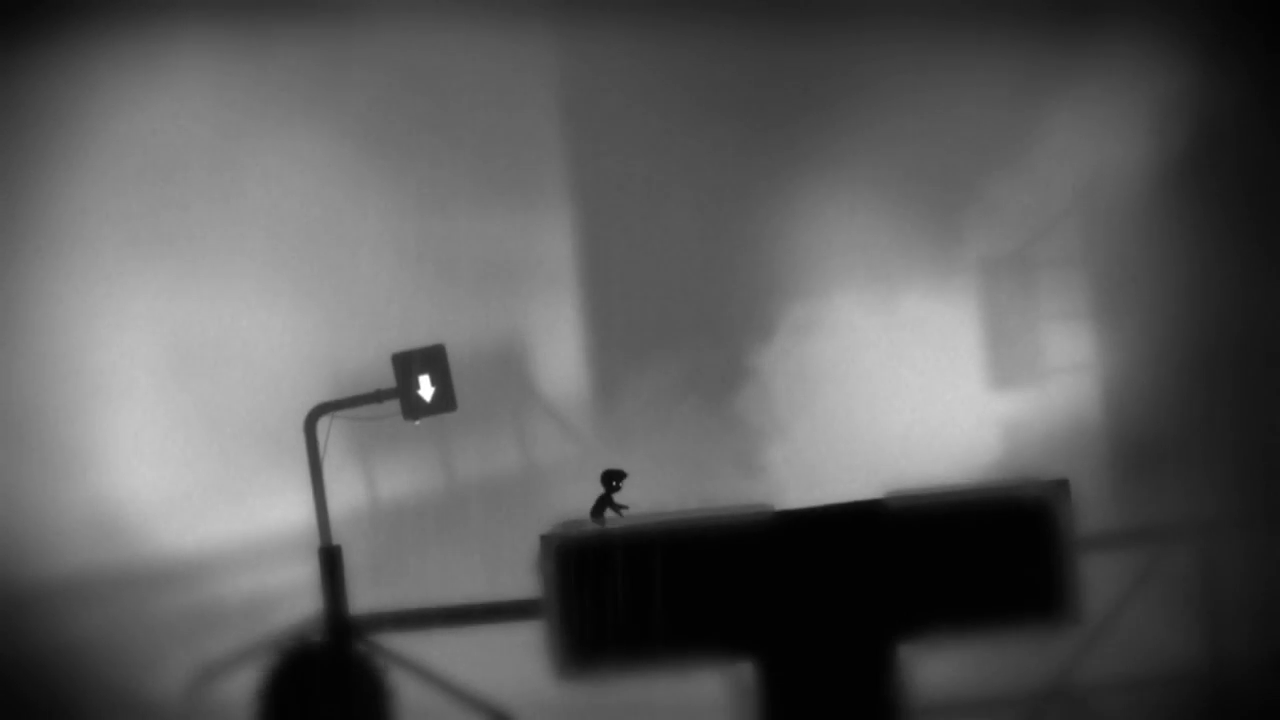
Walk the boy off the T-block along the tilted pipe, then jump onto the block's edge.
{"action": "key", "text": "Right"}
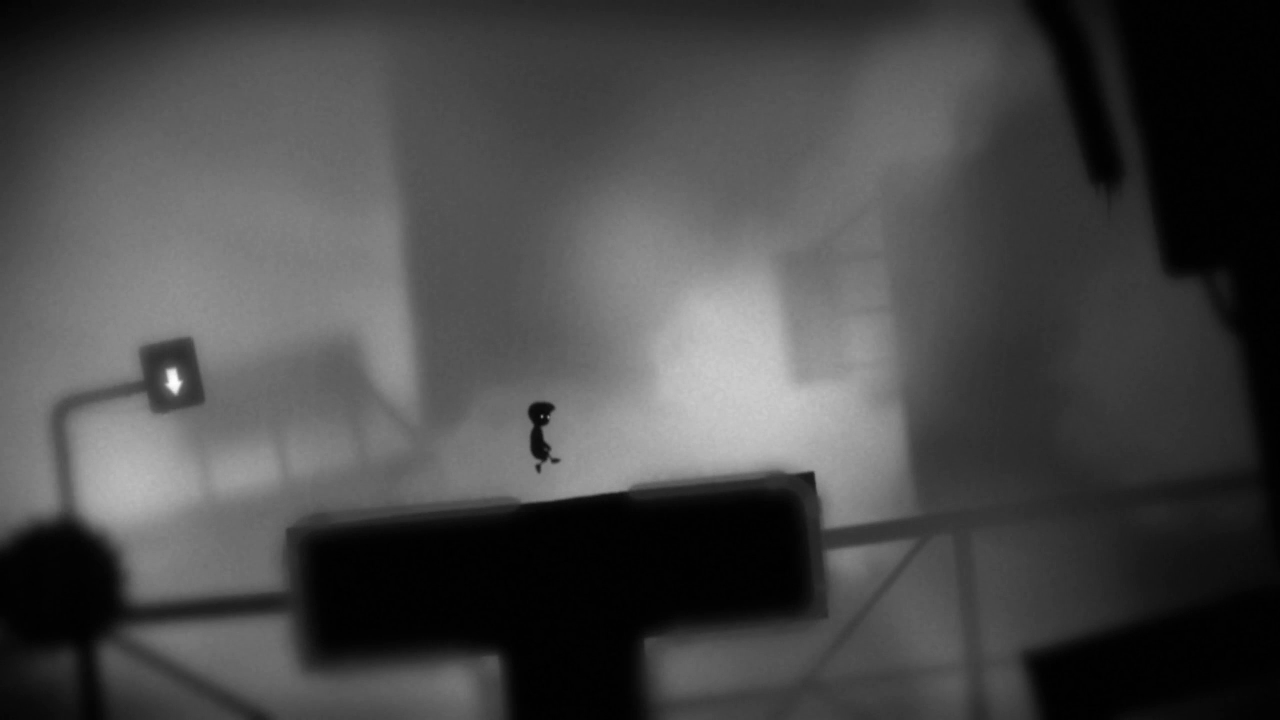
{"action": "key", "text": "Right"}
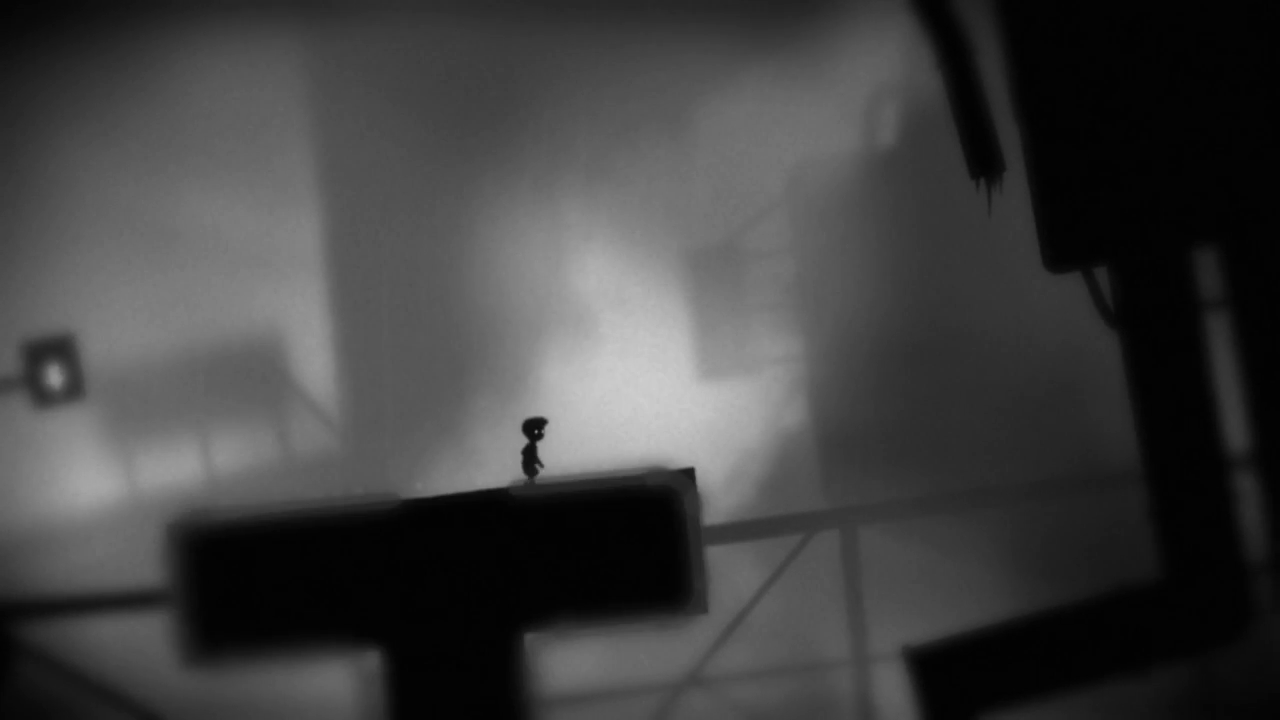
{"action": "key", "text": "Right"}
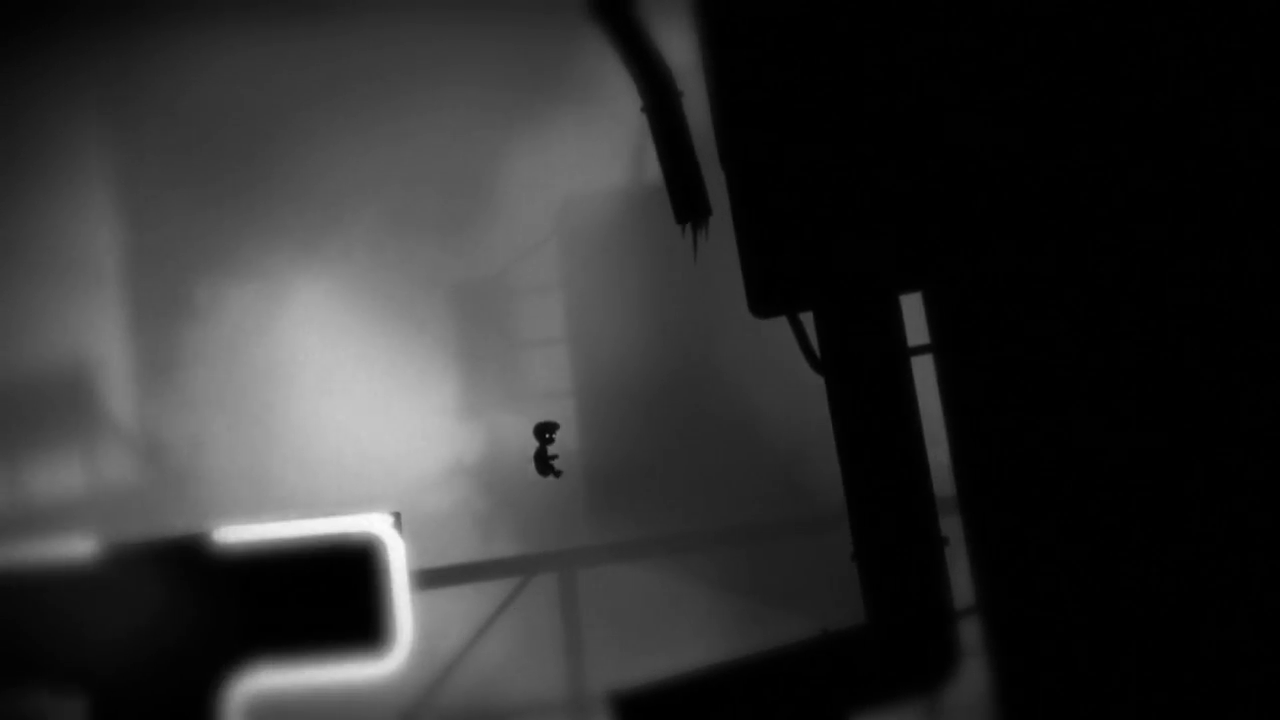
{"action": "key", "text": "Right"}
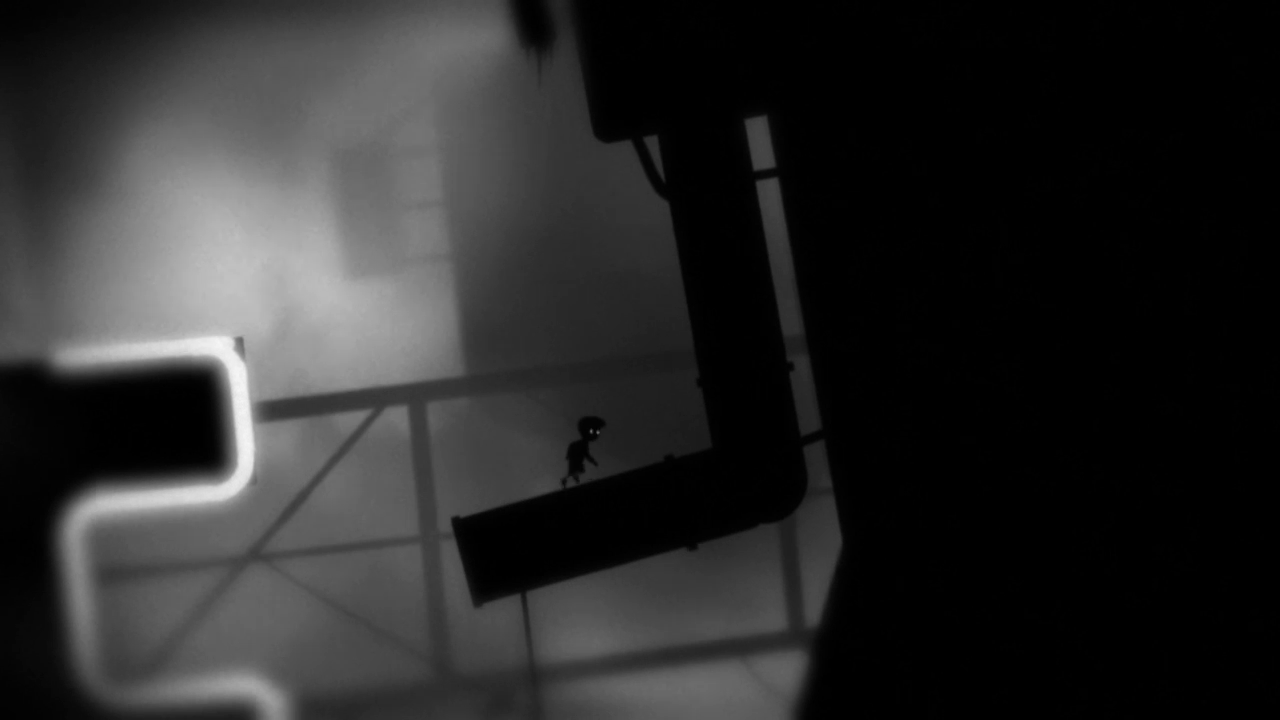
{"action": "key", "text": "Right"}
{"action": "key", "text": "Left"}
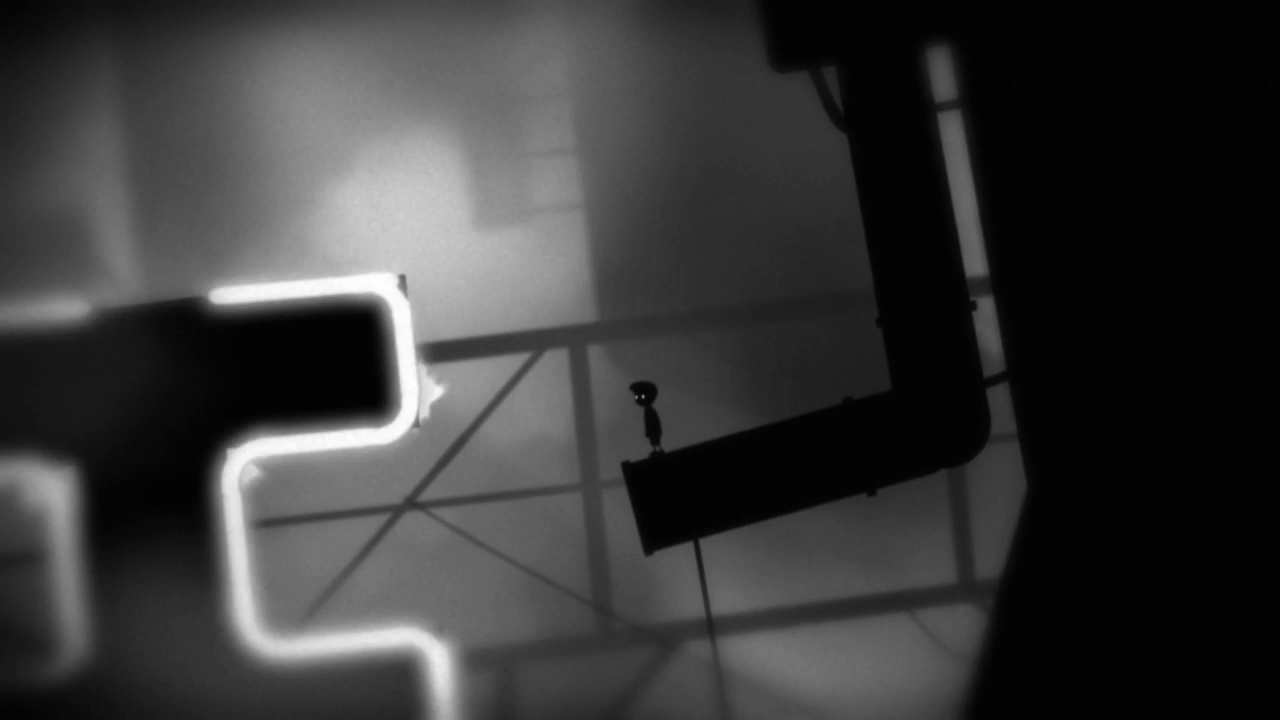
{"action": "key", "text": "Up"}
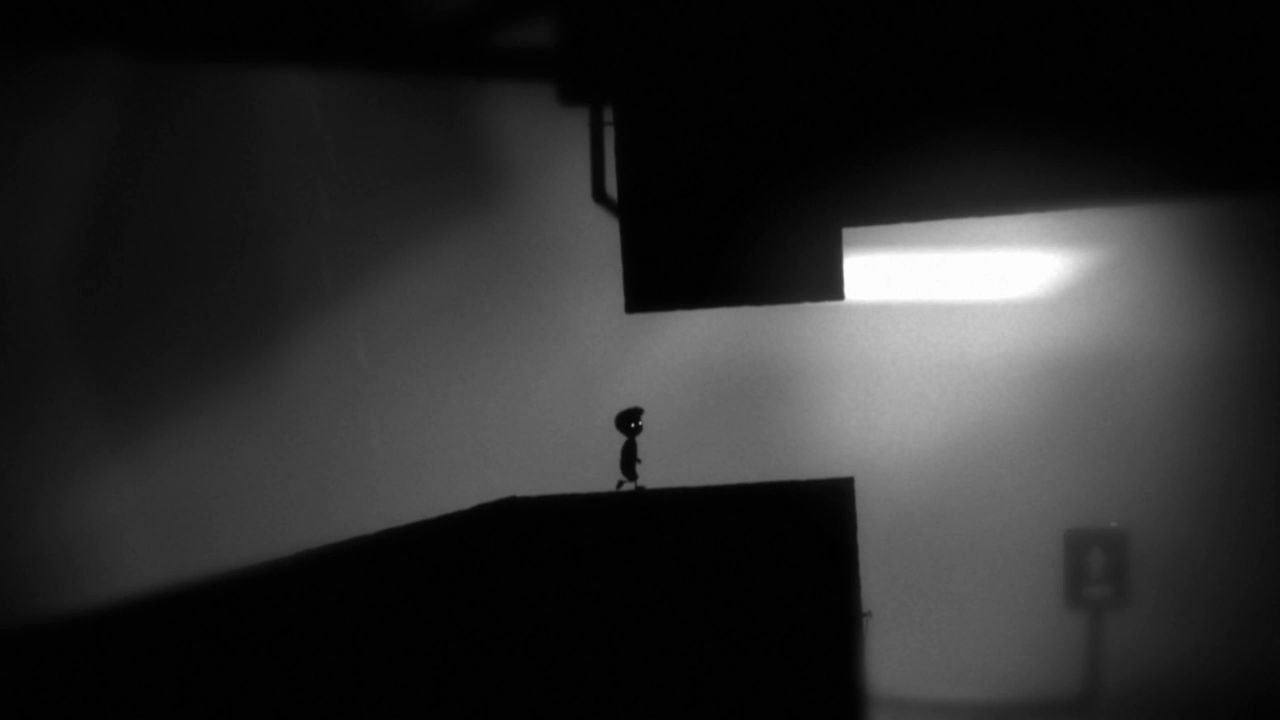
{"action": "key", "text": "Right"}
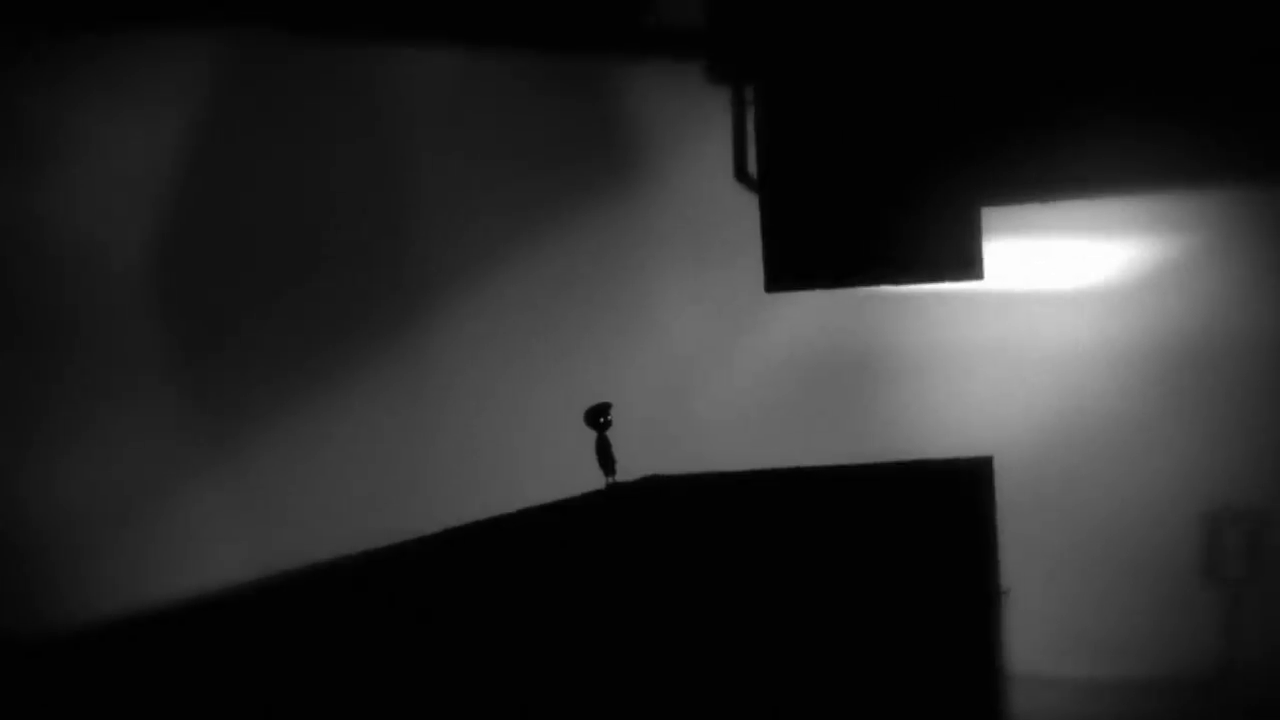
{"action": "key", "text": "Right"}
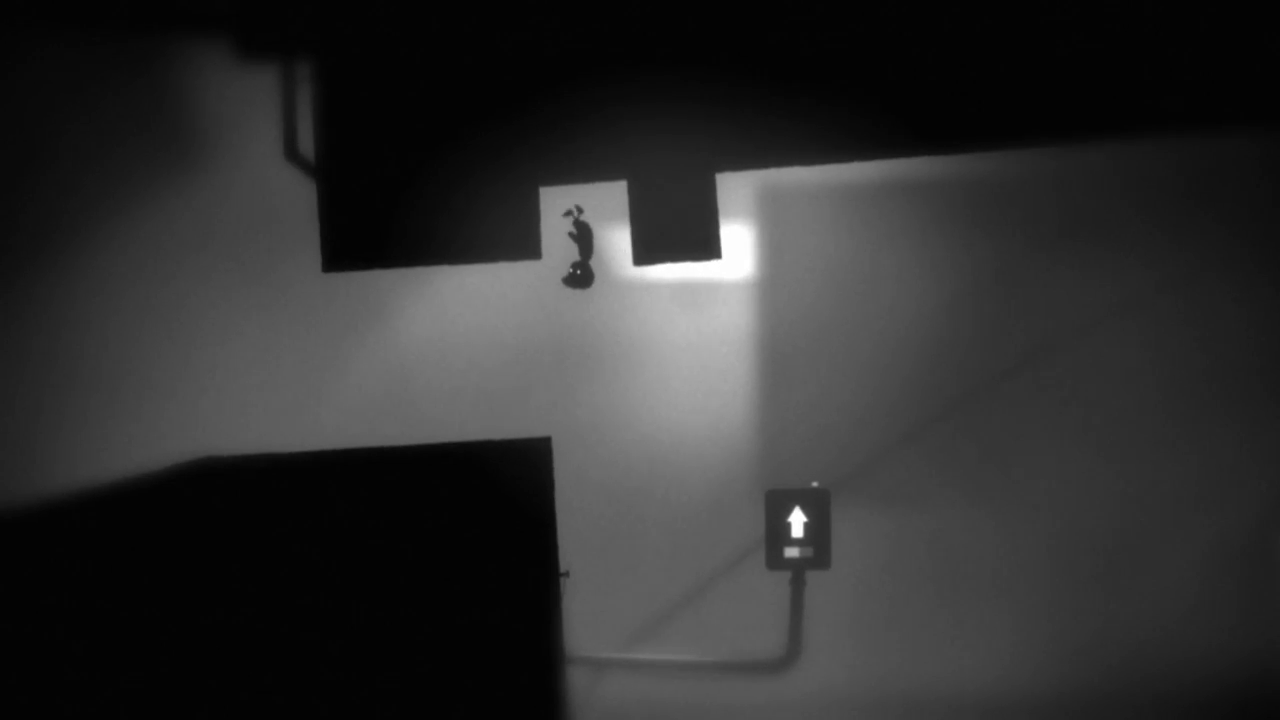
{"action": "key", "text": "Right"}
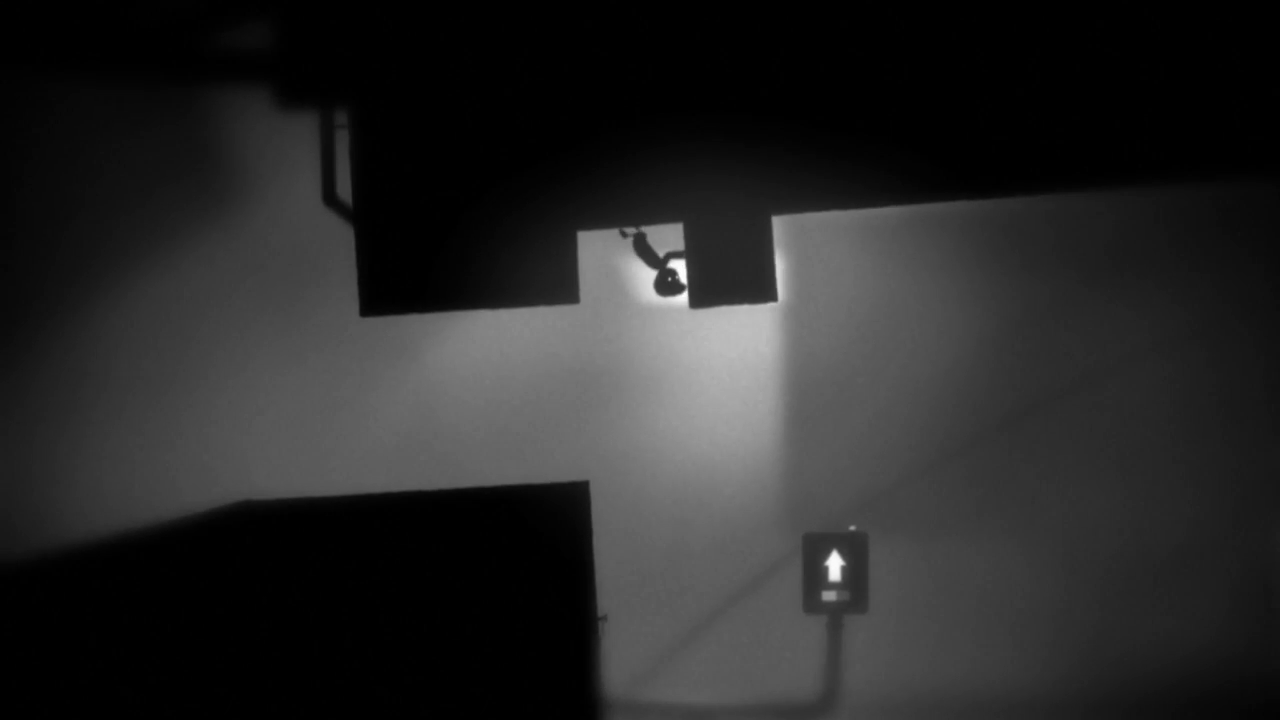
{"action": "key", "text": "Right"}
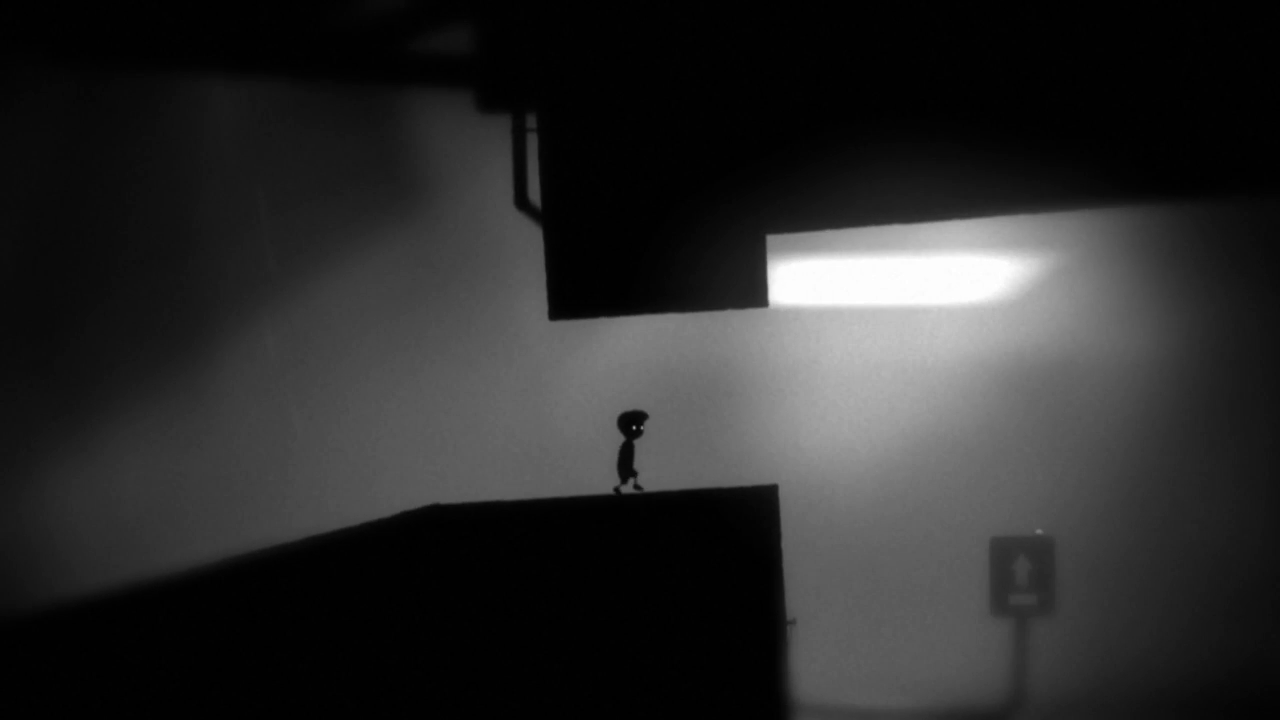
{"action": "key", "text": "Up"}
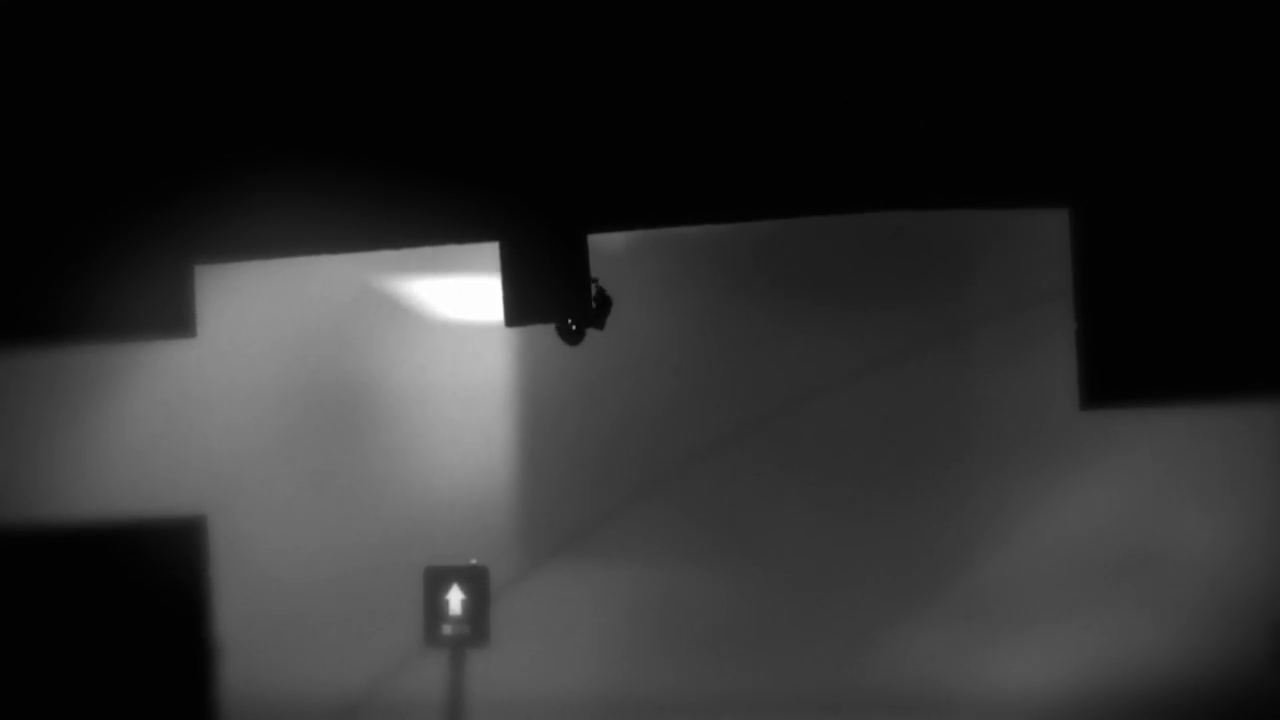
{"action": "key", "text": "Up"}
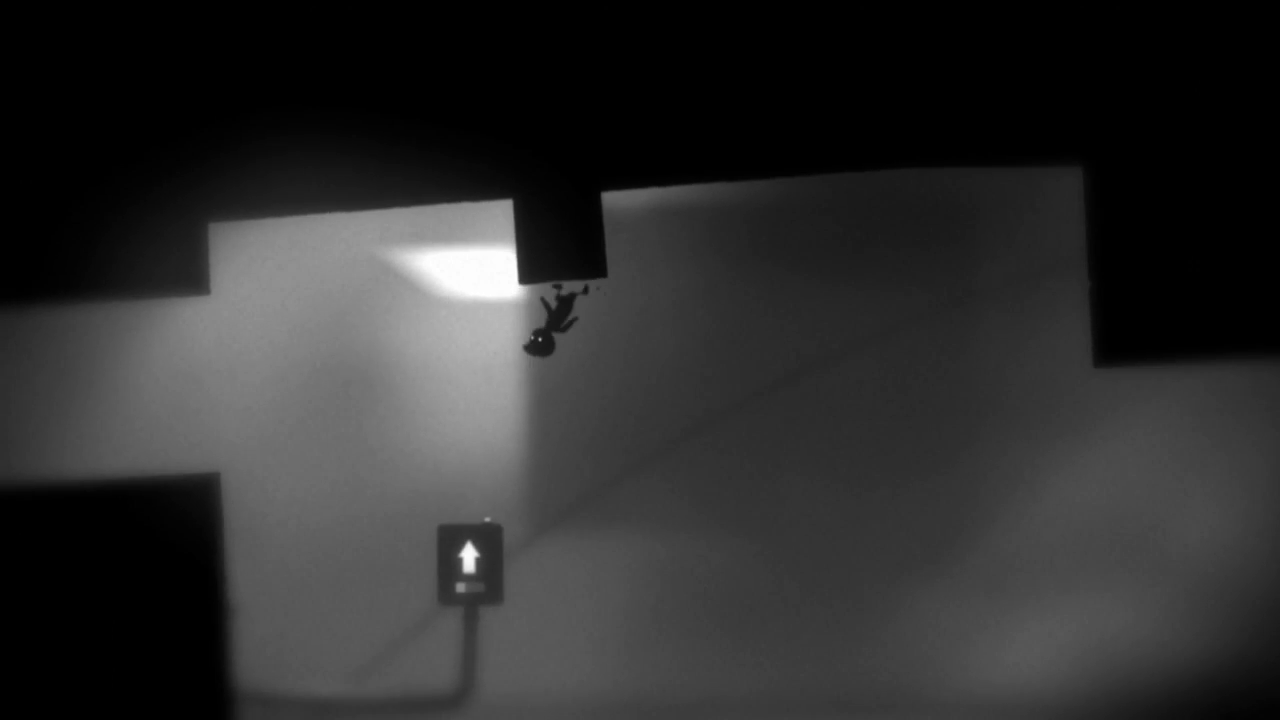
{"action": "key", "text": "Left"}
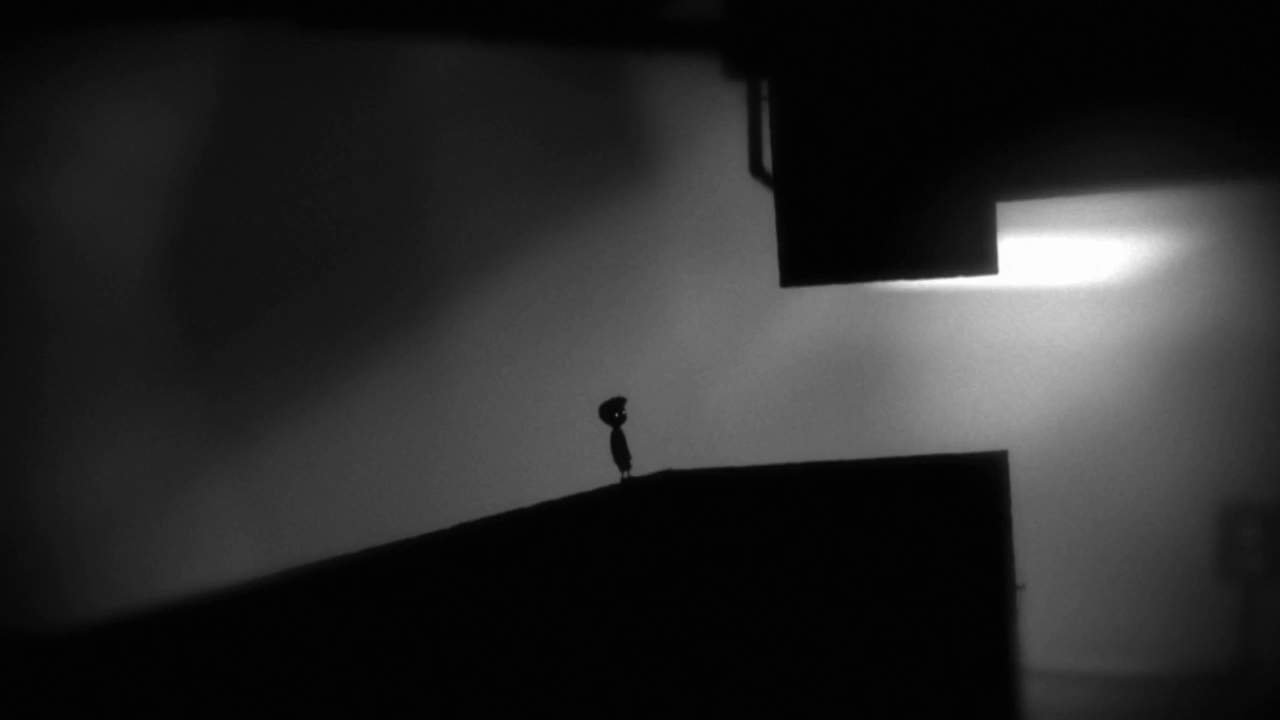
Jump the boy off the ledge past the up-arrow sign, then walk left upside down.
{"action": "key", "text": "Right"}
{"action": "key", "text": "Right"}
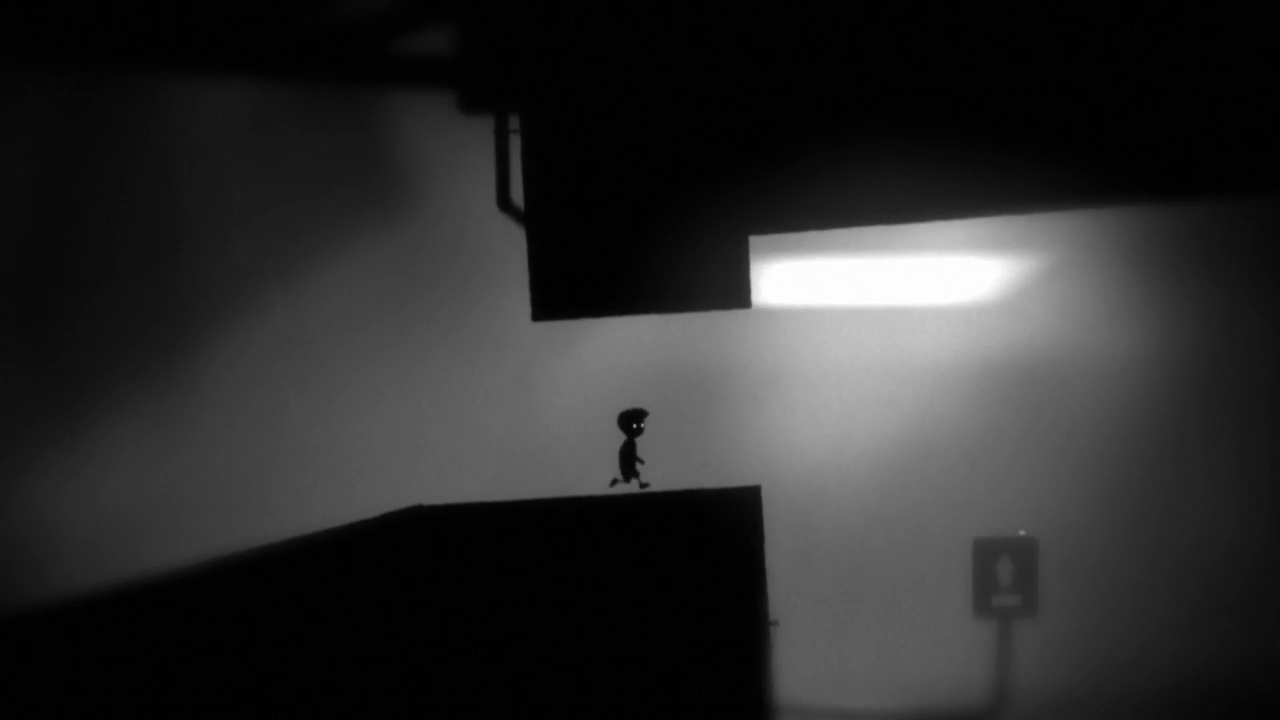
{"action": "key", "text": "Up"}
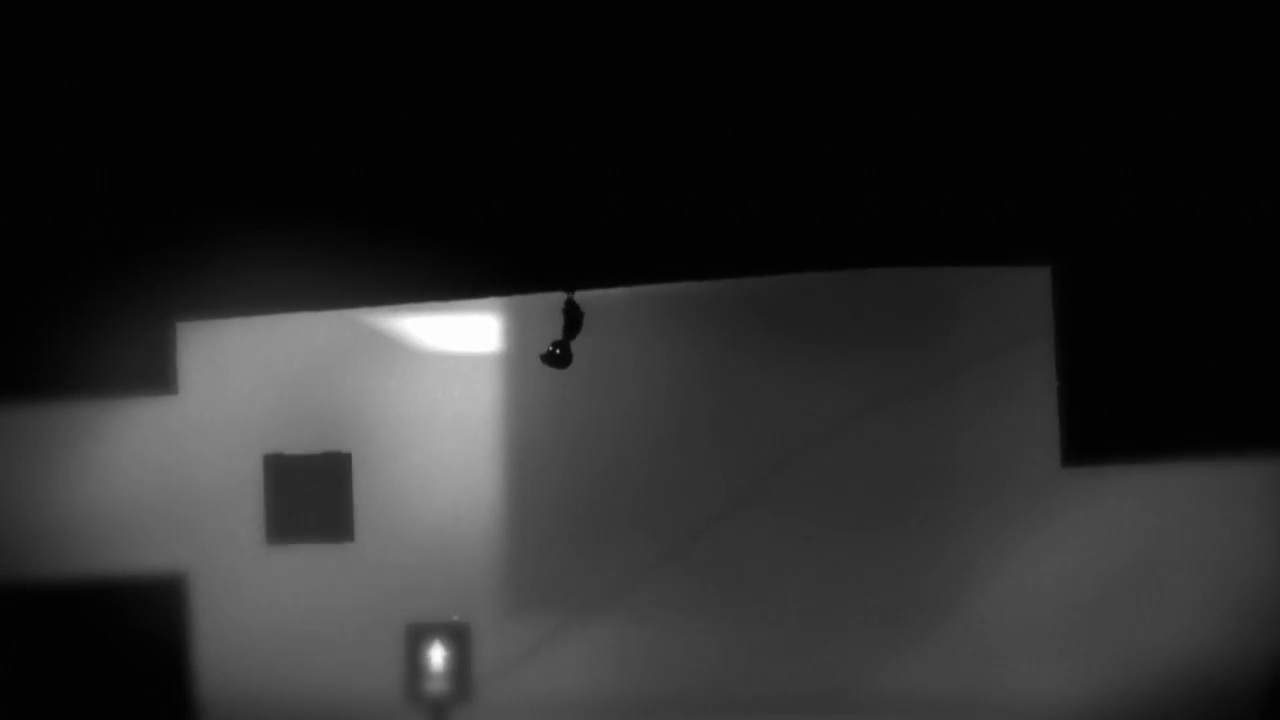
{"action": "key", "text": "Left"}
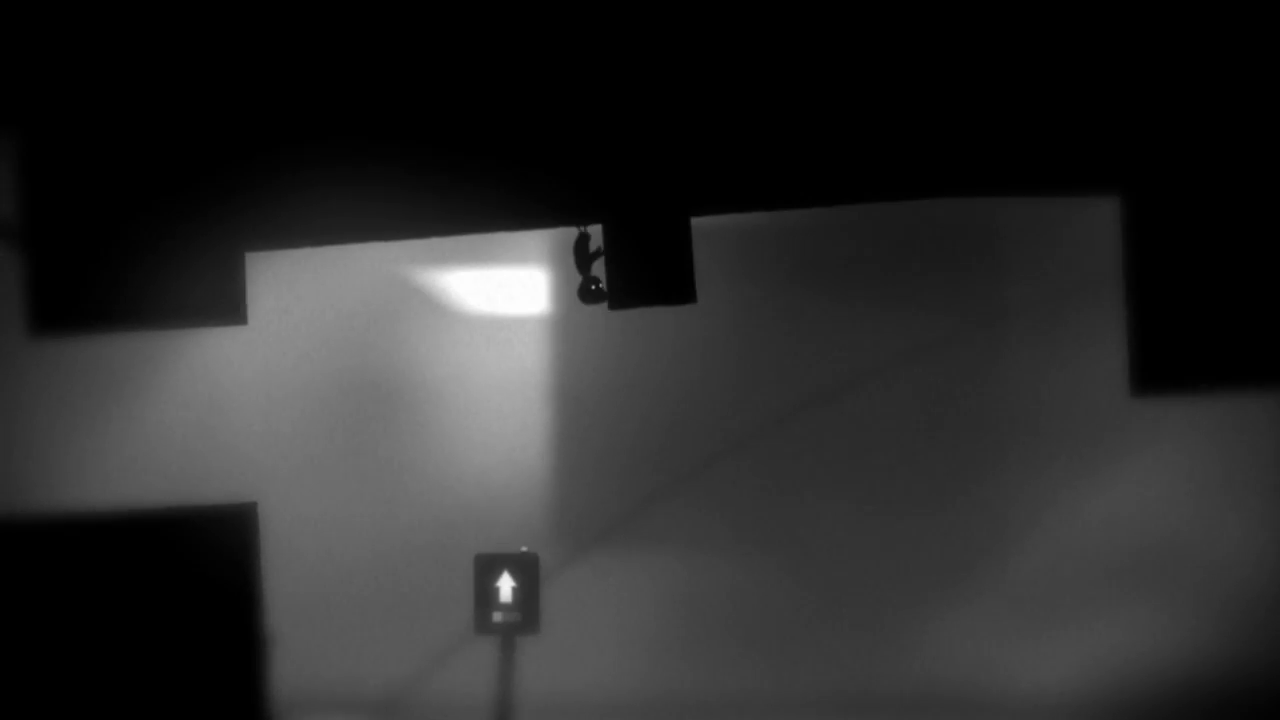
{"action": "key", "text": "Left"}
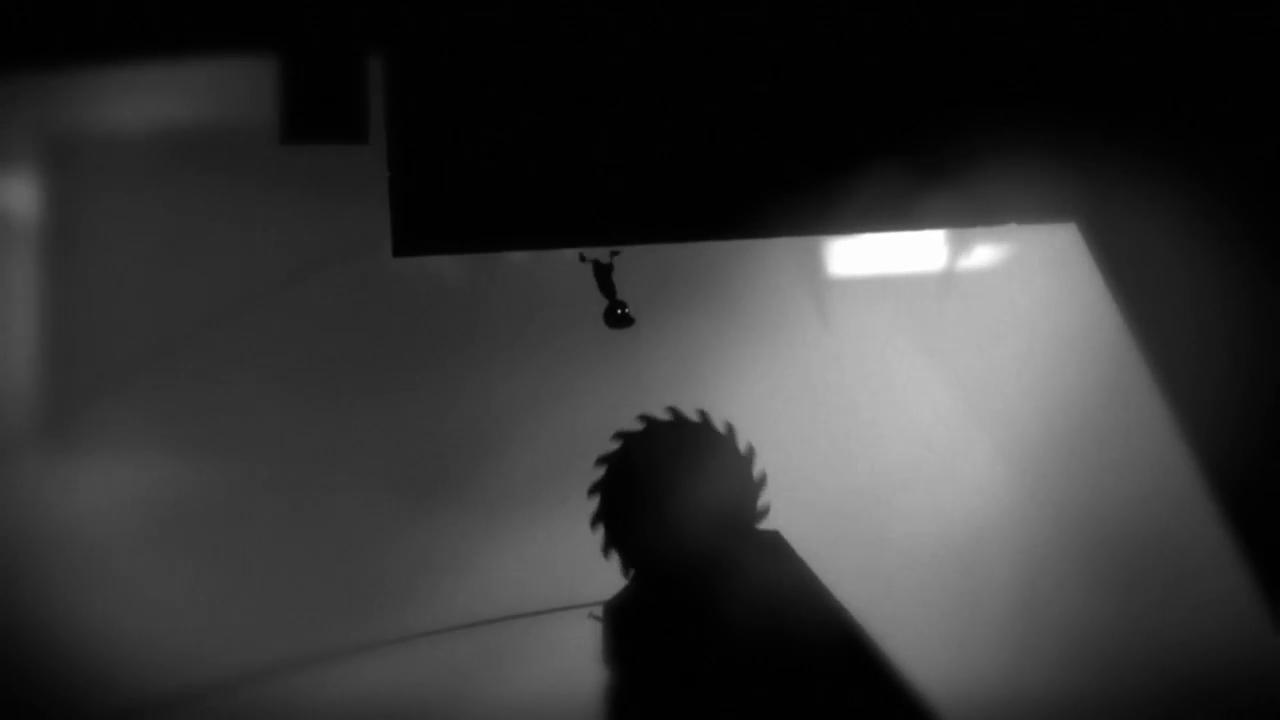
Walk the boy right along the ceiling and down the slope past the saw, twice.
{"action": "key", "text": "Right"}
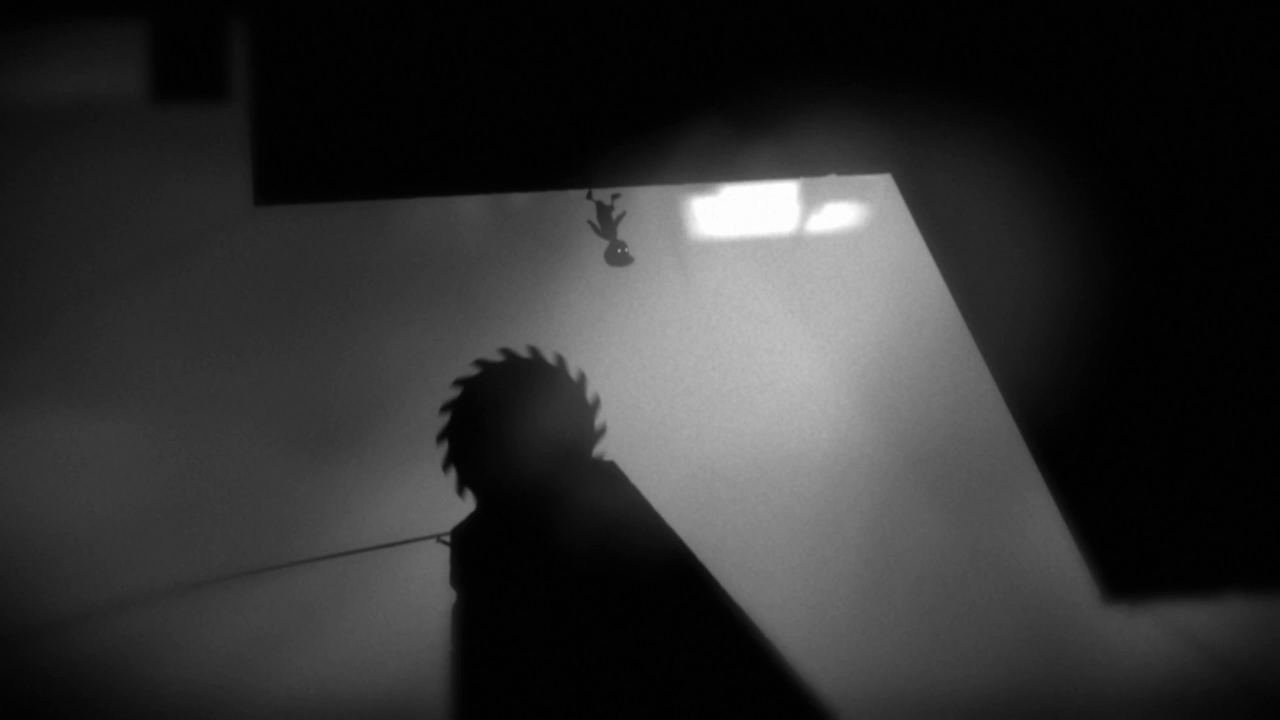
{"action": "key", "text": "Right"}
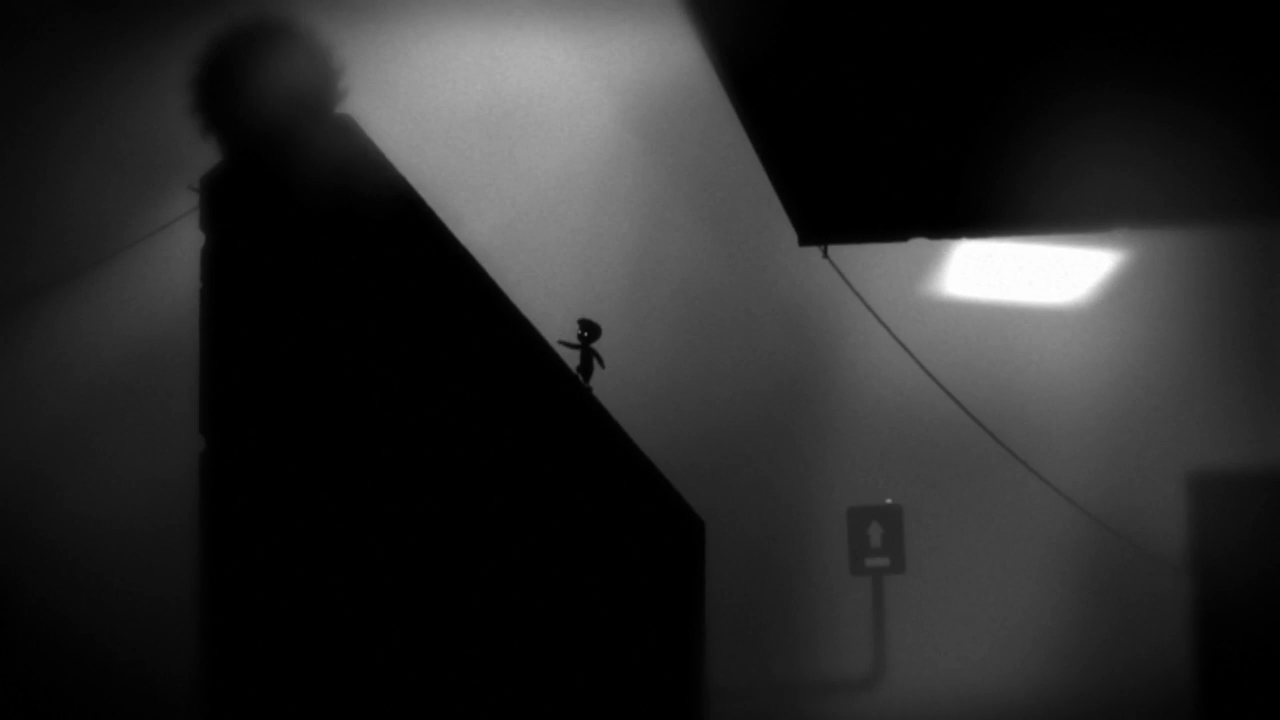
{"action": "key", "text": "Right"}
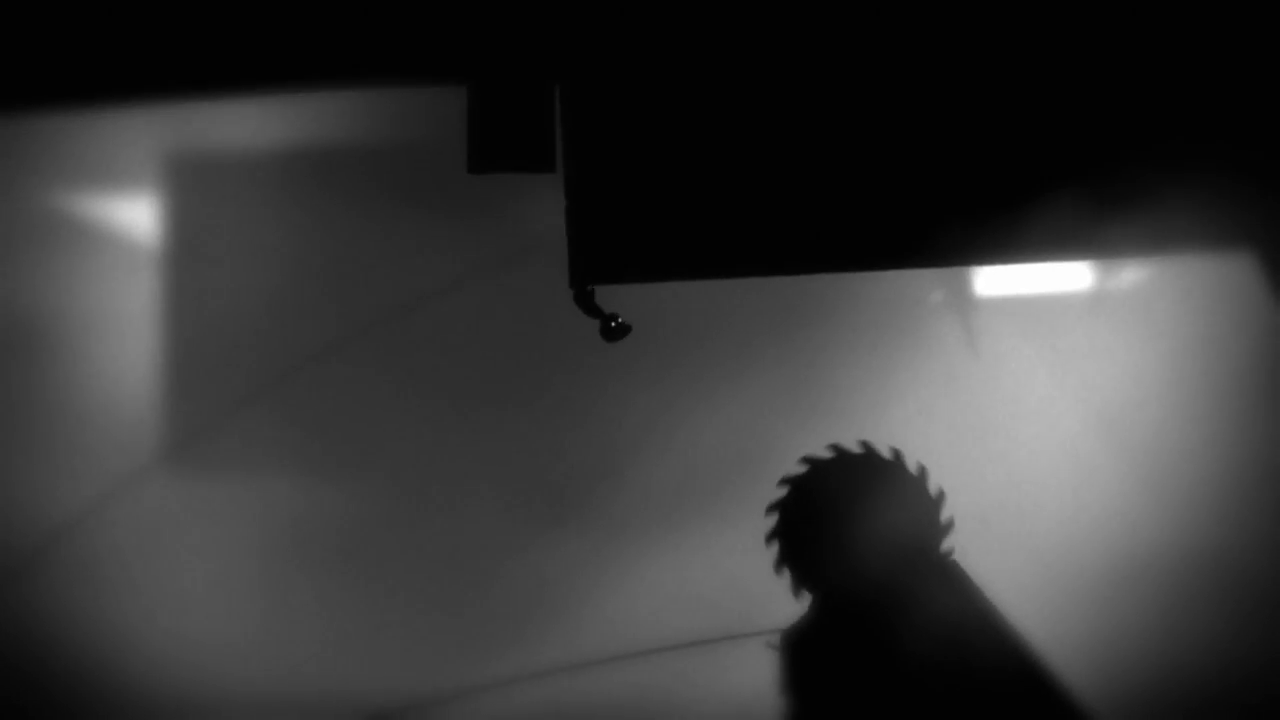
{"action": "key", "text": "Right"}
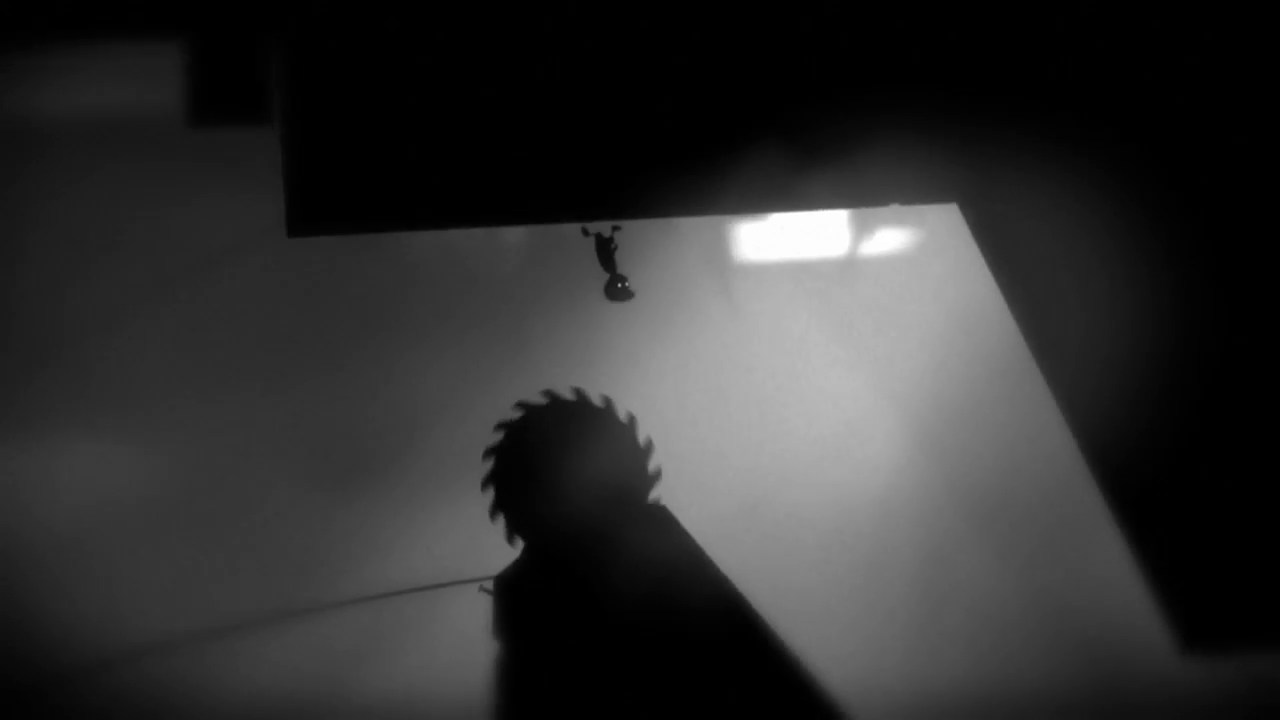
{"action": "key", "text": "Right"}
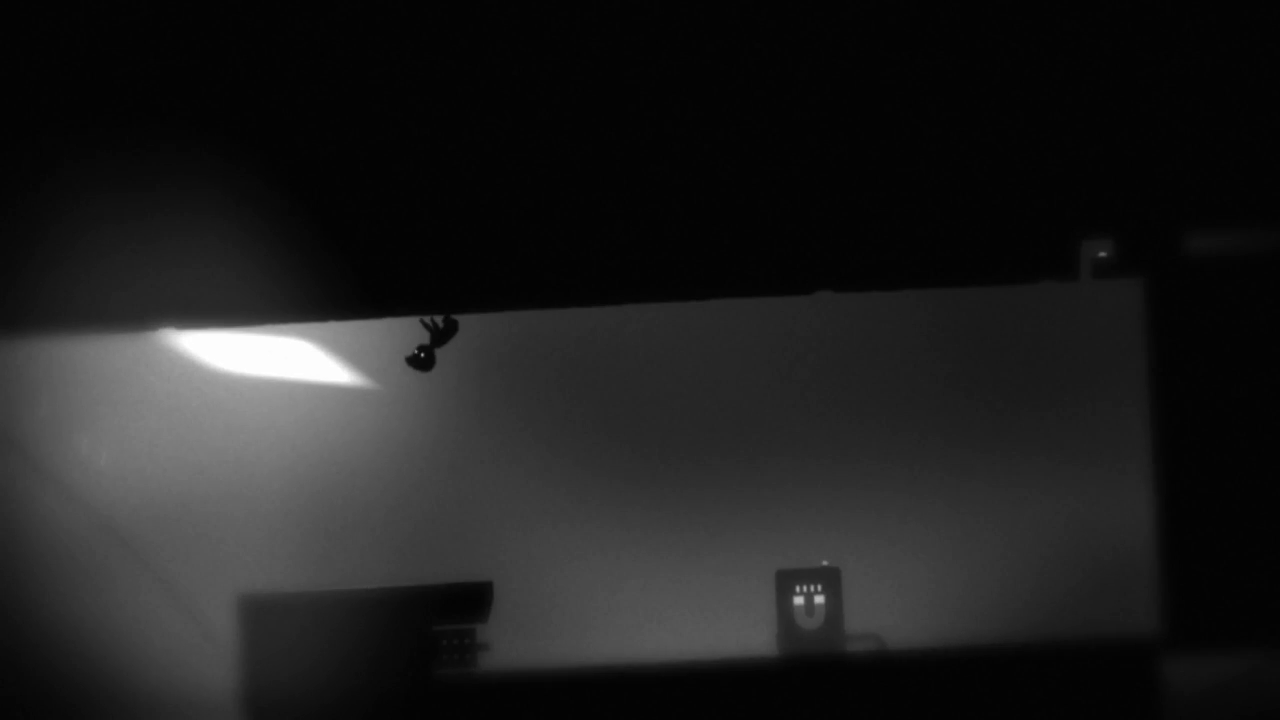
{"action": "key", "text": "Right"}
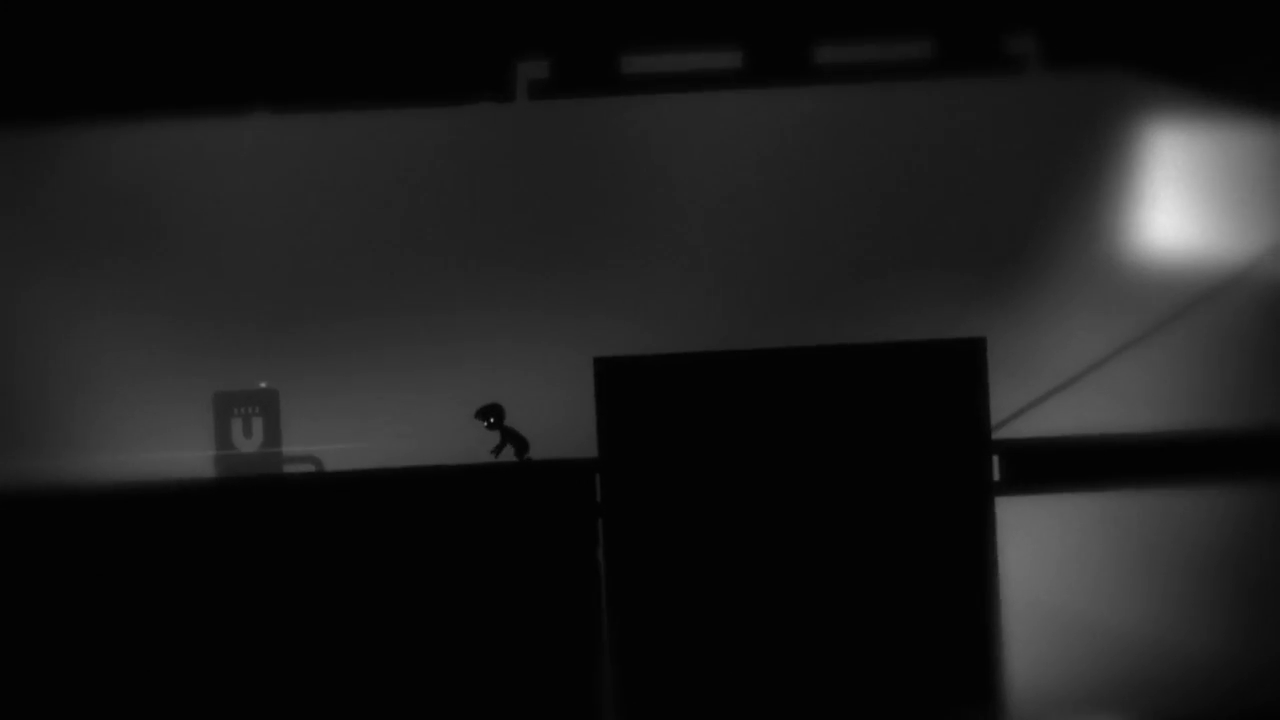
Drop the boy to the floor and run right to grab the tall box.
{"action": "key", "text": "Right"}
{"action": "key", "text": "Right"}
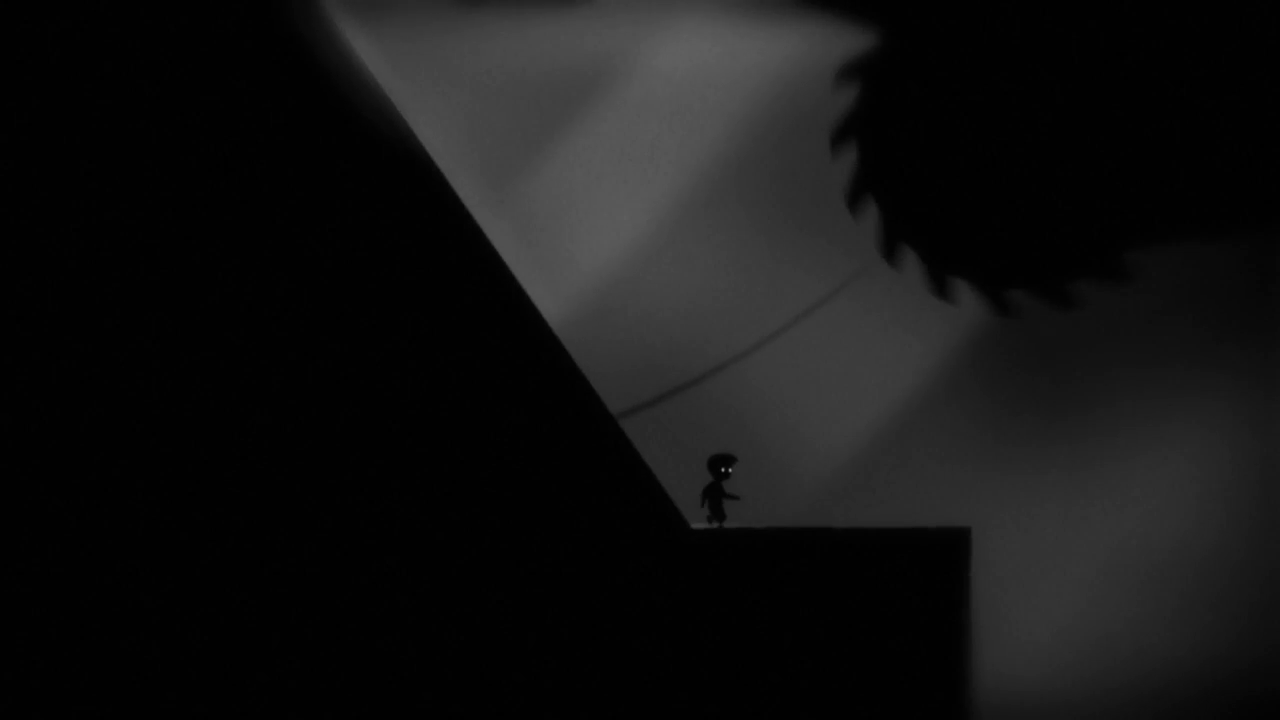
Walk the boy right to the ledge's edge, then jump and reach for the next platform.
{"action": "key", "text": "Right"}
{"action": "key", "text": "Right"}
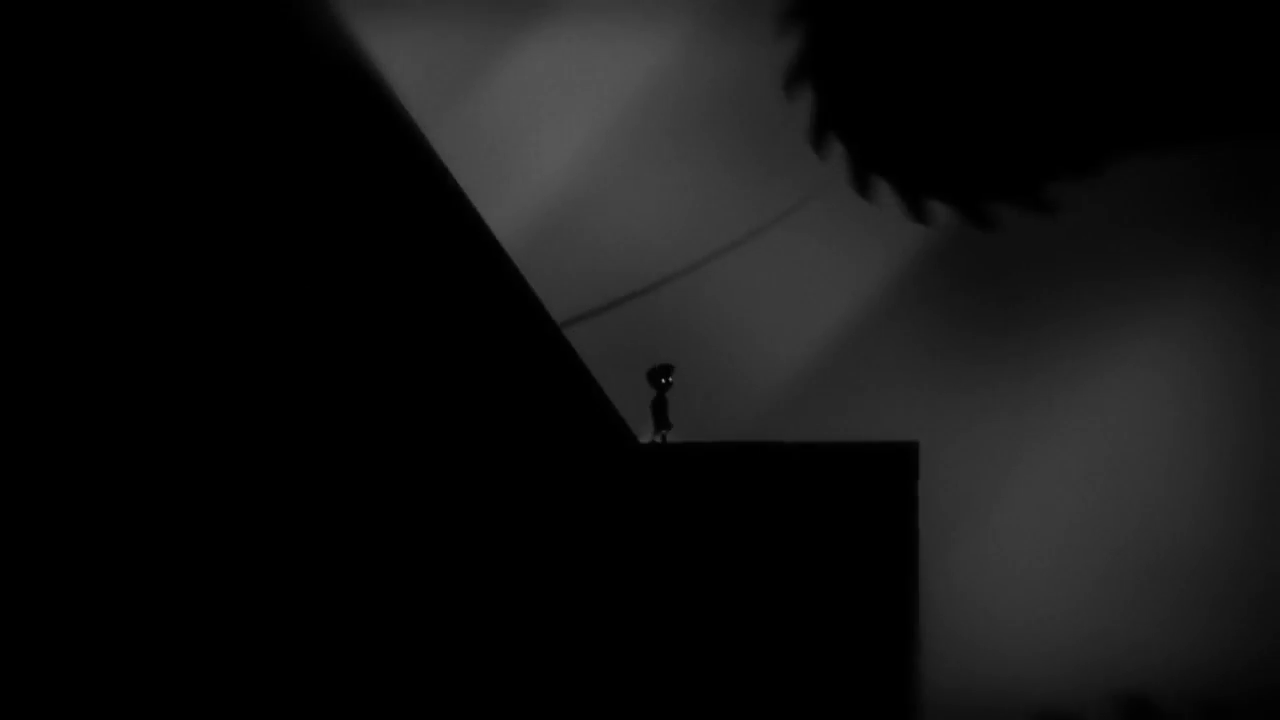
{"action": "key", "text": "Right"}
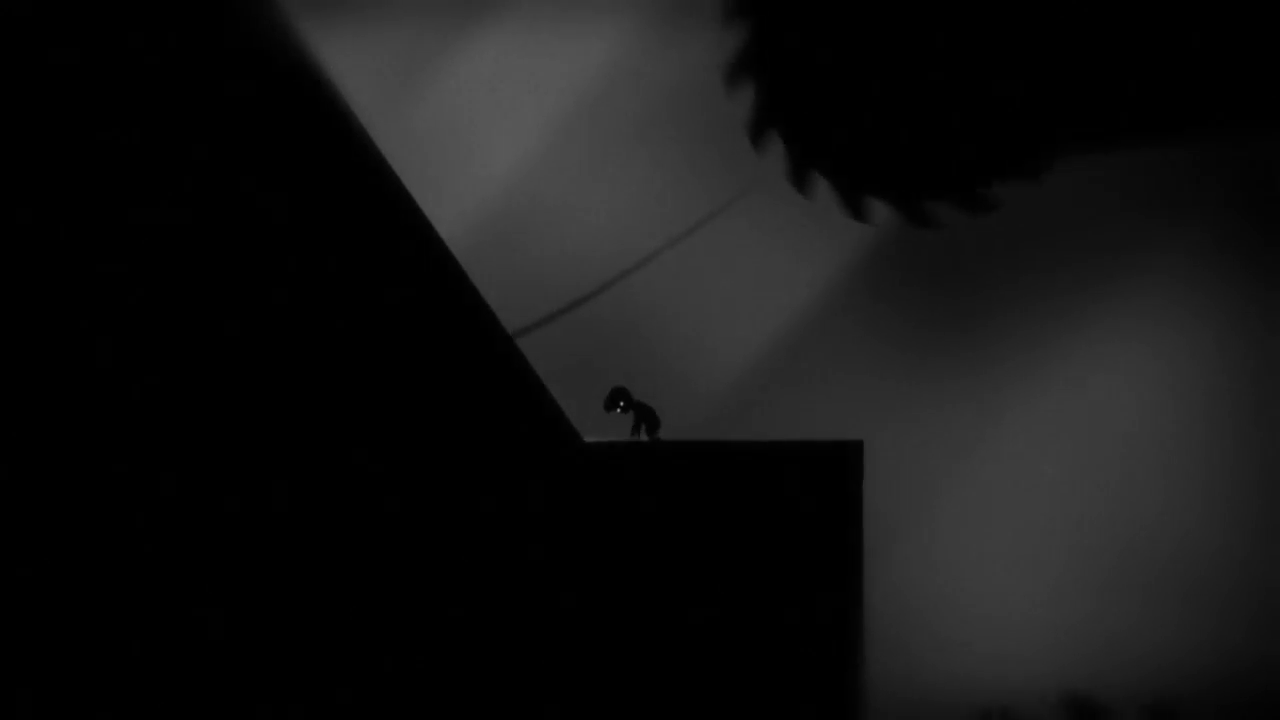
{"action": "key", "text": "Up"}
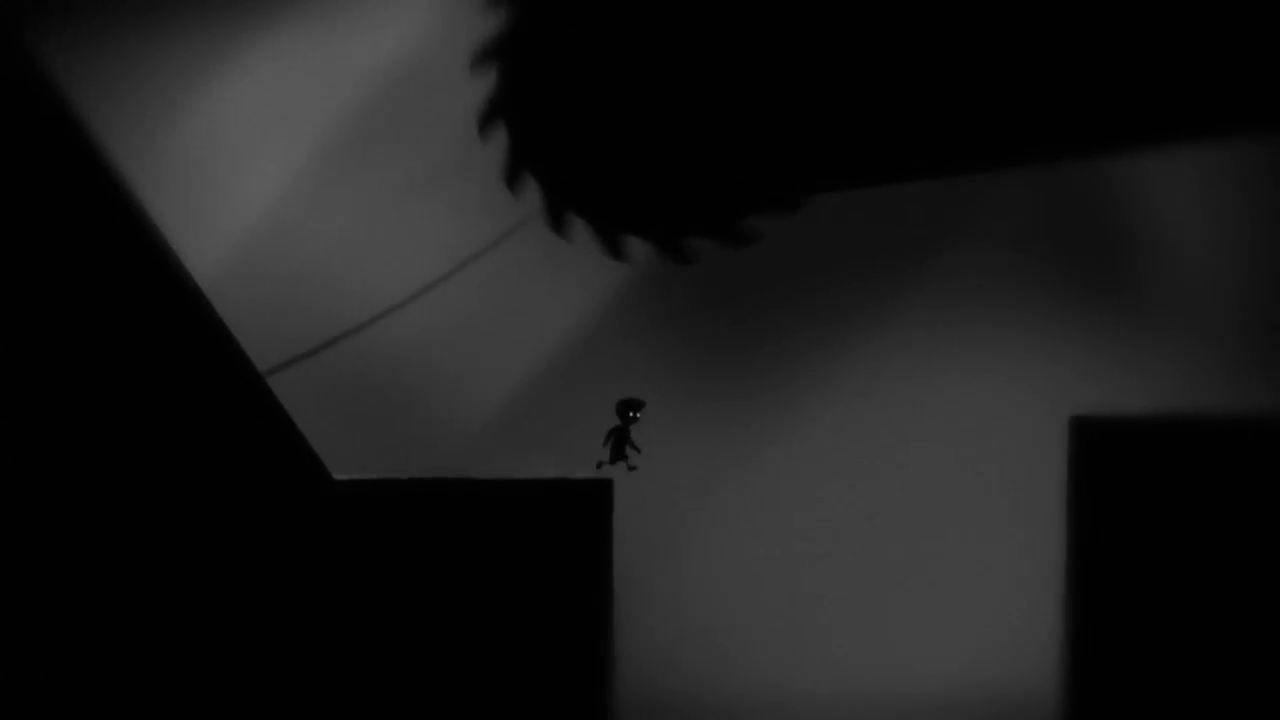
{"action": "key", "text": "Up"}
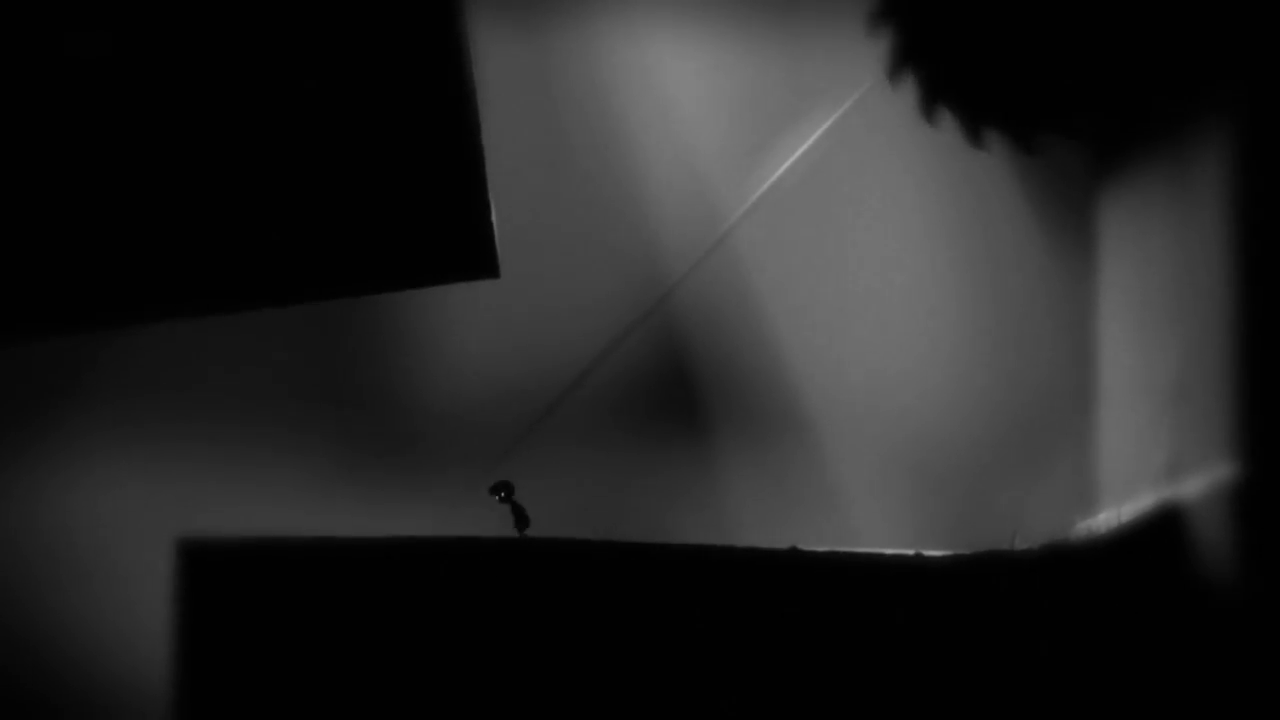
Drop the boy to the floor, steer him right toward the saw, then back left.
{"action": "key", "text": "Right"}
{"action": "key", "text": "Right"}
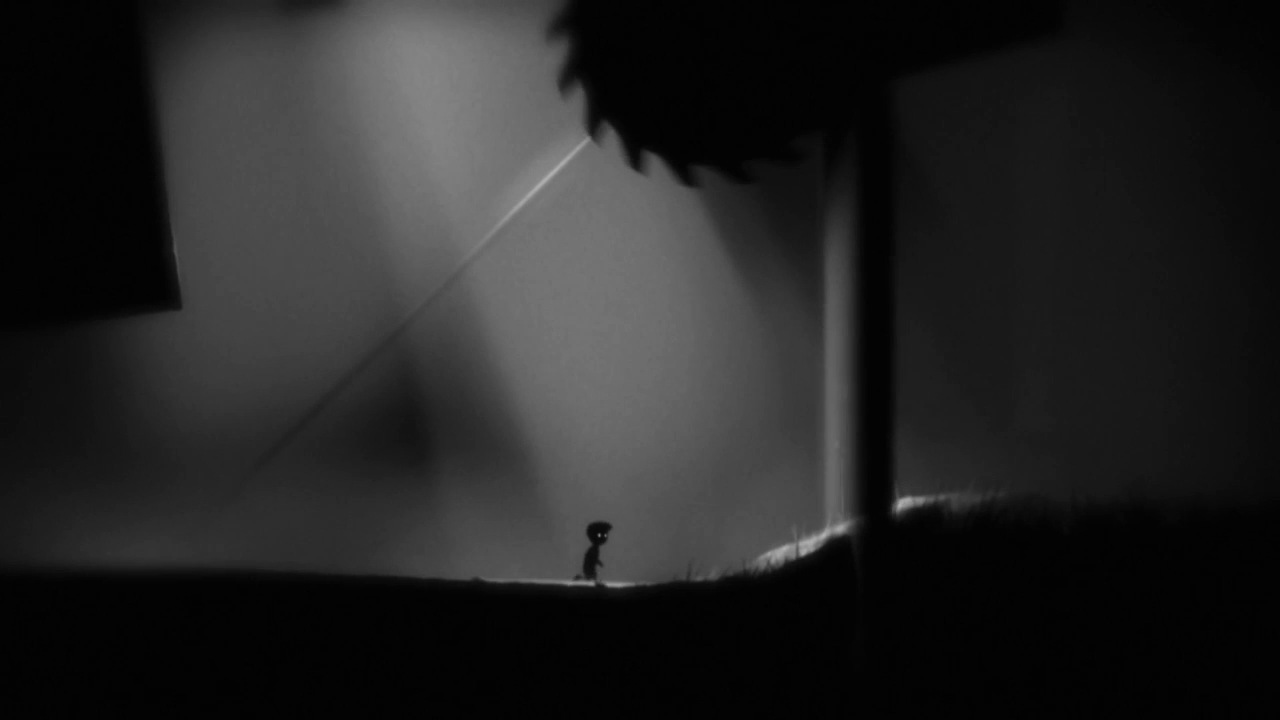
{"action": "key", "text": "Right"}
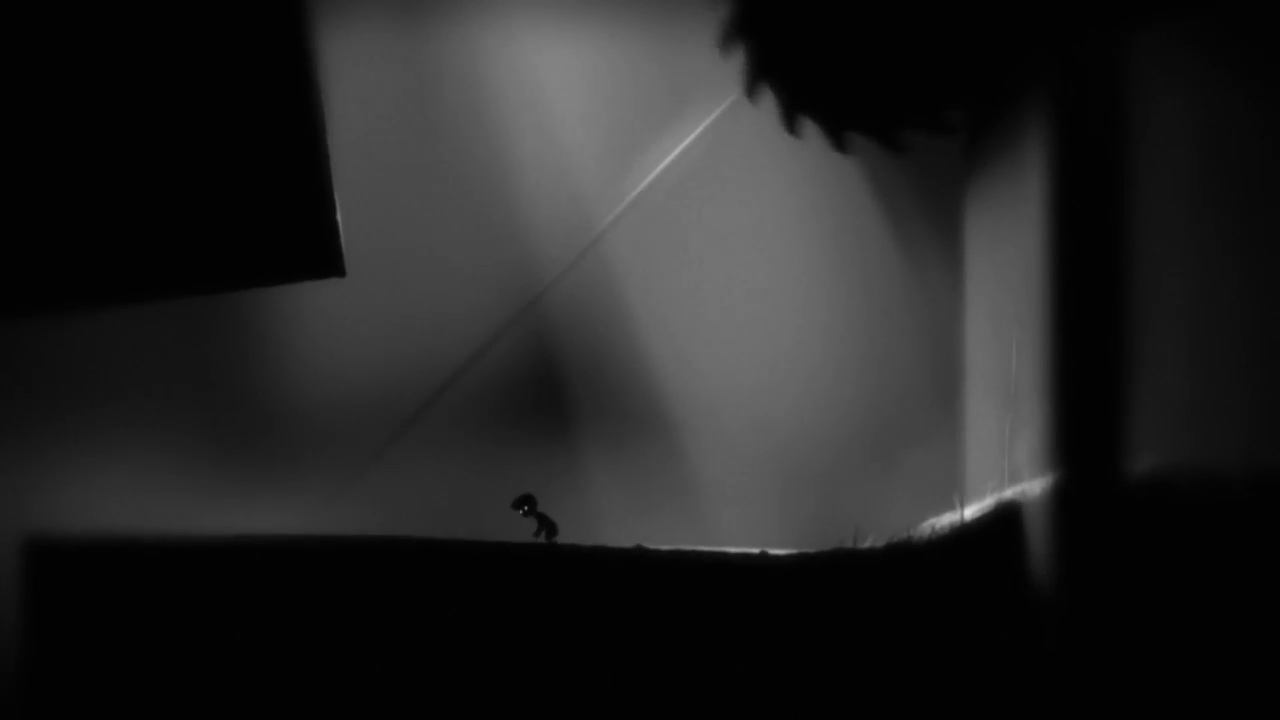
{"action": "key", "text": "Right"}
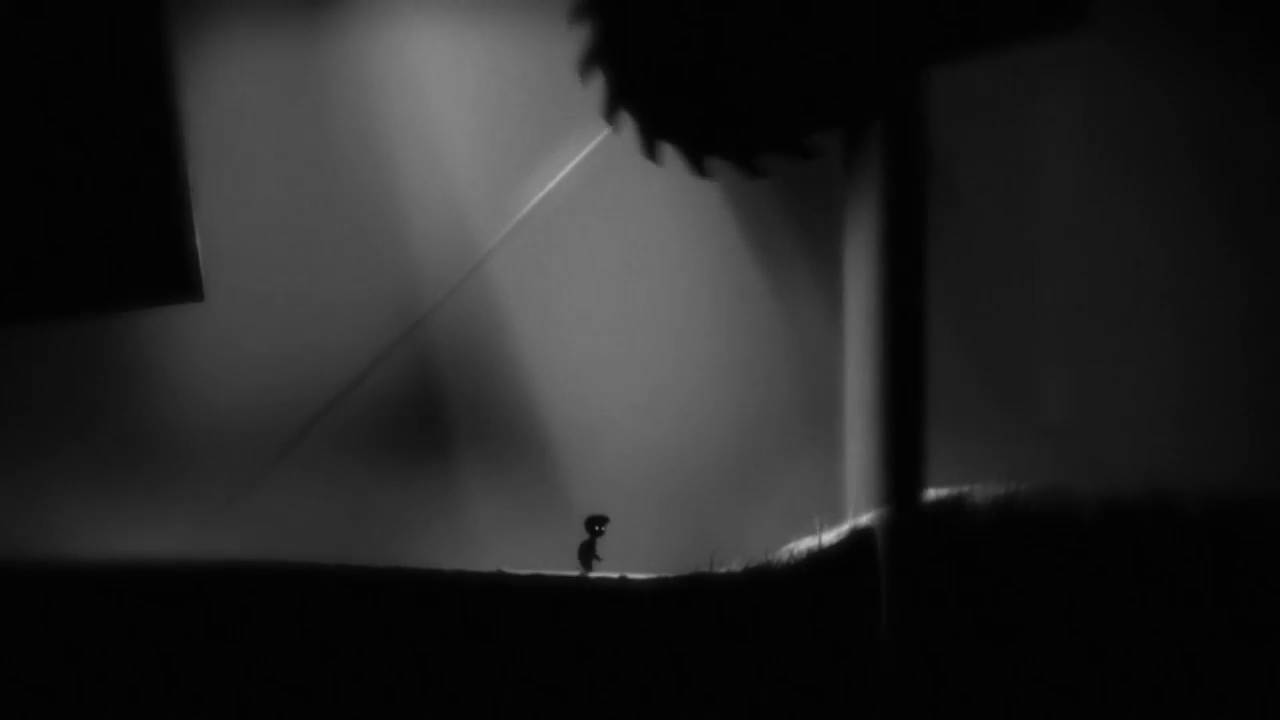
{"action": "key", "text": "Right"}
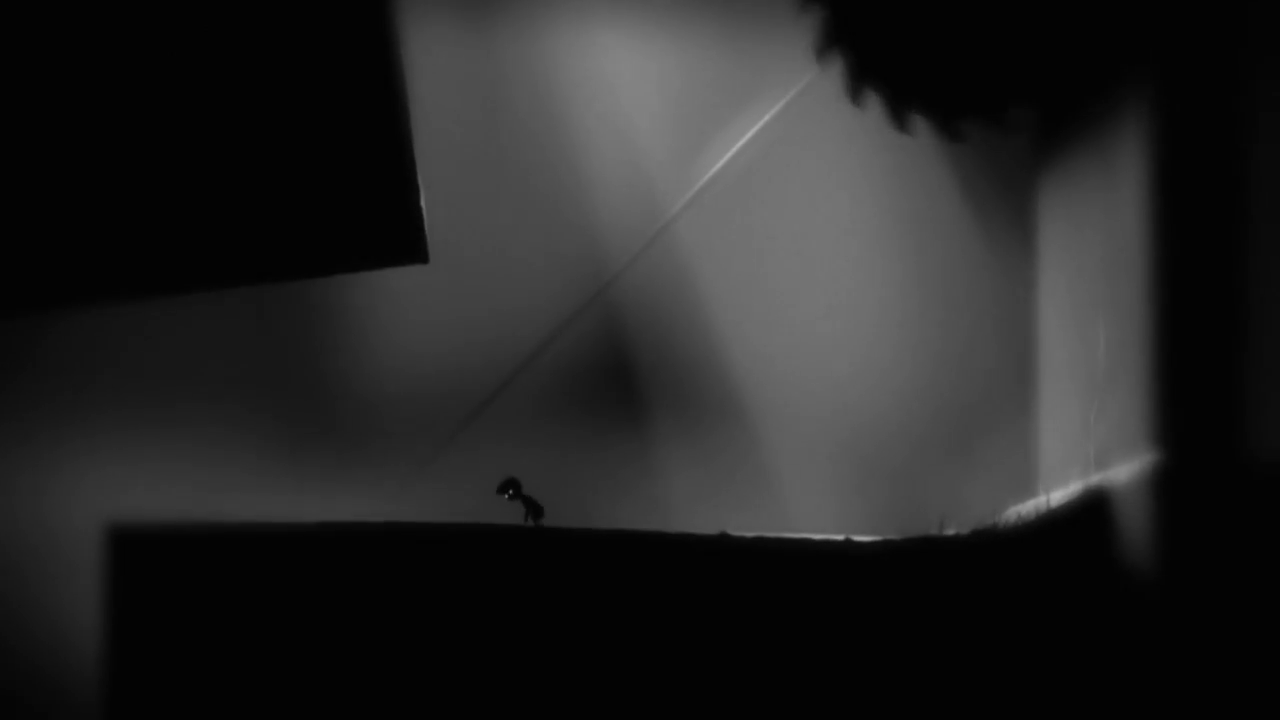
{"action": "key", "text": "Right"}
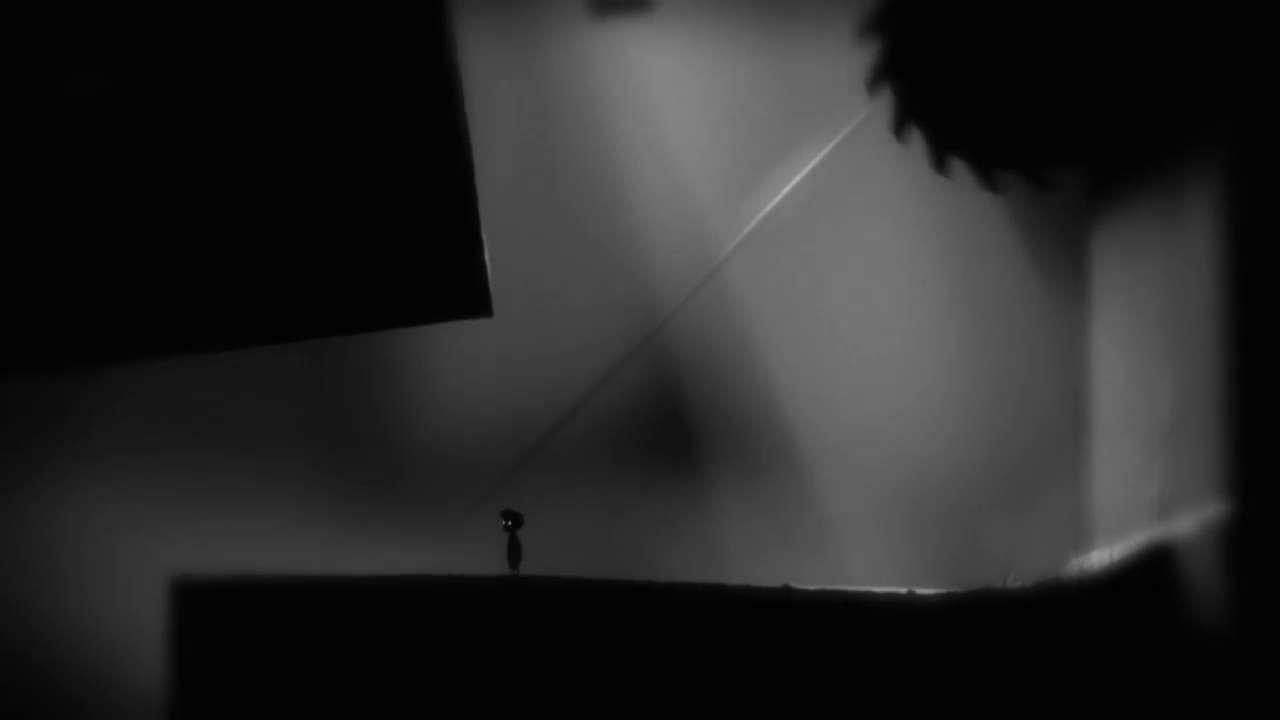
{"action": "key", "text": "Left"}
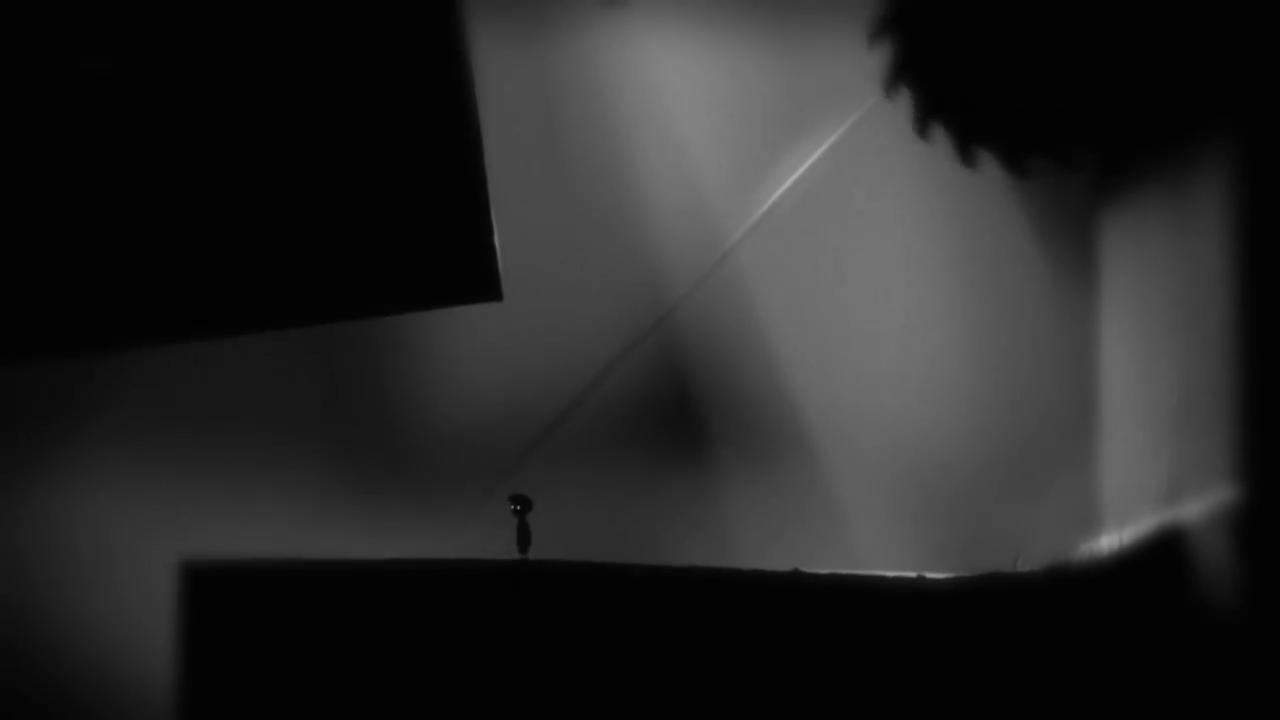
{"action": "key", "text": "Left"}
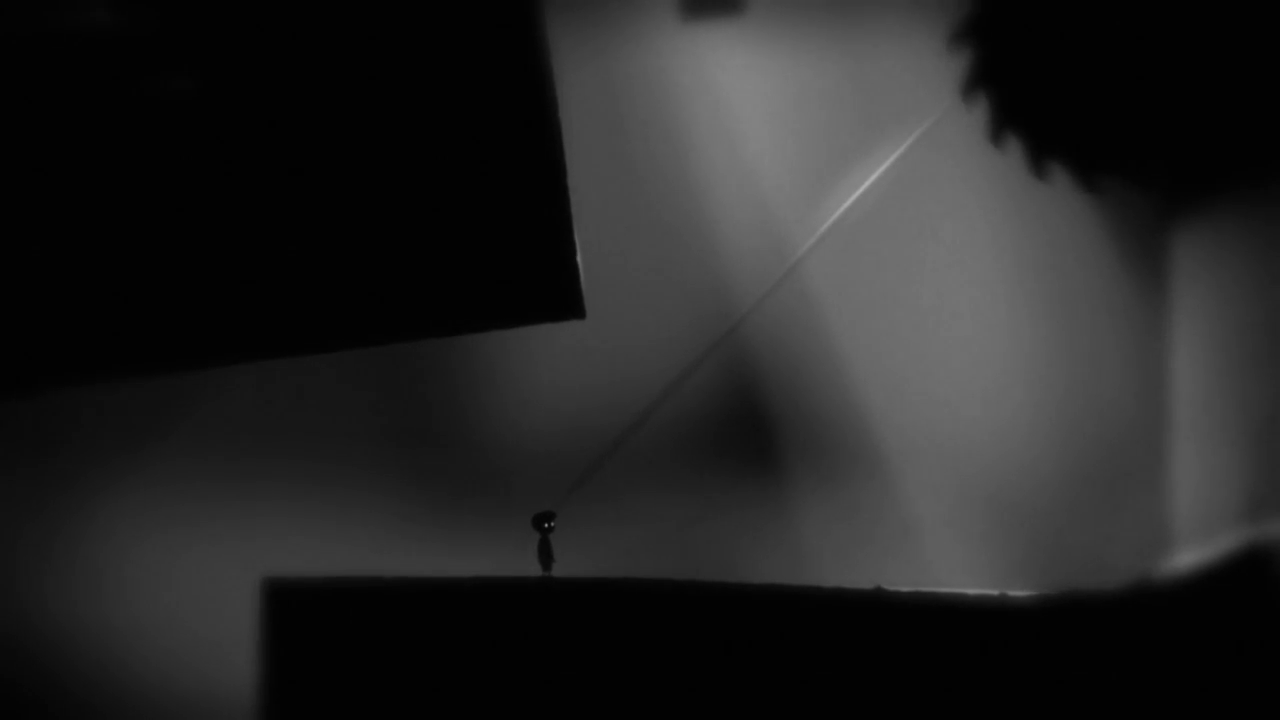
Rotate the room's gravity so the boy swings under the block and past the saw.
{"action": "key", "text": "Up"}
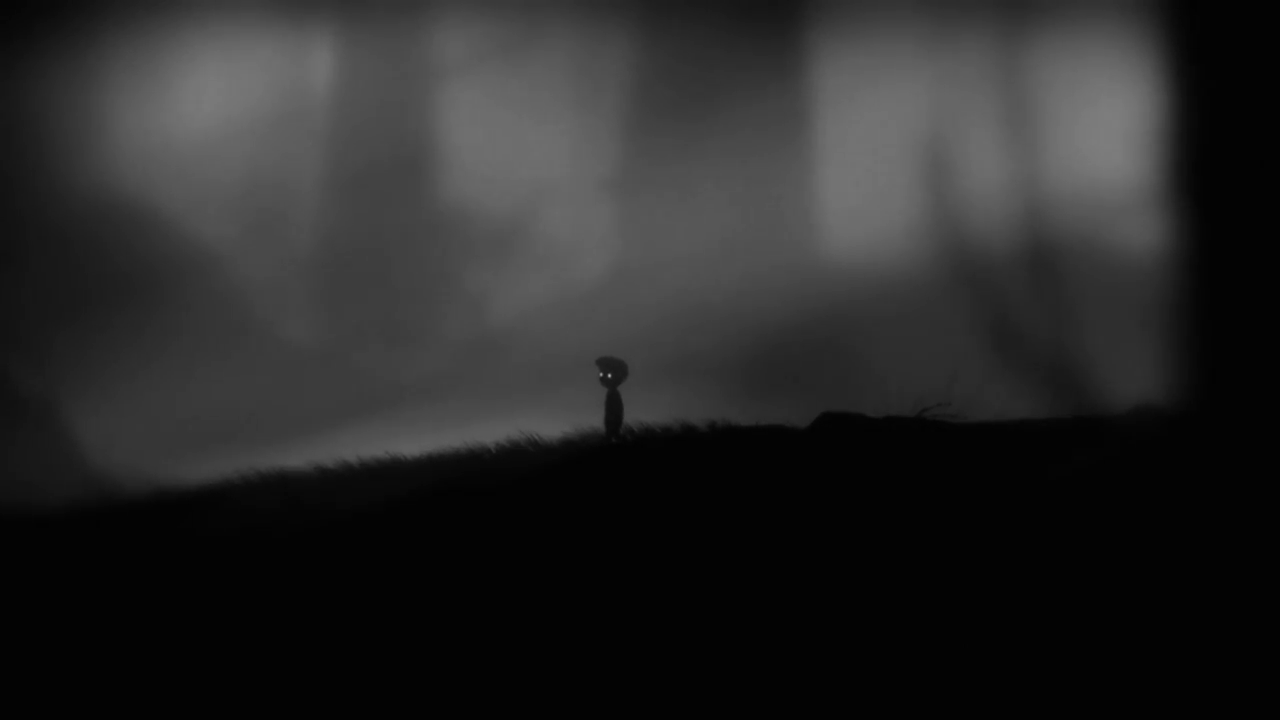
Walk the boy right along the slope and out from behind the tree.
{"action": "key", "text": "Right"}
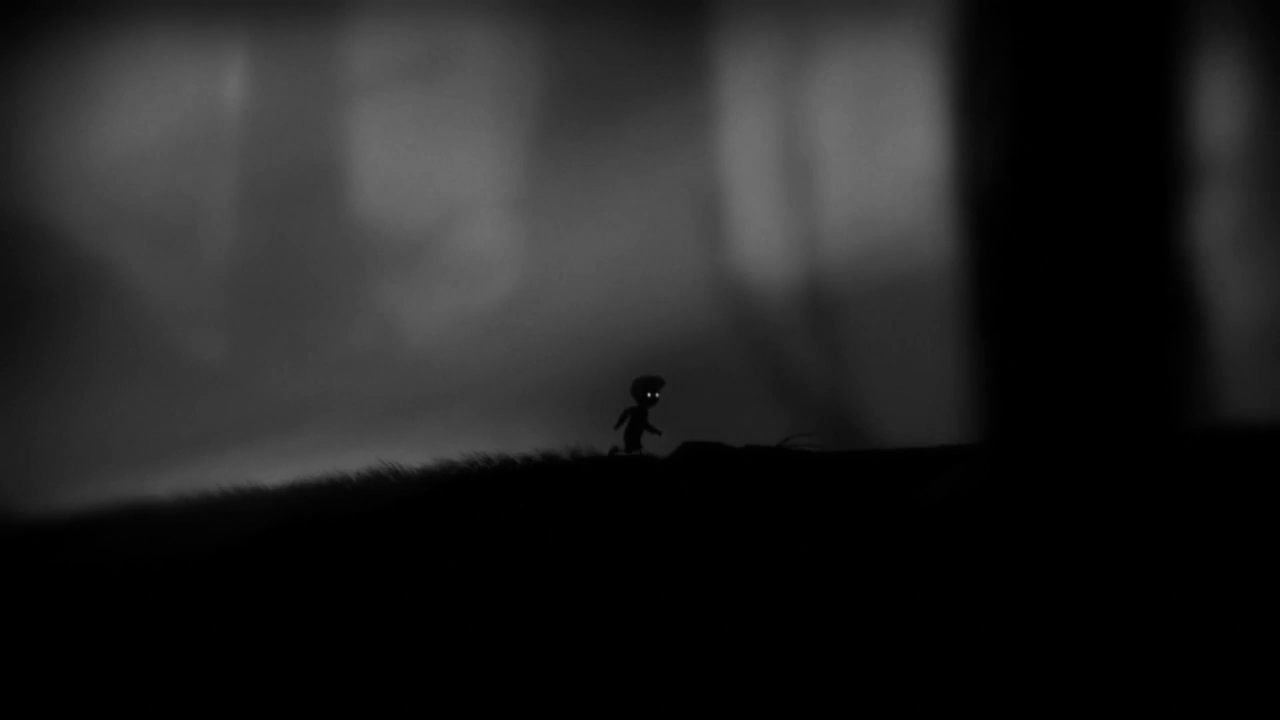
{"action": "key", "text": "Right"}
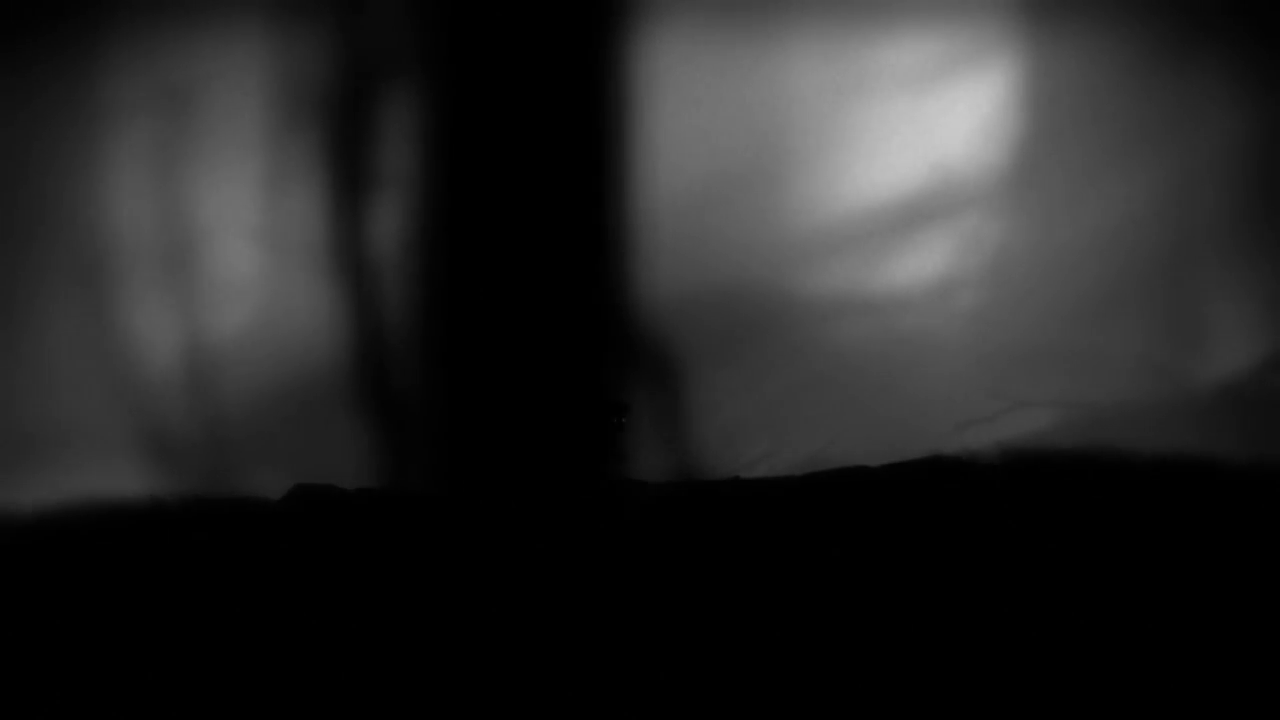
{"action": "key", "text": "Right"}
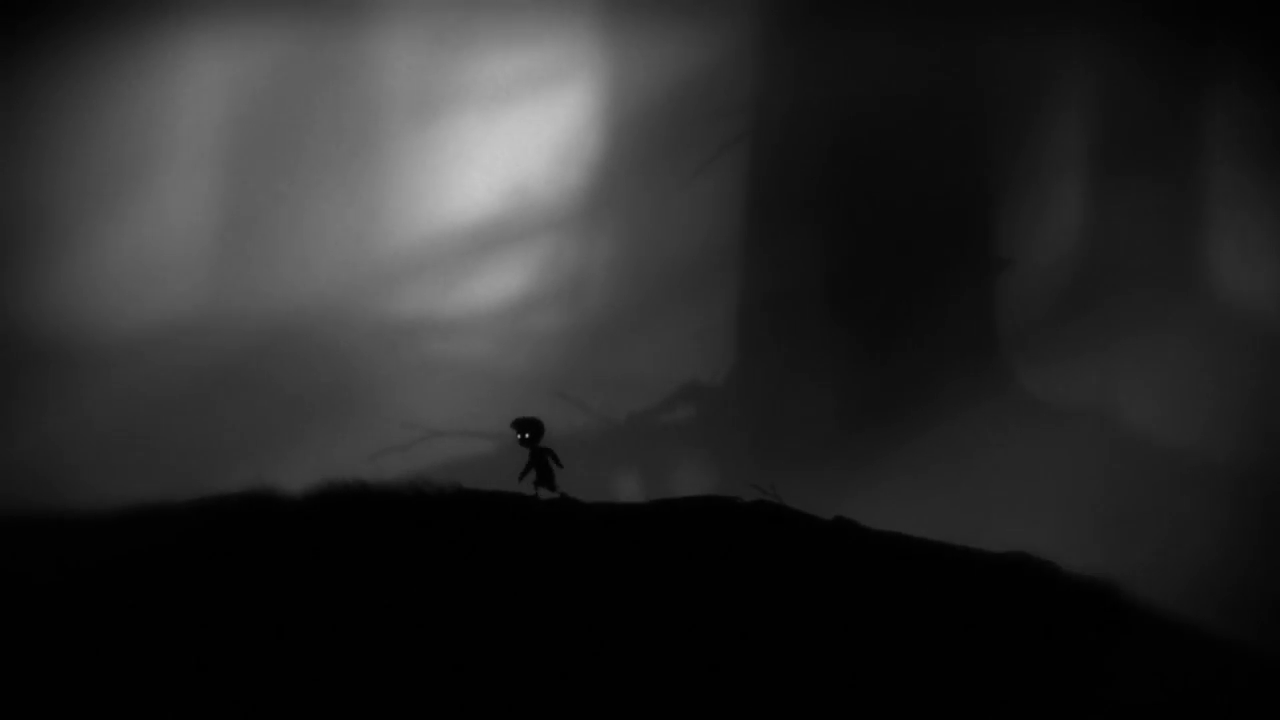
{"action": "key", "text": "Left"}
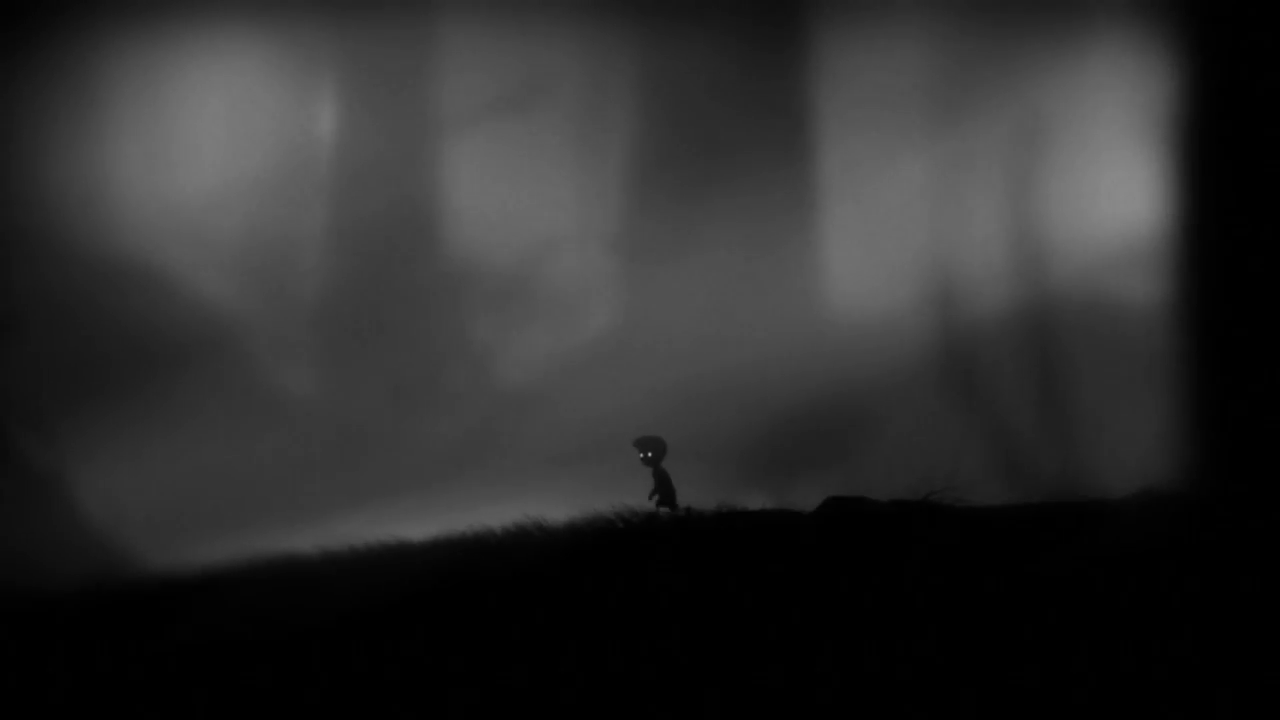
Turn the boy left, past the tree trunk and down into the lit clearing.
{"action": "key", "text": "Left"}
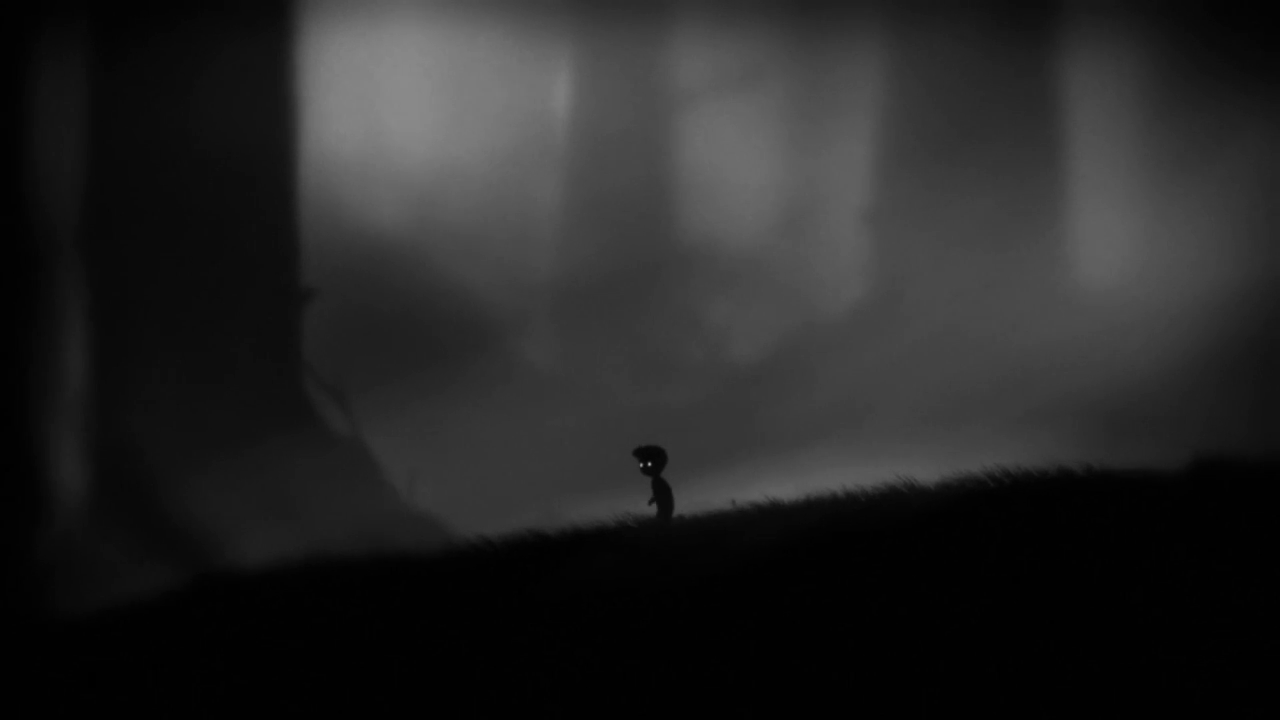
{"action": "key", "text": "Left"}
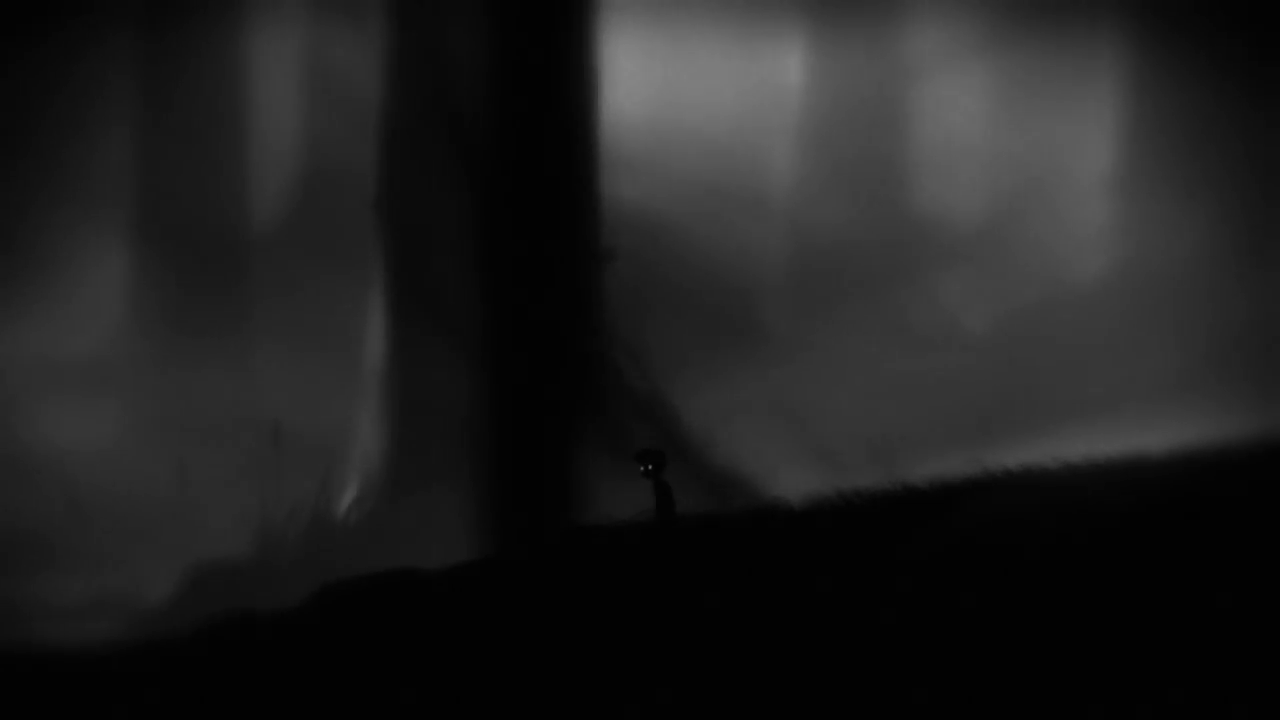
{"action": "key", "text": "Left"}
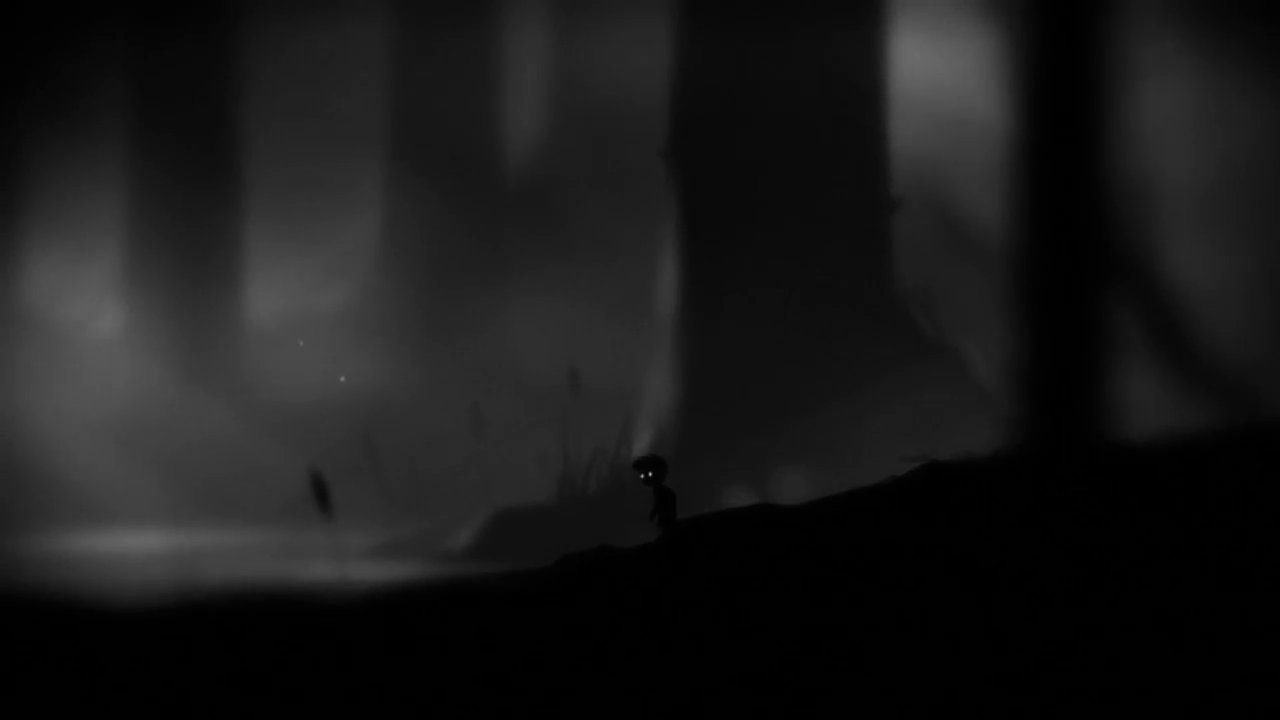
{"action": "key", "text": "Left"}
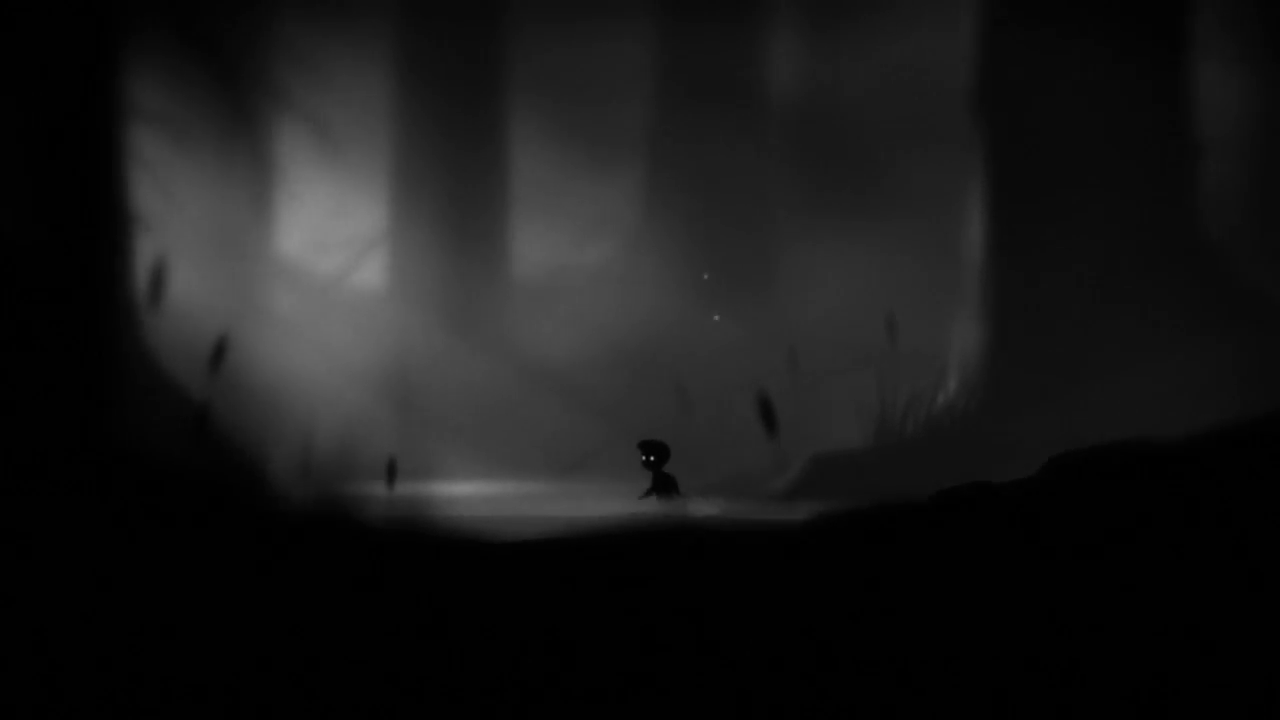
{"action": "key", "text": "Left"}
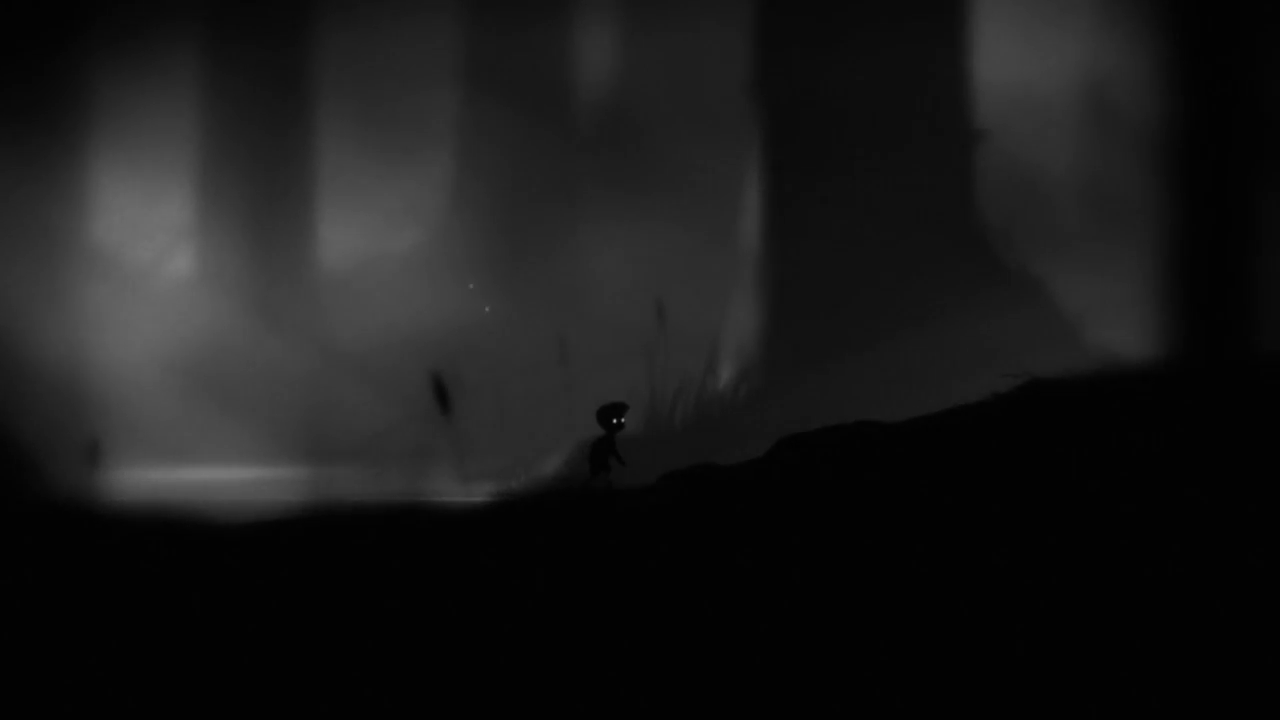
{"action": "key", "text": "Right"}
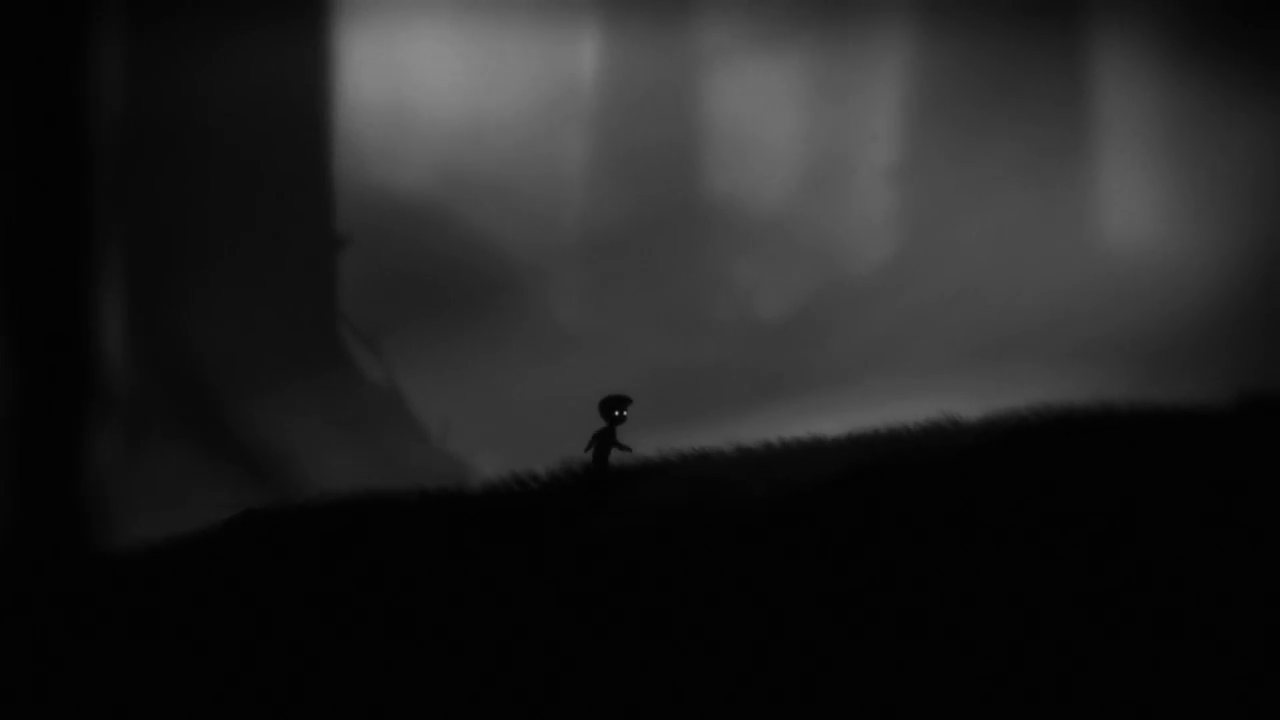
Walk the boy back right up the slope toward the dark tree trunks.
{"action": "key", "text": "Right"}
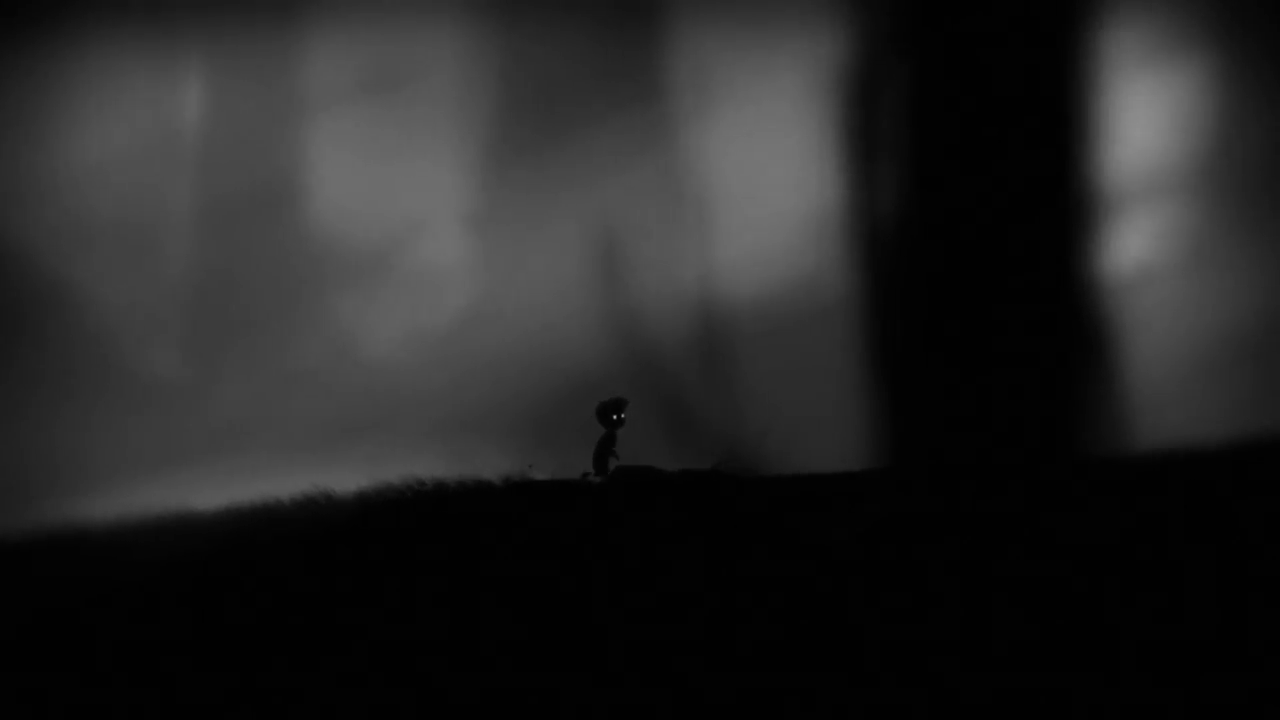
{"action": "key", "text": "Right"}
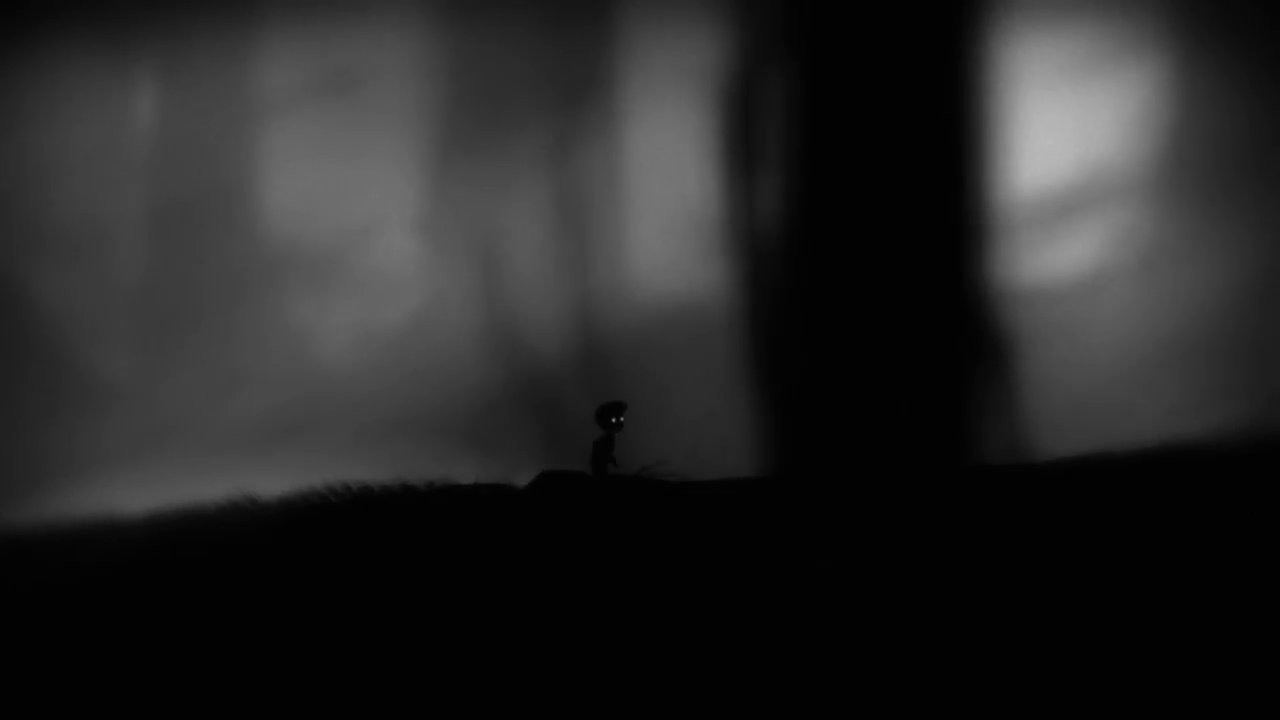
{"action": "key", "text": "Right"}
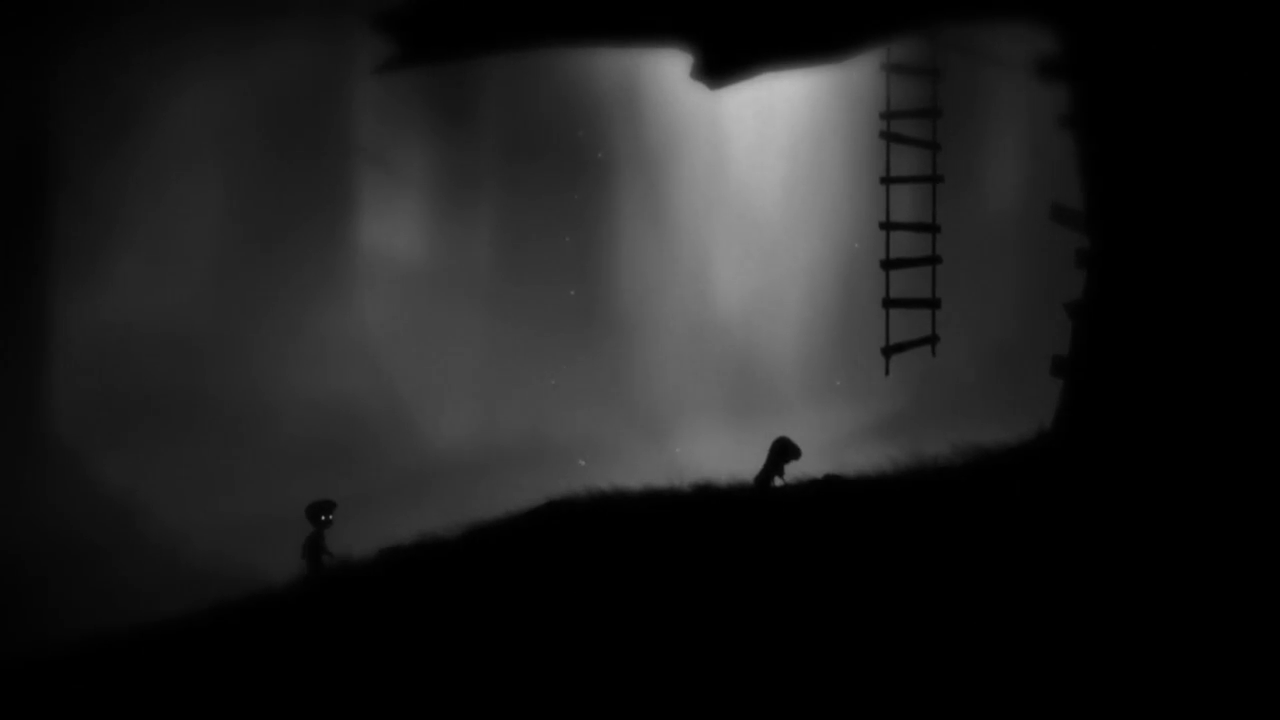
Walk the boy right up the misty slope to the crouched girl beneath the rope ladder.
{"action": "key", "text": "Right"}
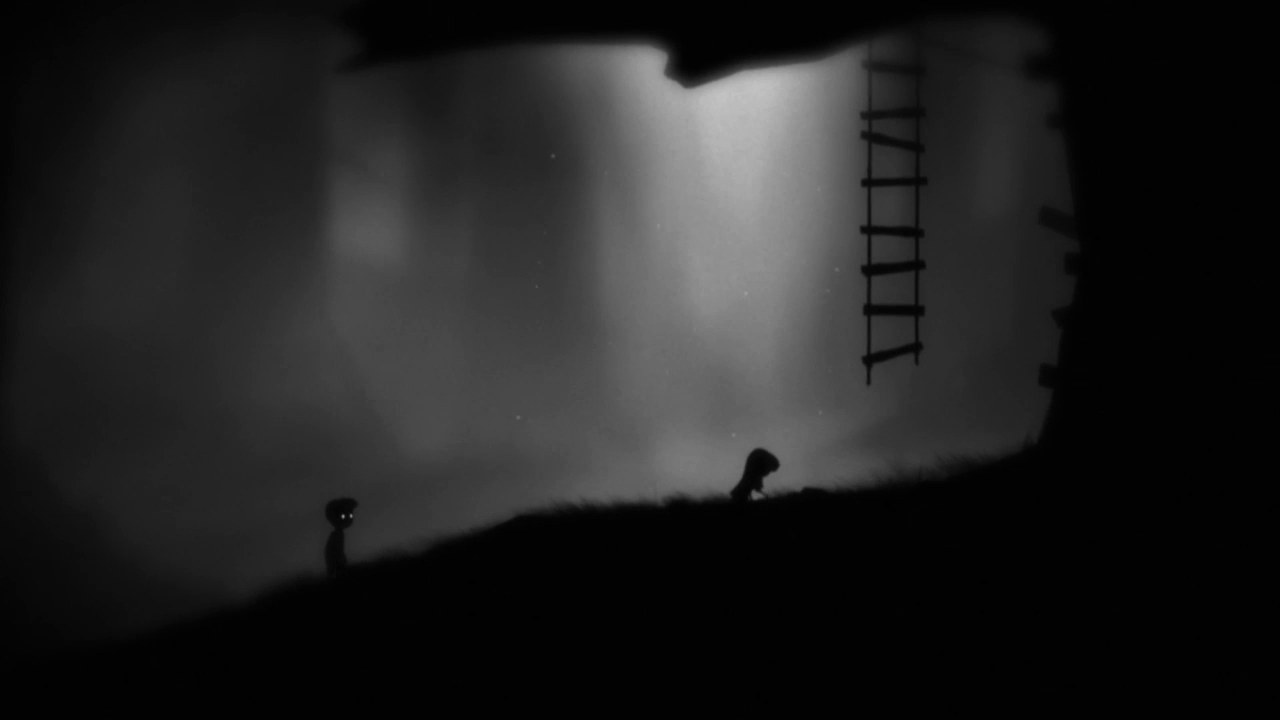
{"action": "key", "text": "Right"}
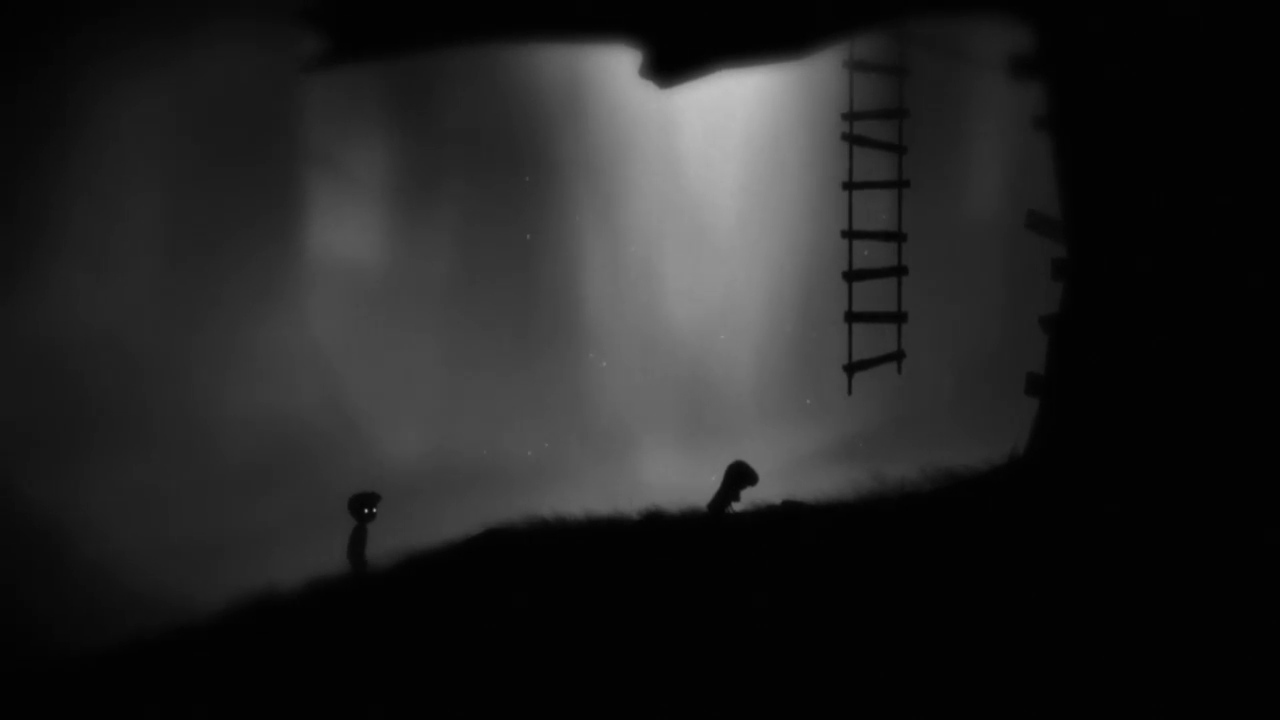
{"action": "key", "text": "Right"}
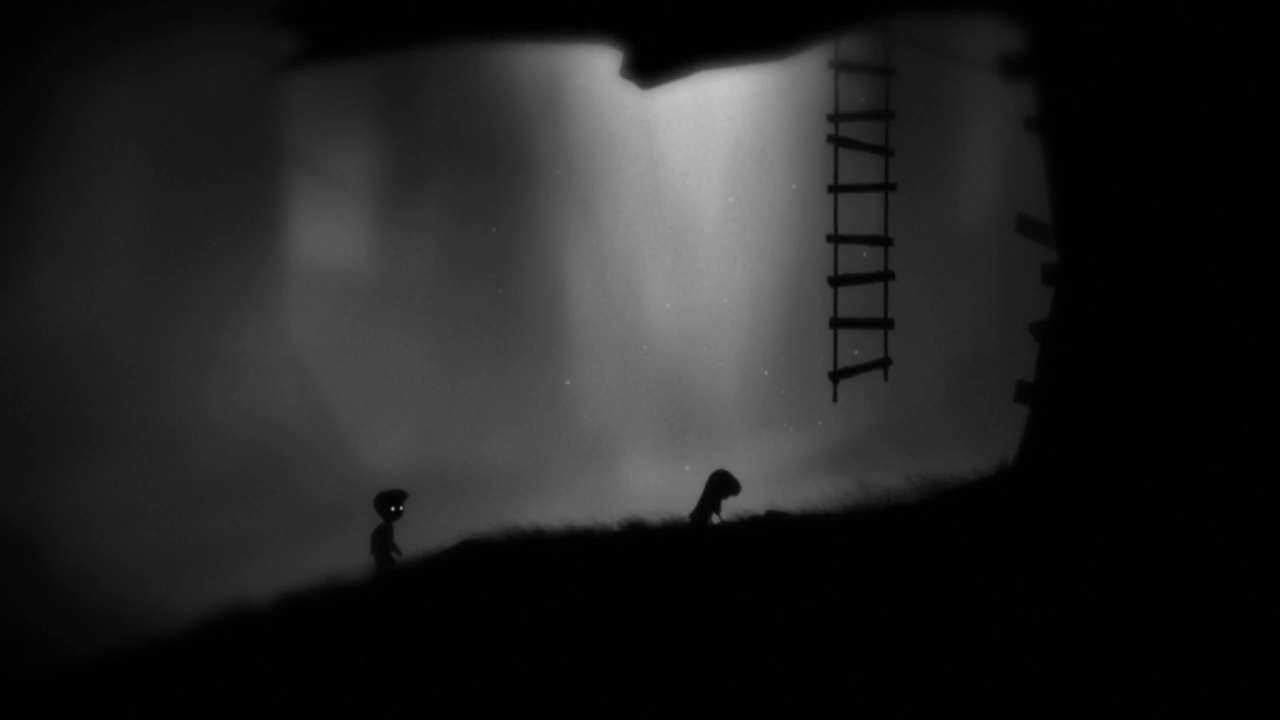
{"action": "key", "text": "Right"}
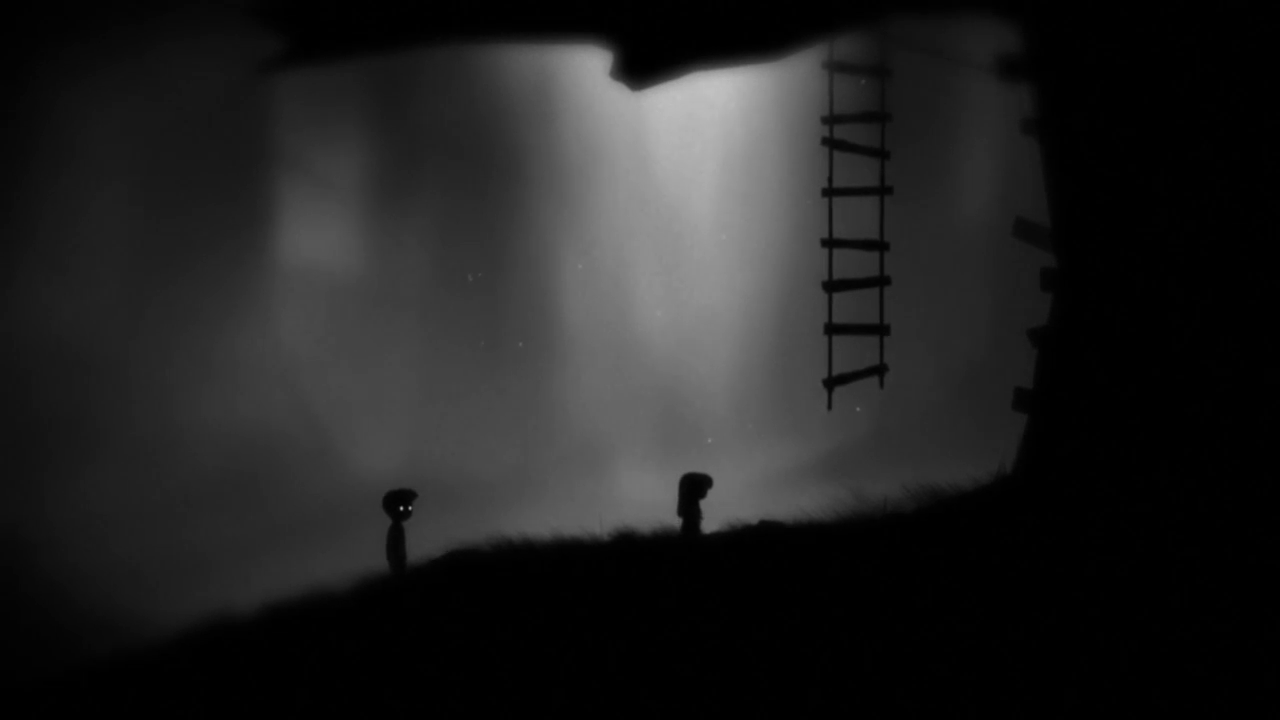